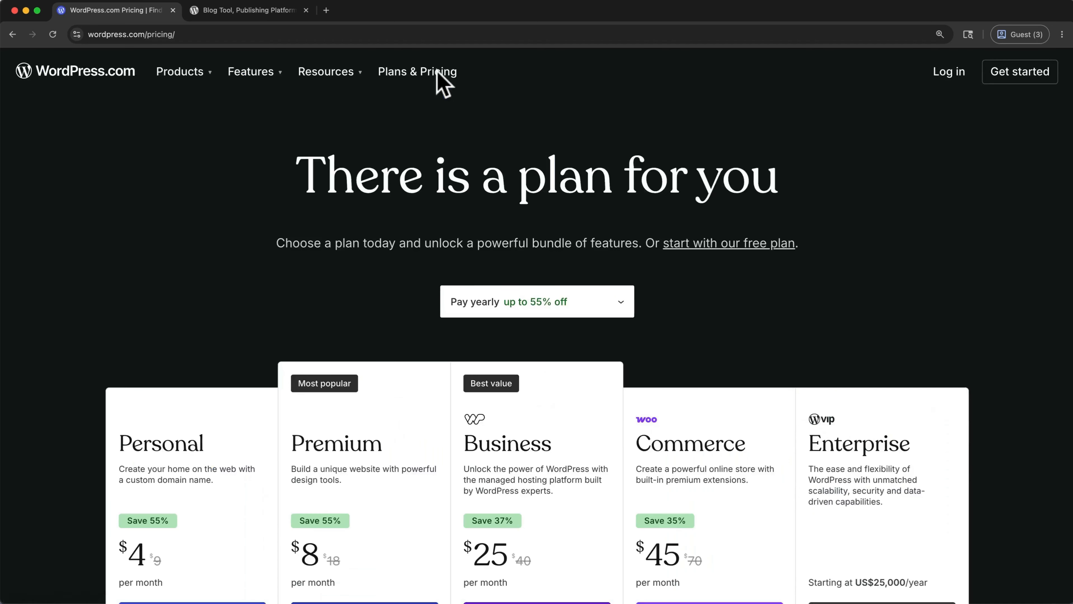
Examine the plans and prices on the WordPress.com pricing page.
scroll(447, 132, down, 3)
scroll(447, 127, down, 4)
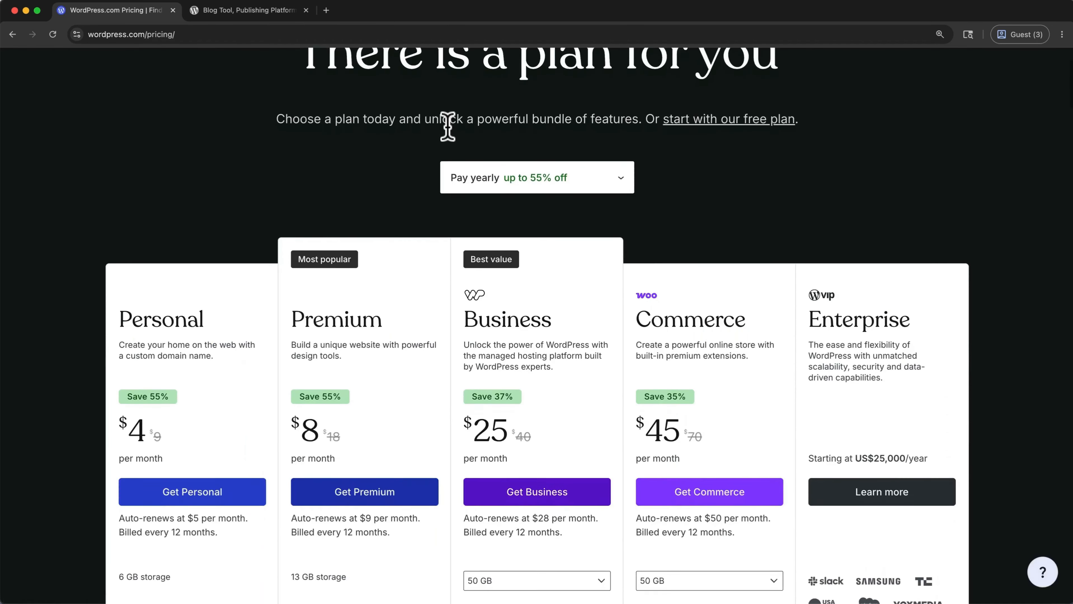
scroll(449, 129, down, 2)
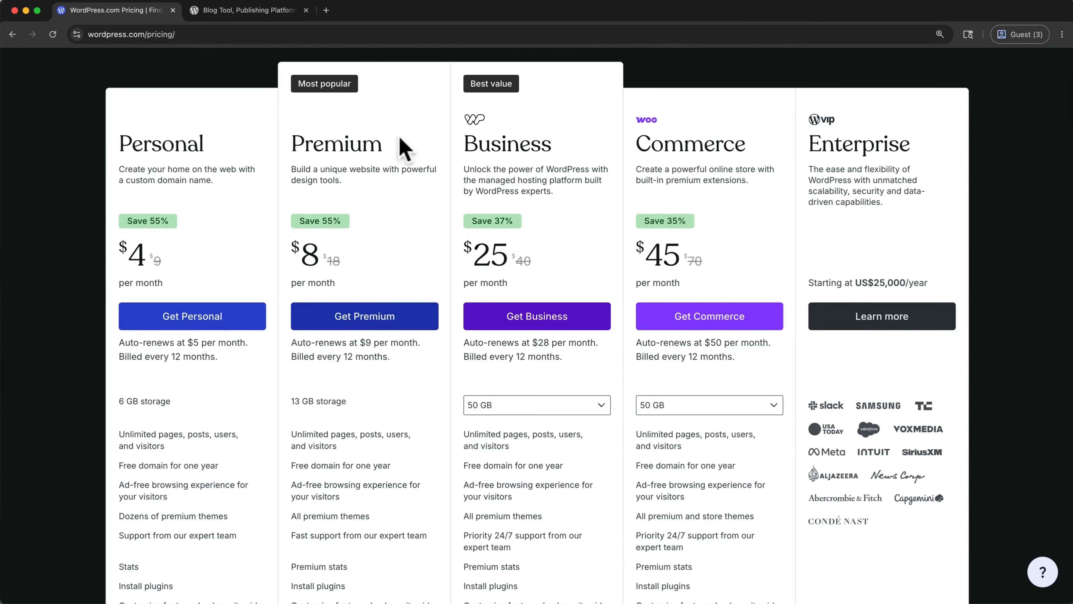
Examine the WordPress.org homepage, including its open source description, and the recommended hosts on its Hosting page.
click(259, 9)
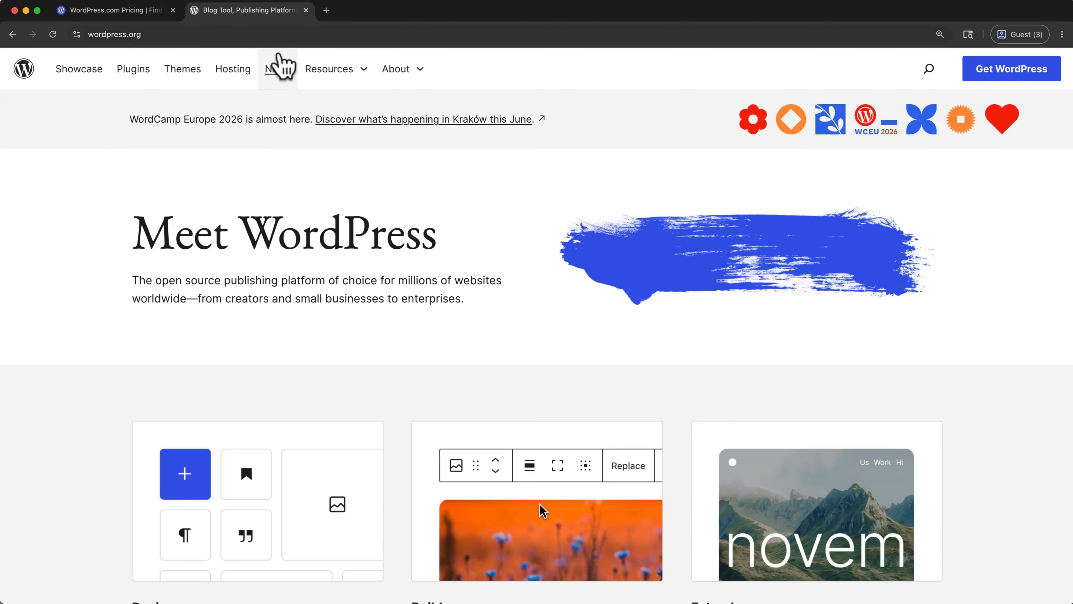
scroll(296, 163, down, 5)
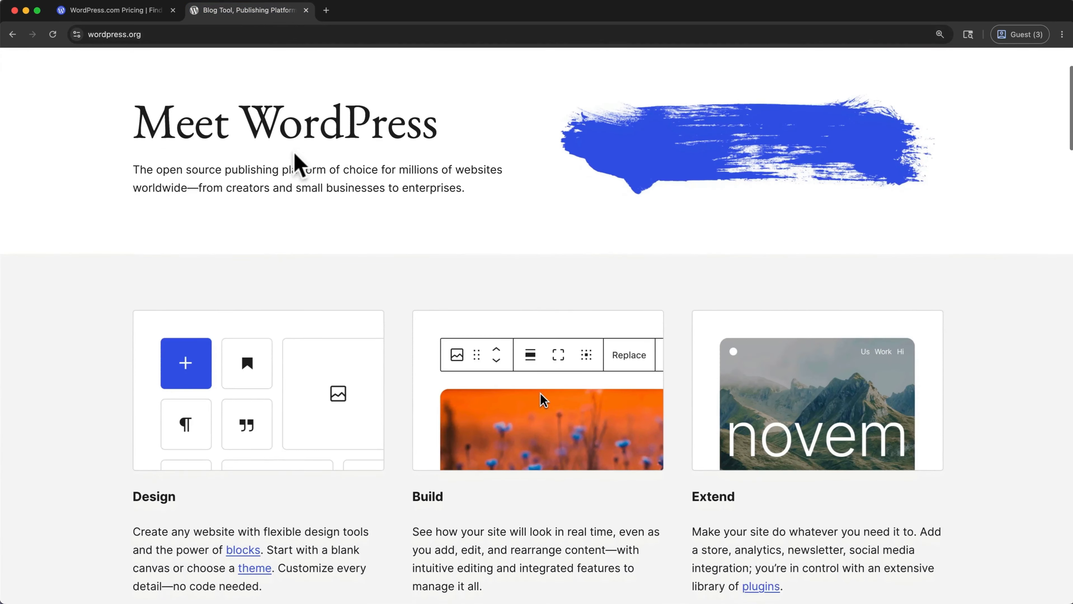
drag(221, 139, 162, 139)
scroll(268, 207, down, 5)
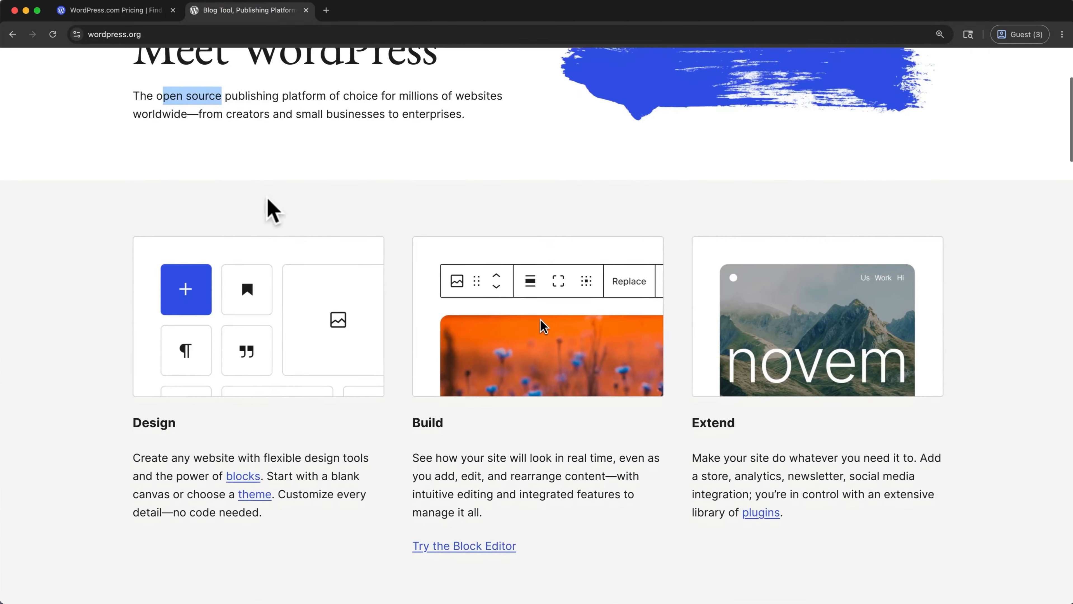
scroll(271, 208, down, 2)
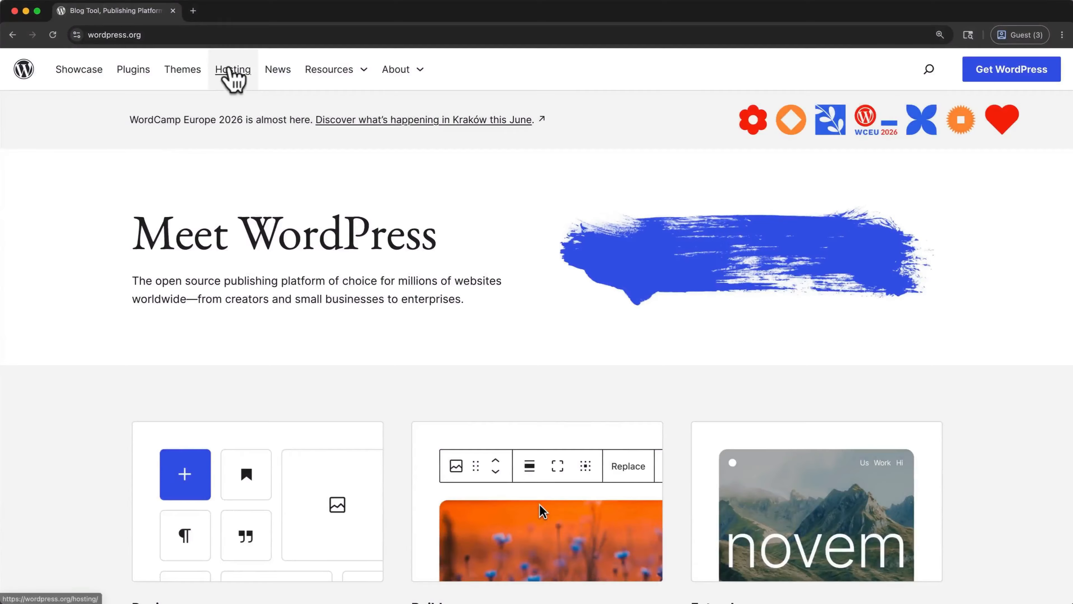
click(232, 73)
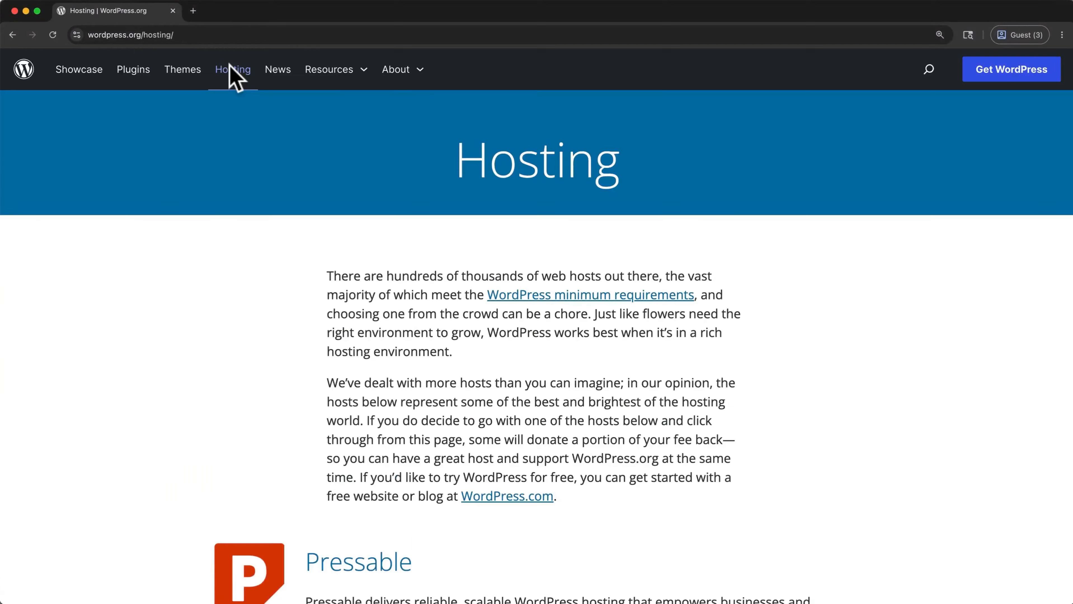
scroll(232, 168, down, 20)
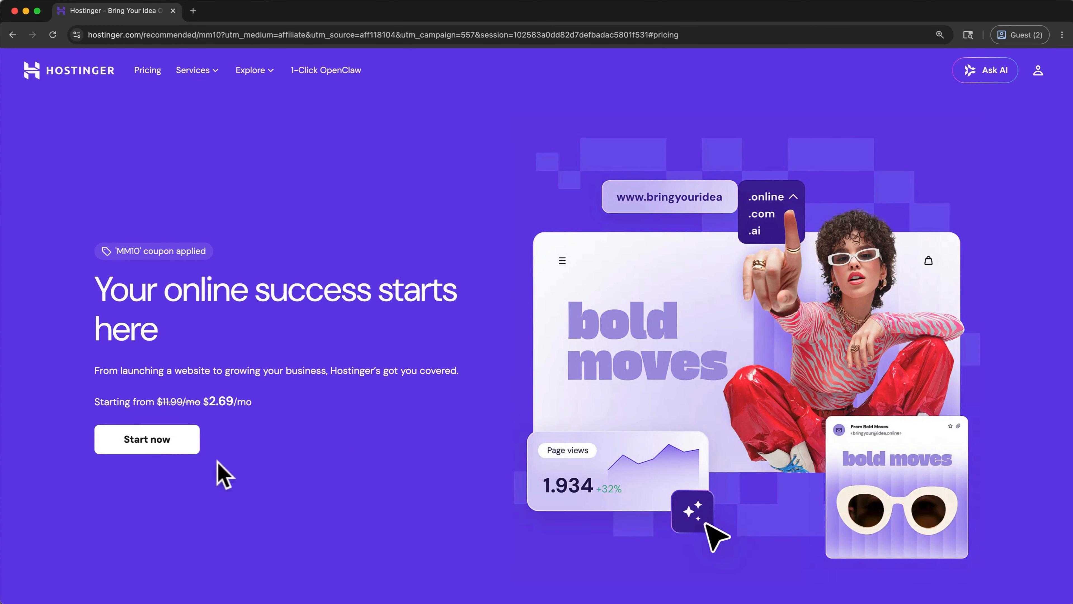
Compare the Hostinger hosting plans and choose the Business plan.
click(180, 448)
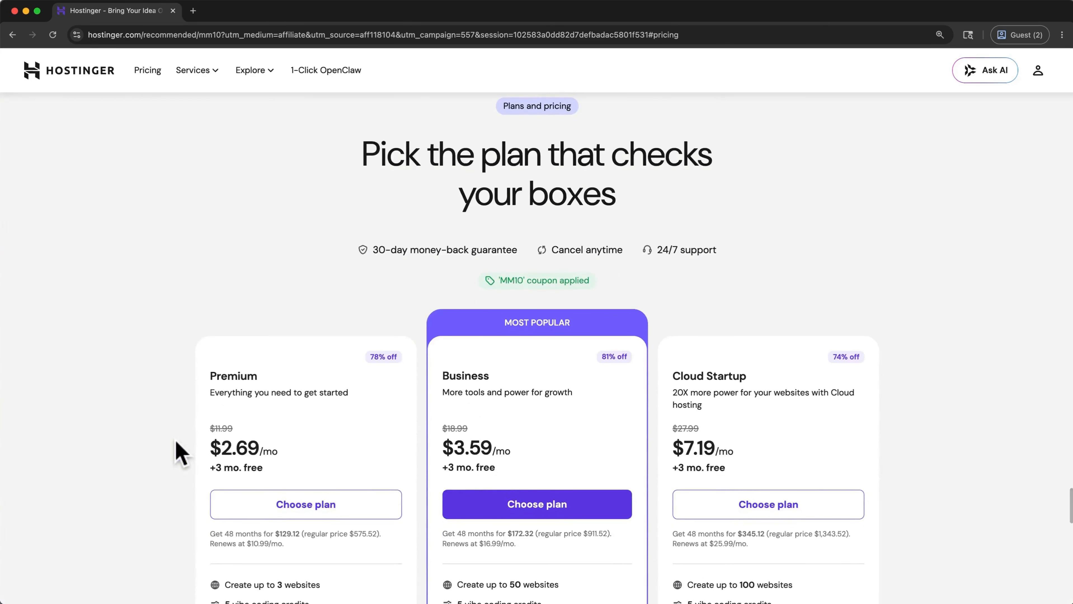
scroll(178, 444, down, 5)
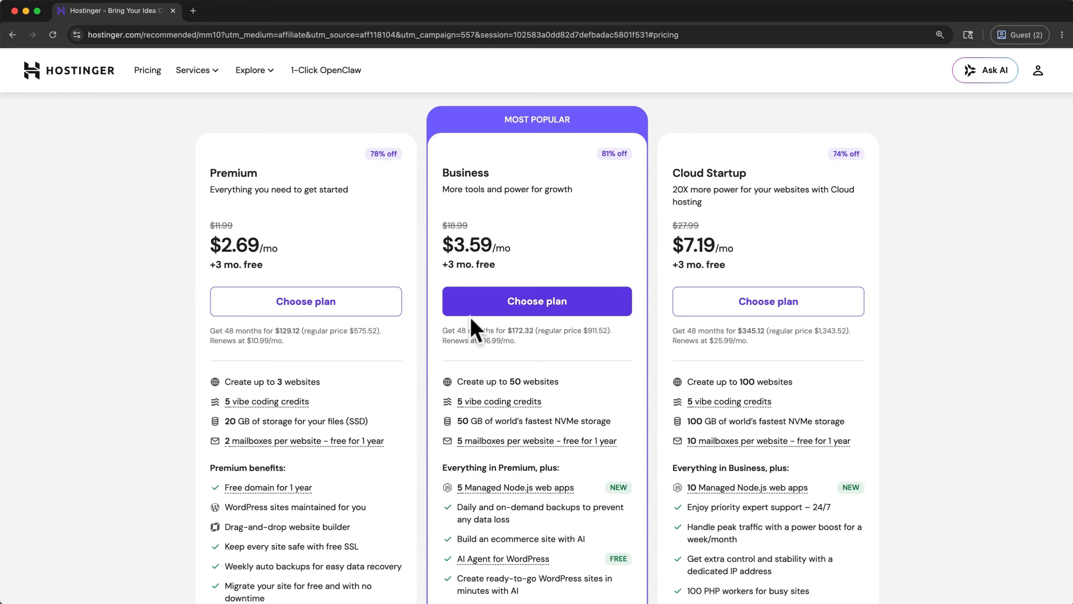
click(483, 315)
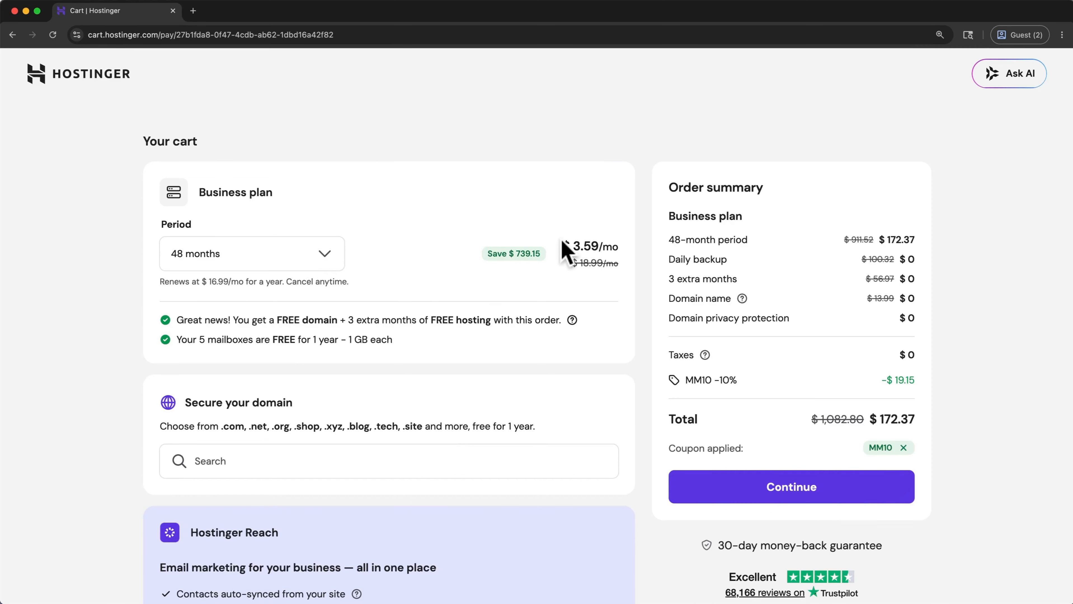
Set the Business plan's billing period to 12 months and continue from the cart to registration.
click(325, 259)
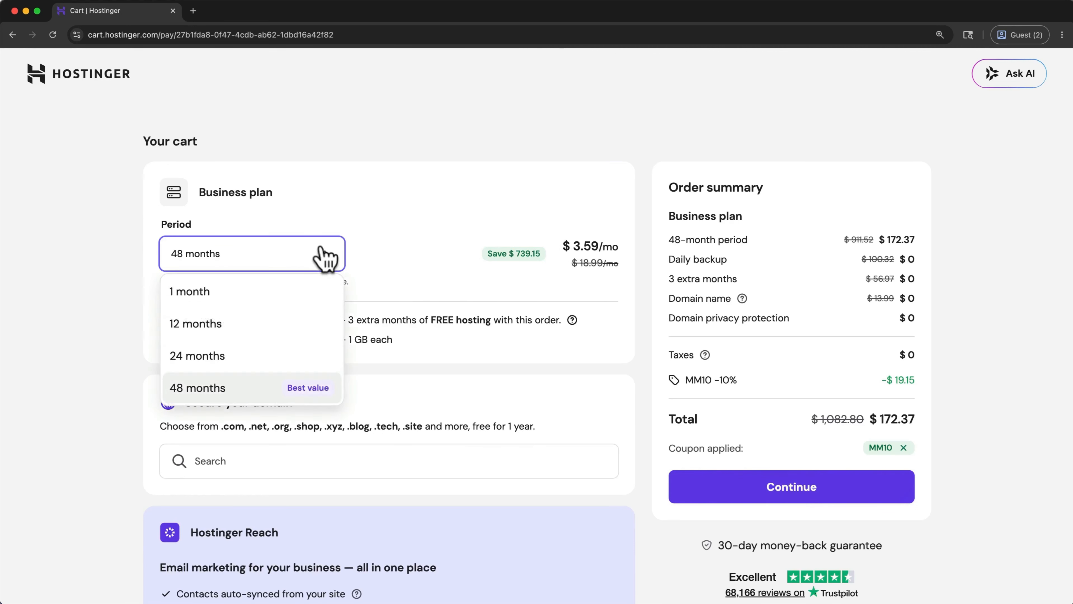
click(302, 335)
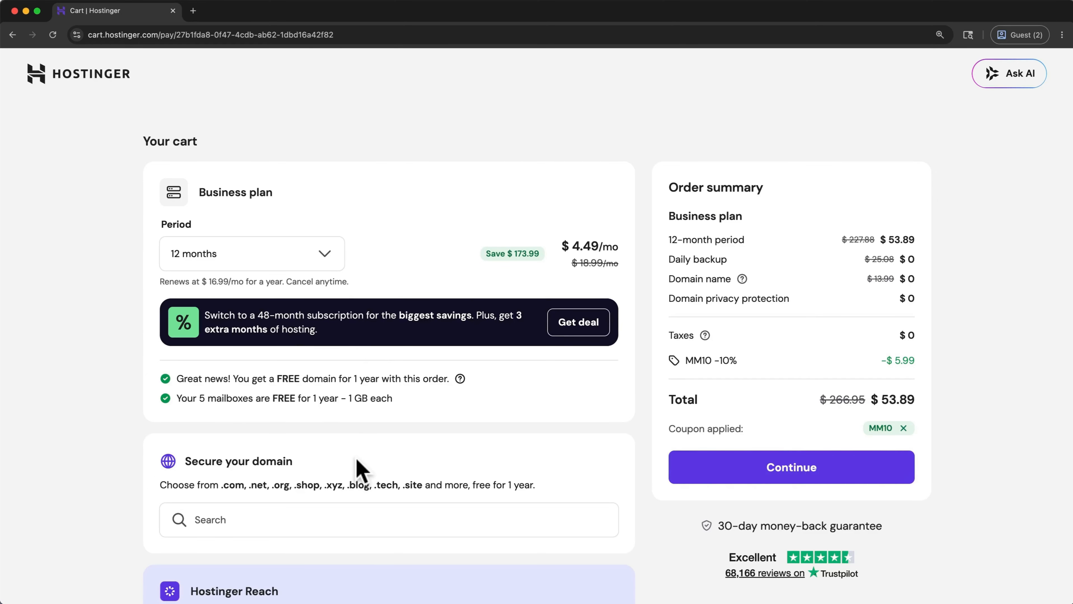
scroll(358, 465, down, 5)
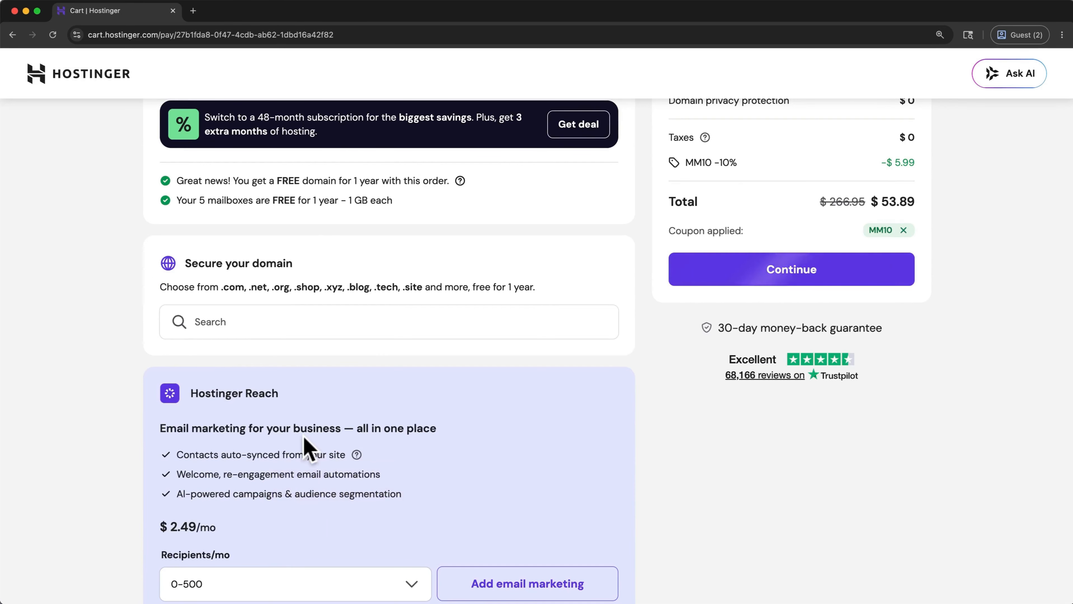
scroll(308, 449, up, 5)
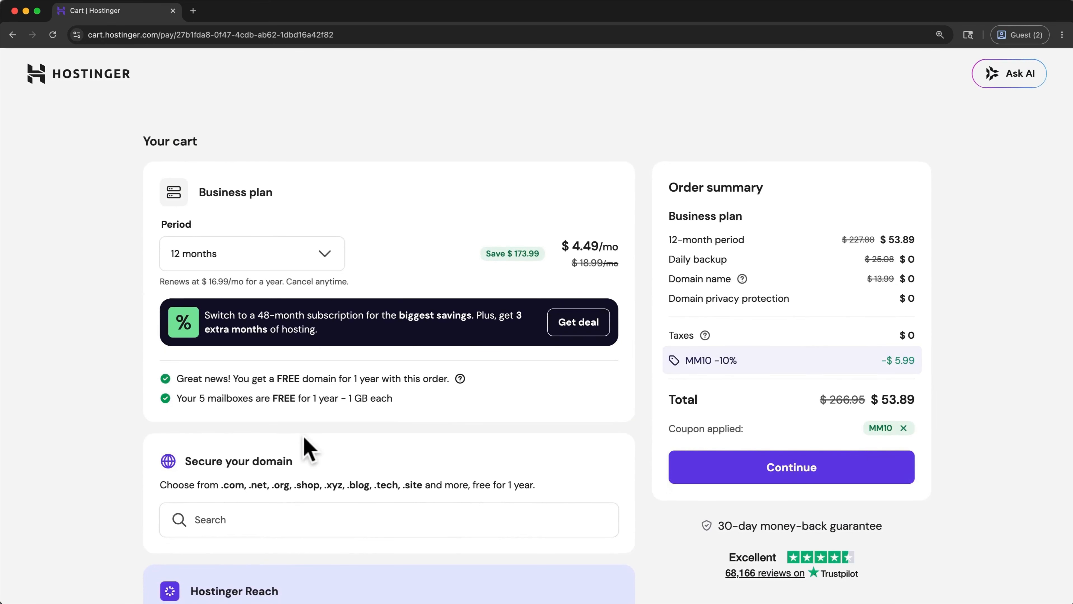
click(705, 478)
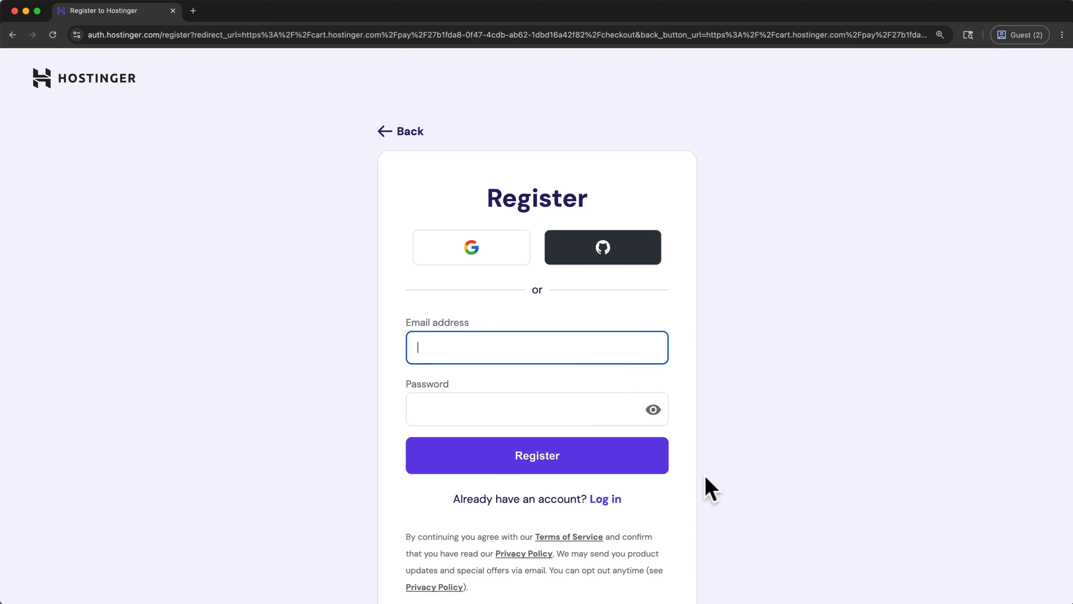
Register a Hostinger account with the customer's email address and account password.
key(super+v)
click(600, 401)
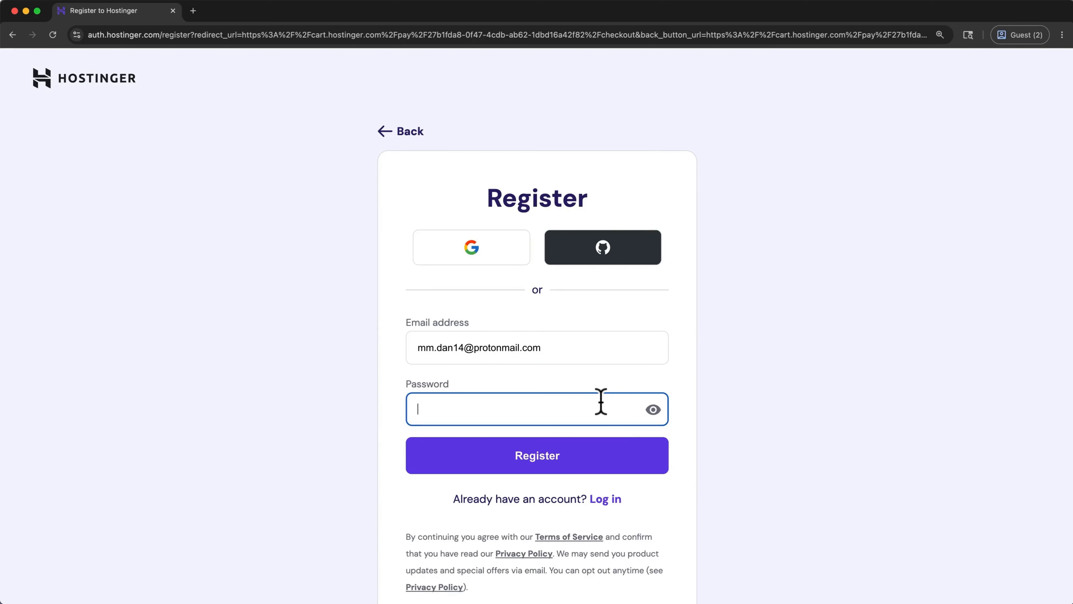
key(super+v)
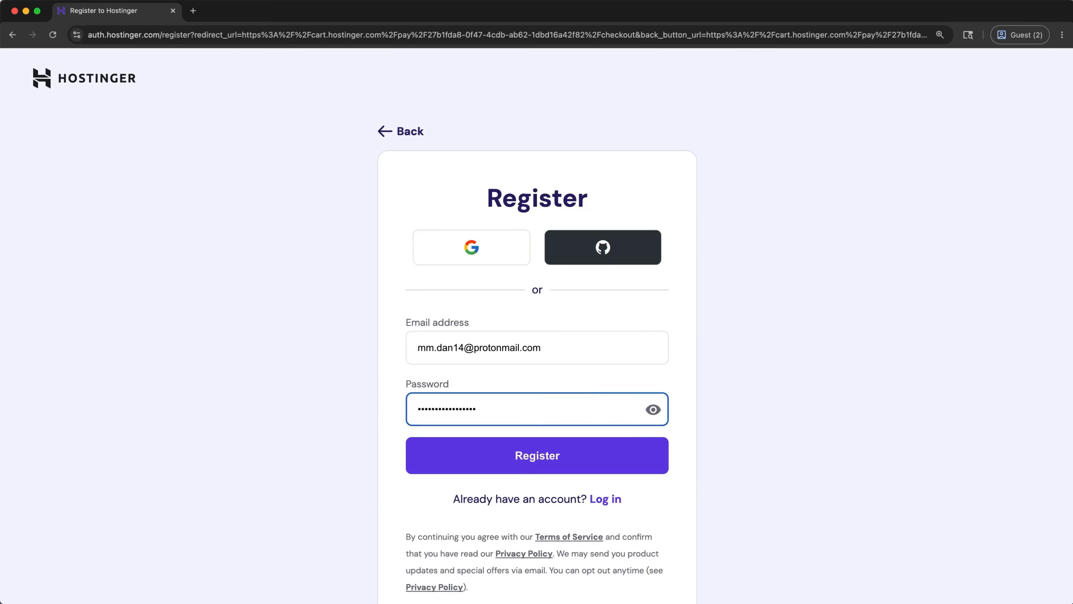
click(635, 456)
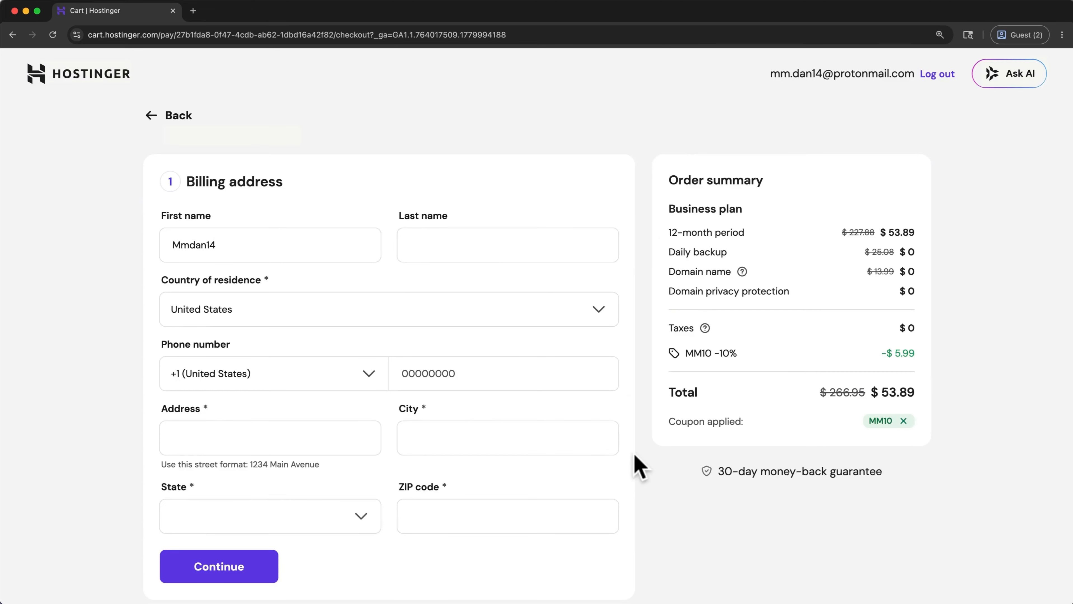
Complete the billing address with the customer's details and submit the card payment with cardholder name, card number, expiry date and CVC.
click(377, 259)
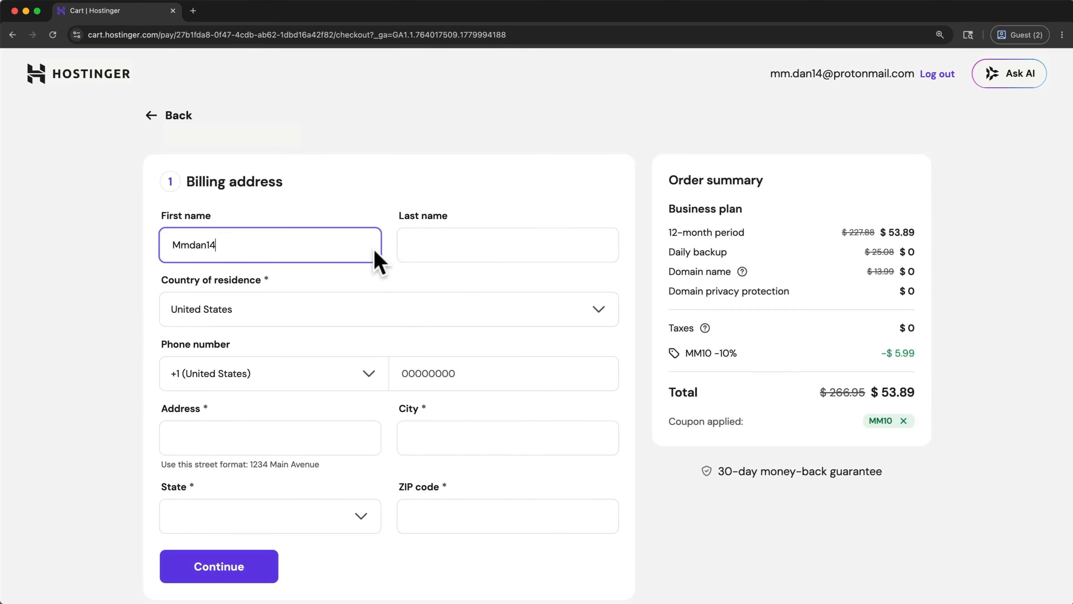
click(189, 568)
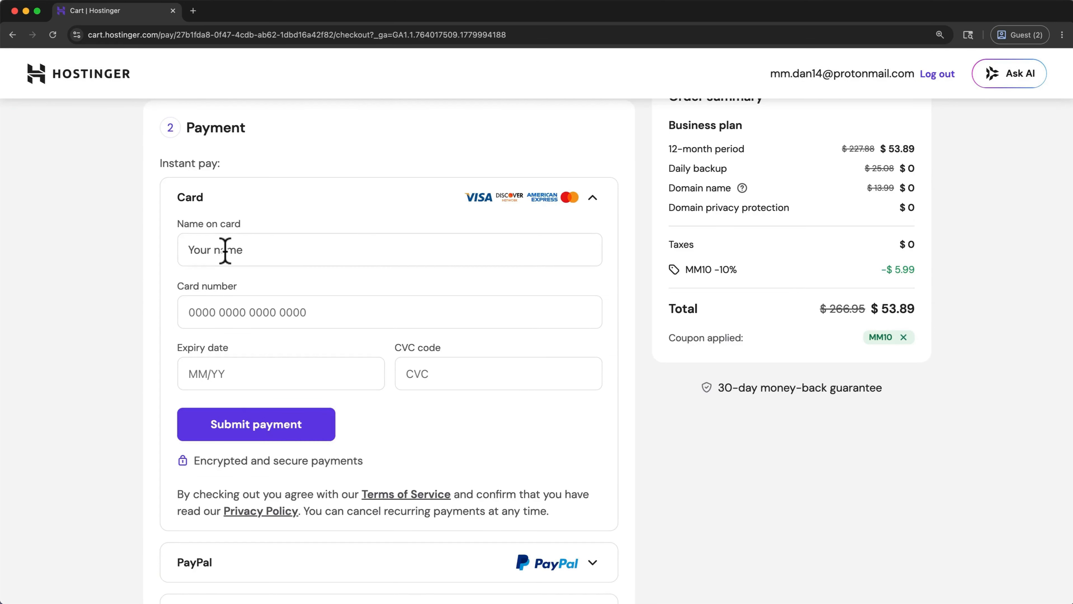
click(227, 246)
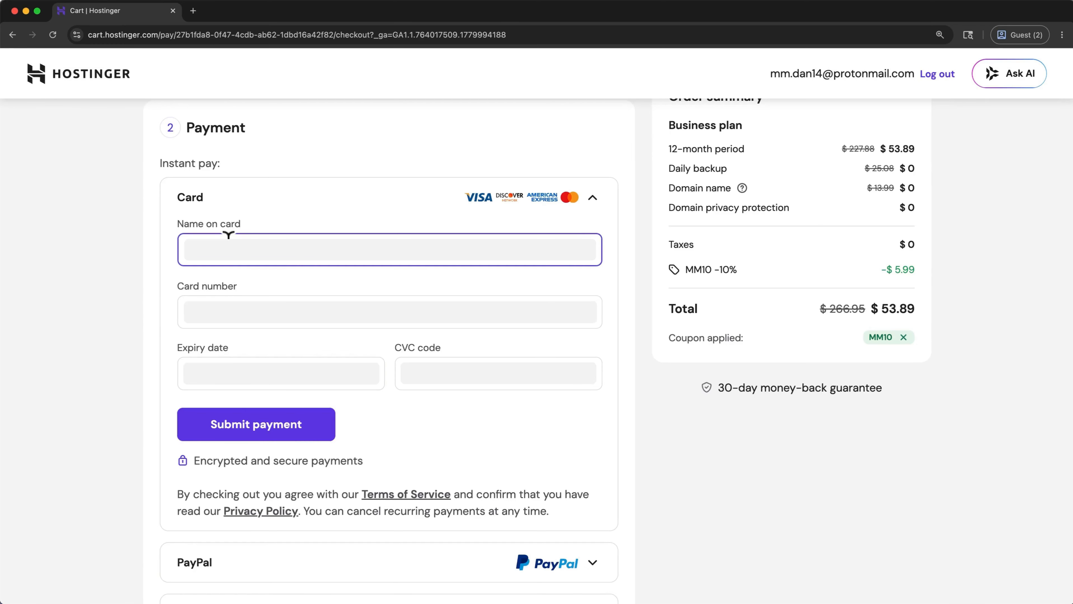
click(177, 418)
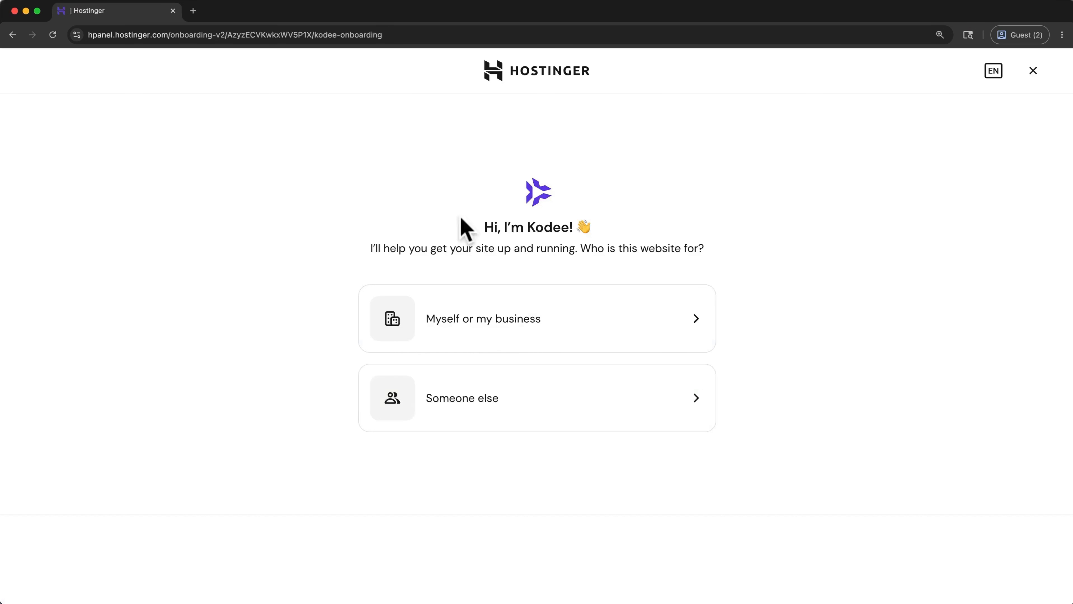
Leave the Kodee onboarding without answering it and go to the hPanel home page.
click(515, 73)
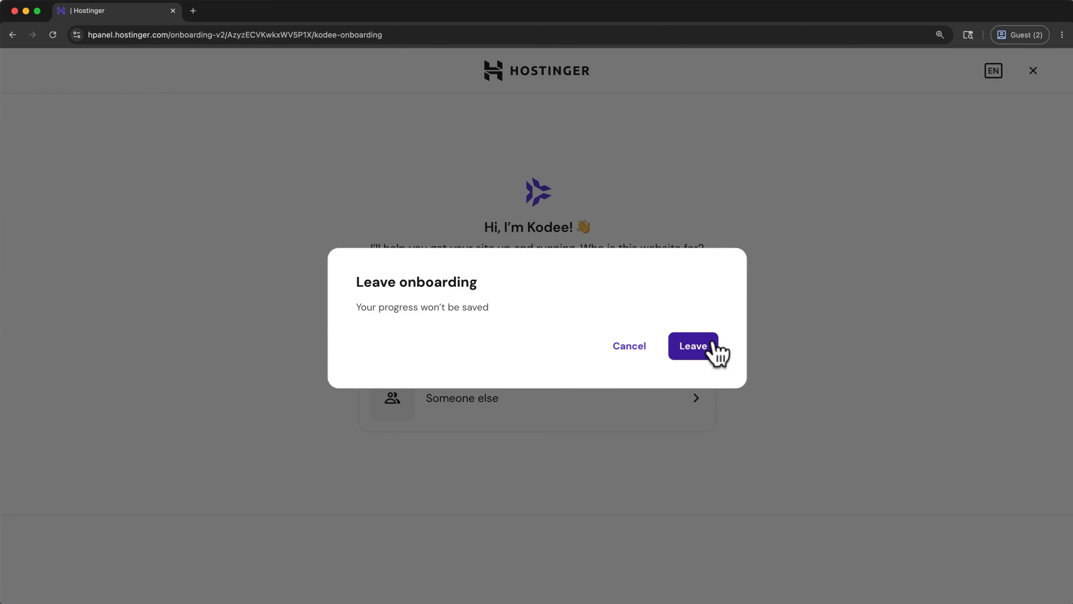
click(692, 346)
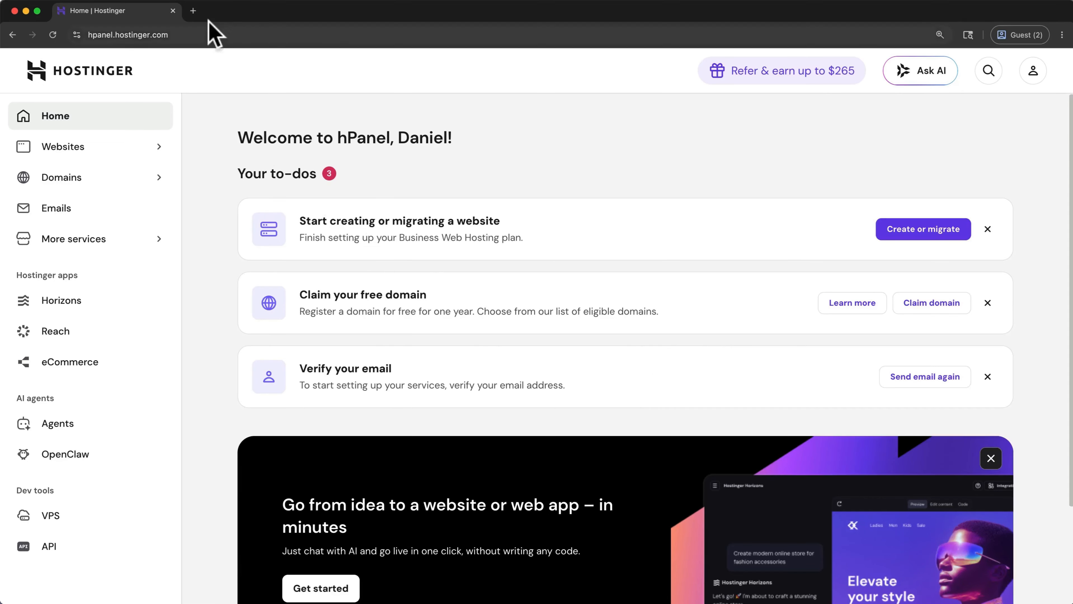
Confirm the account email through Hostinger's verification message in Proton Mail, and close the inbox and the old hPanel tab.
click(193, 10)
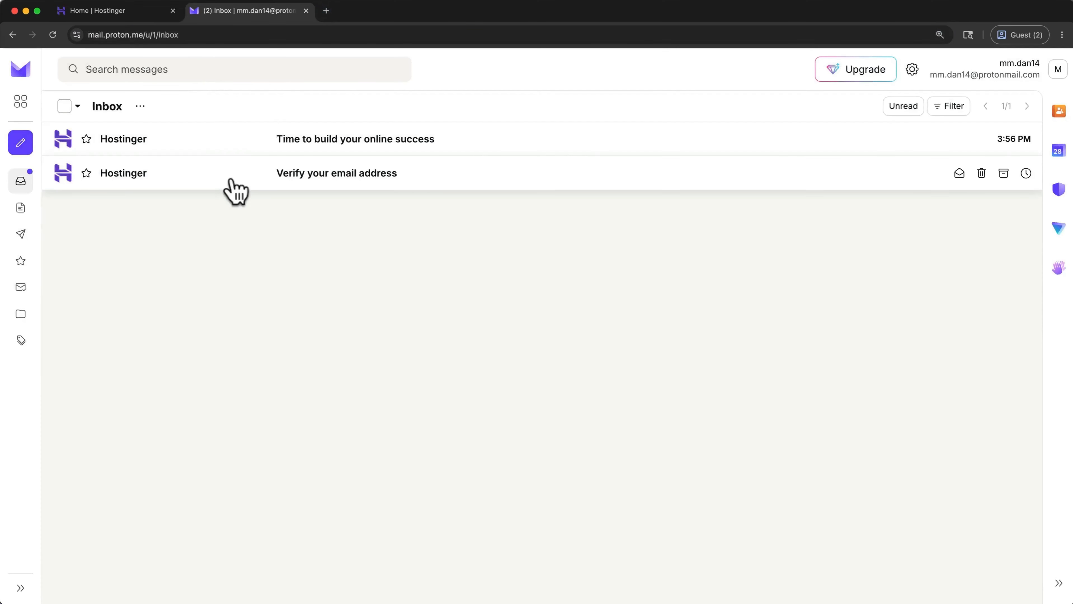
click(340, 181)
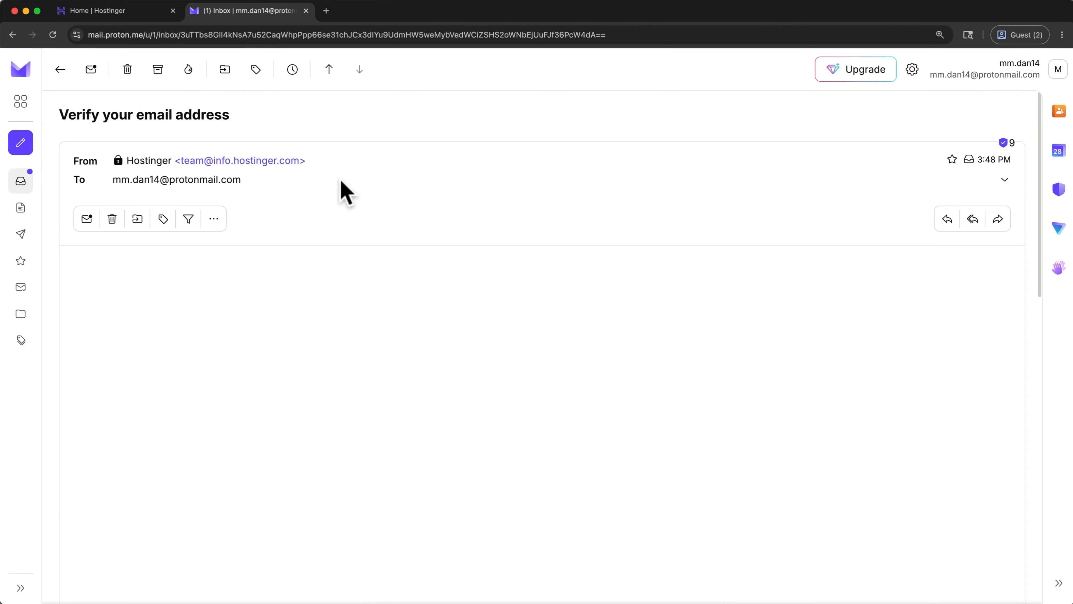
scroll(341, 182, down, 5)
scroll(341, 182, down, 5)
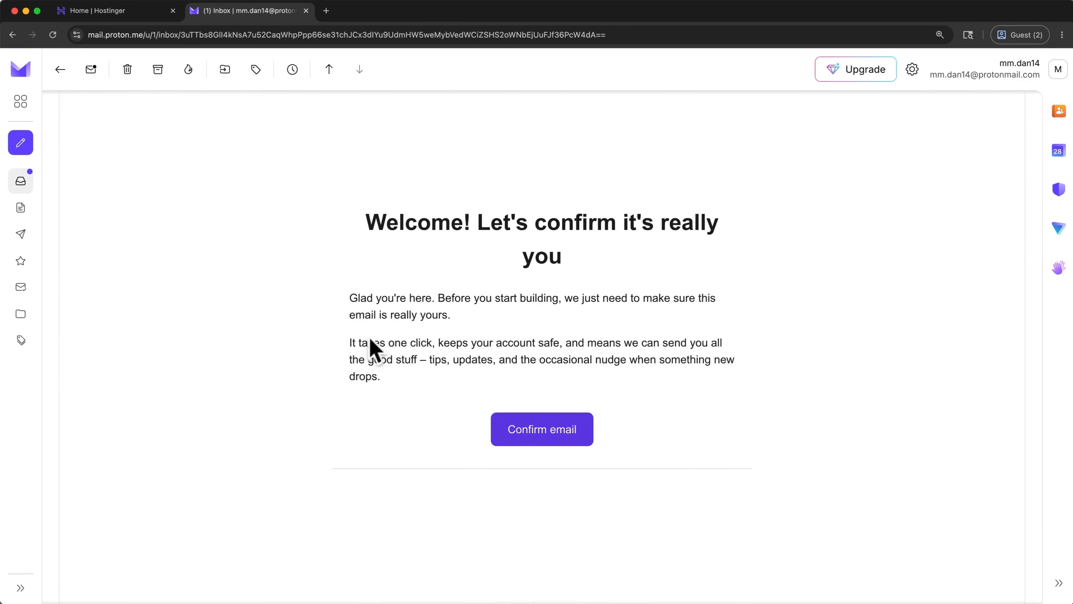
click(499, 429)
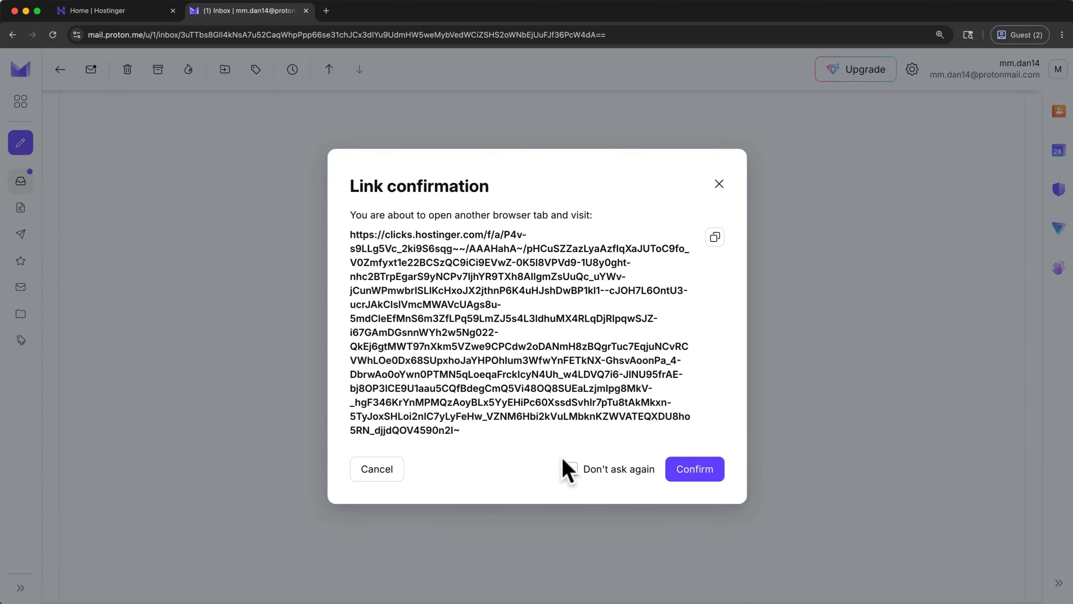
click(694, 470)
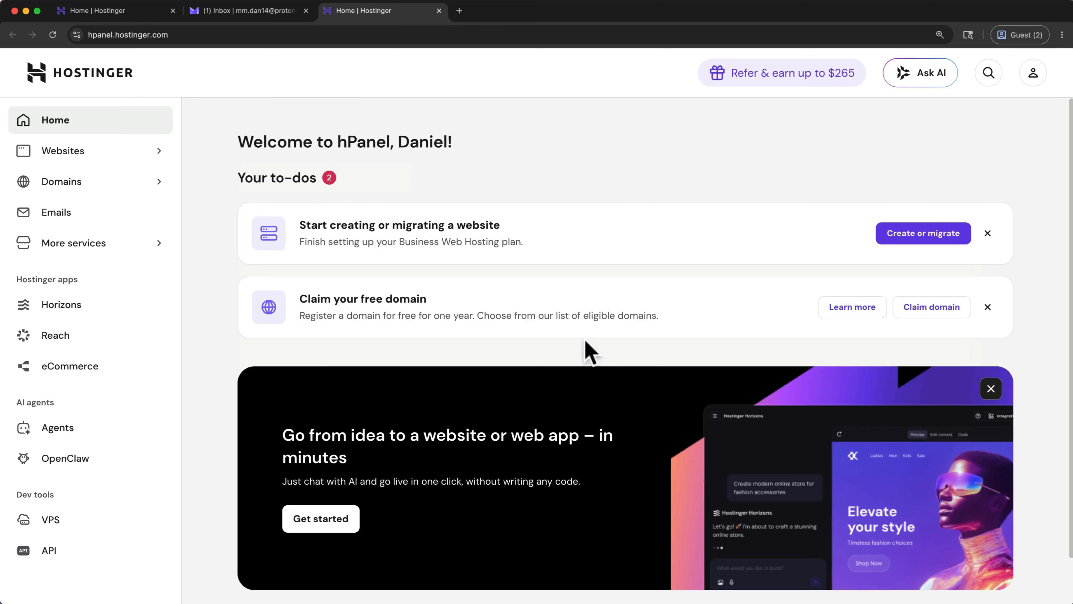
click(306, 11)
click(173, 10)
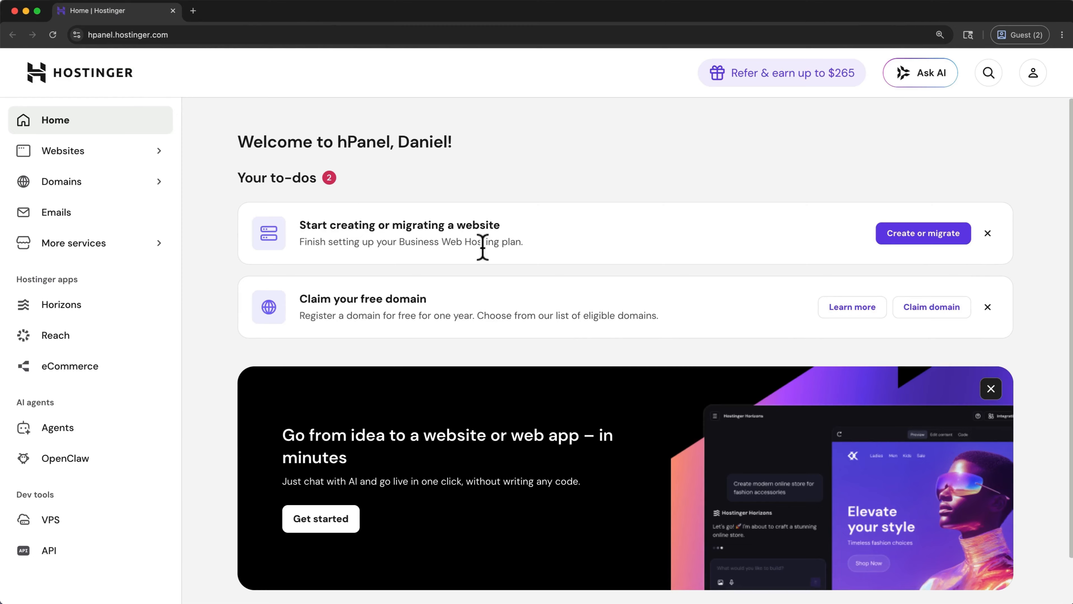
Check the availability of meticsexplore with the .com extension and claim it as the free domain.
click(924, 323)
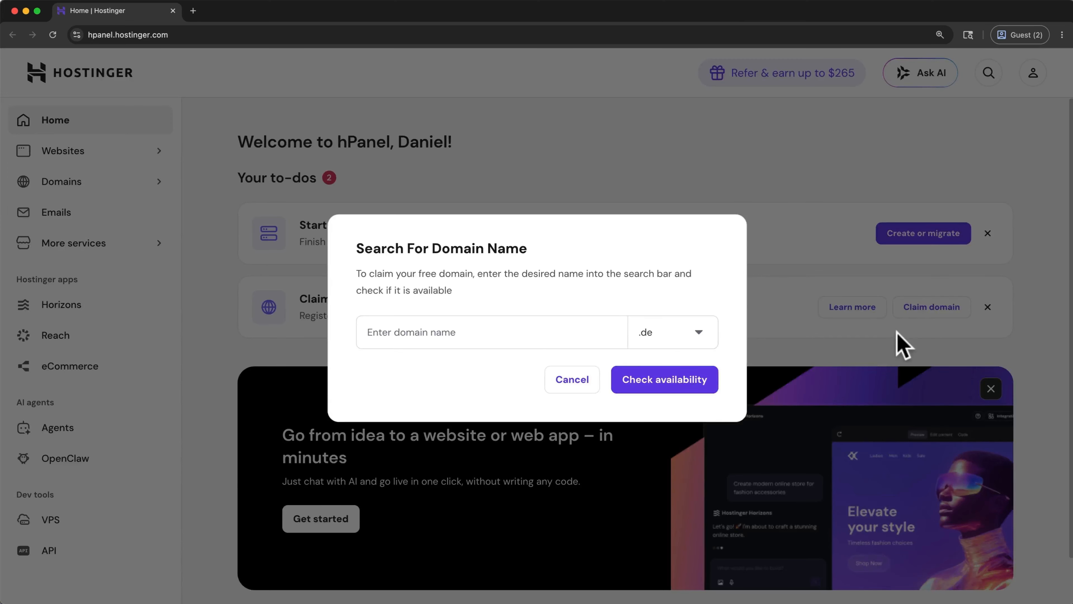
click(609, 330)
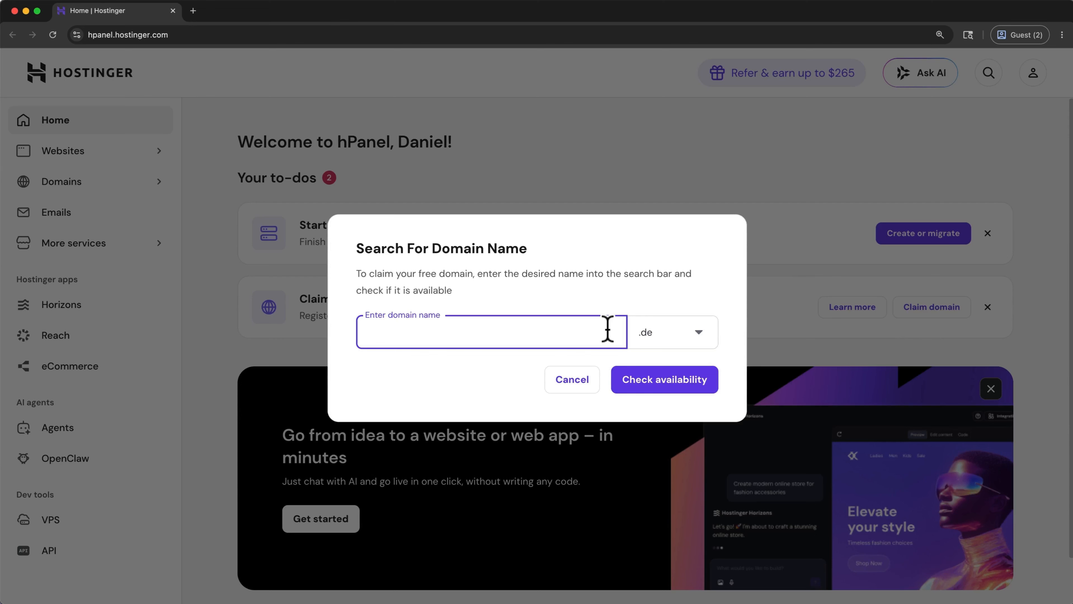
click(694, 333)
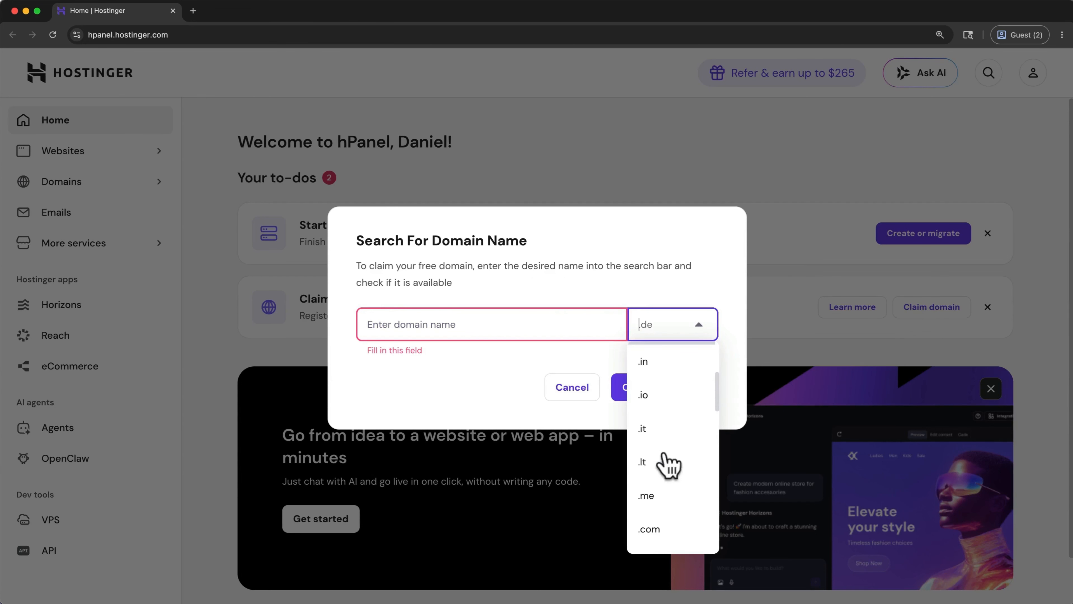
click(658, 527)
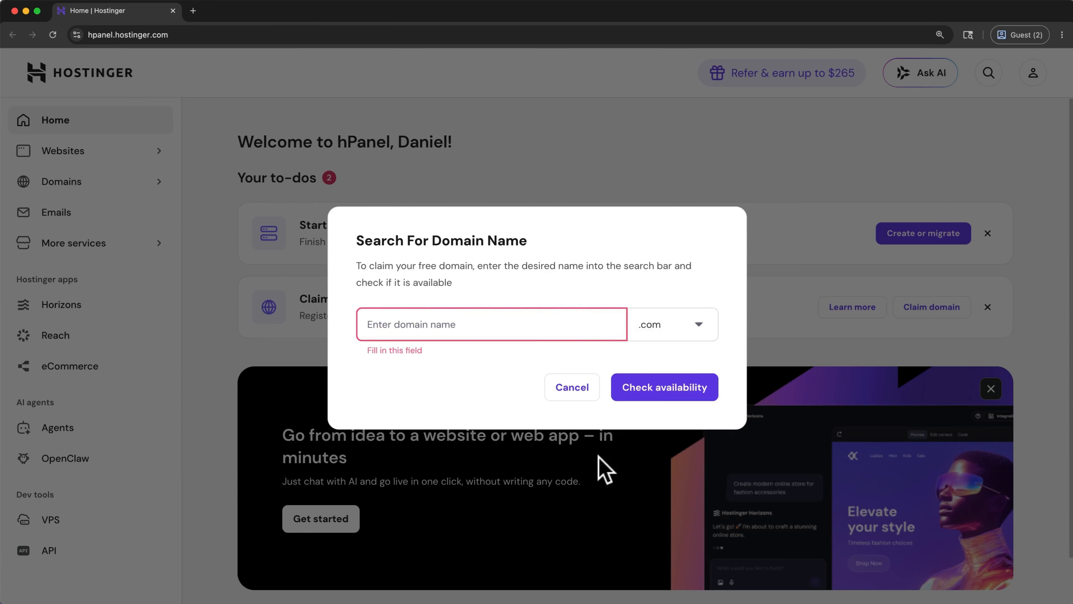
click(554, 322)
text(meticsexplore)
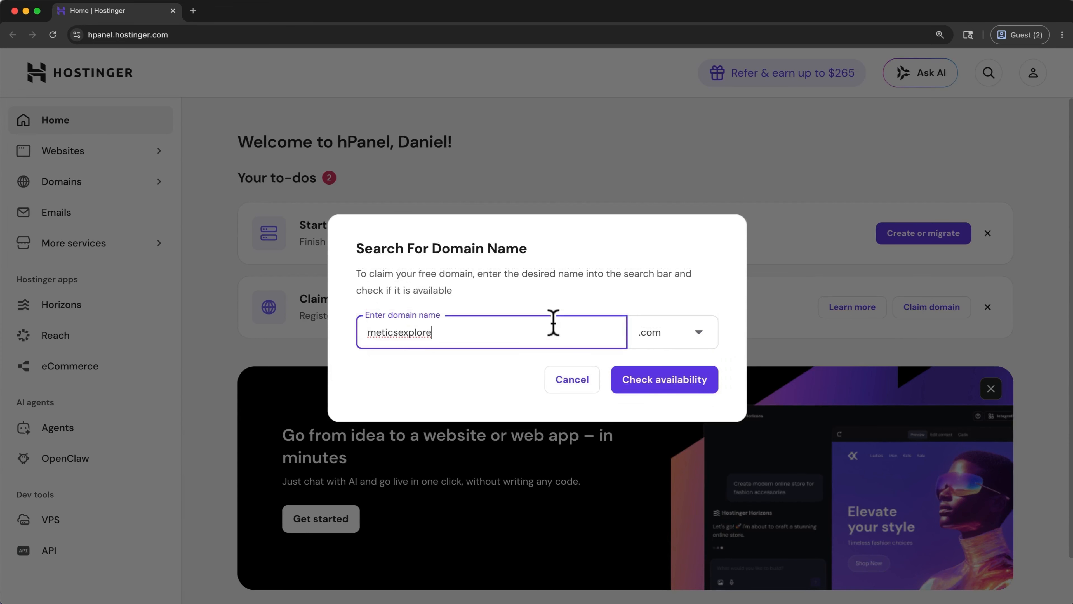
click(644, 381)
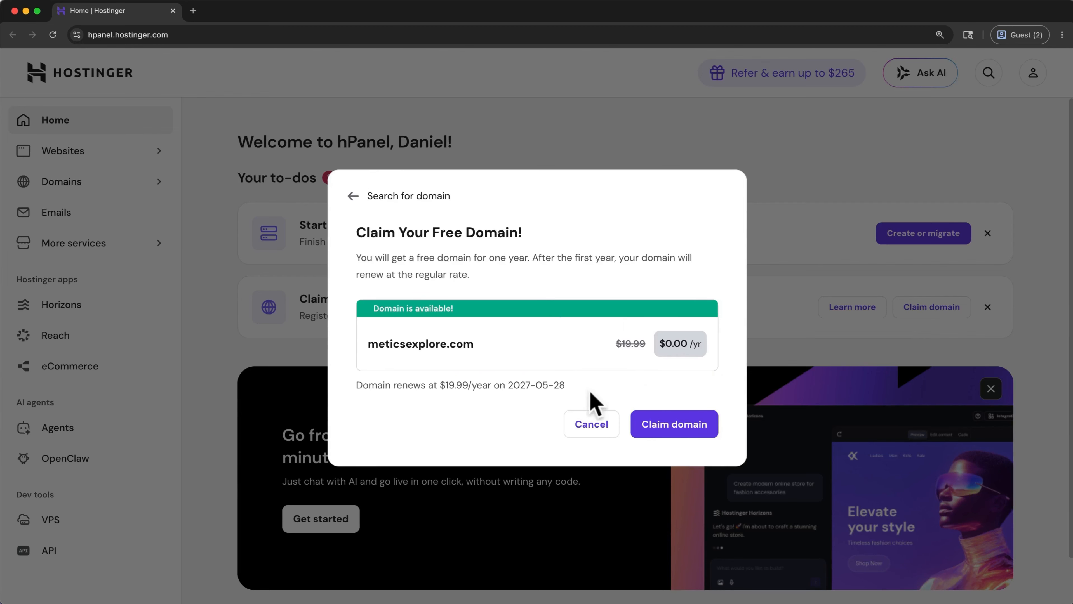
click(645, 427)
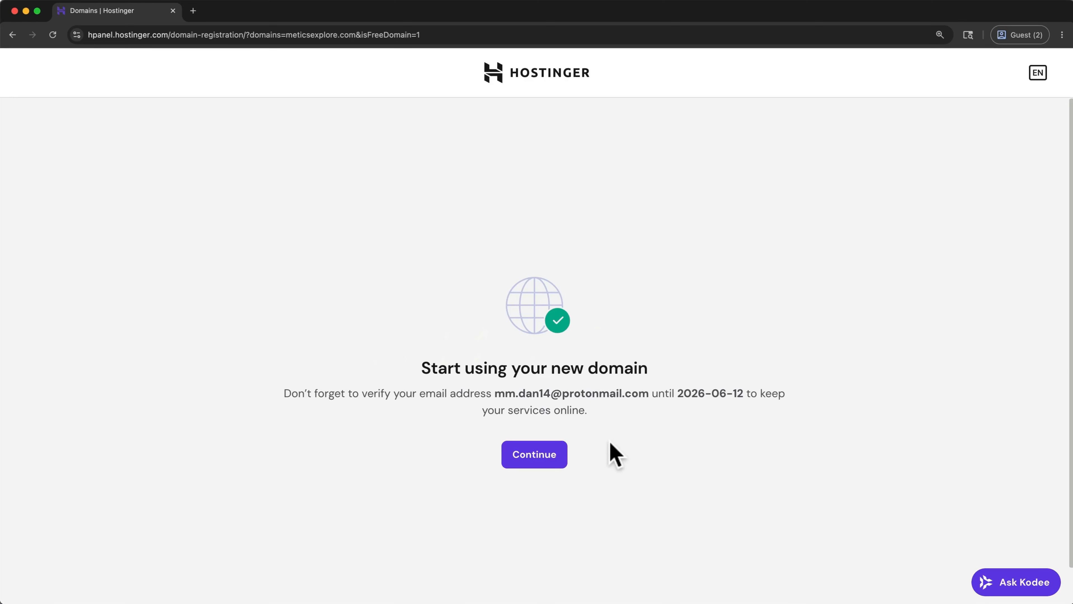
Continue past the domain registration confirmation and skip the additional hosting plan offer to reach the domain overview.
click(559, 454)
scroll(559, 451, down, 3)
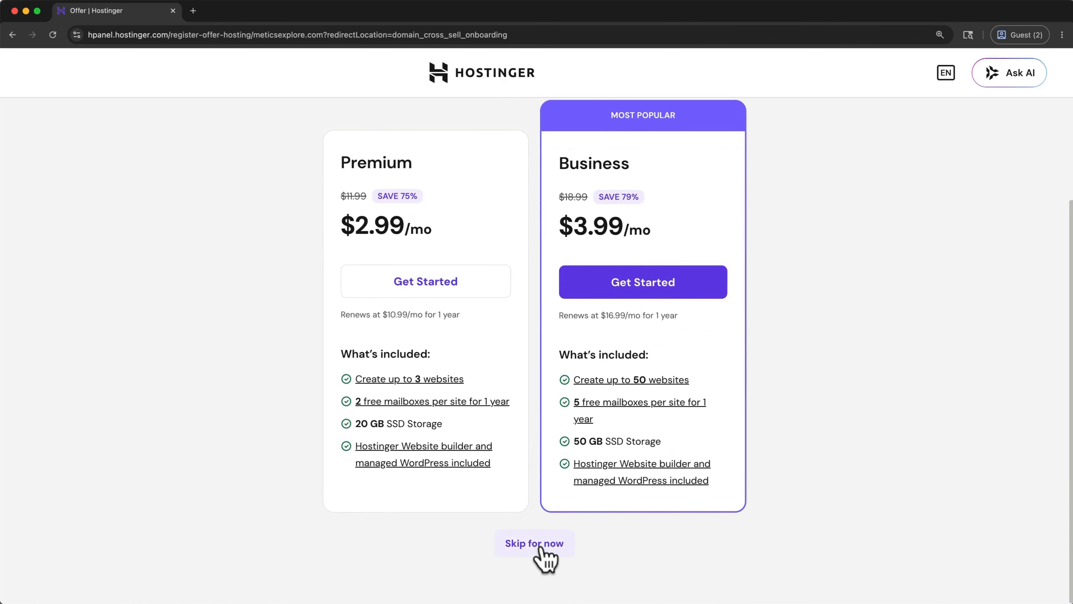
click(542, 545)
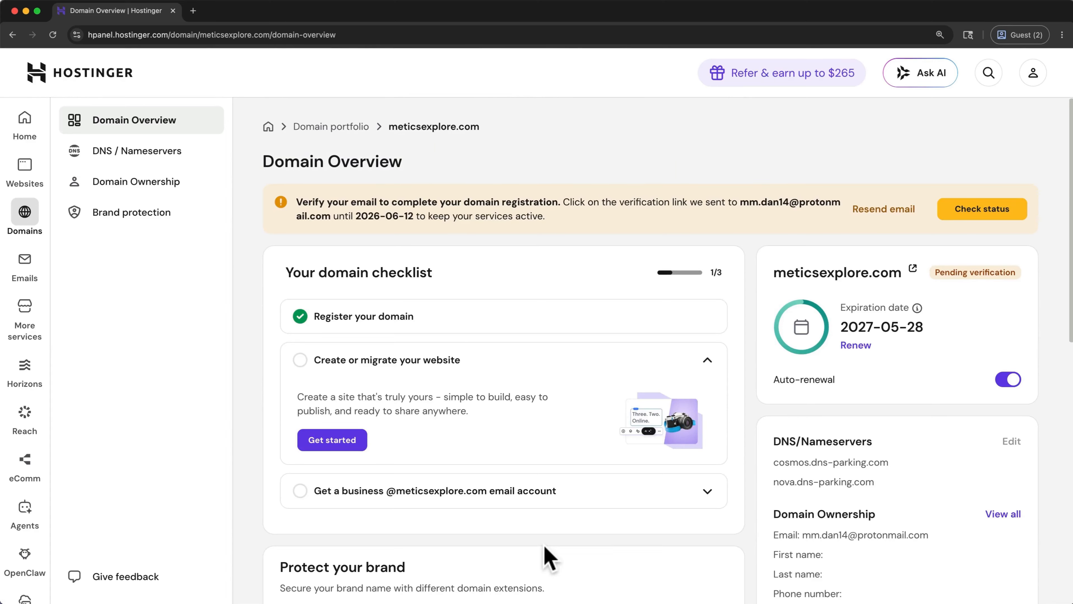
Verify the domain contact email through Hostinger's newest verification message in Proton Mail, and close the confirmation and inbox tabs.
click(194, 11)
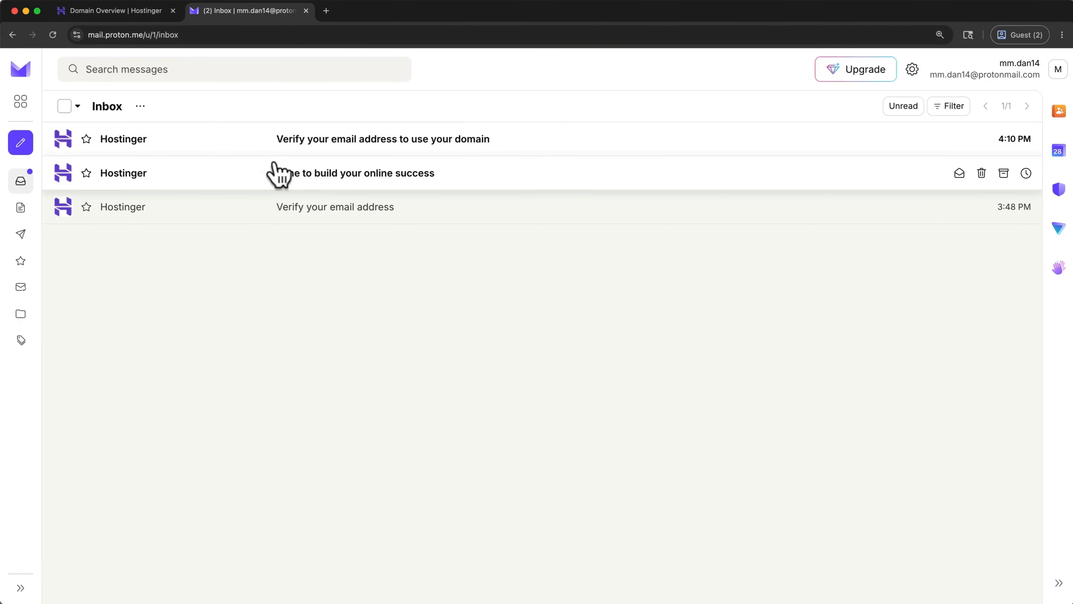
click(381, 155)
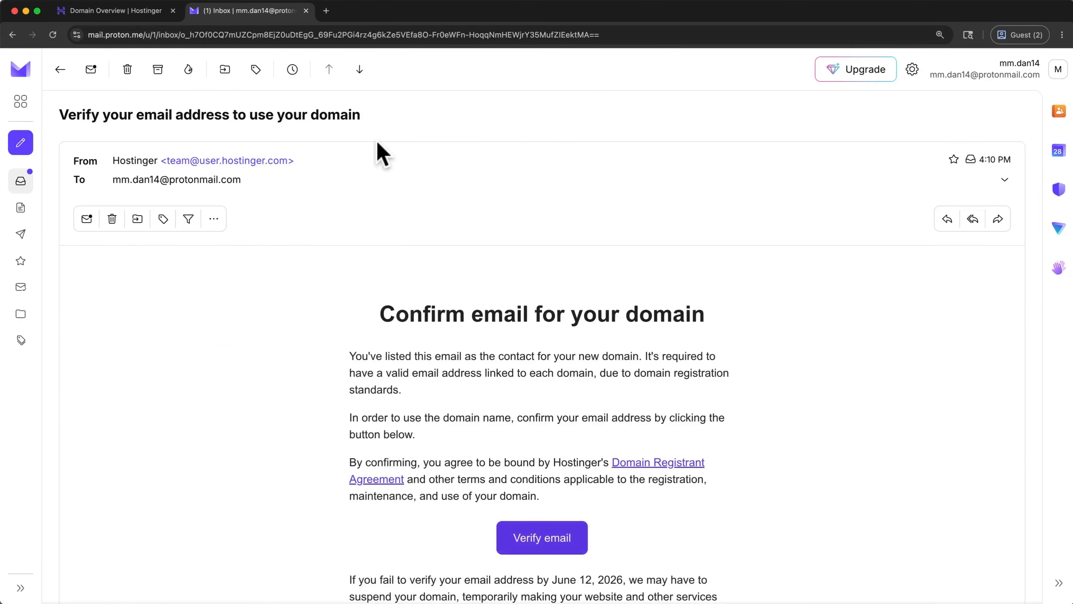
scroll(382, 154, down, 6)
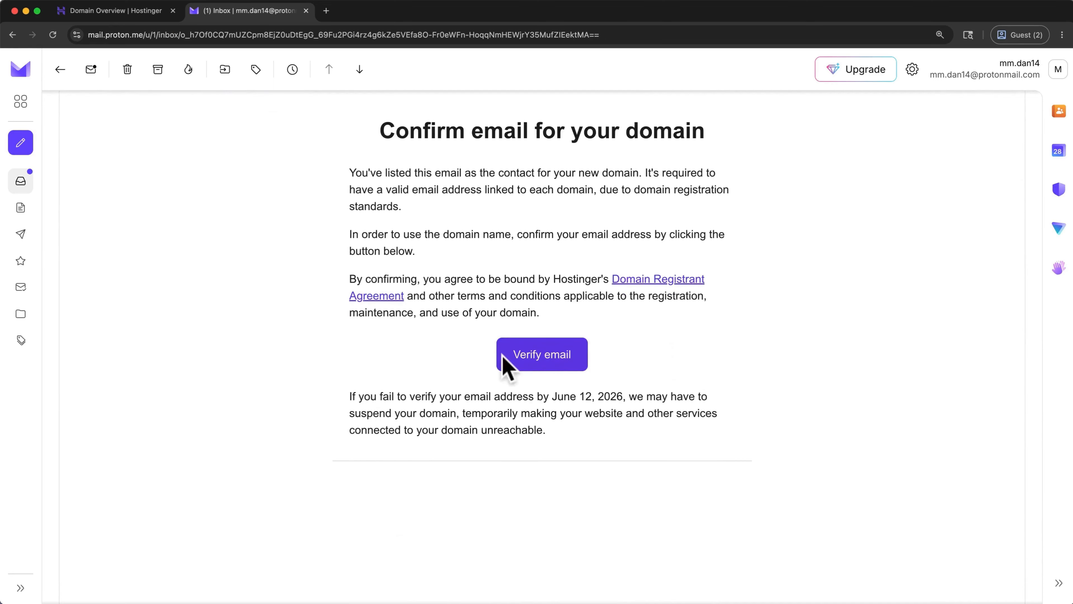
click(522, 359)
click(676, 400)
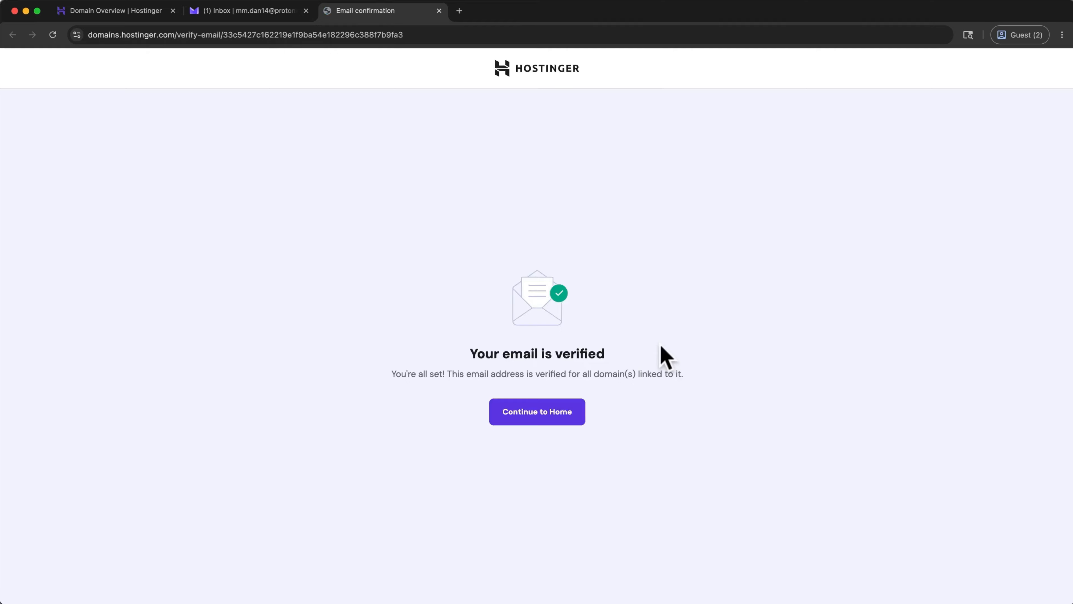
click(439, 11)
click(306, 11)
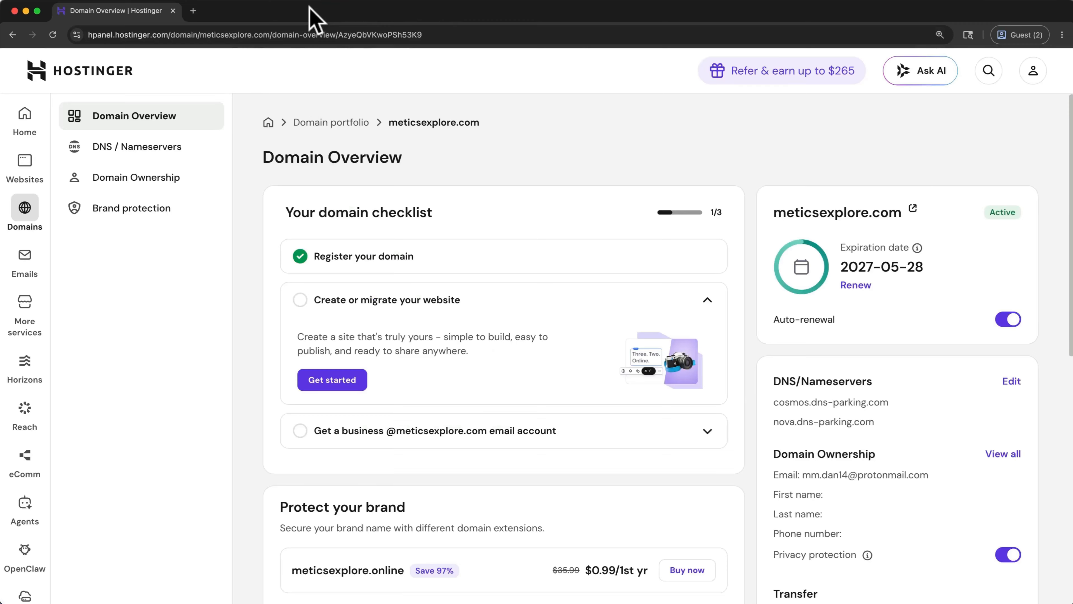
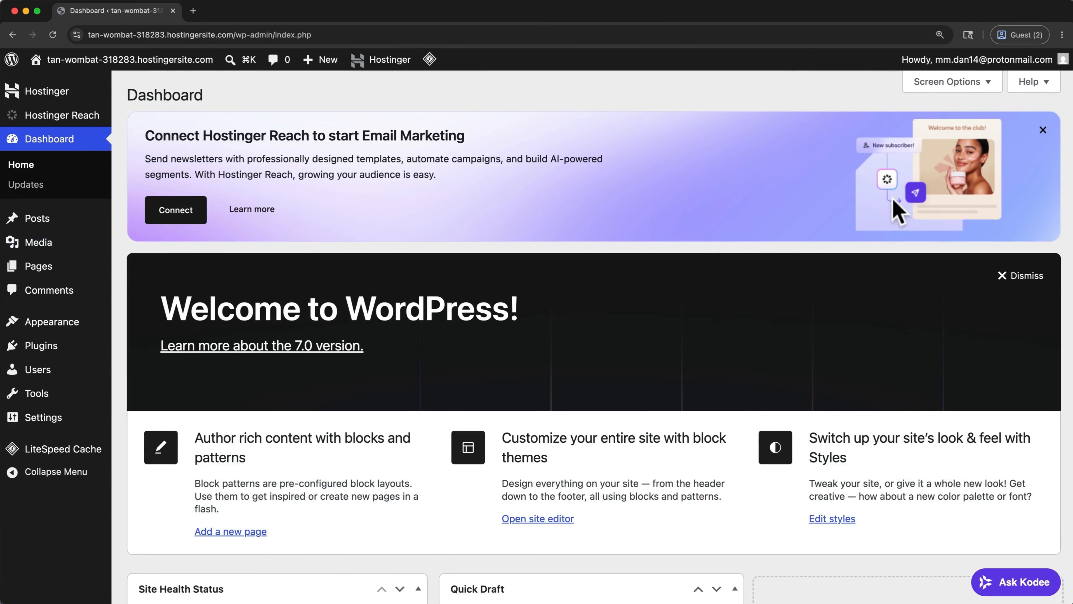
Dismiss the Hostinger Reach and Welcome banners and hide all remaining widgets on the WordPress dashboard.
click(1044, 131)
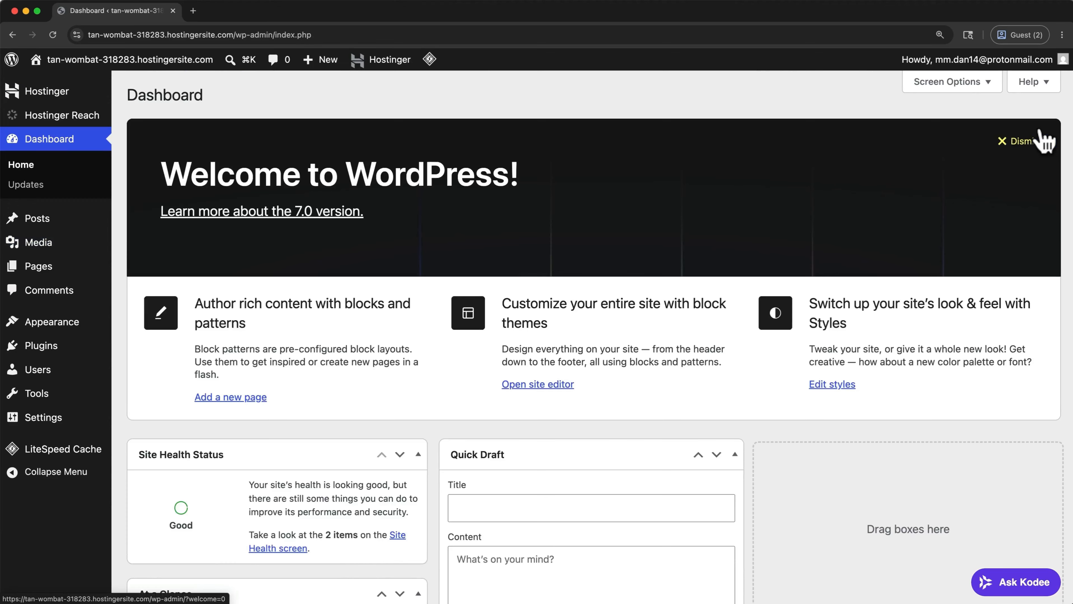
click(1039, 141)
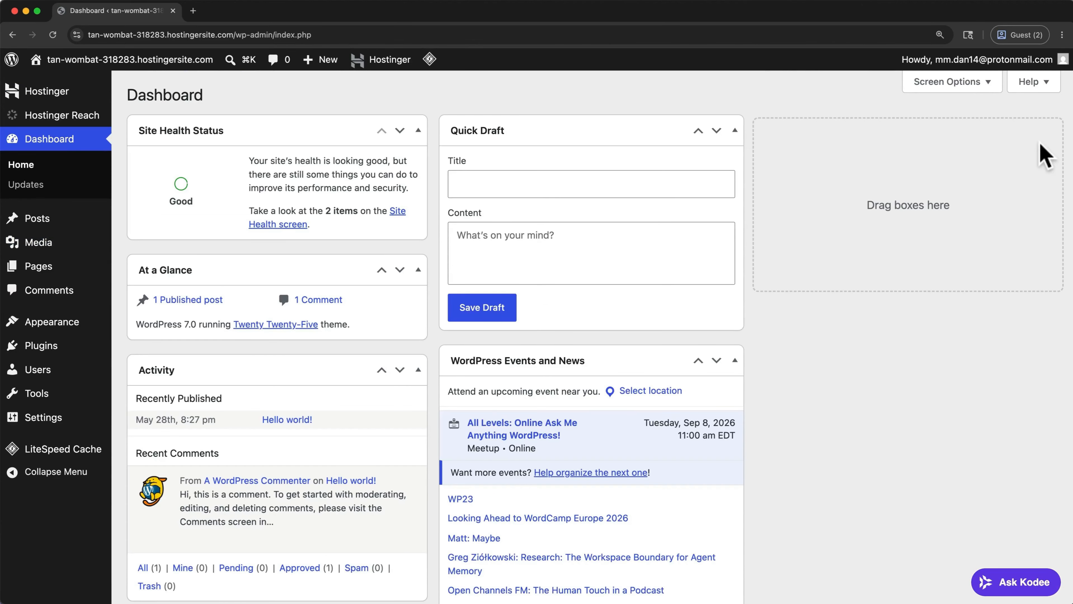
click(981, 85)
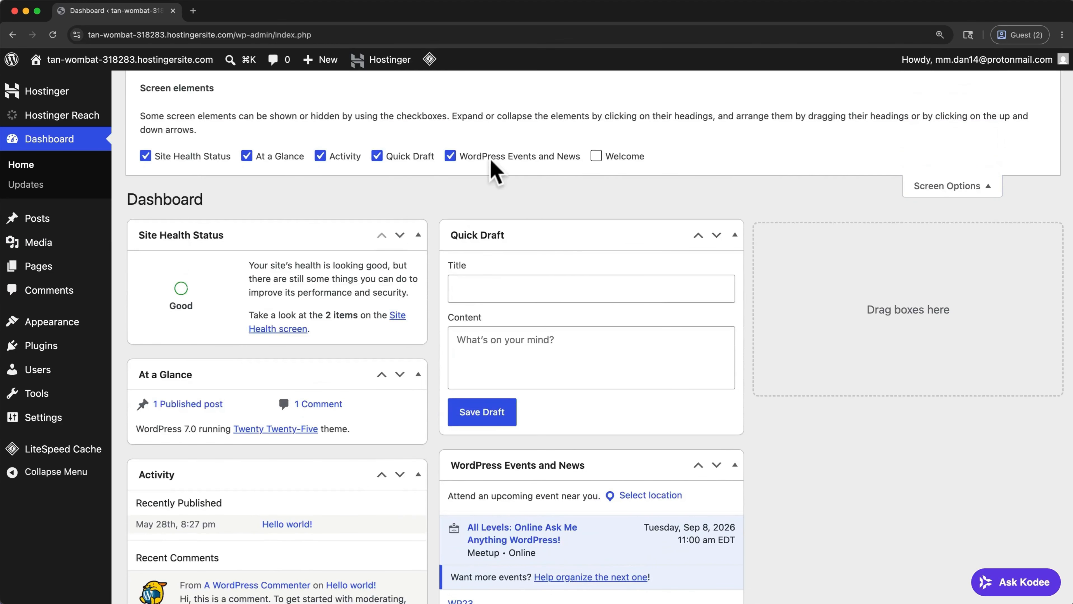
click(449, 157)
click(377, 156)
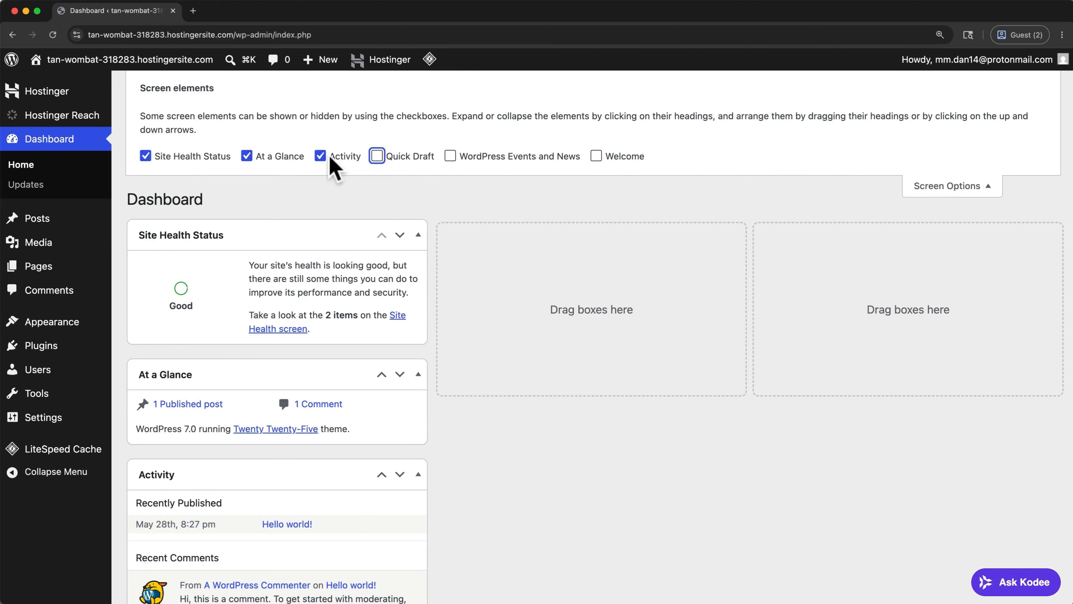
click(320, 156)
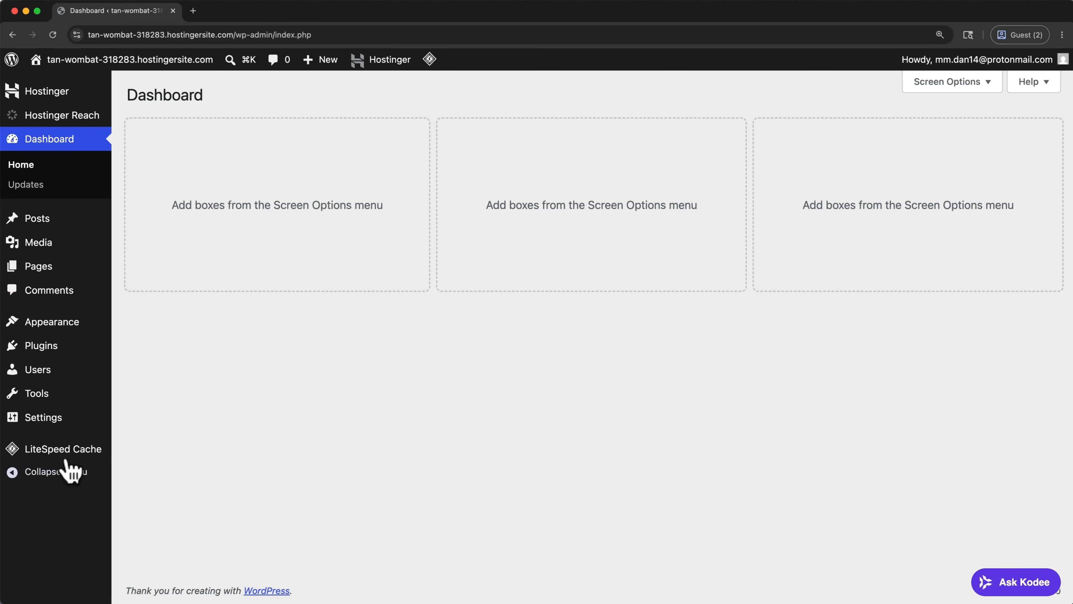
Find the Astra theme in the WordPress theme directory, install it and activate it.
mouse_move(58, 336)
click(120, 326)
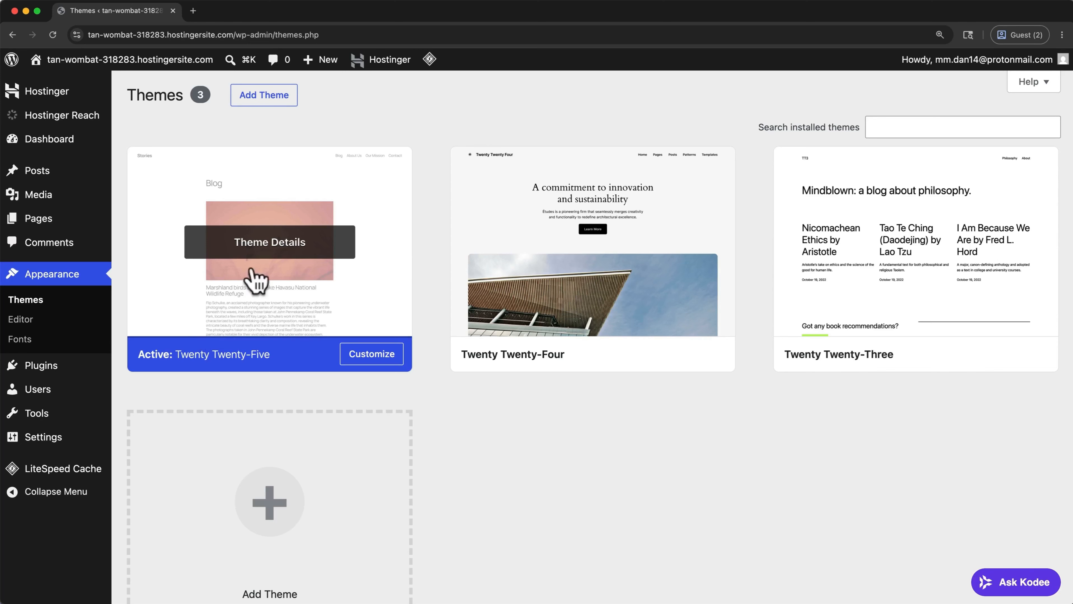
click(256, 94)
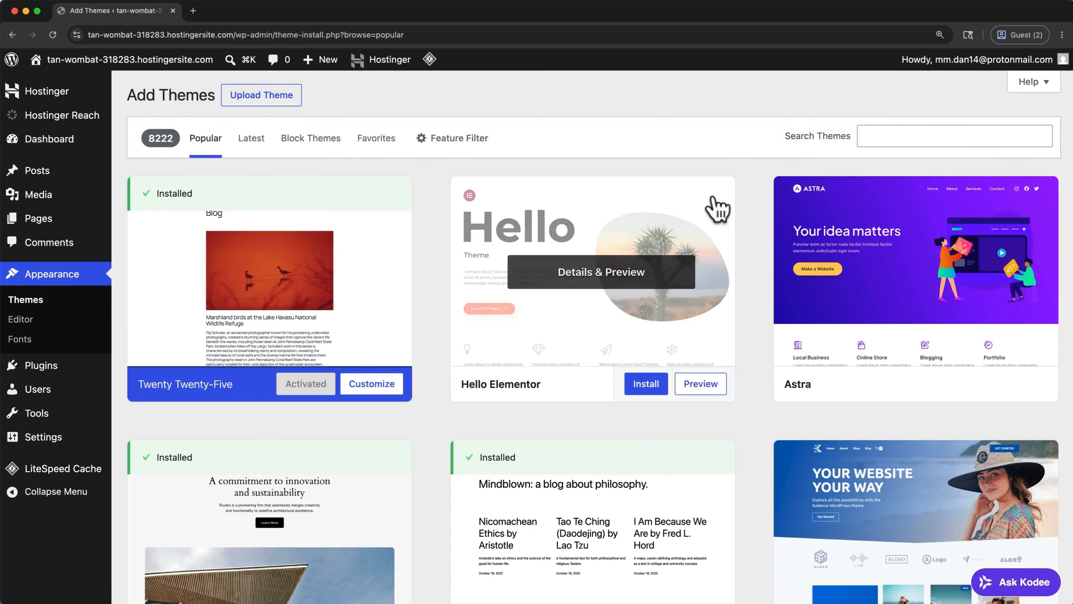
click(884, 139)
text(Astra)
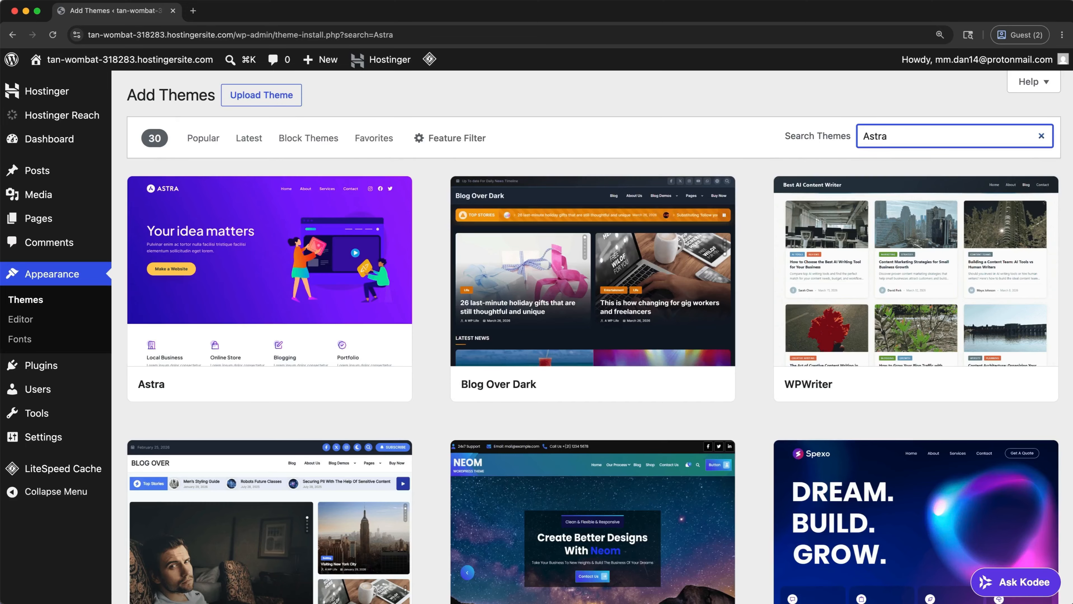
mouse_move(407, 275)
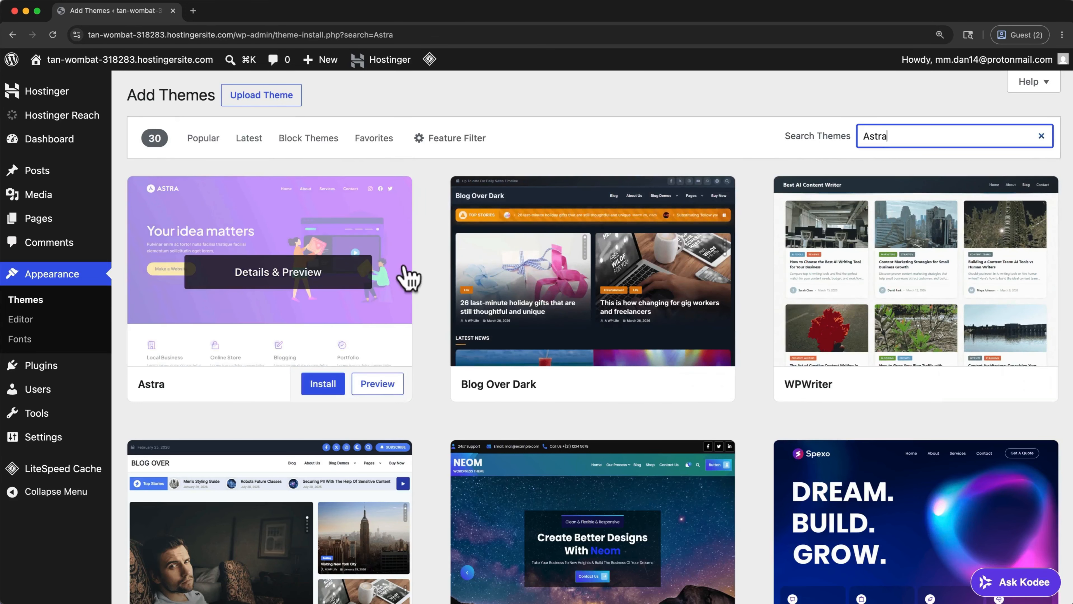
click(318, 389)
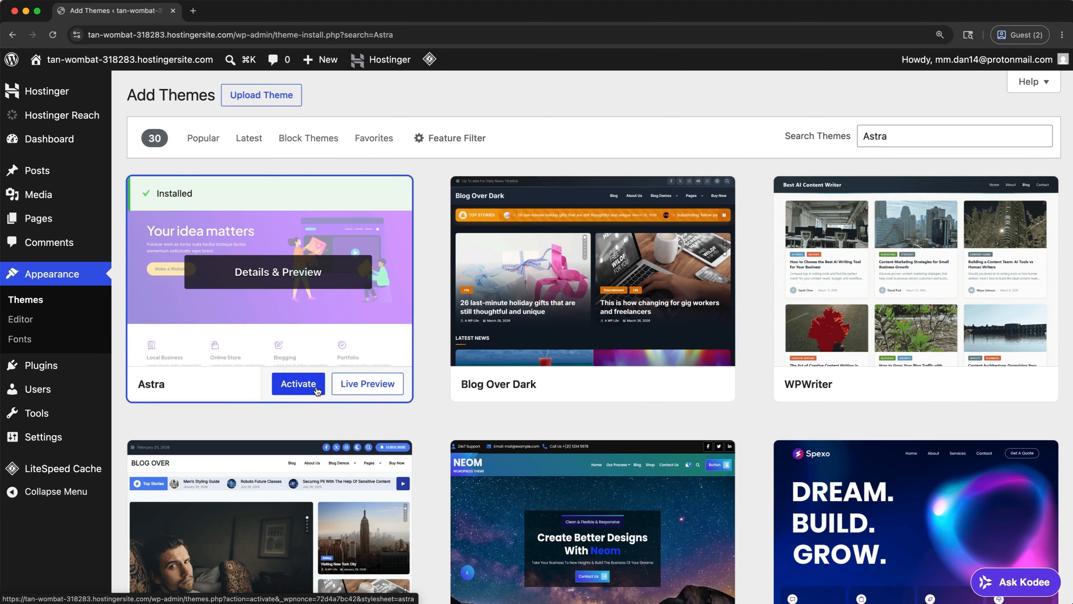
click(316, 388)
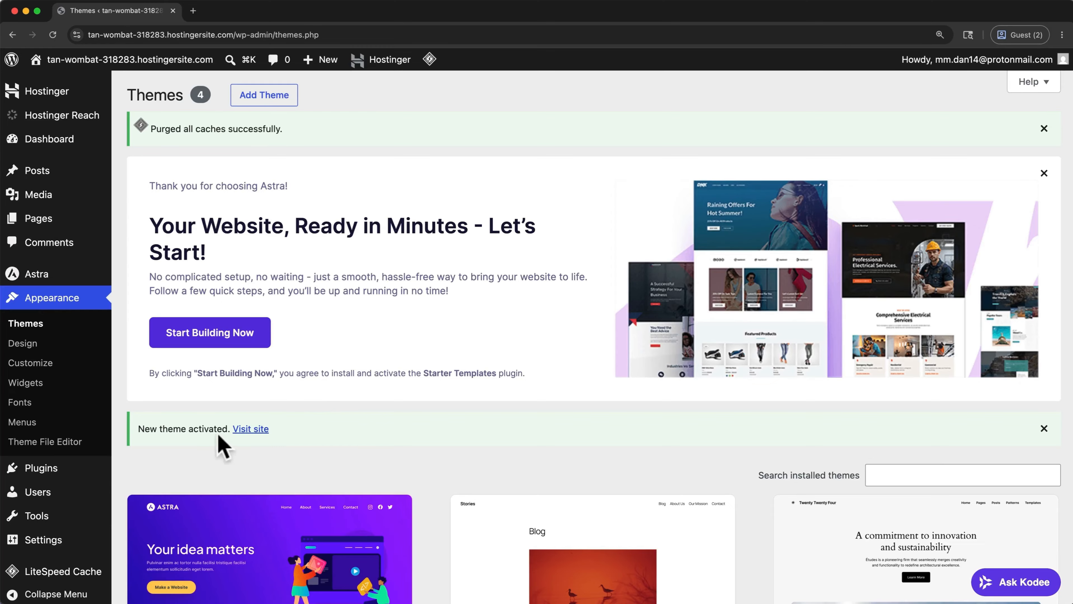
Dismiss the Astra banner on the plugins page and bulk-deactivate Hostinger AI, Easy Onboarding, Reach and Tools, excluding LiteSpeed Cache.
click(67, 469)
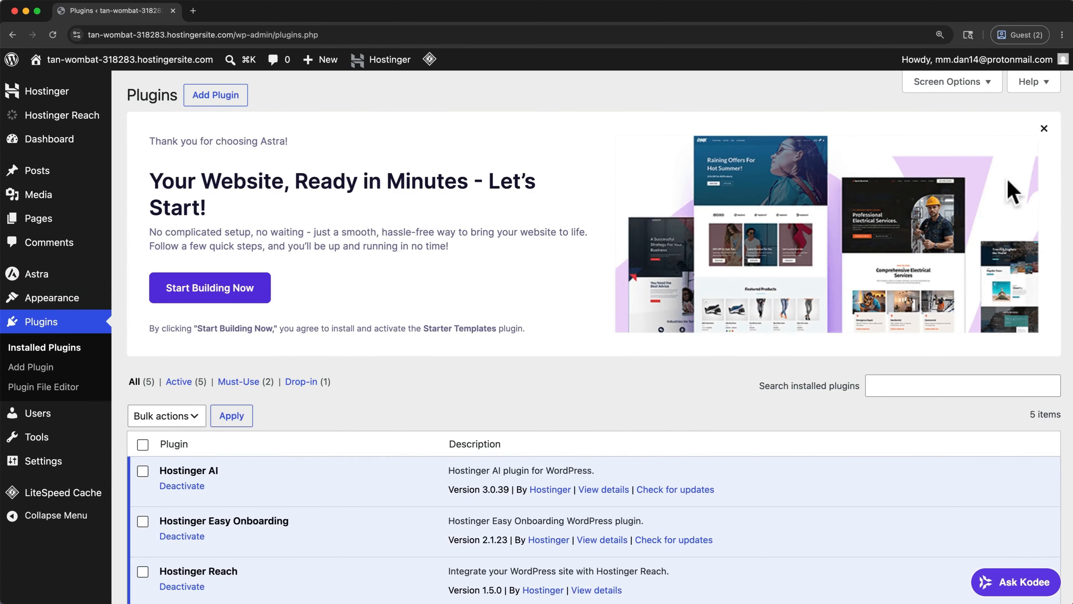
click(1045, 129)
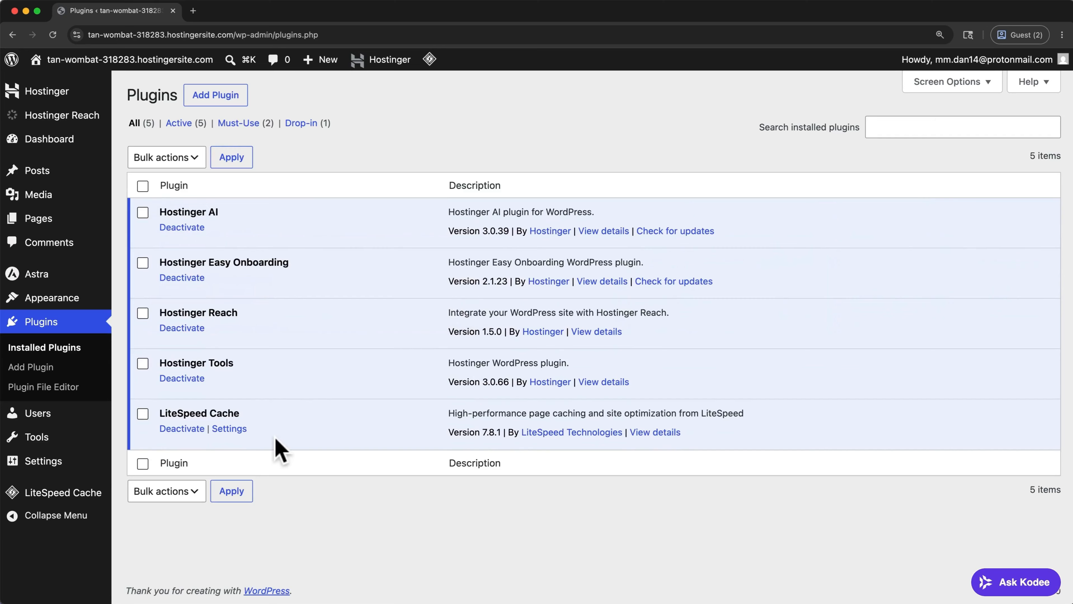
click(142, 186)
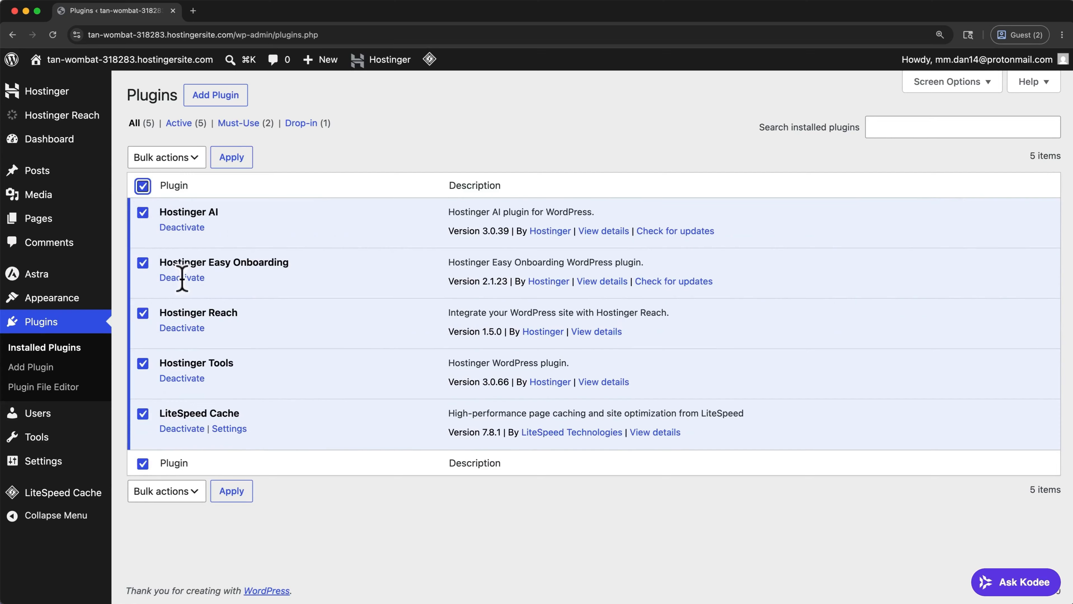
click(138, 412)
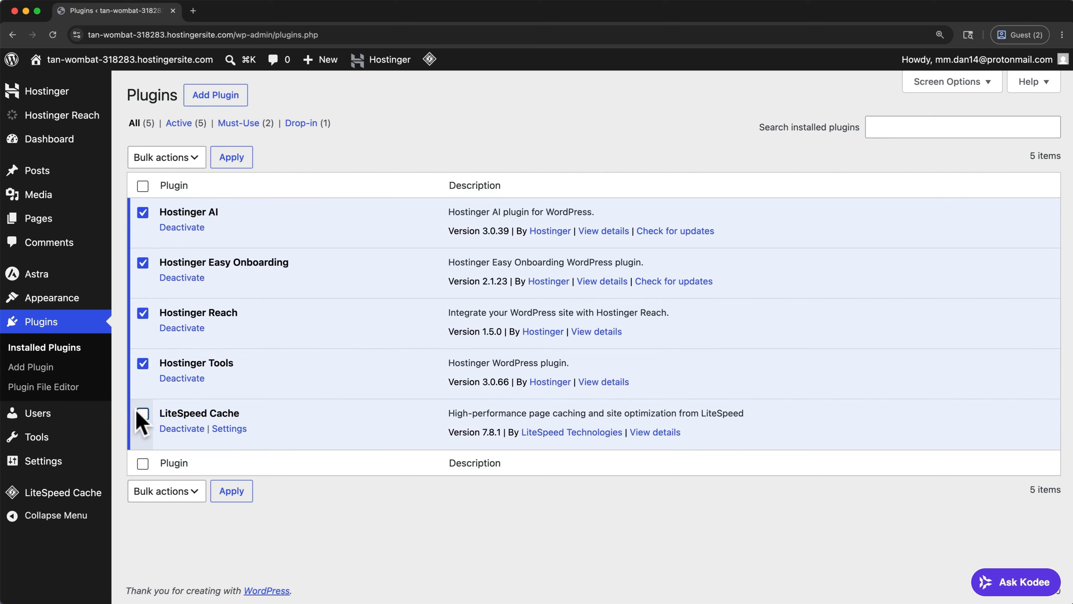
click(195, 153)
click(173, 188)
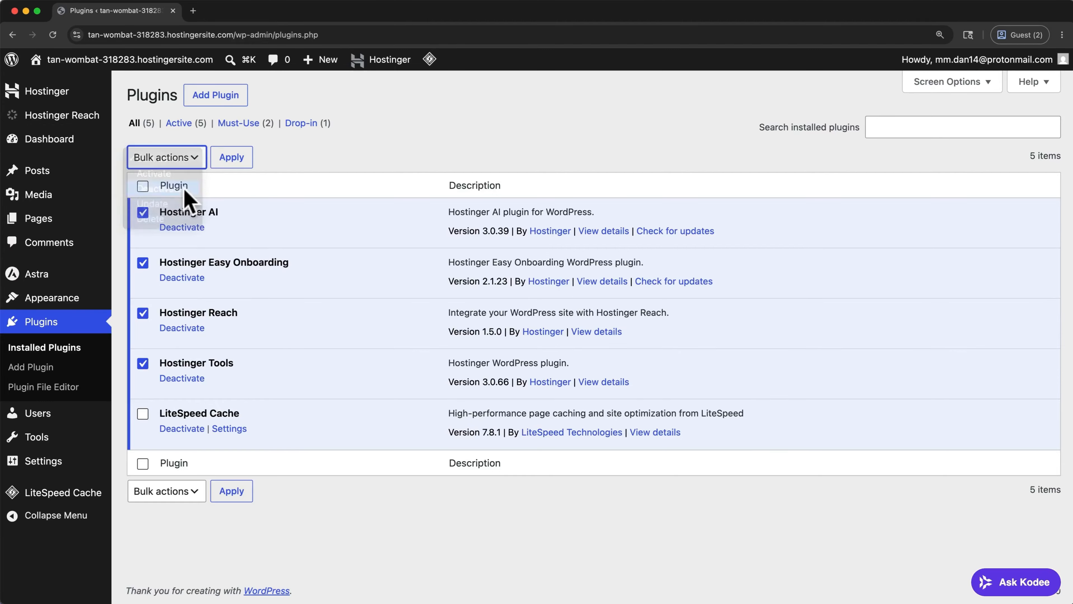
click(231, 157)
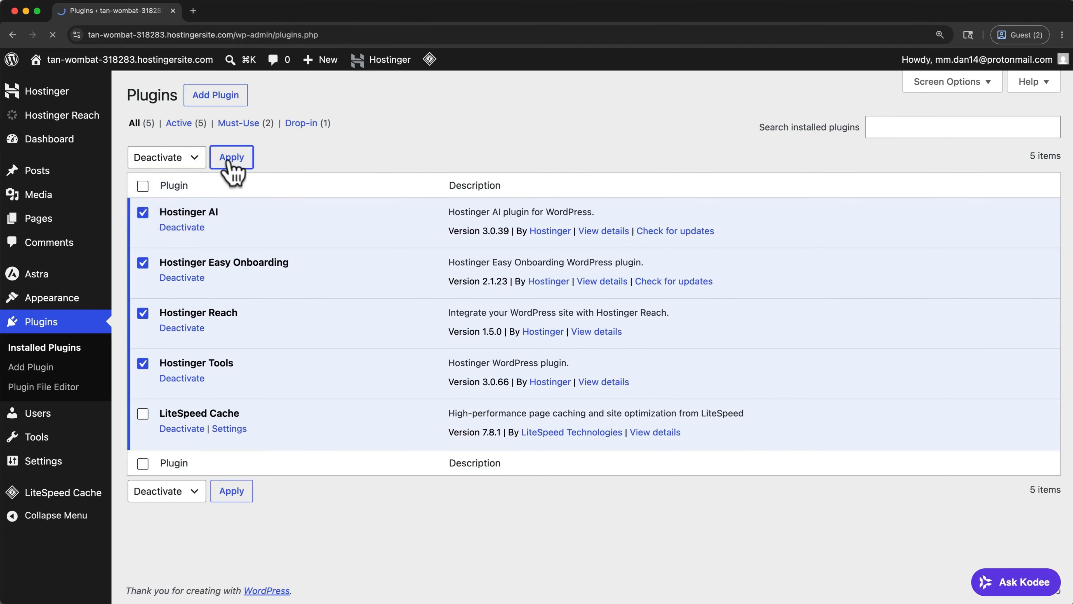
Bulk-delete the Hostinger AI, Easy Onboarding, Reach and Tools plugins with their data, keeping LiteSpeed Cache.
click(142, 234)
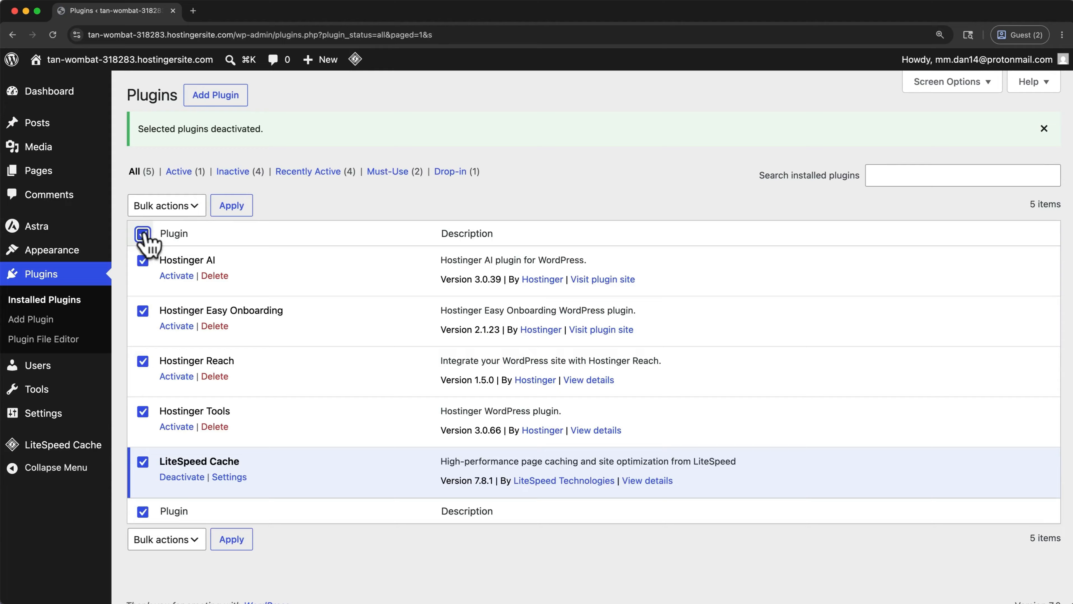
click(143, 462)
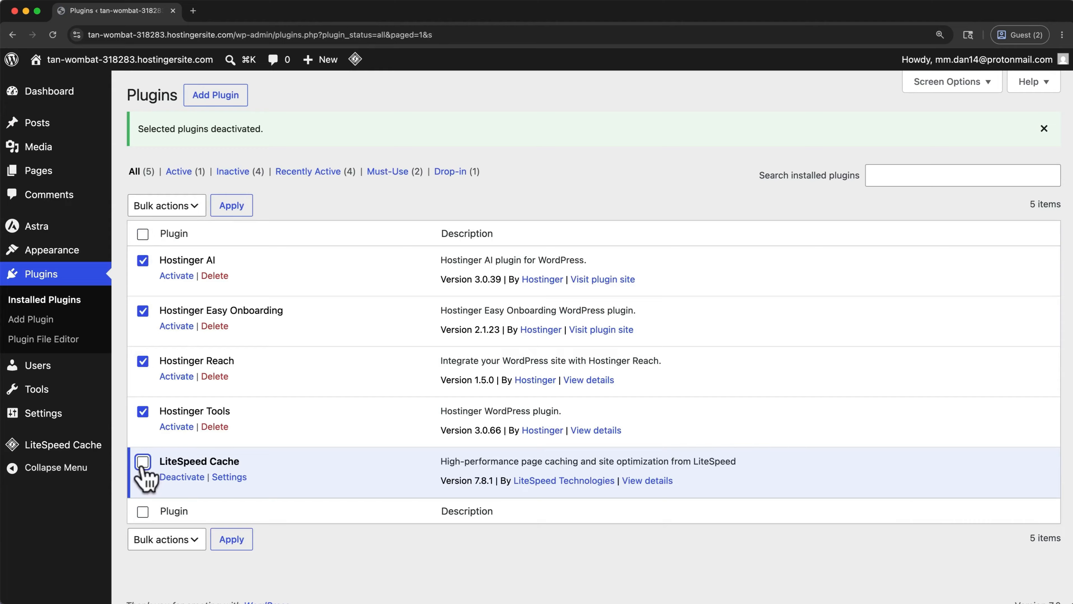
click(191, 207)
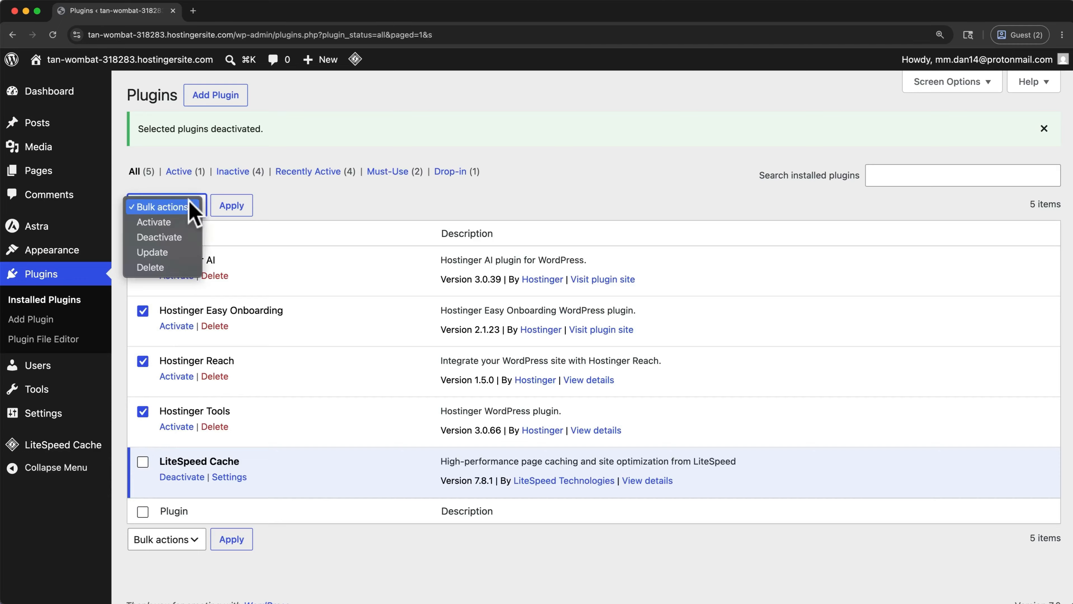
click(177, 268)
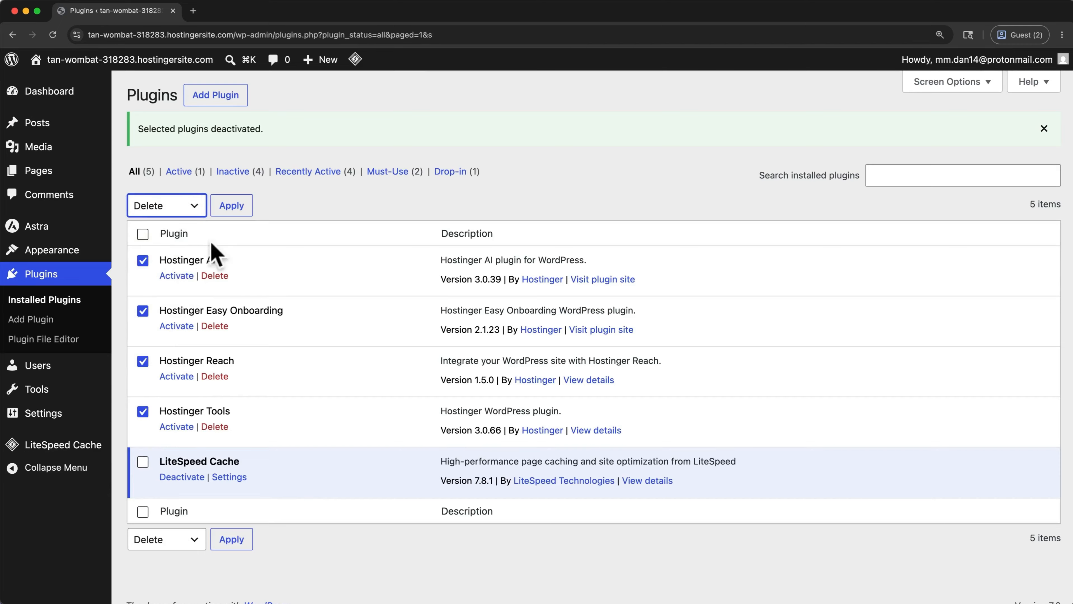
click(230, 206)
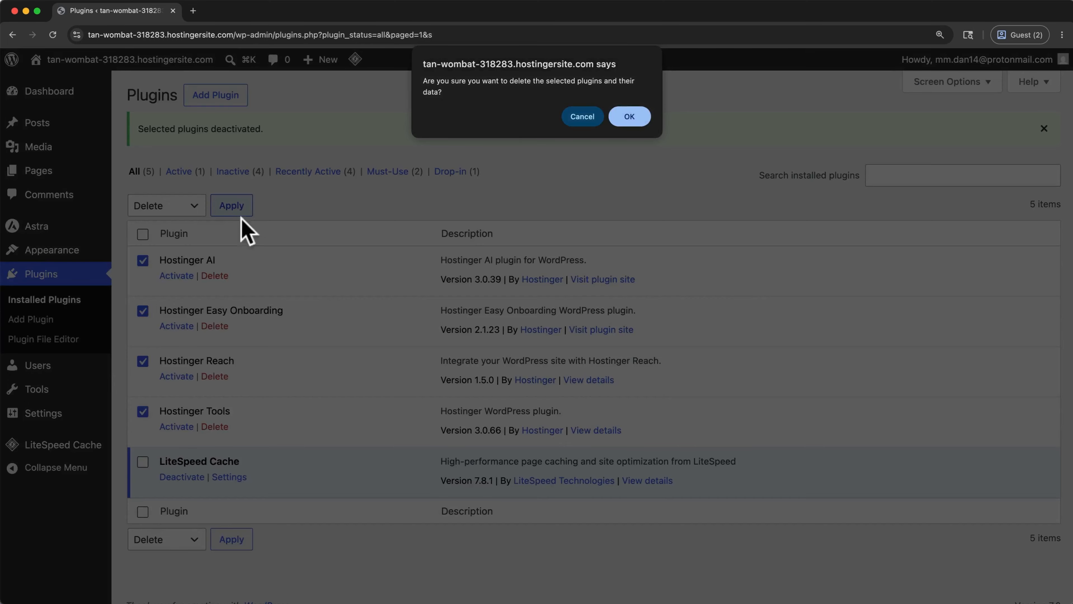
click(622, 116)
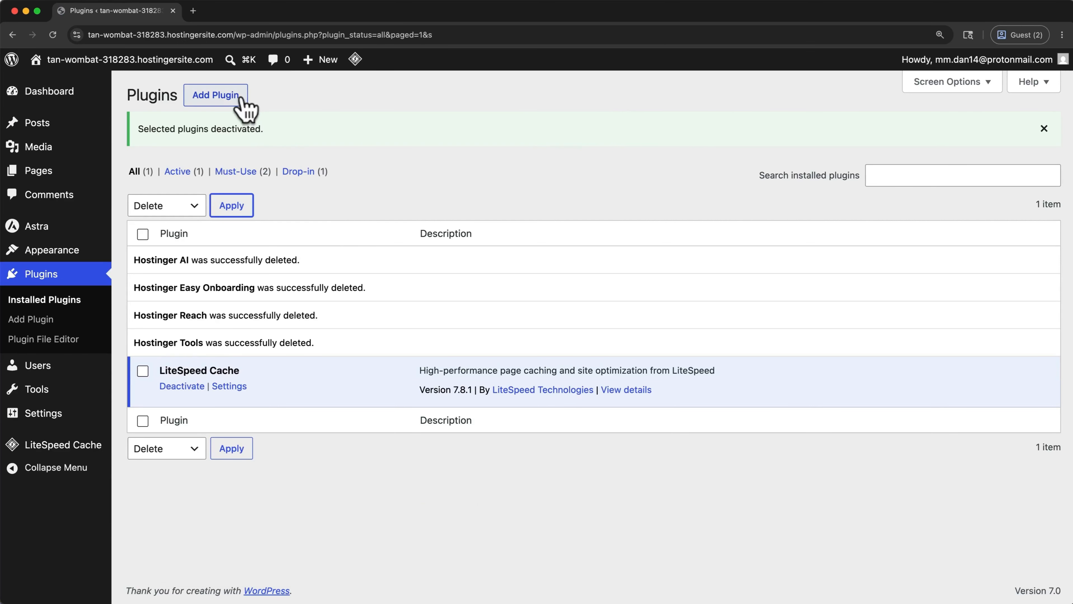
Find the Starter Templates plugin by Brainstorm Force in the plugin directory, install it and activate it.
click(215, 95)
click(807, 163)
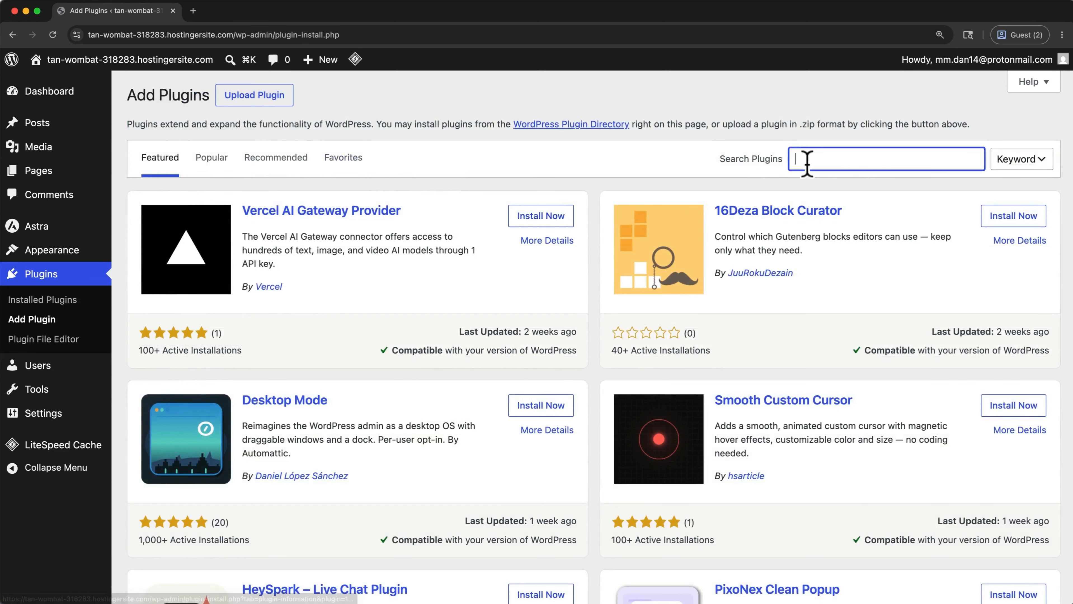
text(Starter Tem)
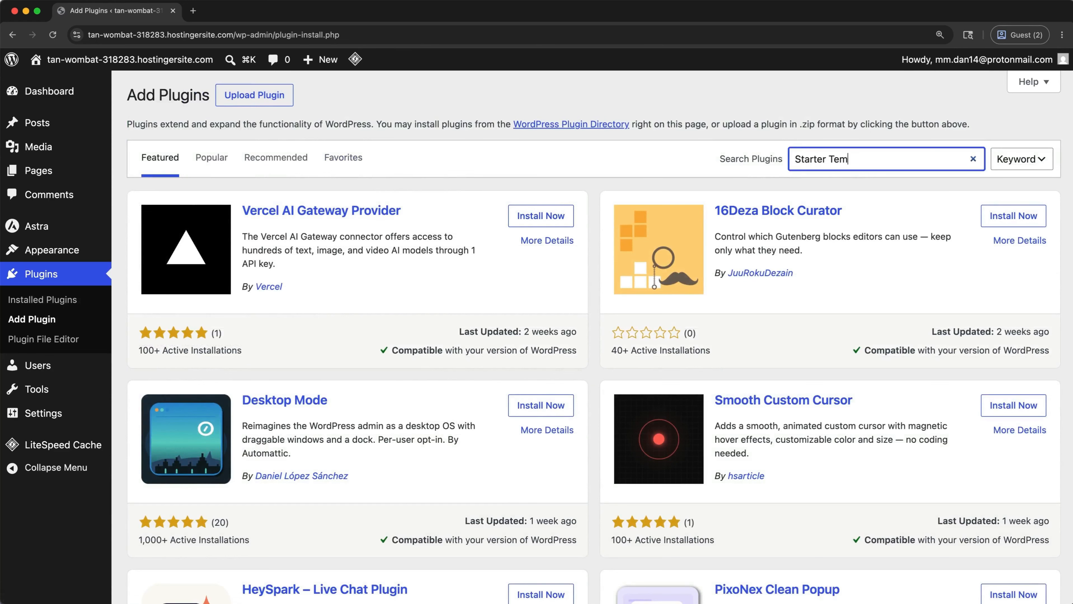
text(plates)
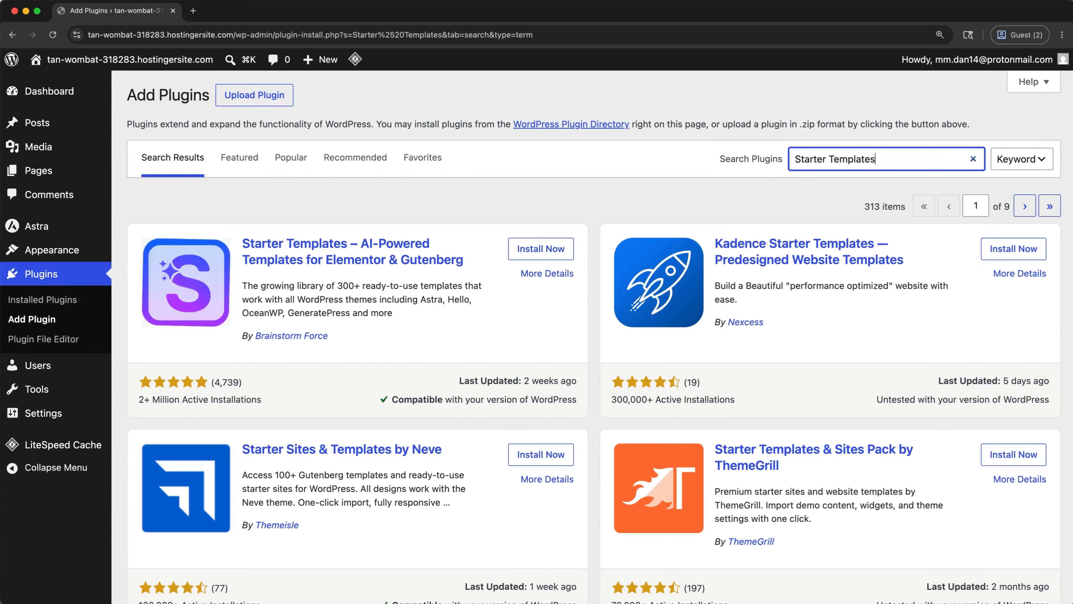
click(565, 253)
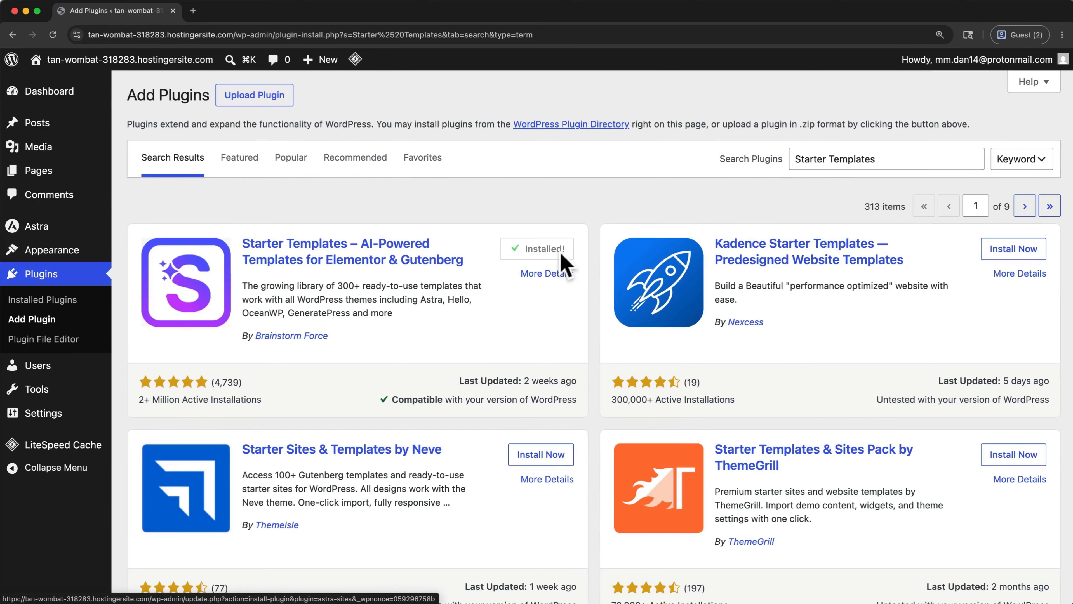
click(561, 256)
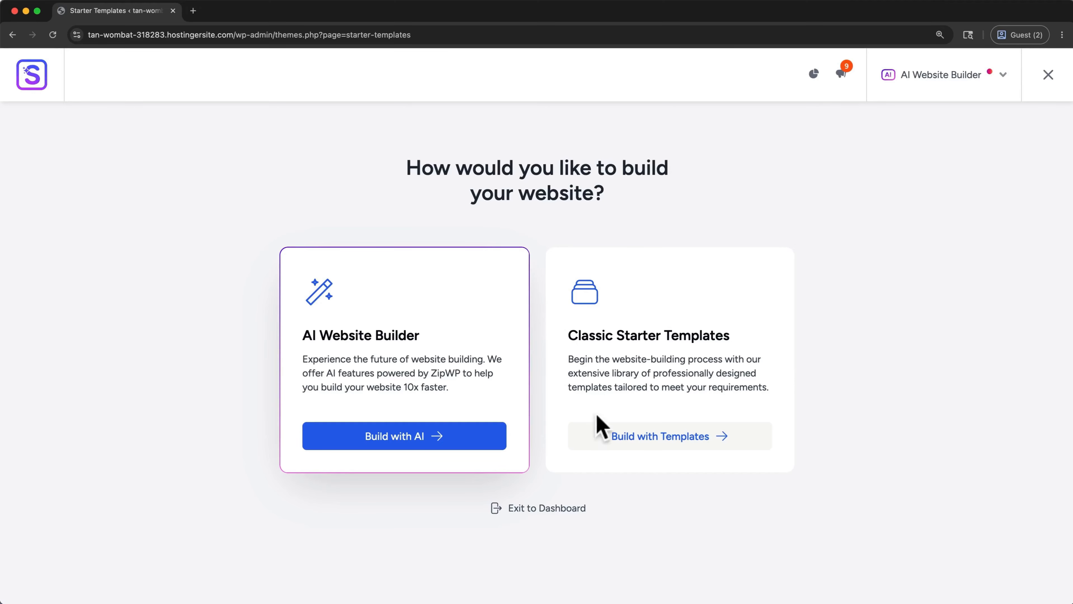
click(630, 439)
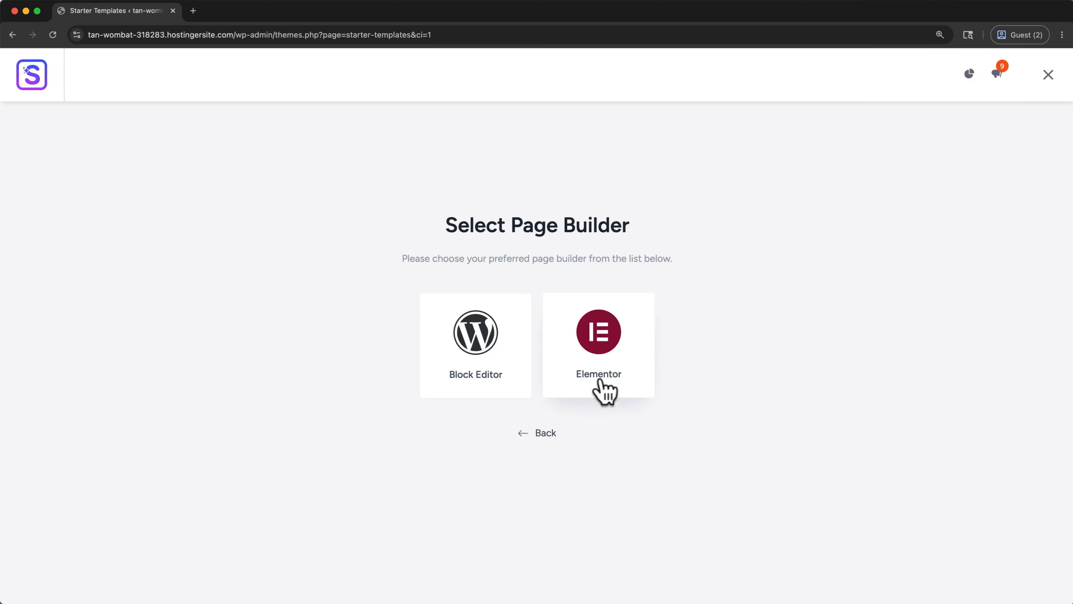
click(551, 432)
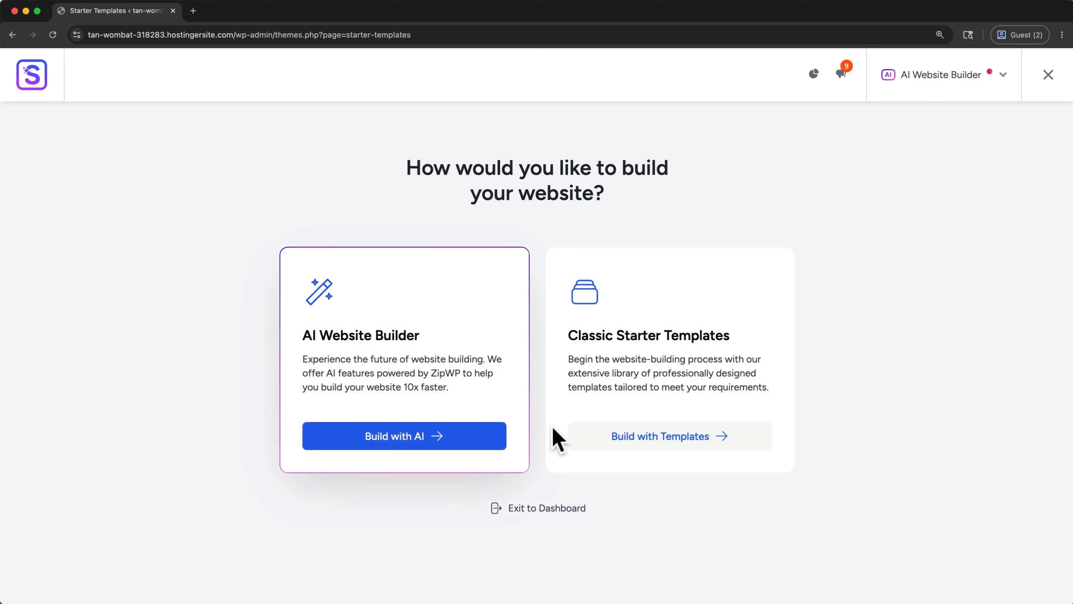
click(543, 509)
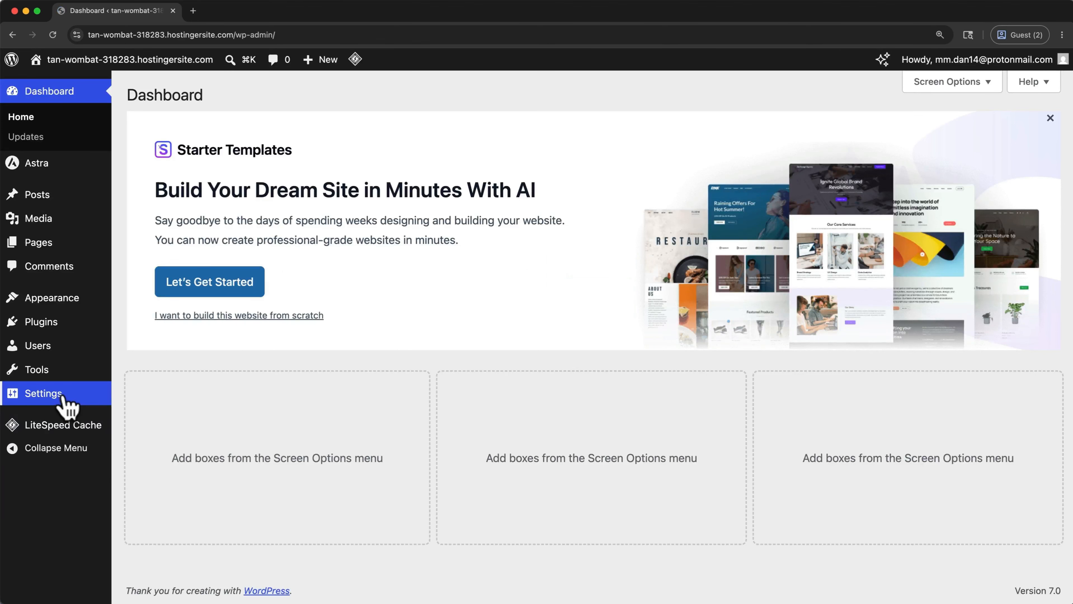
In the general settings, make sure Elementor page builder templates are not disabled for Starter Templates, and save the settings.
mouse_move(64, 400)
click(144, 376)
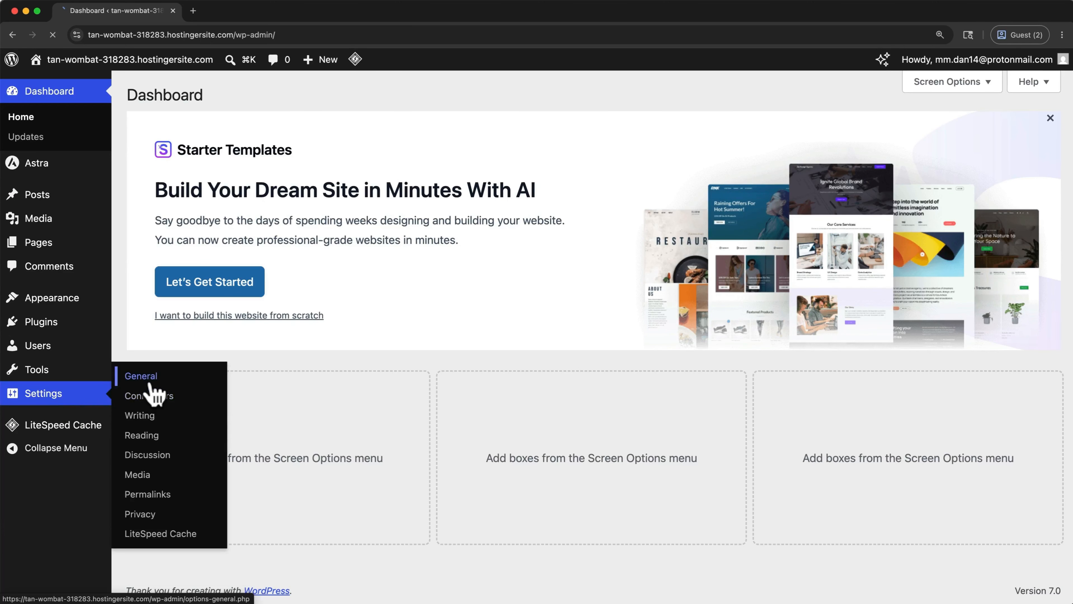
scroll(271, 371, down, 10)
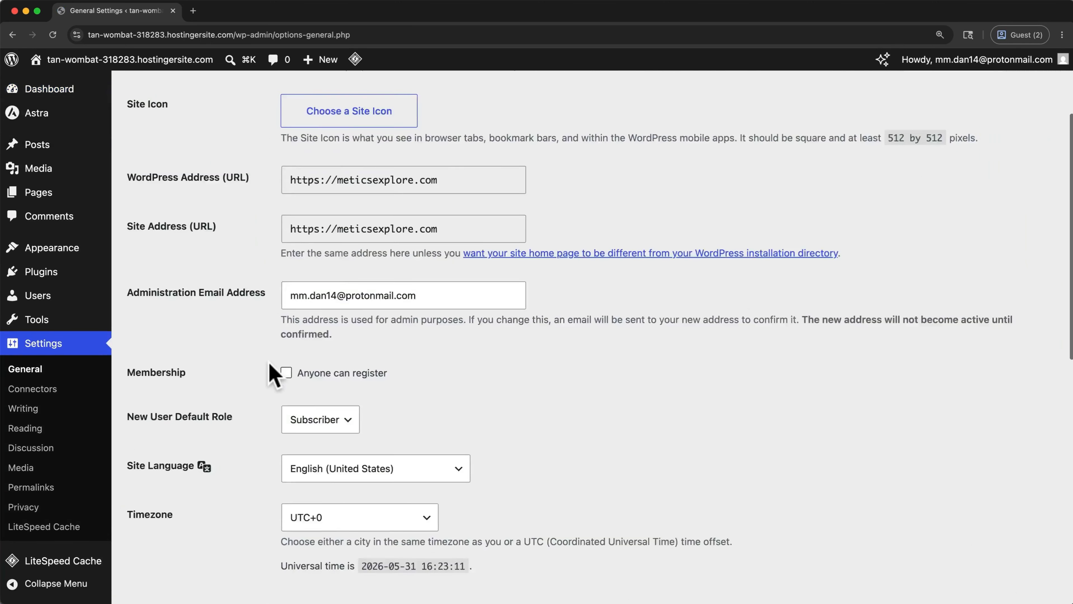
scroll(271, 371, down, 6)
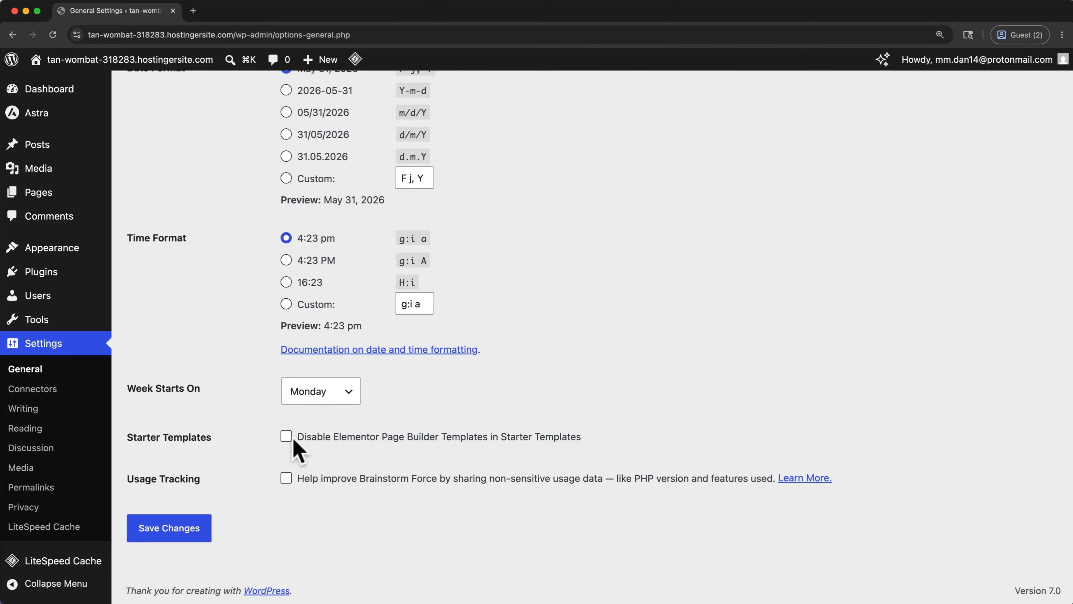
click(200, 529)
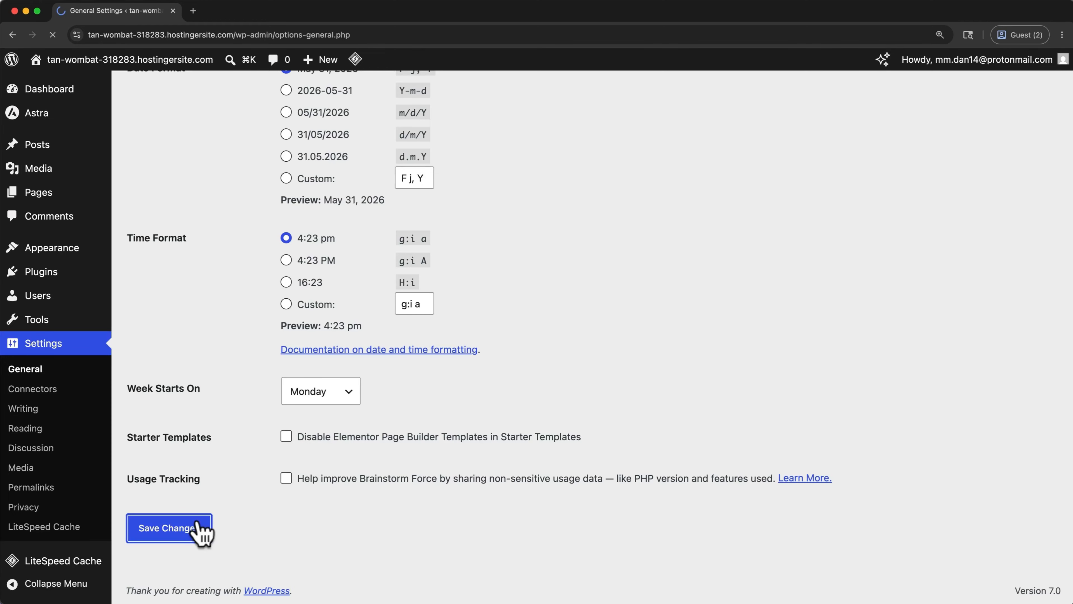
Launch Starter Templates from the installed plugins and choose the classic templates with Elementor as page builder.
click(54, 276)
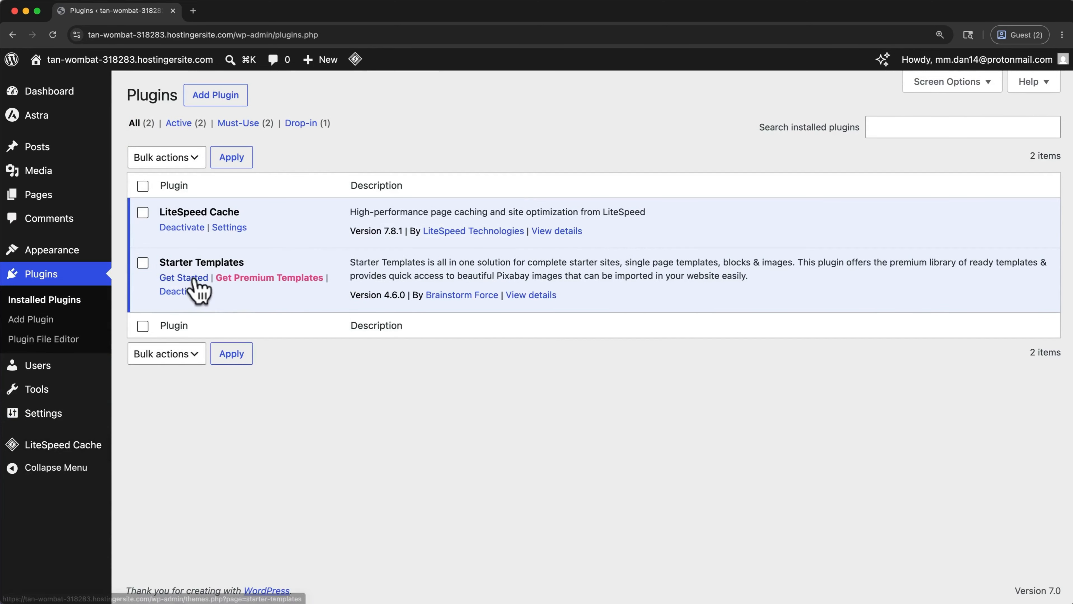
click(182, 278)
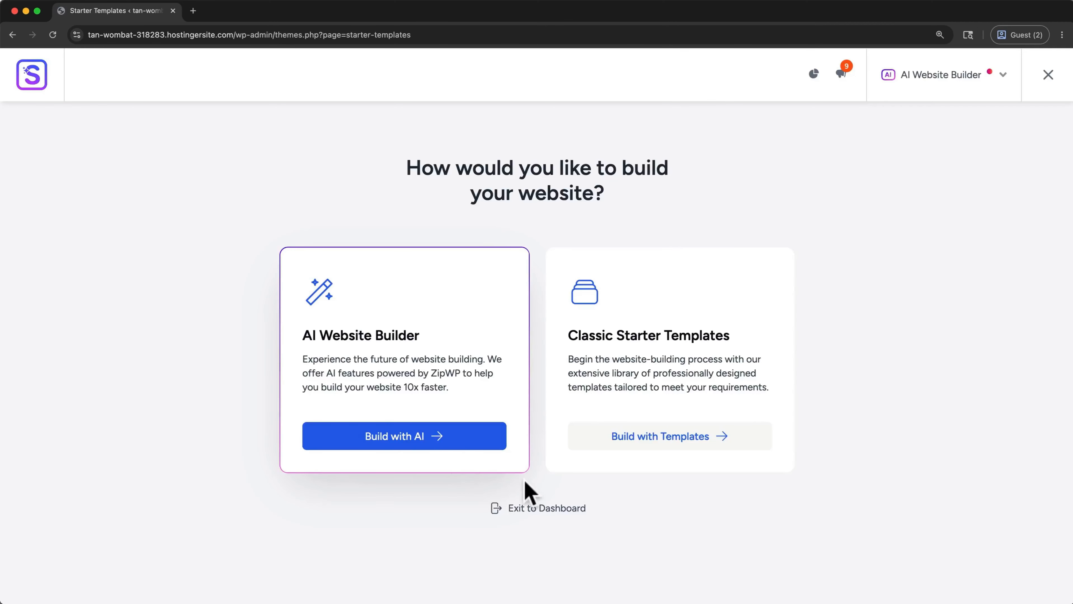
click(656, 440)
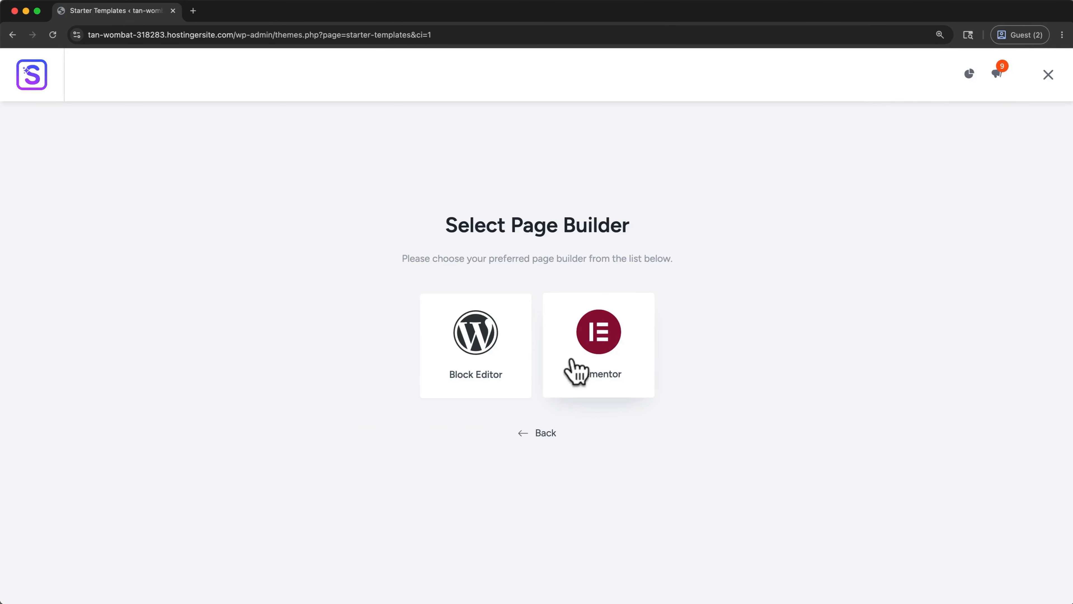
click(576, 372)
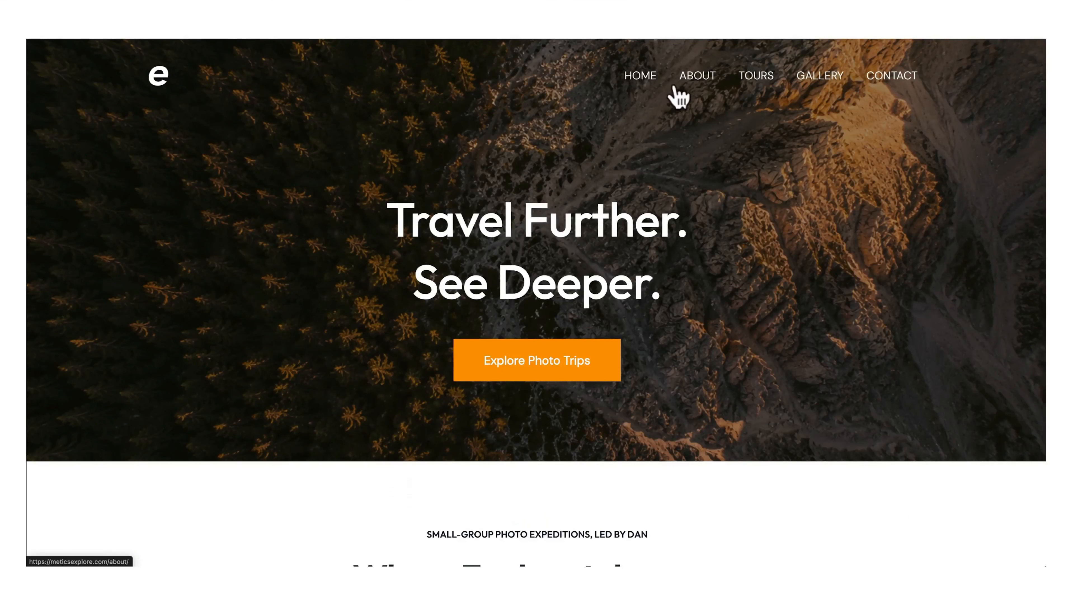
click(676, 86)
click(884, 82)
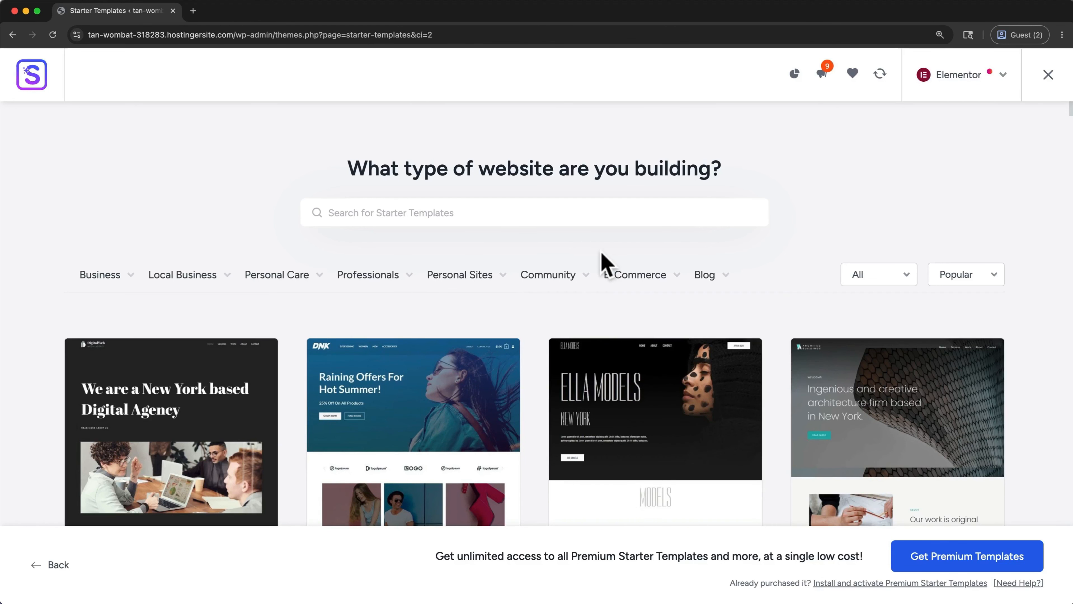
Search the Elementor starter templates for "portfolio", browse the unfiltered template library and open the free Hope template.
click(544, 213)
text(portfolio)
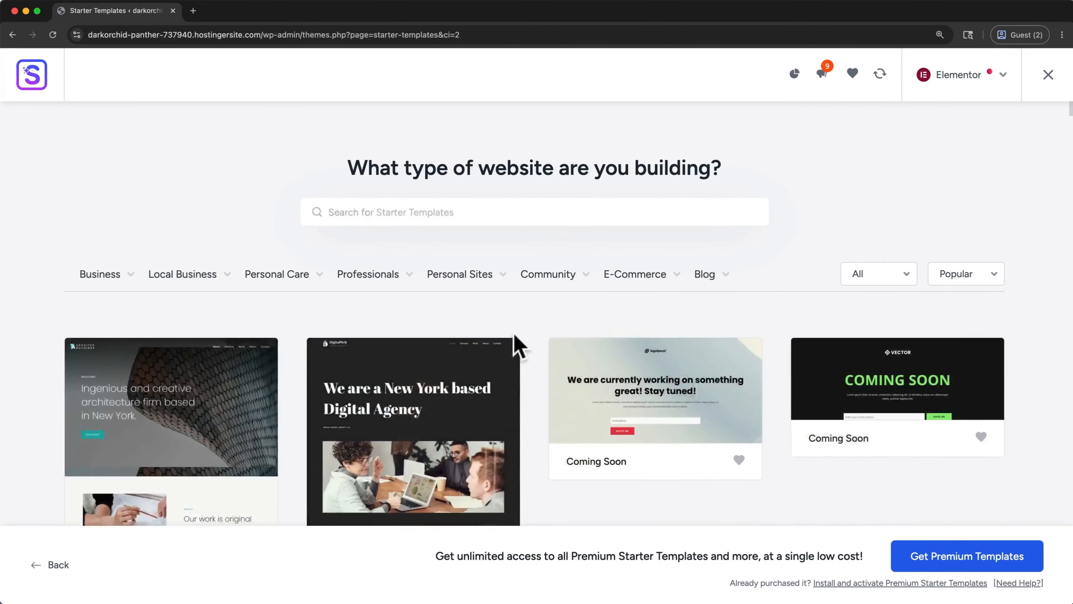
scroll(512, 344, down, 15)
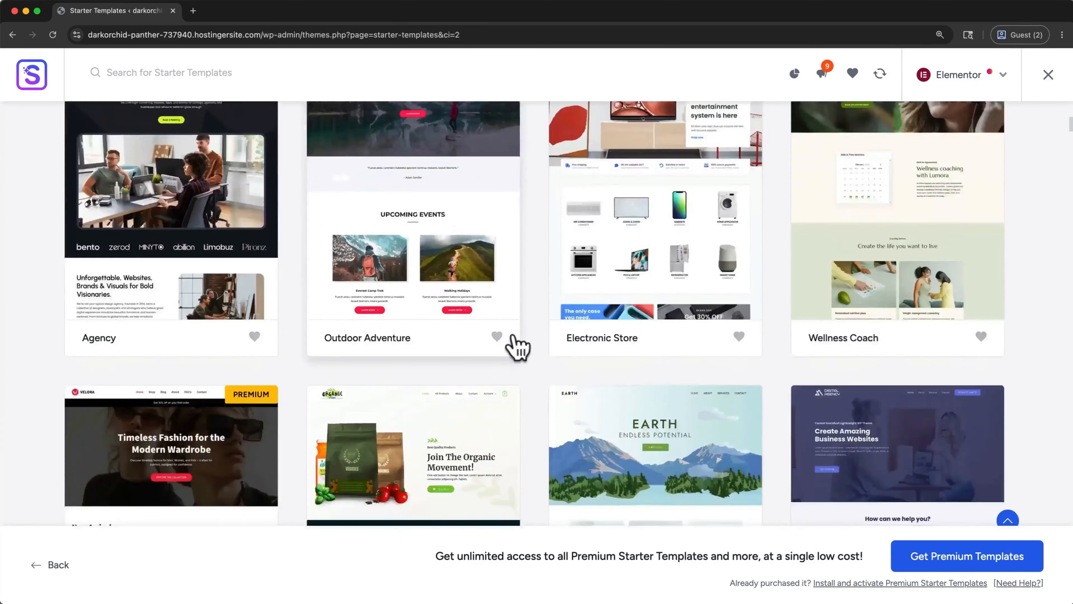
scroll(517, 347, down, 20)
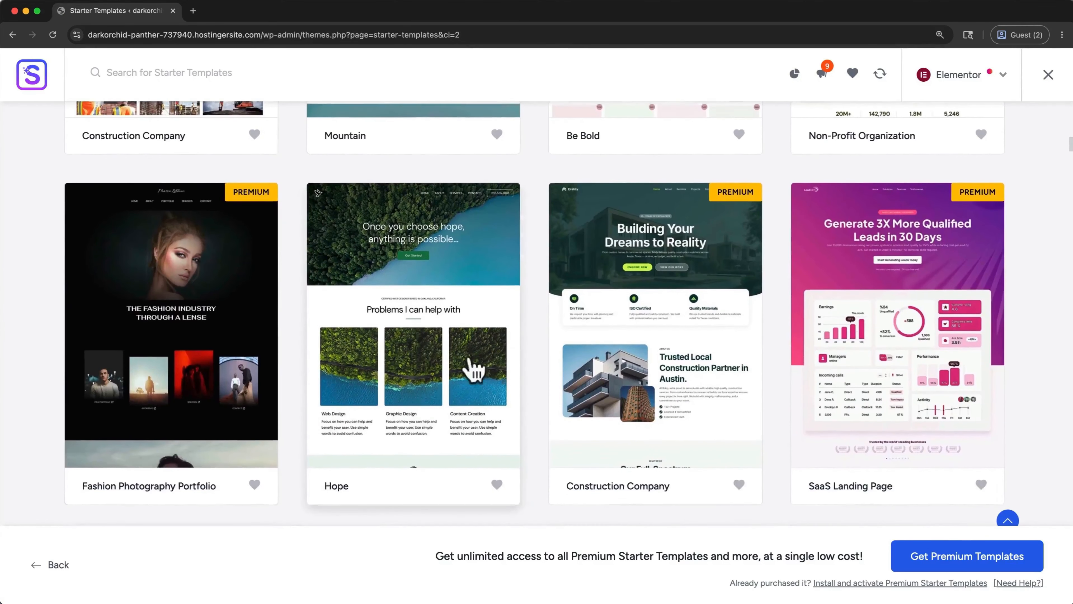
click(432, 349)
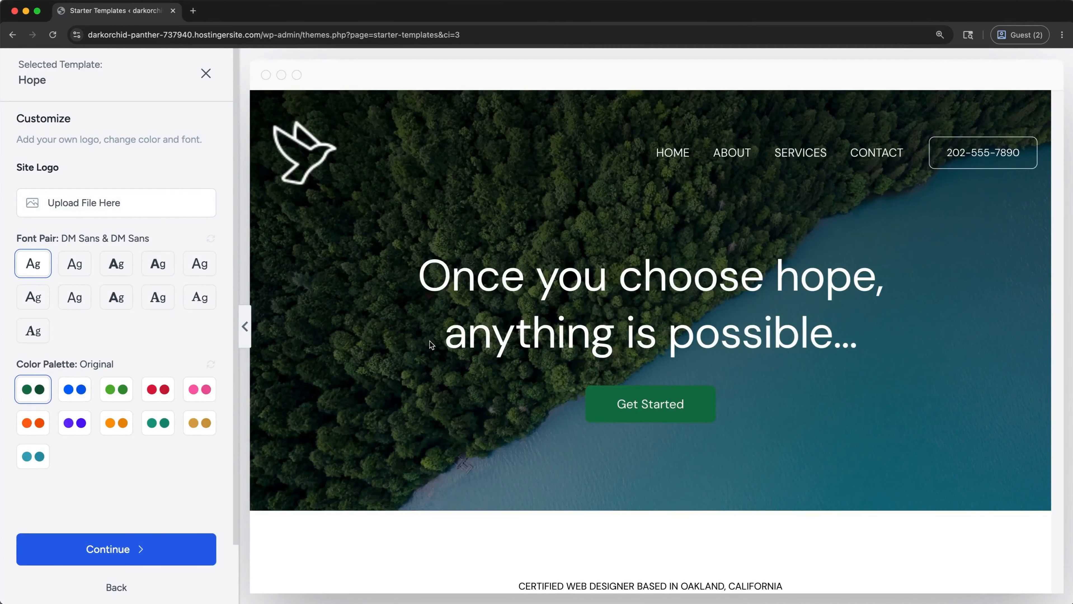
Preview the Hope template's About and Services pages and return to its home page.
click(717, 167)
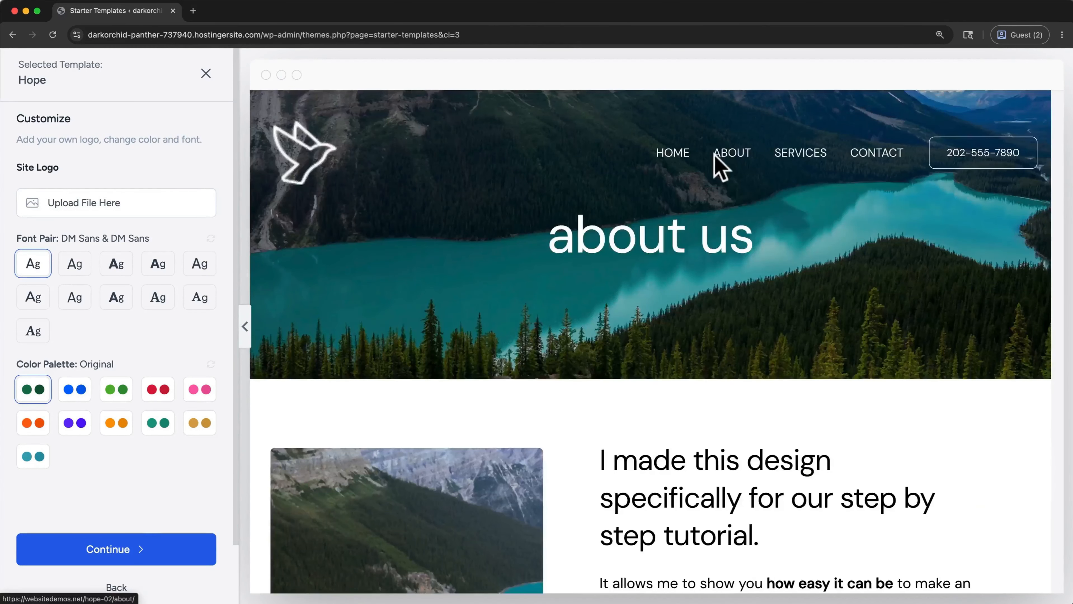
click(798, 165)
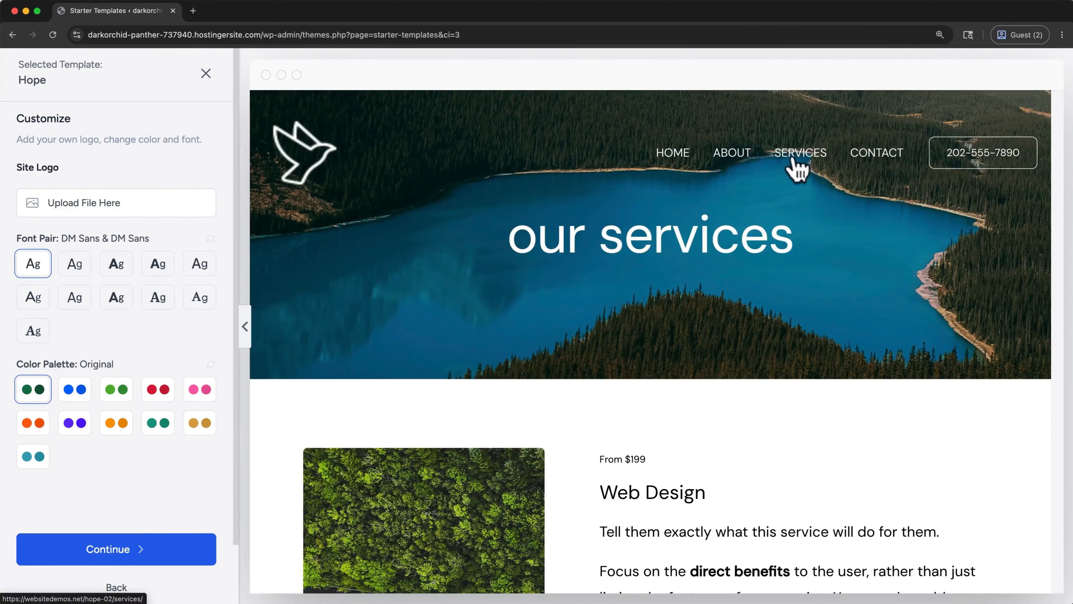
click(677, 159)
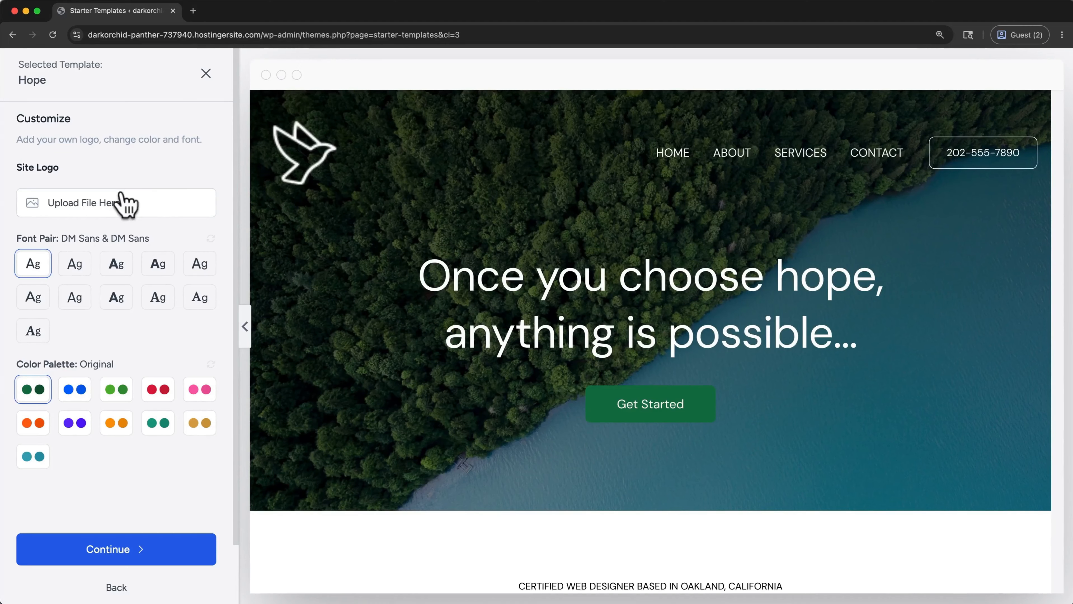
Apply the Outfit & DM Sans font pair and the orange Style 7 color palette to the Hope template, and continue.
click(115, 299)
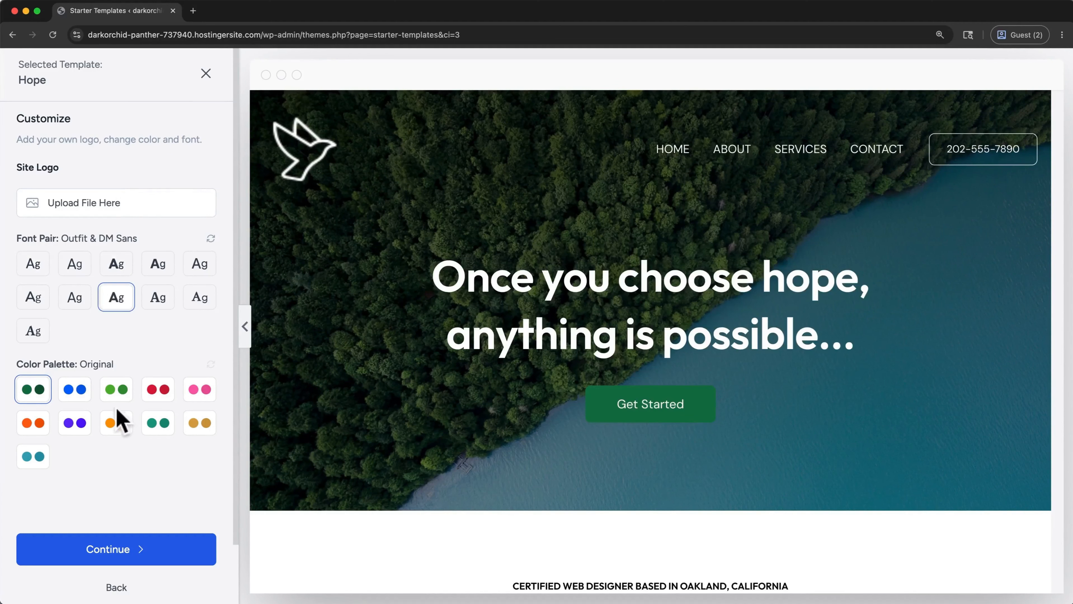
click(117, 423)
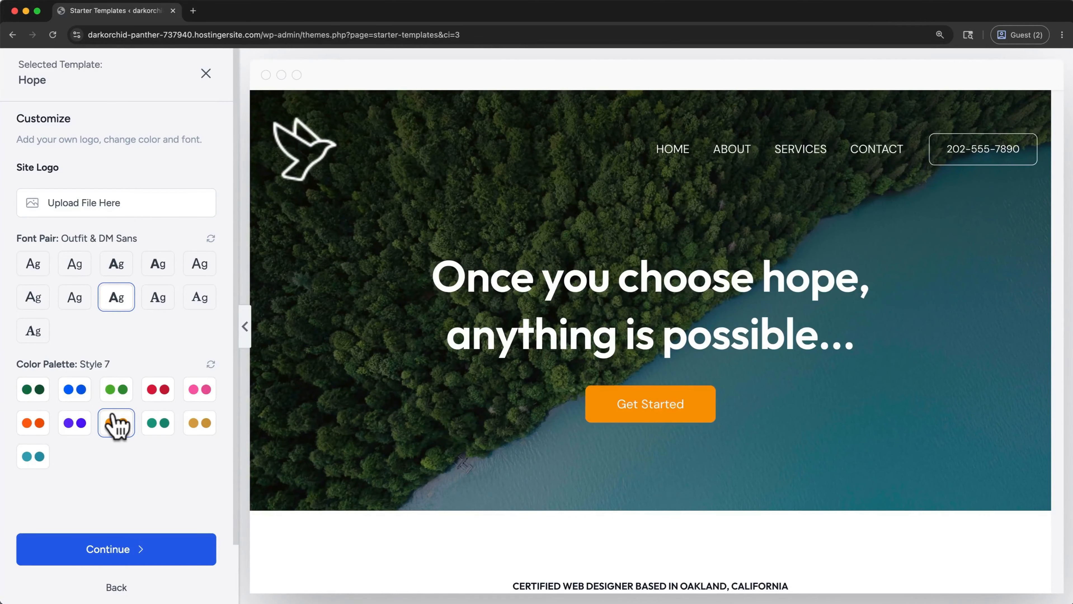
click(171, 561)
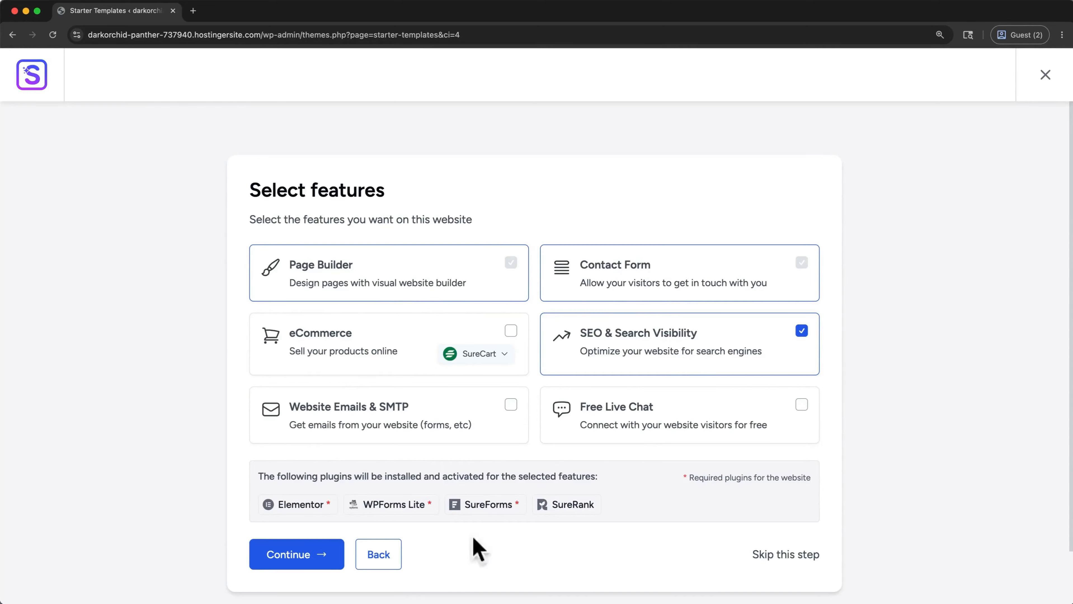
Accept the preselected website features, skip the personal details form and start building the site from the Hope template.
click(334, 557)
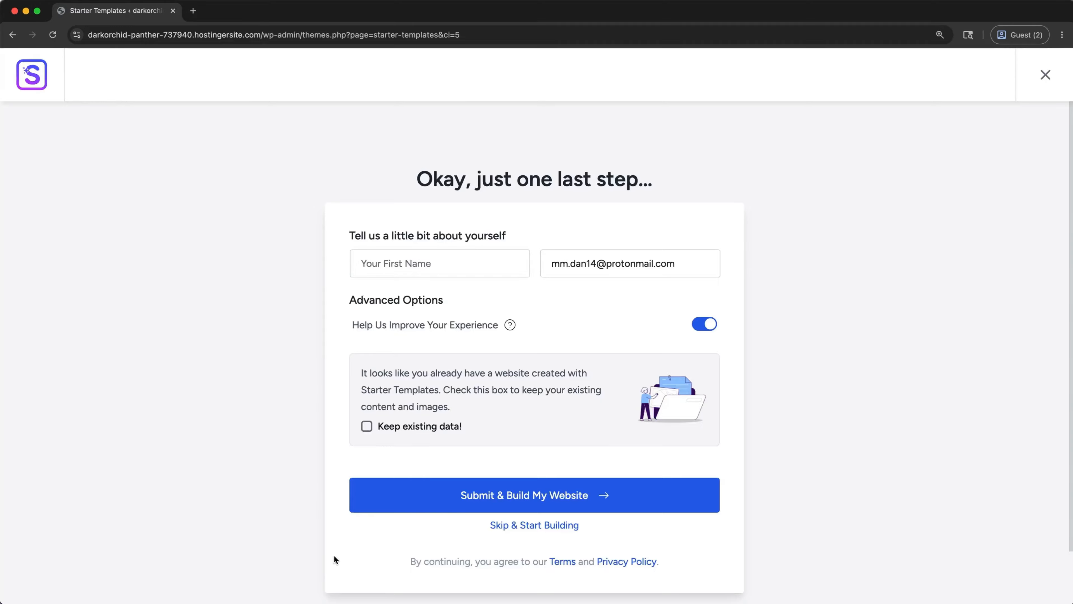
click(516, 533)
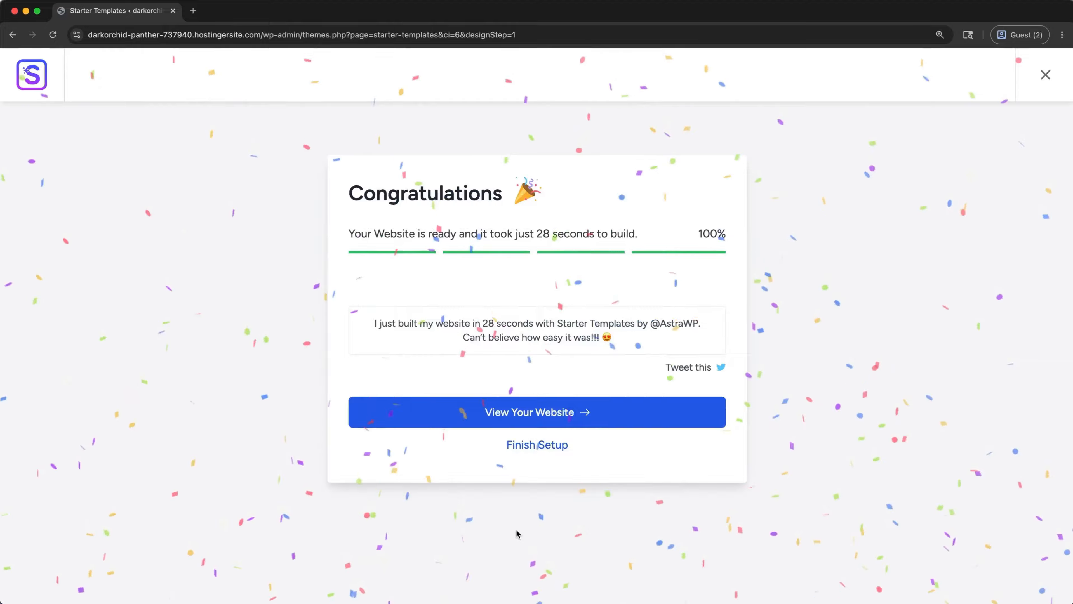
Open the finished website, load its WordPress admin in a separate tab and view the list of pages.
click(627, 416)
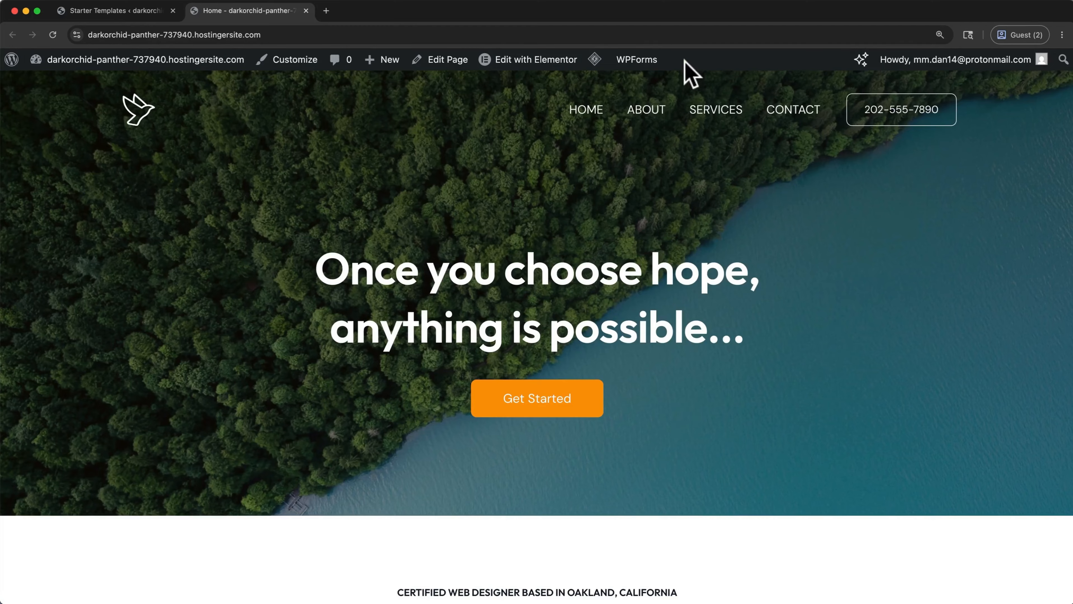
mouse_move(545, 57)
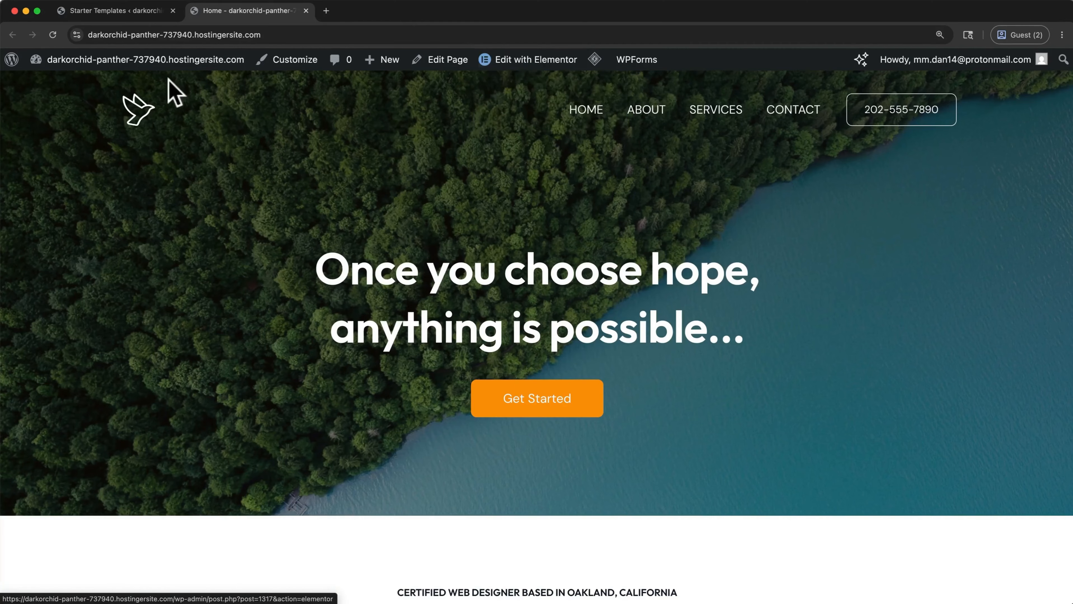
right_click(13, 61)
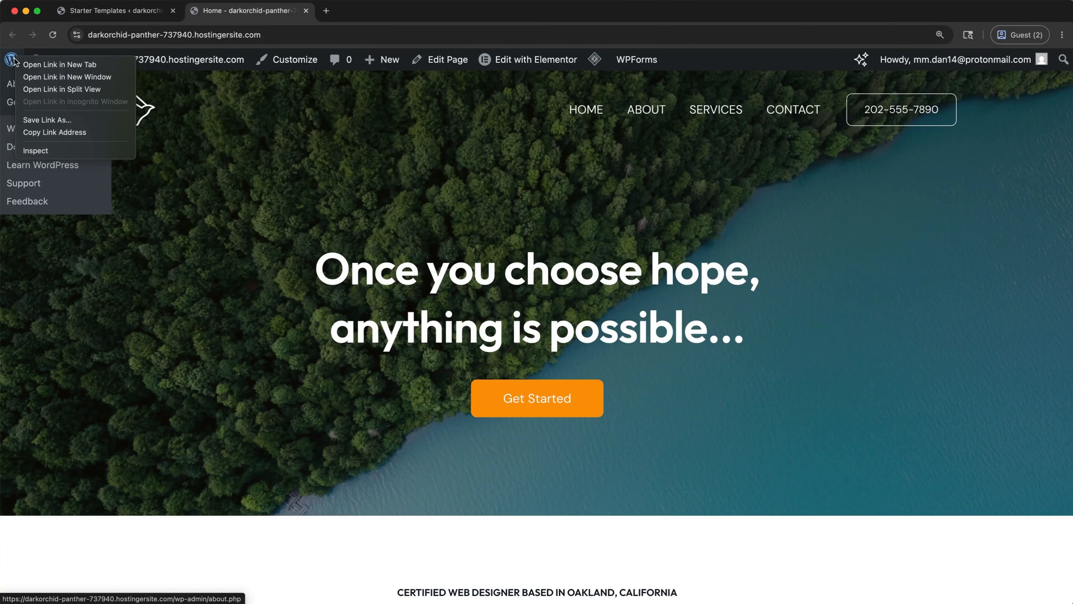
click(27, 65)
mouse_move(32, 79)
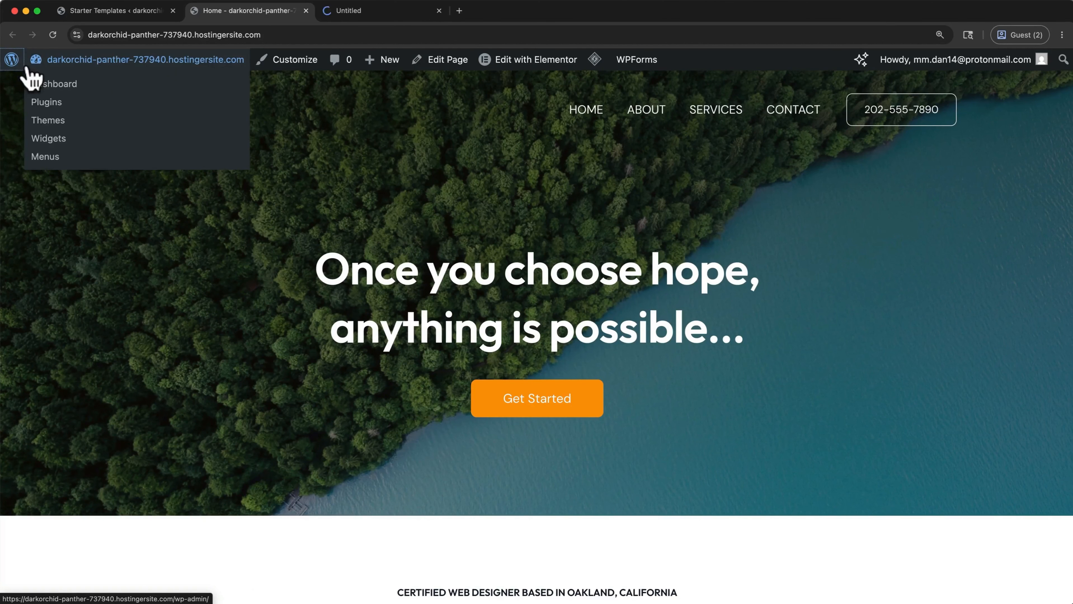
click(354, 12)
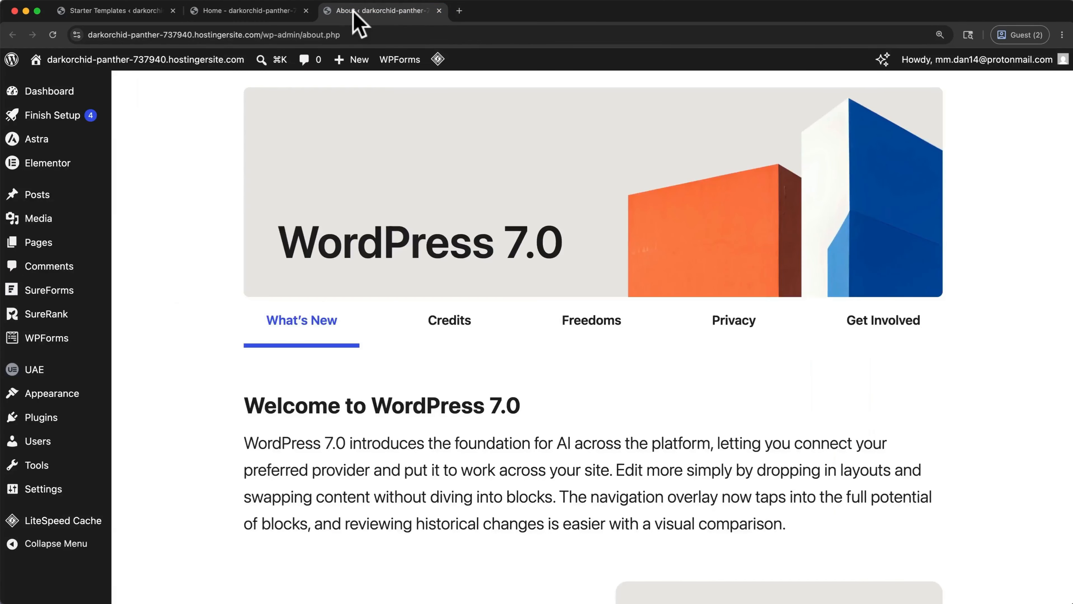
click(73, 250)
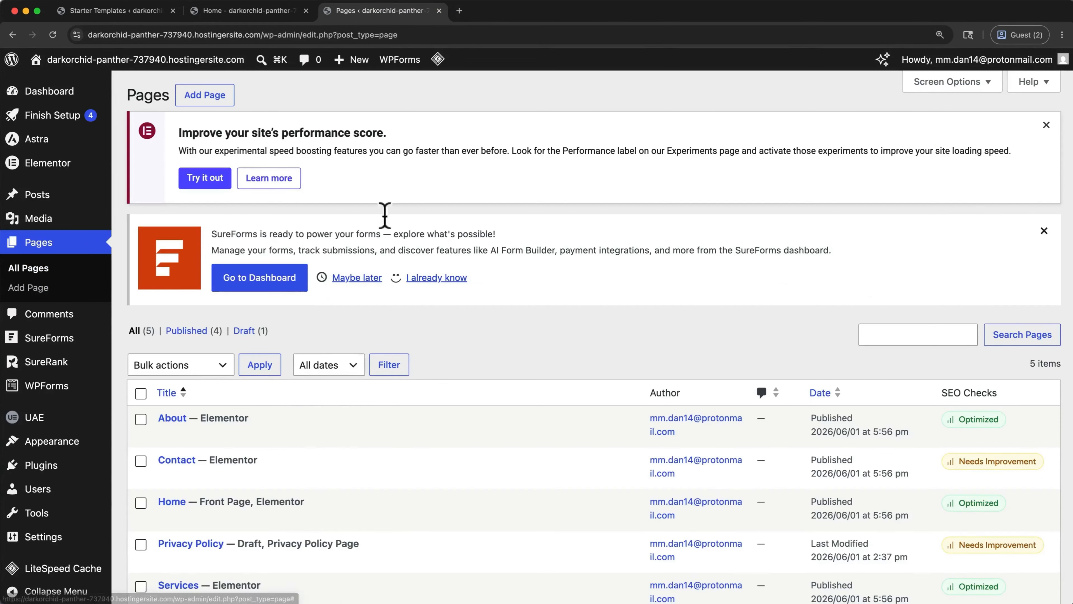
Close the admin Pages and Starter Templates browser tabs and open the site's home page for editing with Elementor.
click(439, 10)
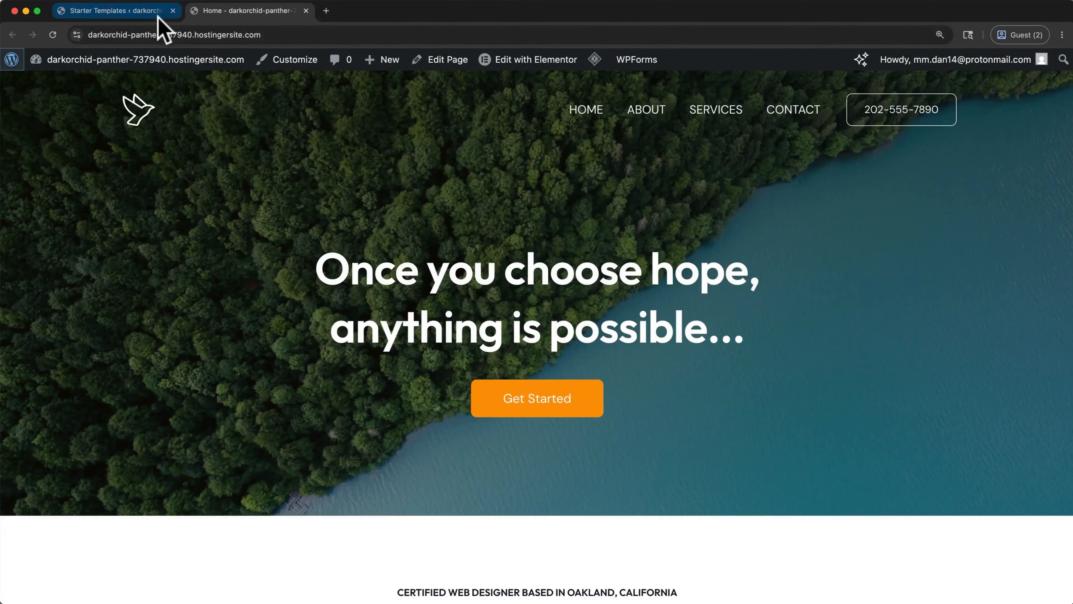
click(162, 17)
click(172, 11)
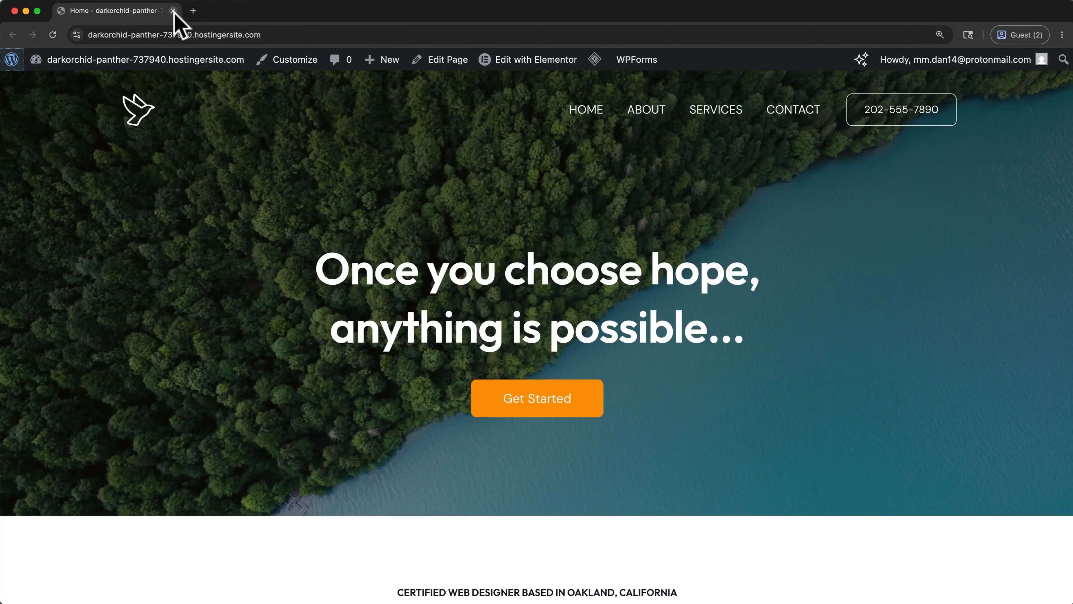
mouse_move(518, 62)
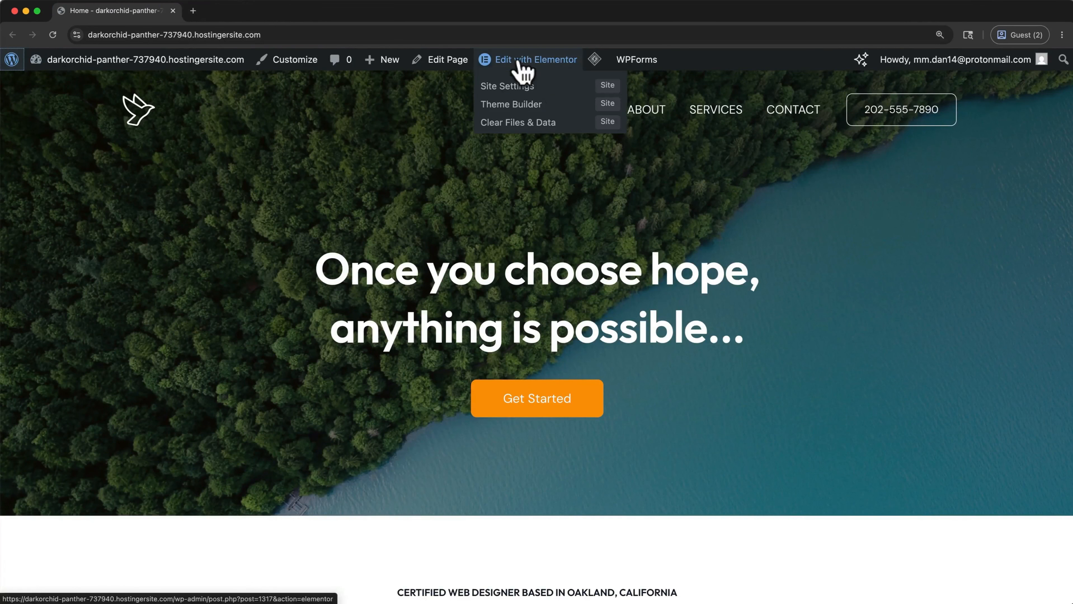
click(519, 62)
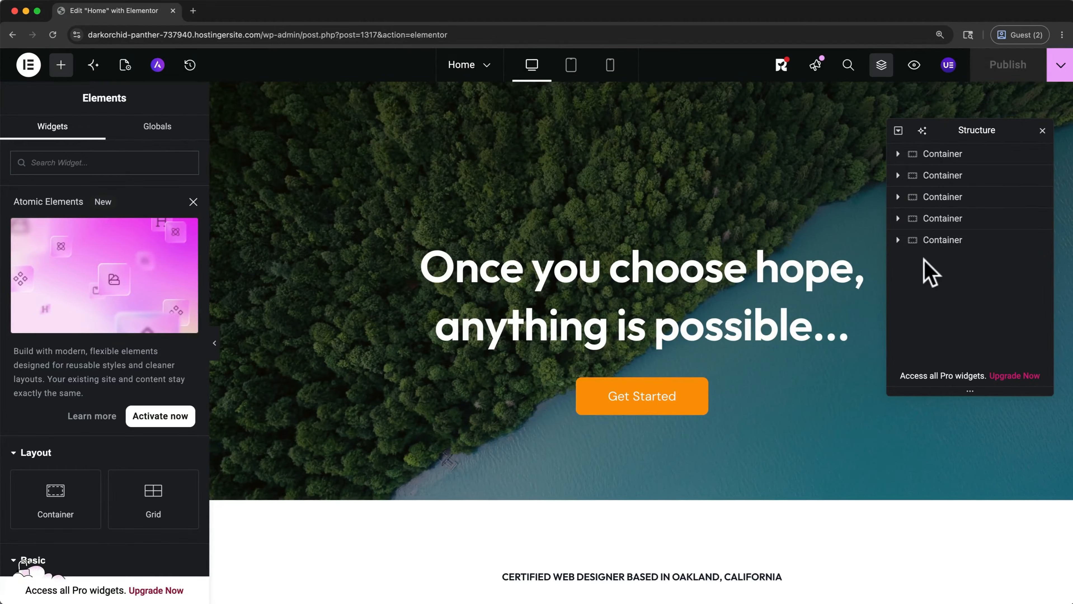
Expand the first container in the page structure and select it to examine its layout settings and child elements.
click(898, 154)
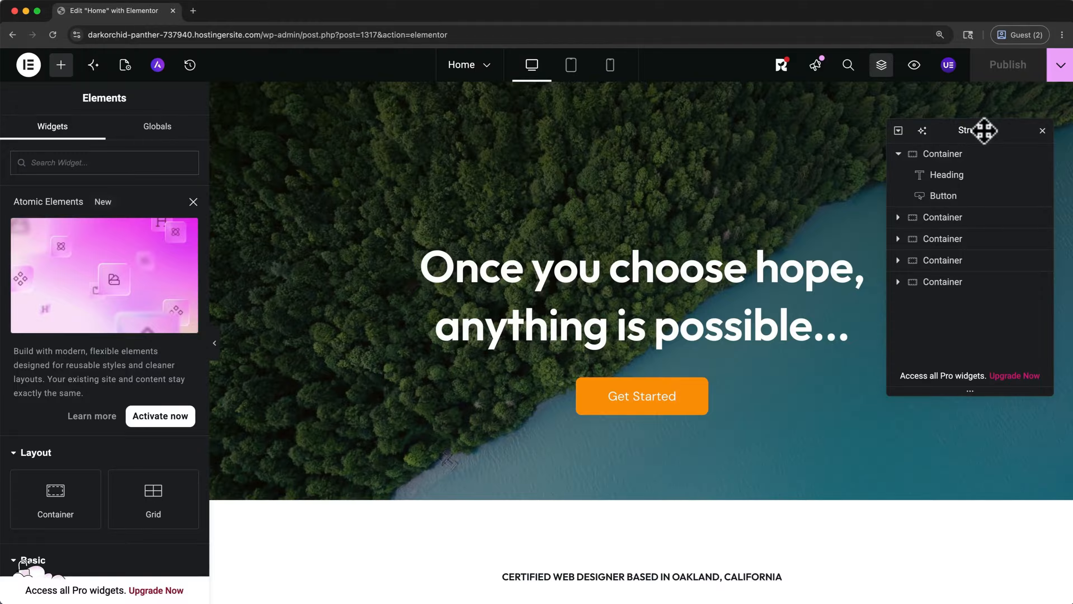
click(980, 154)
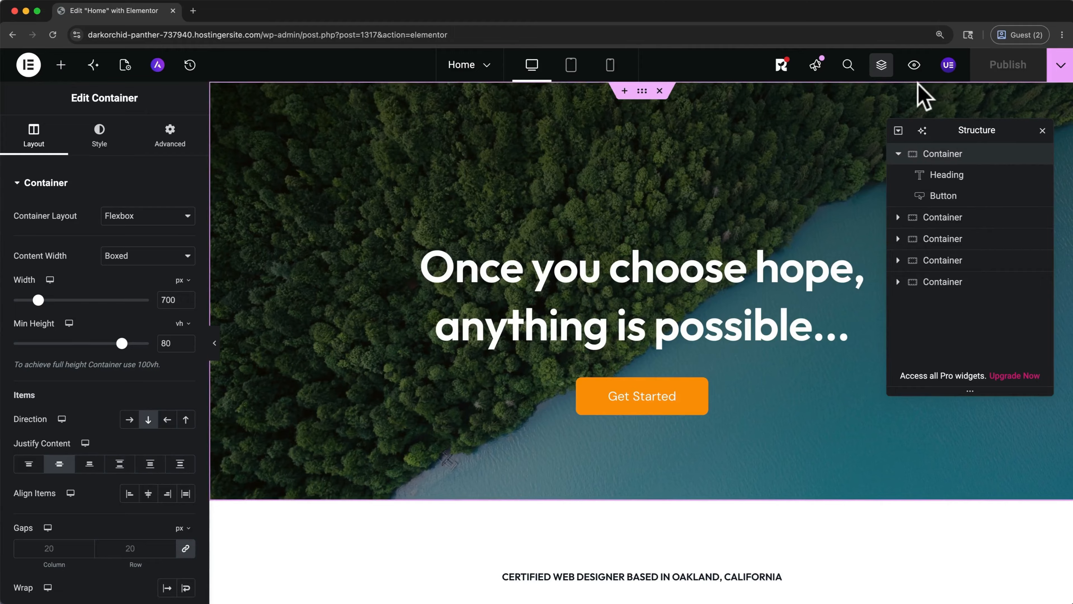
click(898, 153)
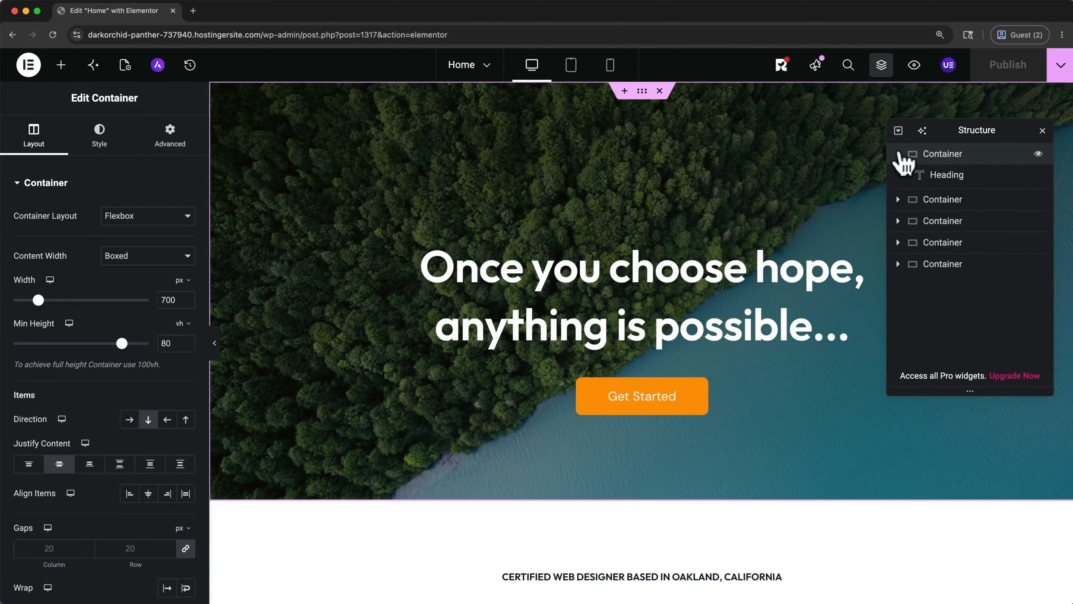
click(899, 154)
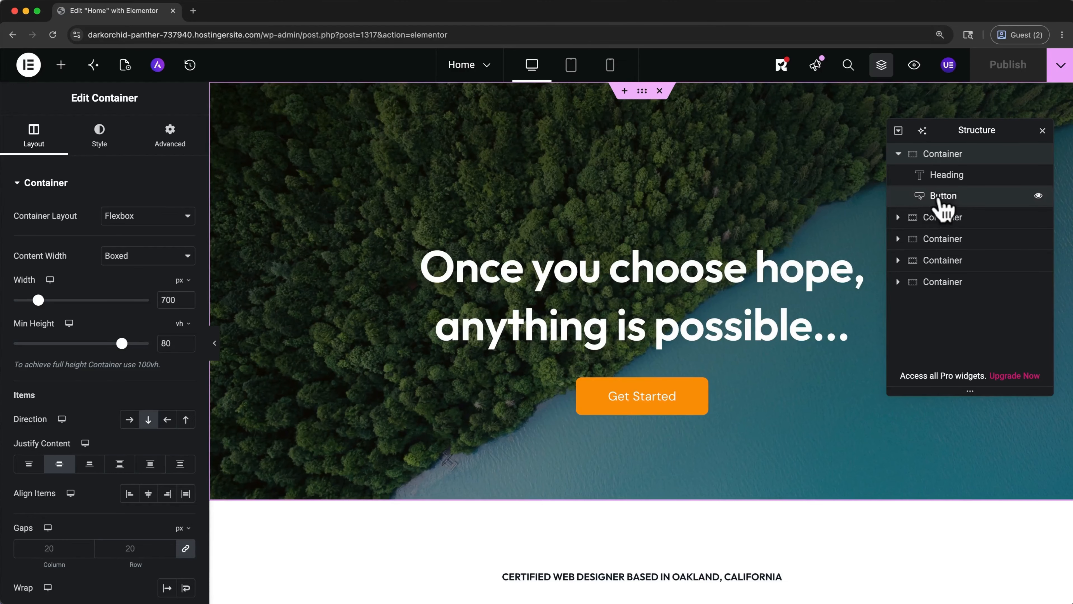
Try placing the Get Started button above the hero heading and toggling its visibility, then restore the original element order.
drag(934, 199, 943, 176)
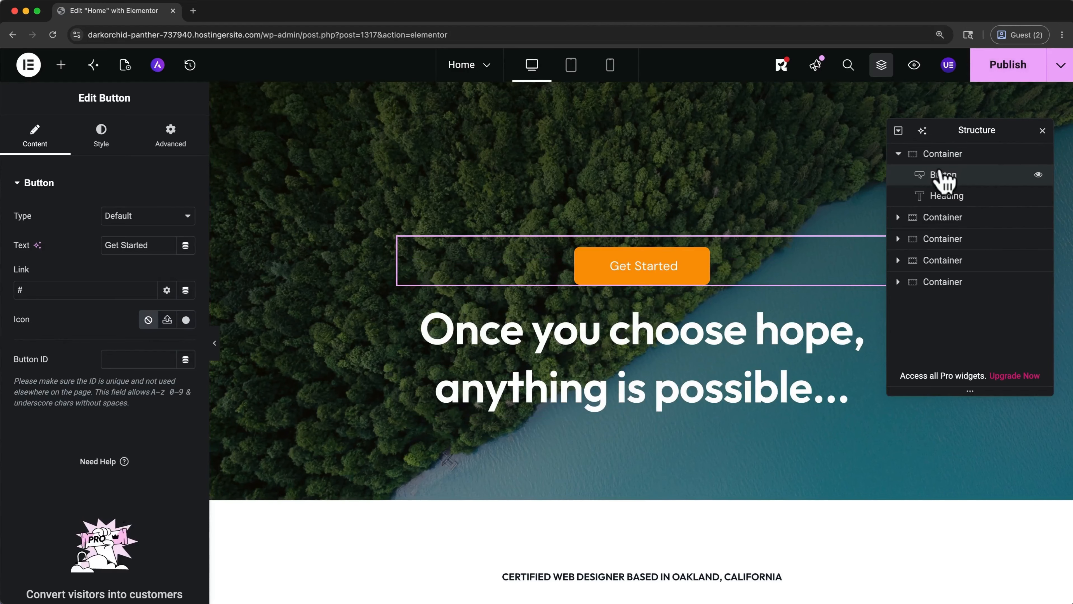
click(1038, 176)
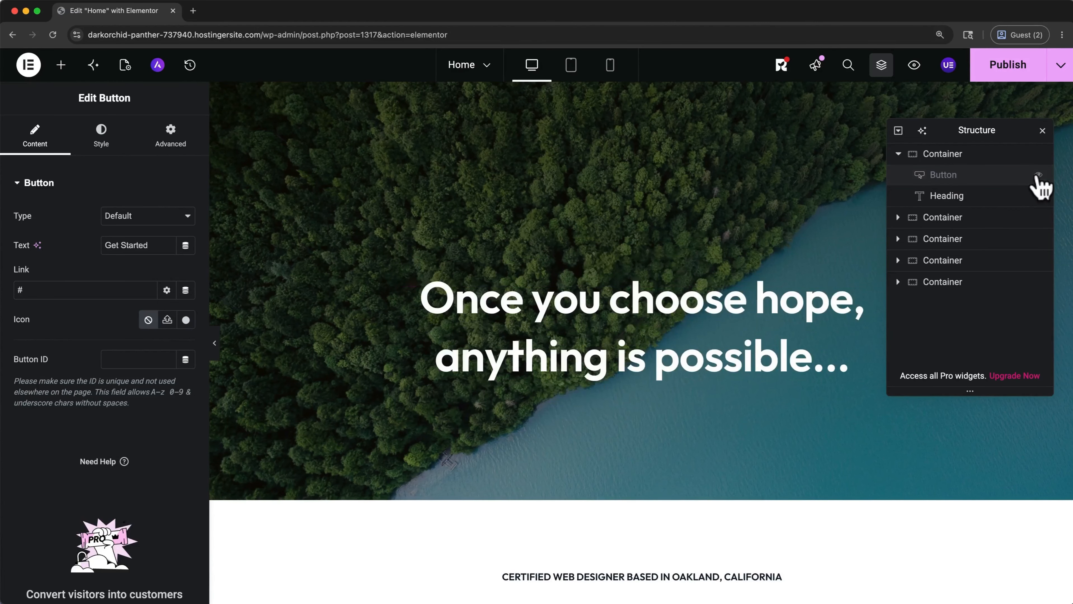
click(1037, 175)
drag(1013, 175, 1015, 206)
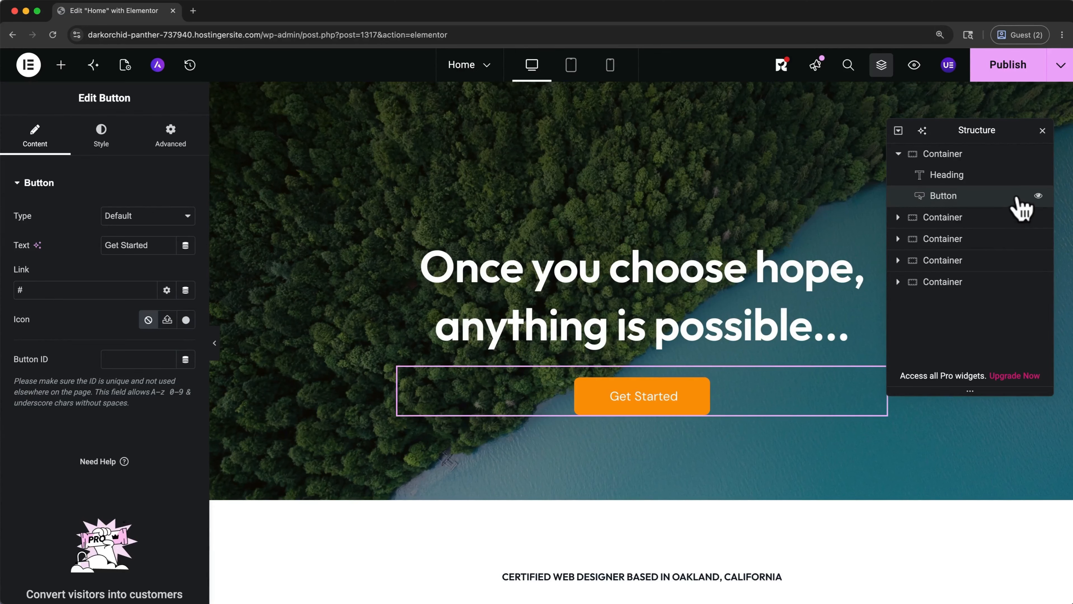
click(1042, 130)
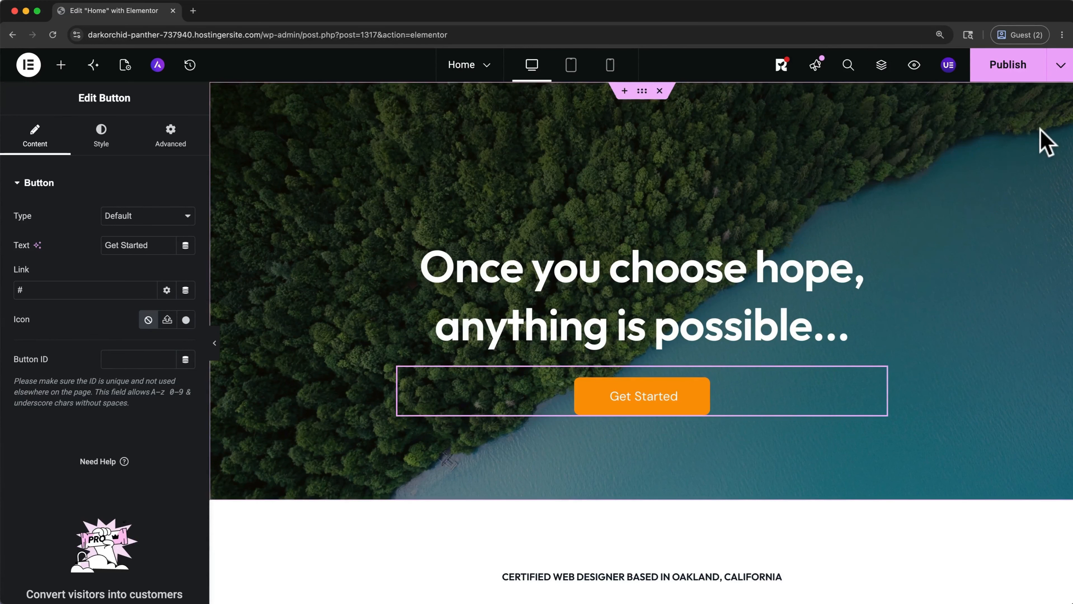
key(super+i)
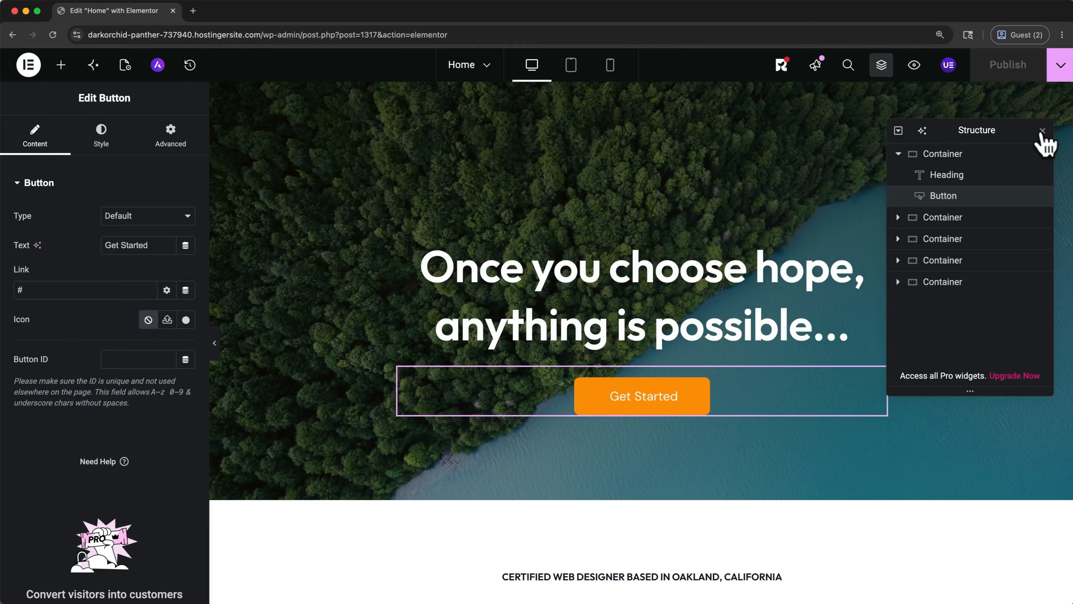
Replace the hero heading text with "Travel Further. <br>See Deeper." so that it breaks over two lines.
click(769, 267)
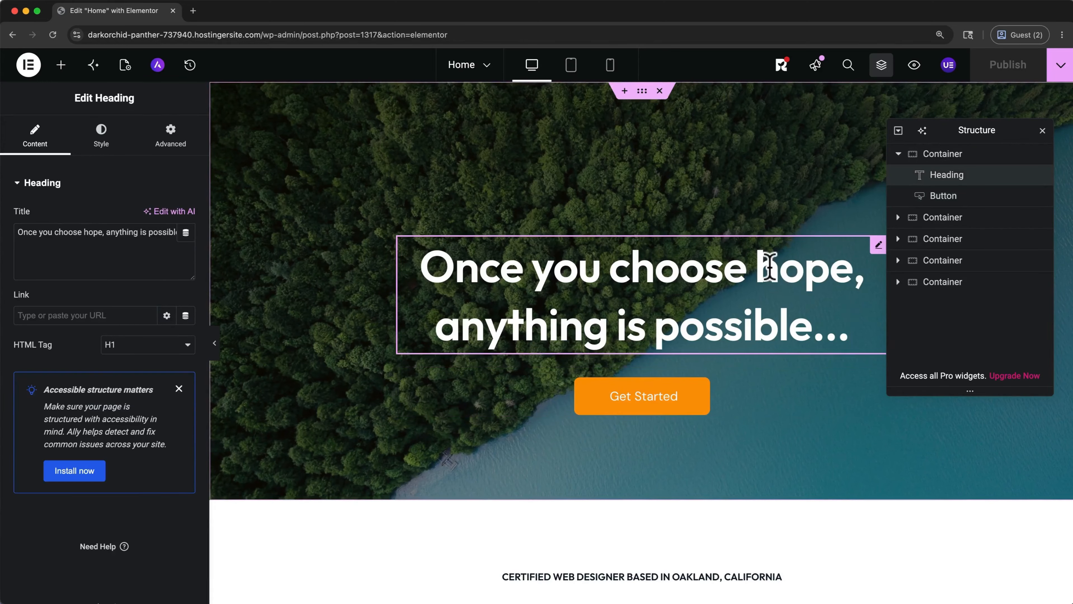
key(BackSpace)
key(BackSpace)
key(BackSpace)
key(BackSpace)
key(BackSpace)
key(BackSpace)
triple_click(799, 326)
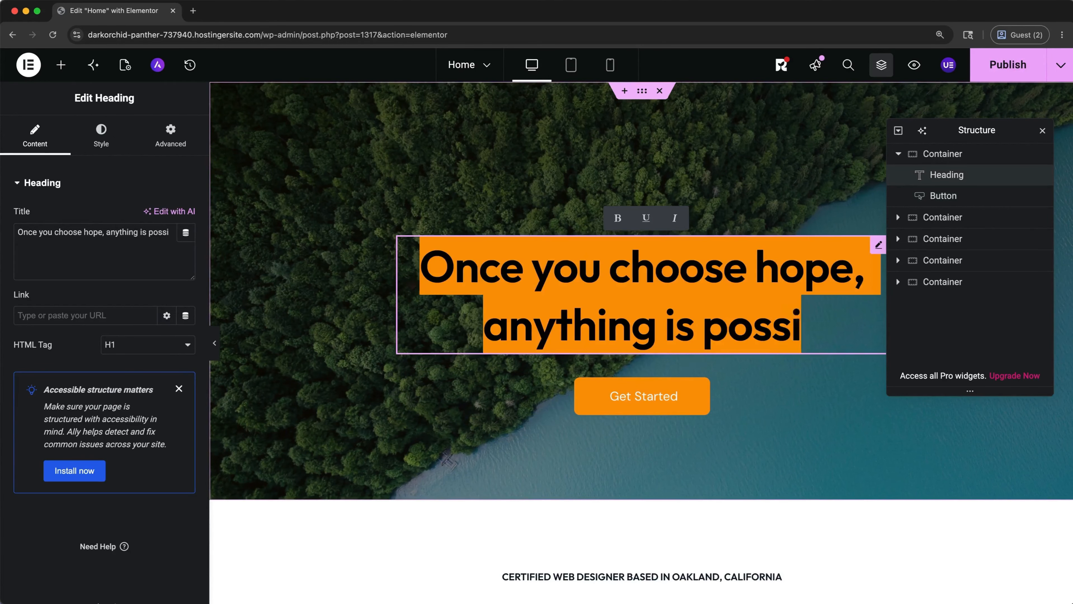
text(Travel Further. <br>See Deeper.)
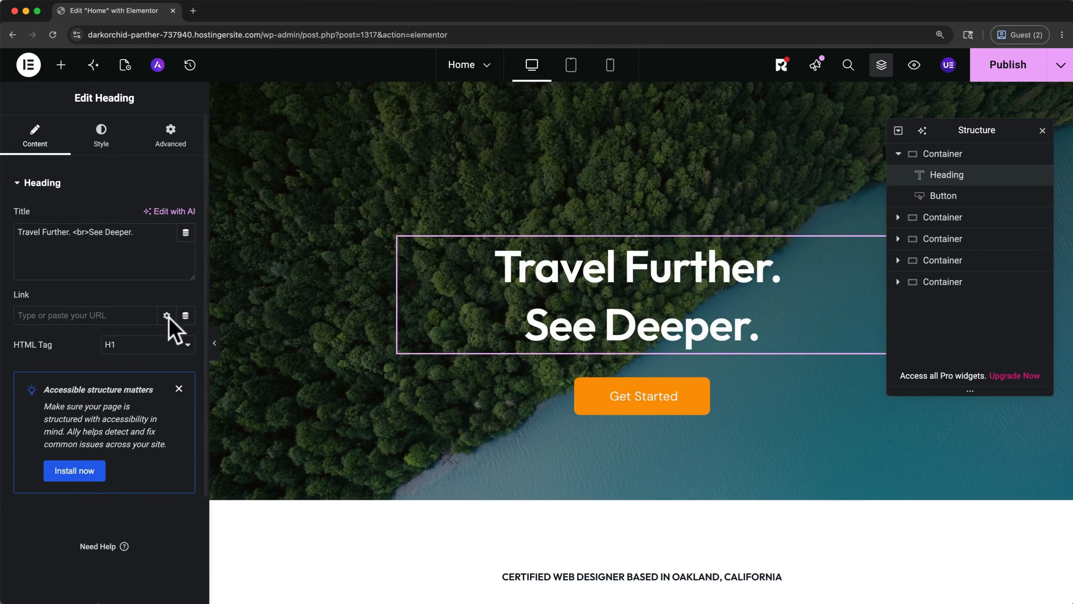
click(142, 277)
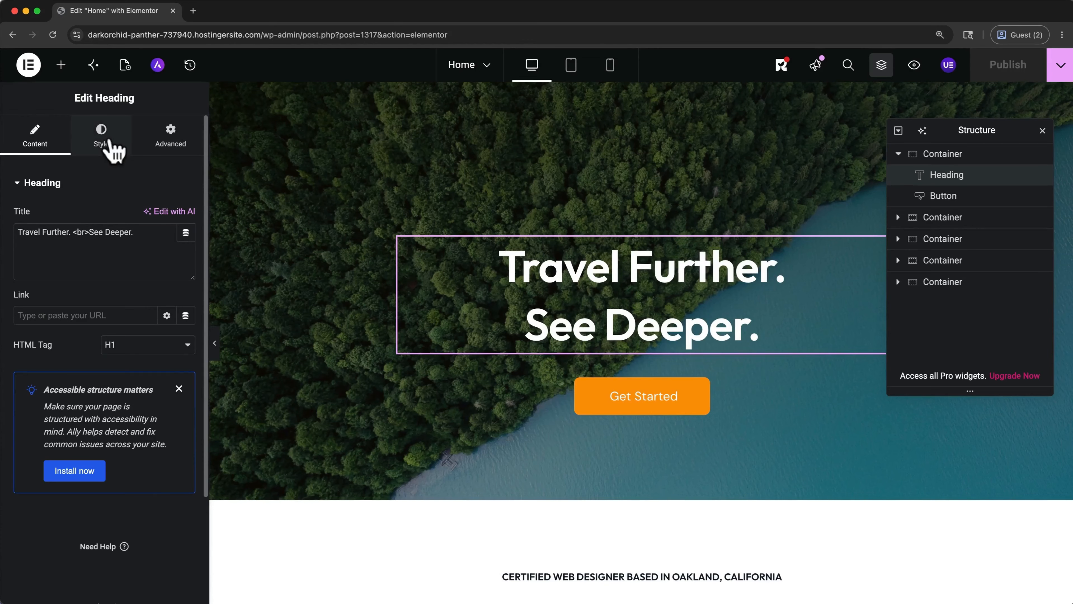
Set the hero heading's typography to a size of 72 px and a weight of 100 (Thin).
click(111, 144)
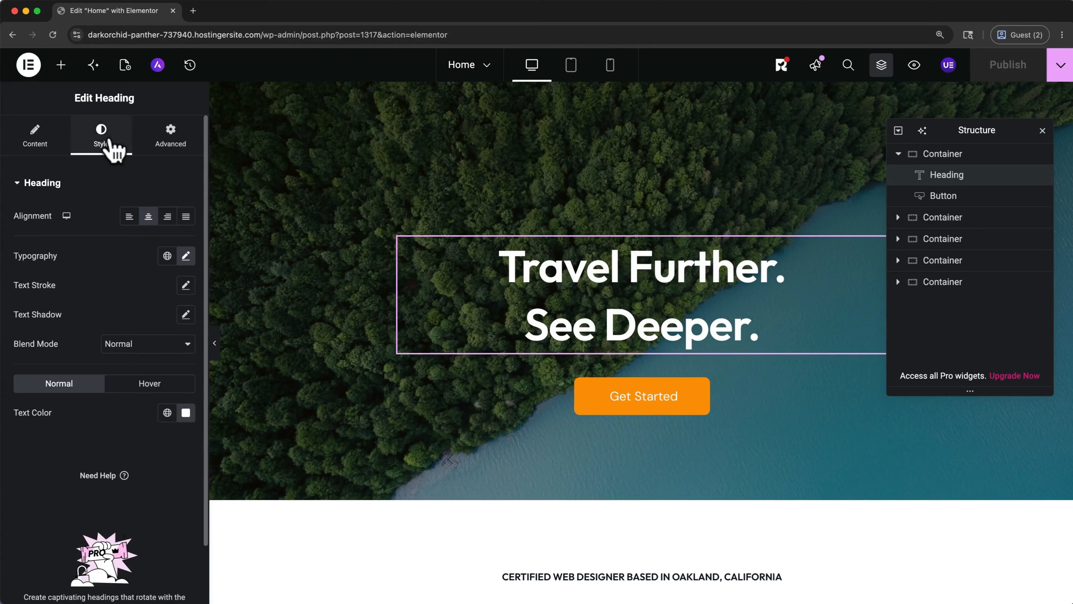
click(186, 255)
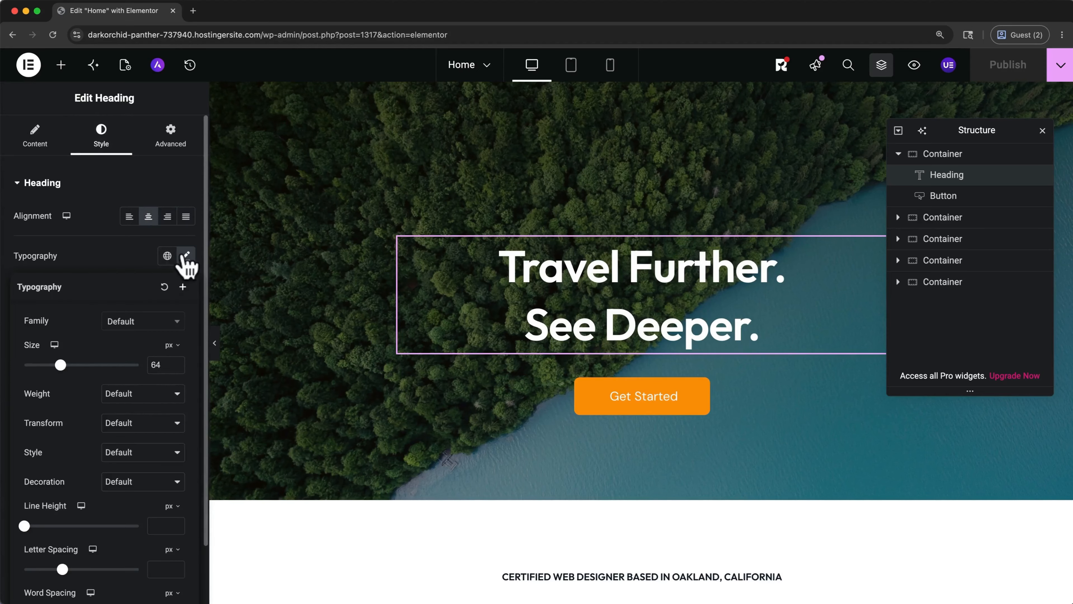
drag(60, 366, 65, 366)
click(120, 394)
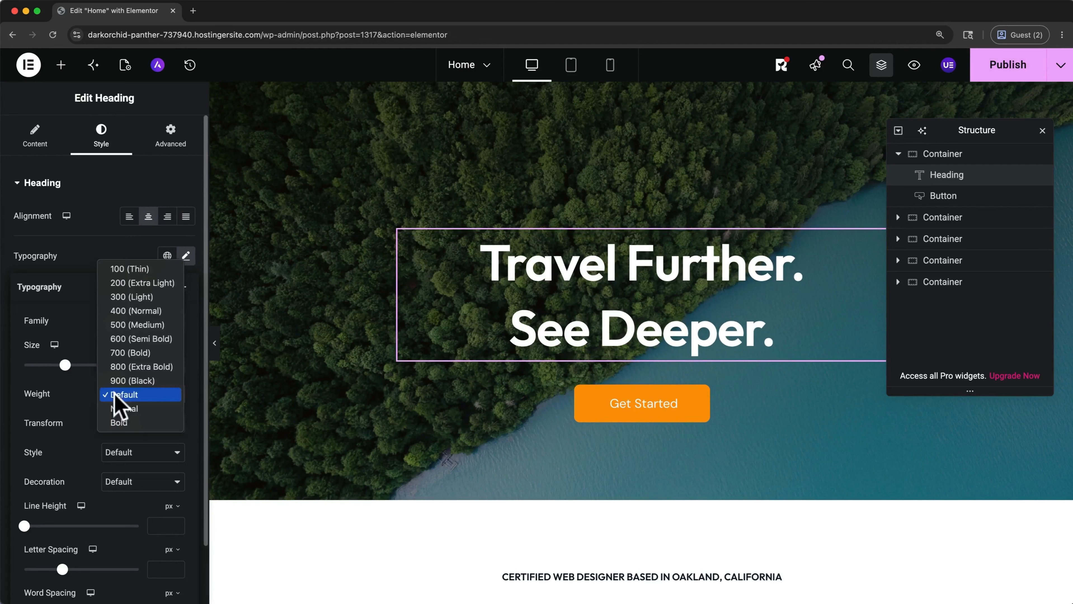
click(139, 269)
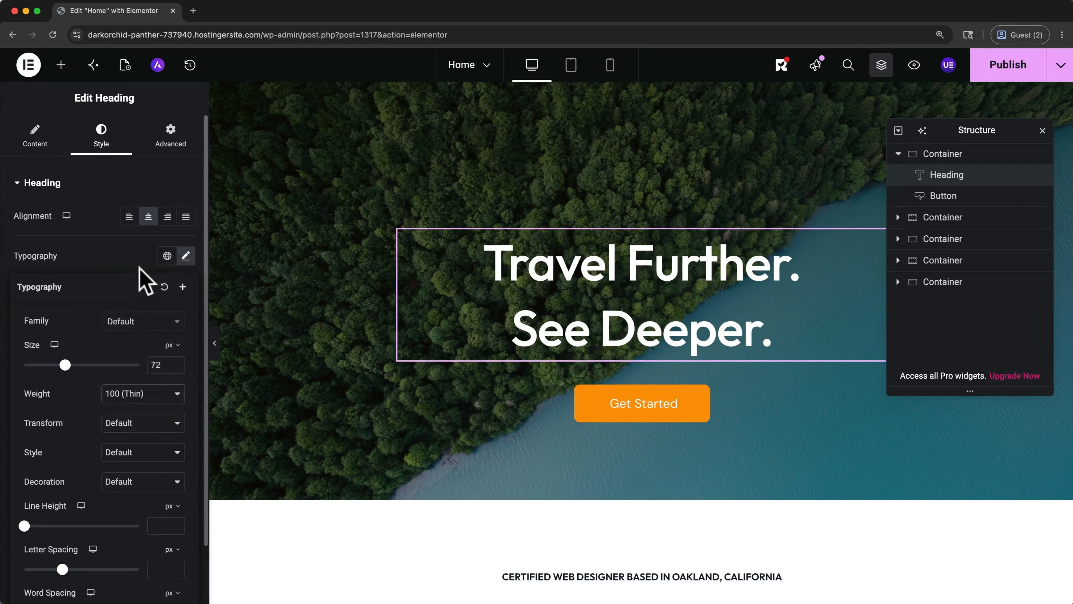
scroll(144, 281, down, 3)
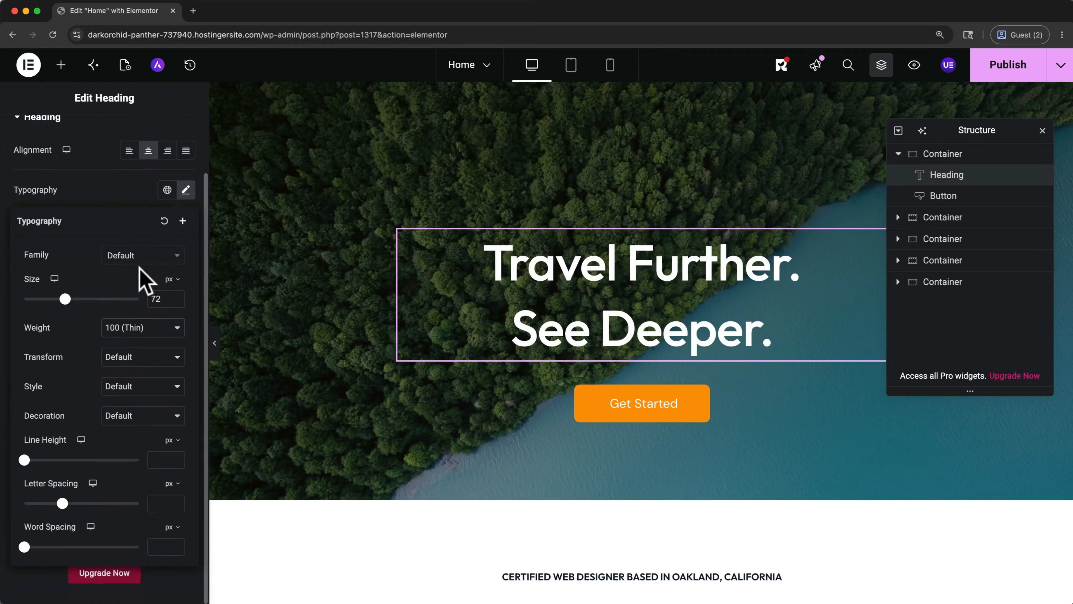
click(185, 191)
scroll(186, 212, up, 3)
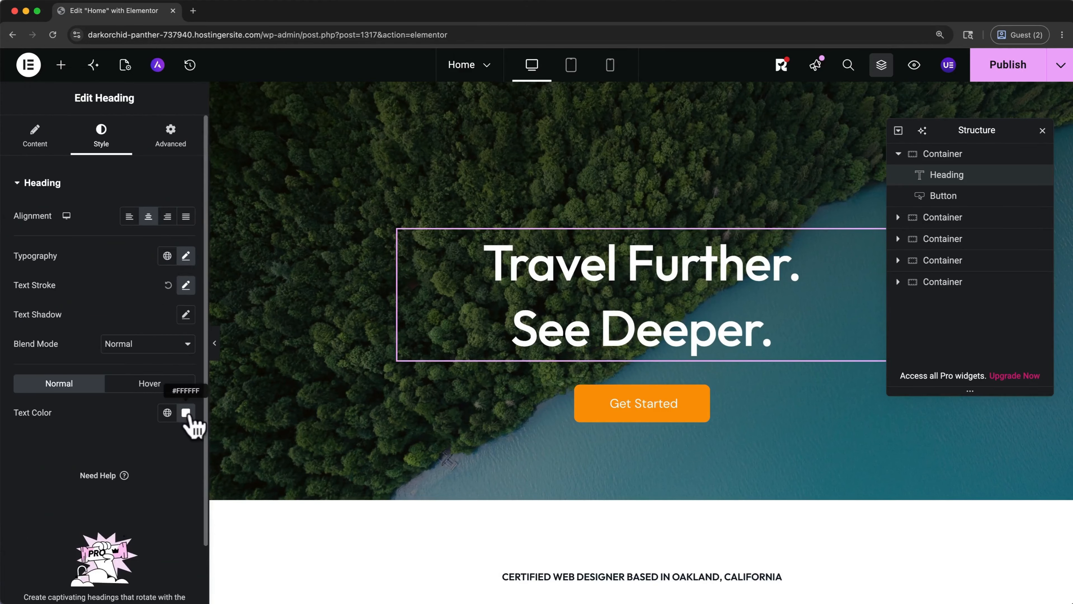
Keep the hero heading's text color white by assigning the global Theme Color 6 (#FFFFFF).
click(186, 412)
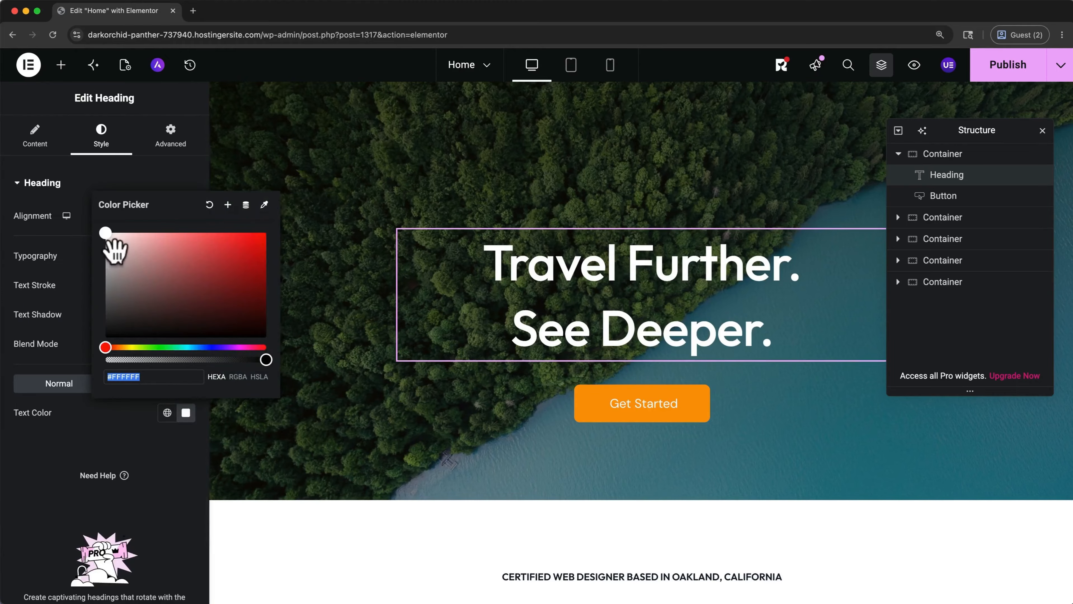
mouse_move(105, 234)
mouse_down()
mouse_move(132, 273)
mouse_move(91, 228)
mouse_up()
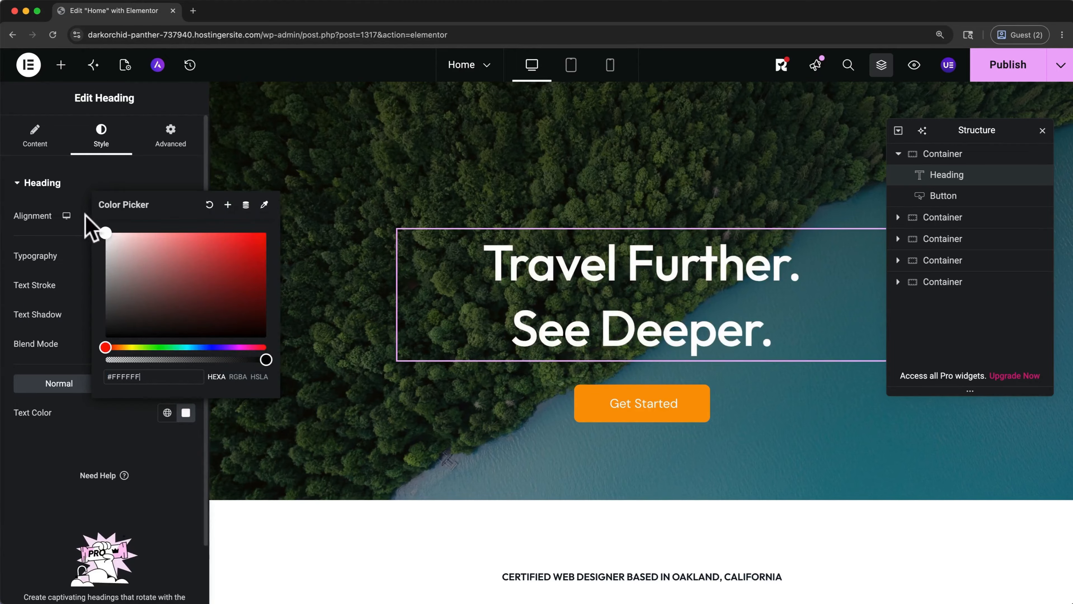
click(100, 442)
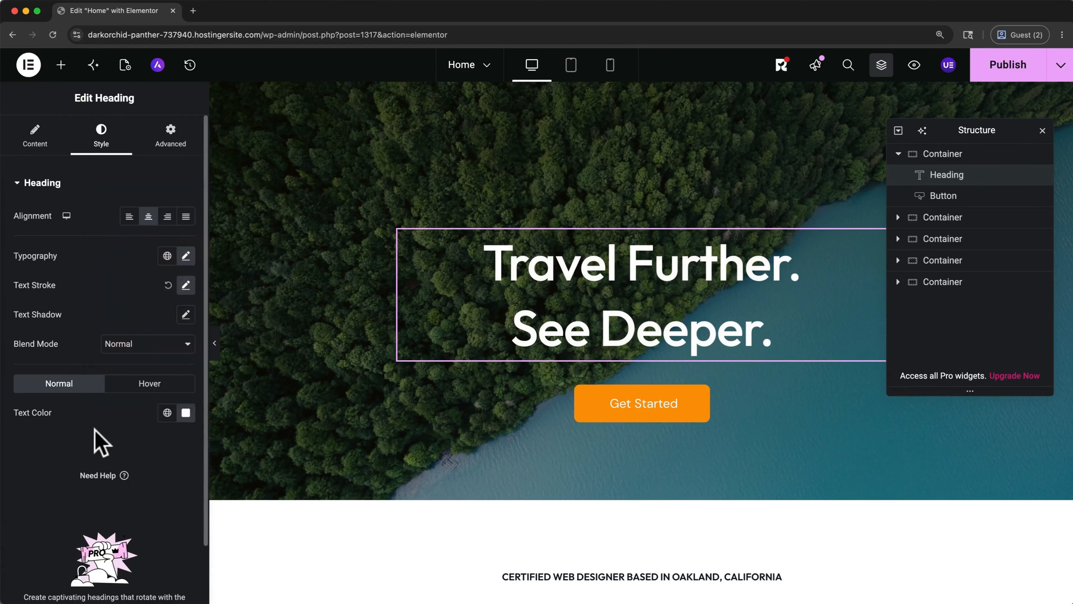
click(167, 413)
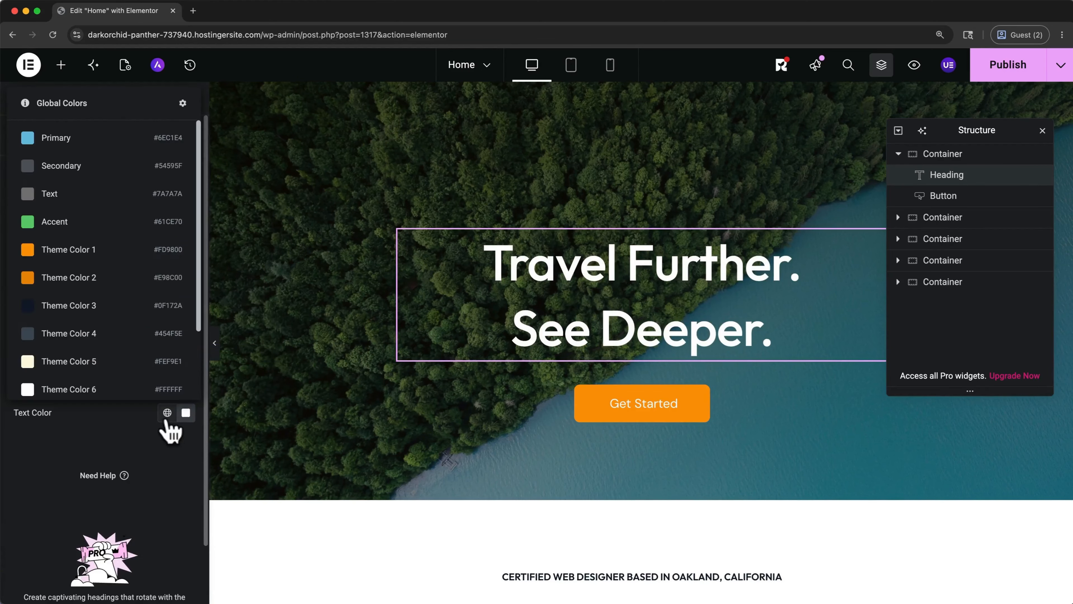
scroll(137, 292, down, 3)
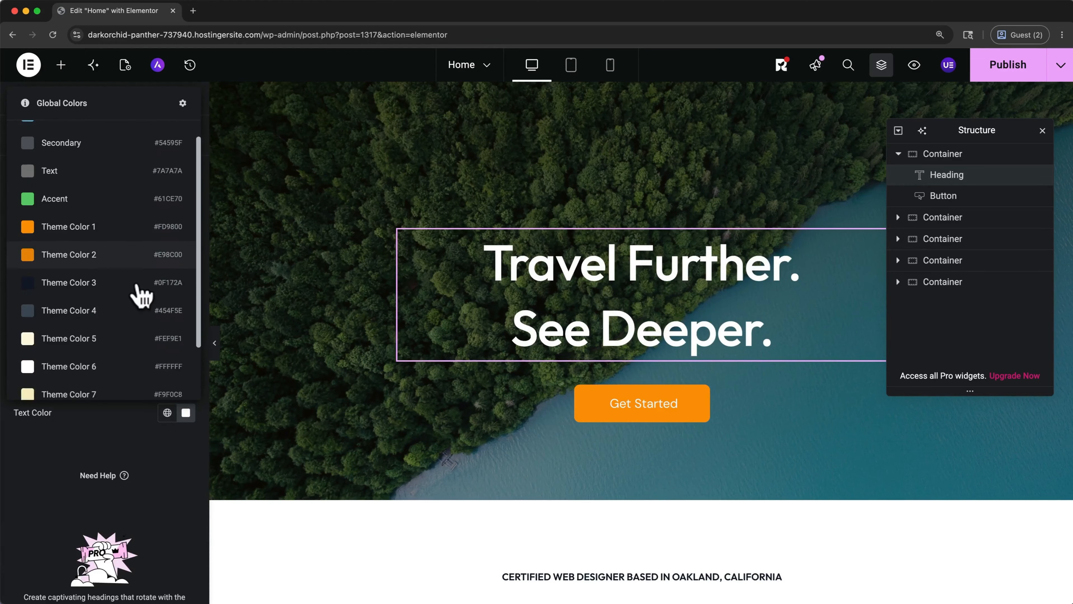
scroll(140, 296, up, 3)
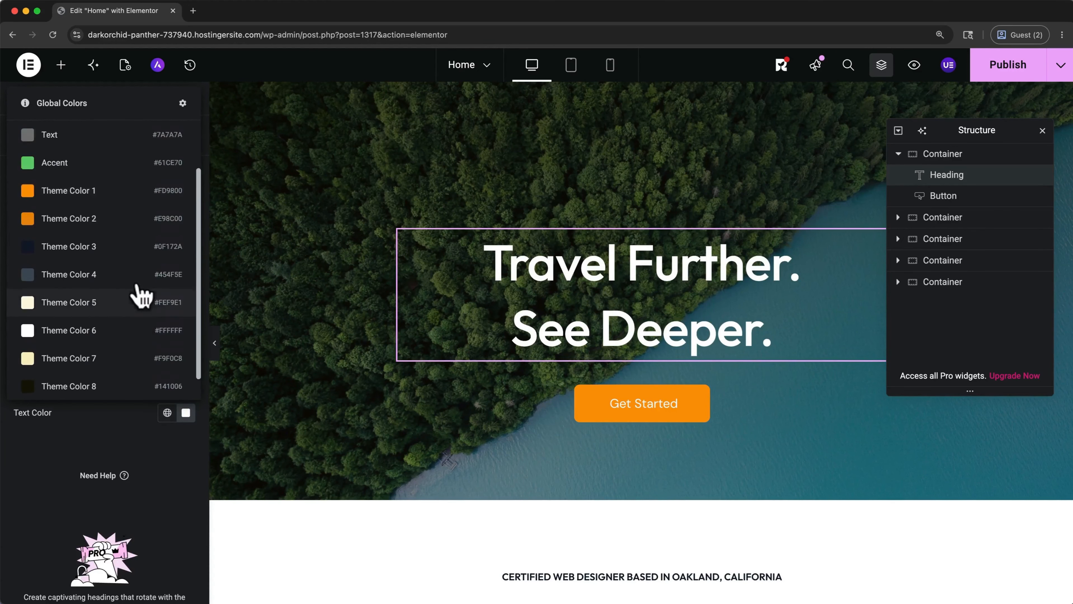
click(117, 439)
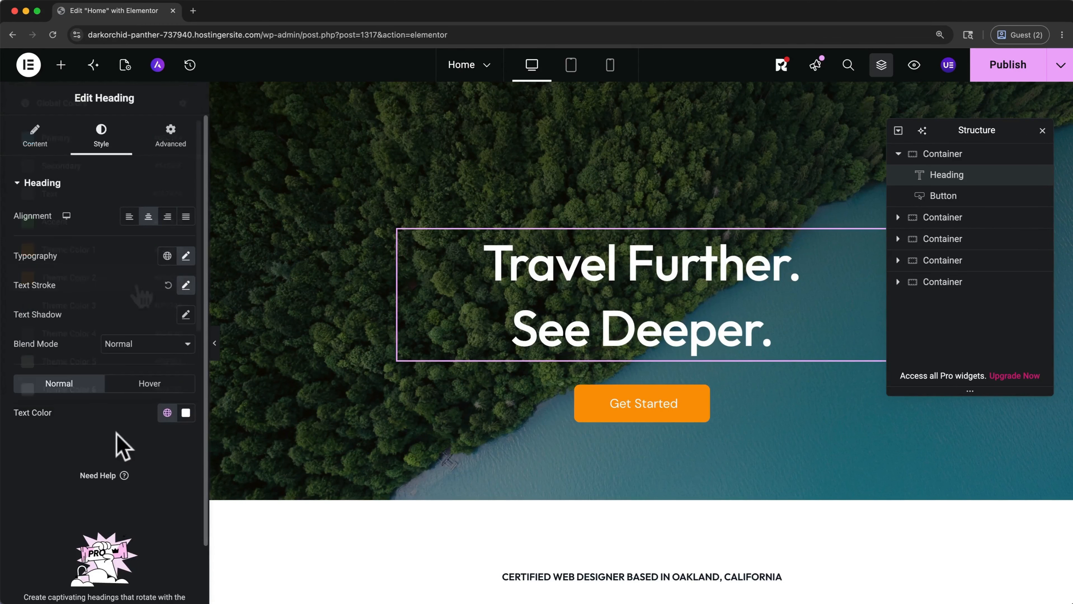
Try the global Theme Color 2 on the hero heading's text, undo it and check the action history.
click(167, 414)
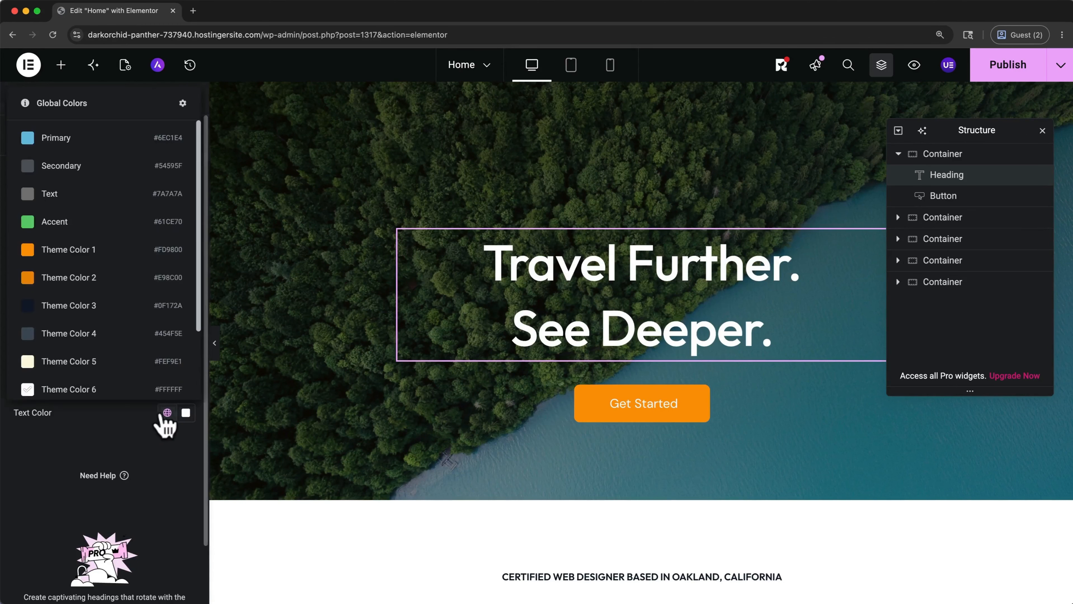
click(132, 279)
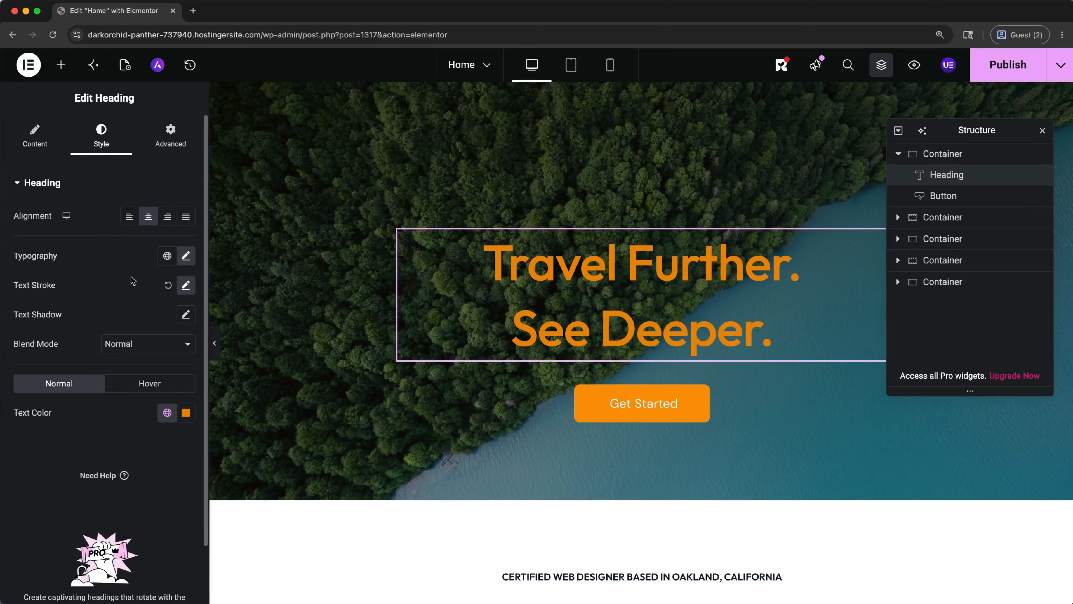
key(super+z)
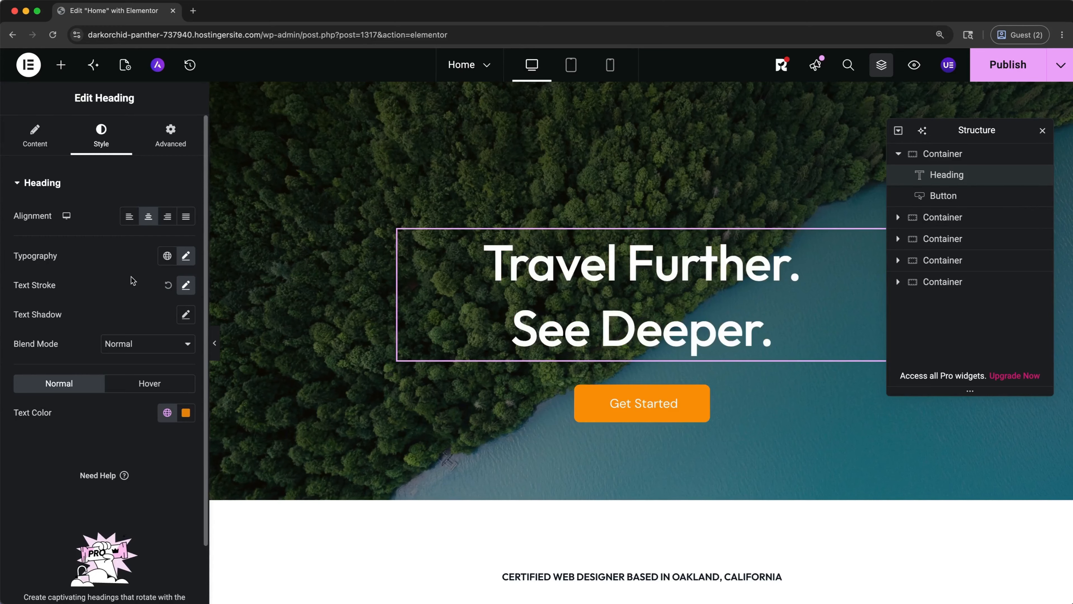
click(190, 65)
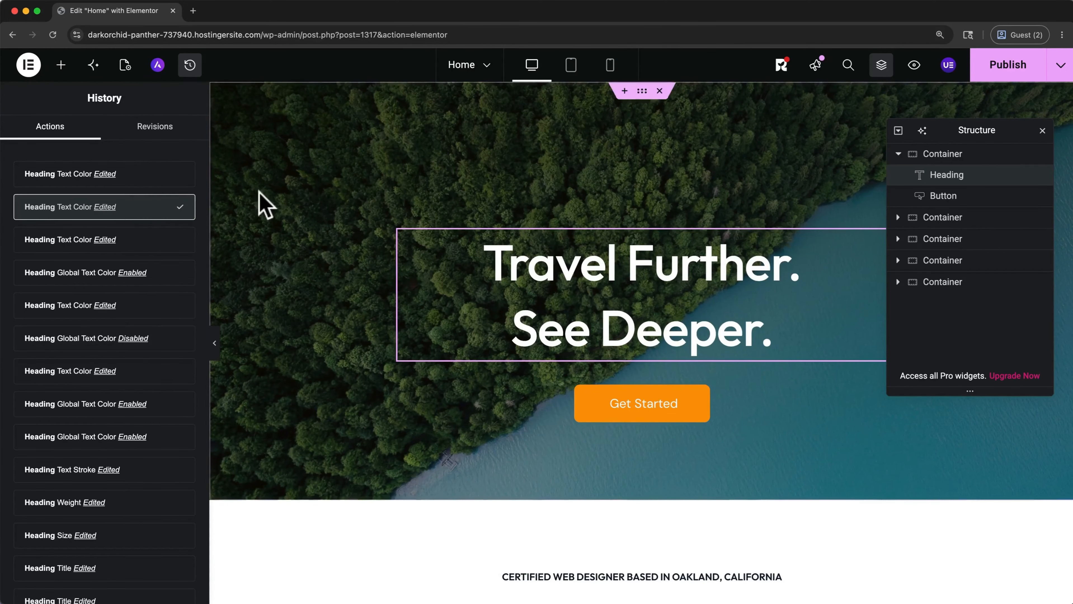
Select the image above Web Design and examine the upload, media library and stock search sources for its replacement.
scroll(264, 204, down, 10)
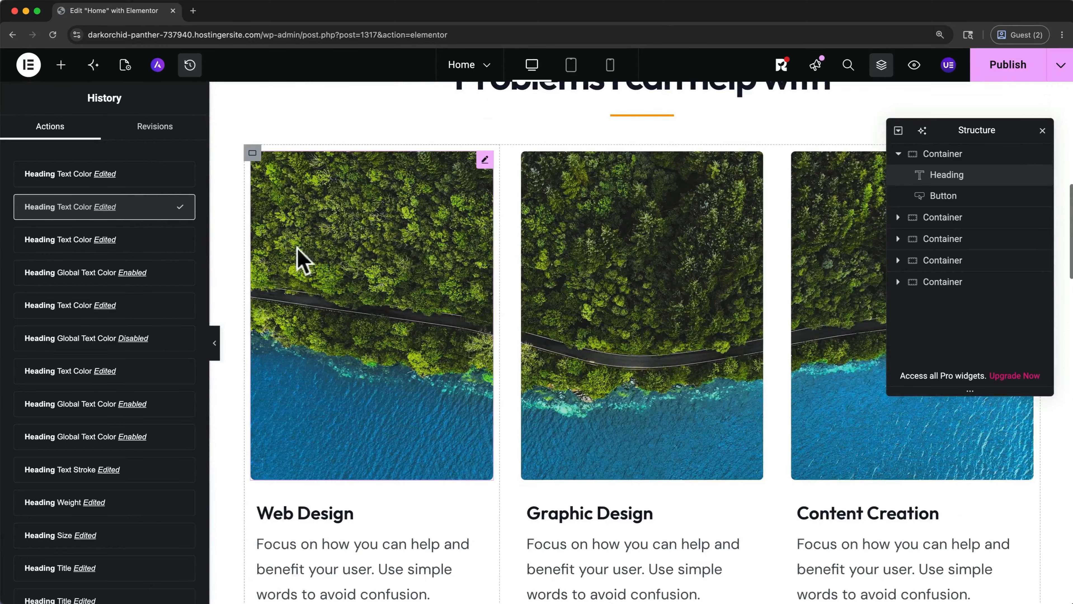
click(322, 258)
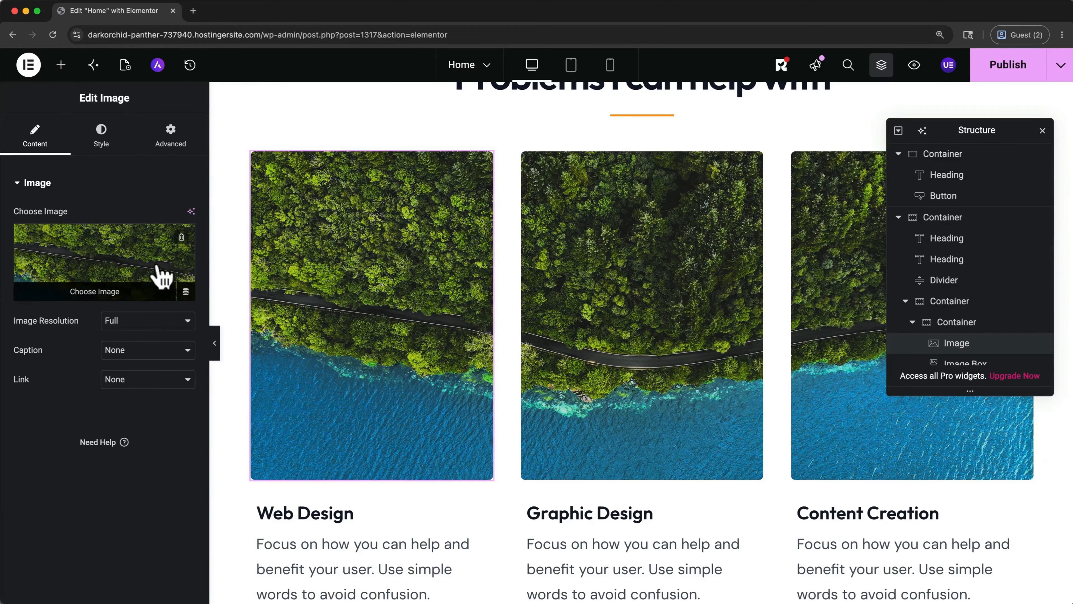
click(150, 297)
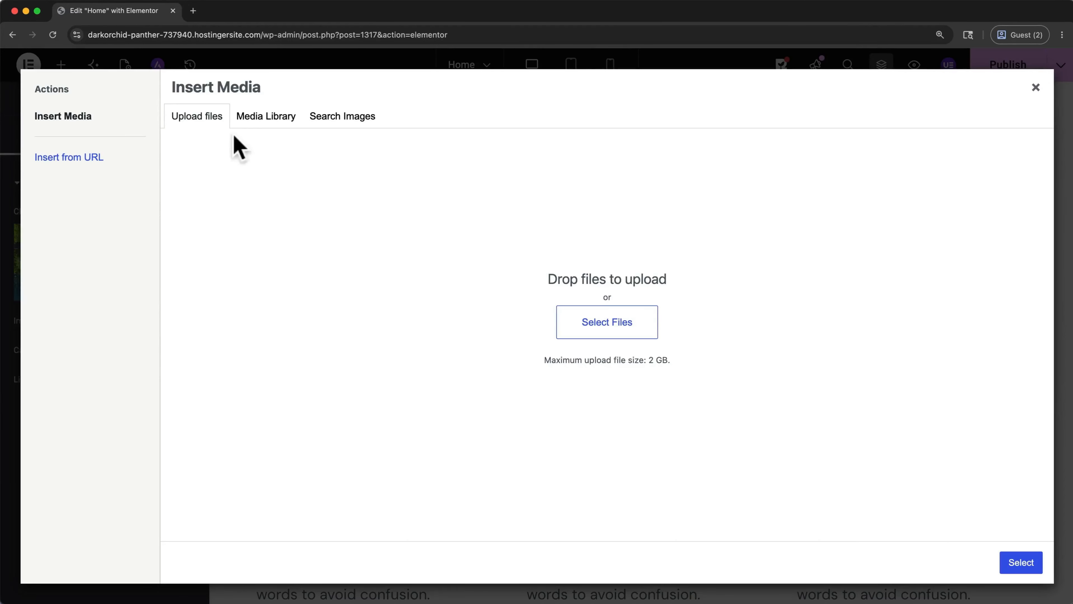
click(258, 121)
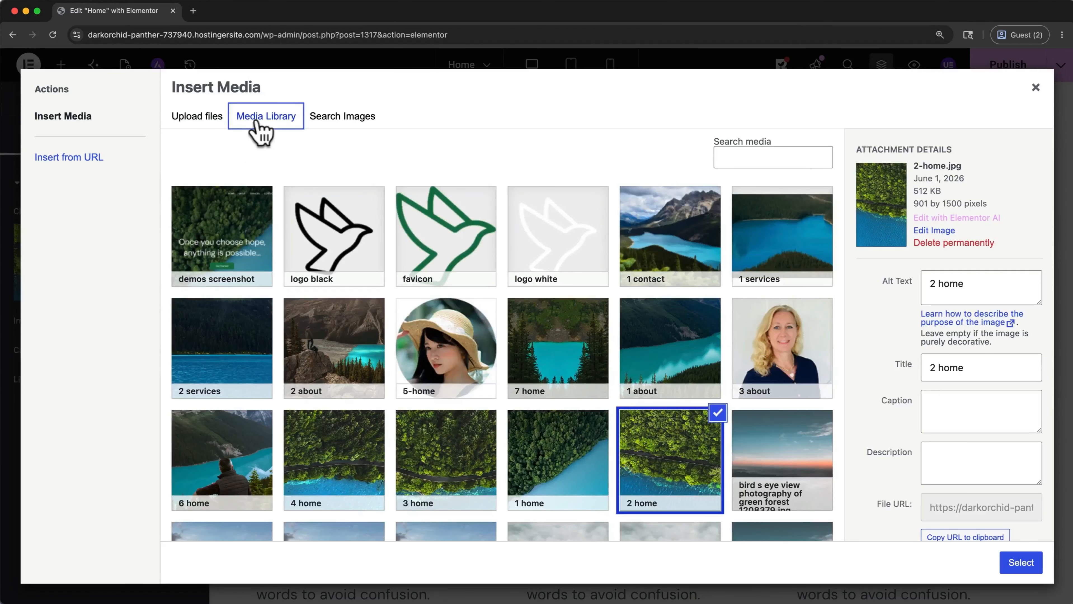
click(327, 123)
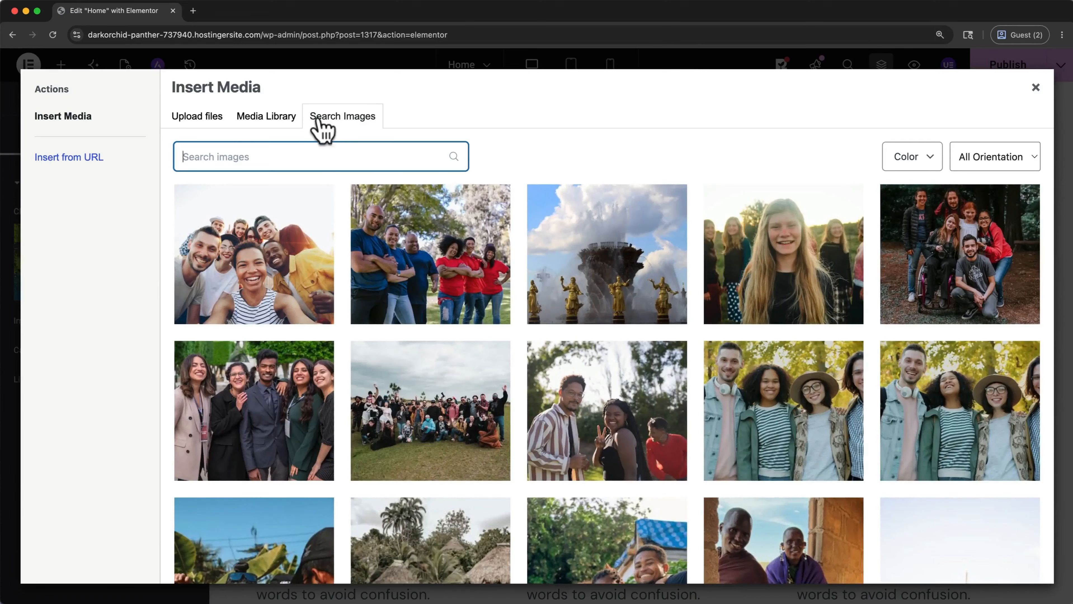
click(208, 123)
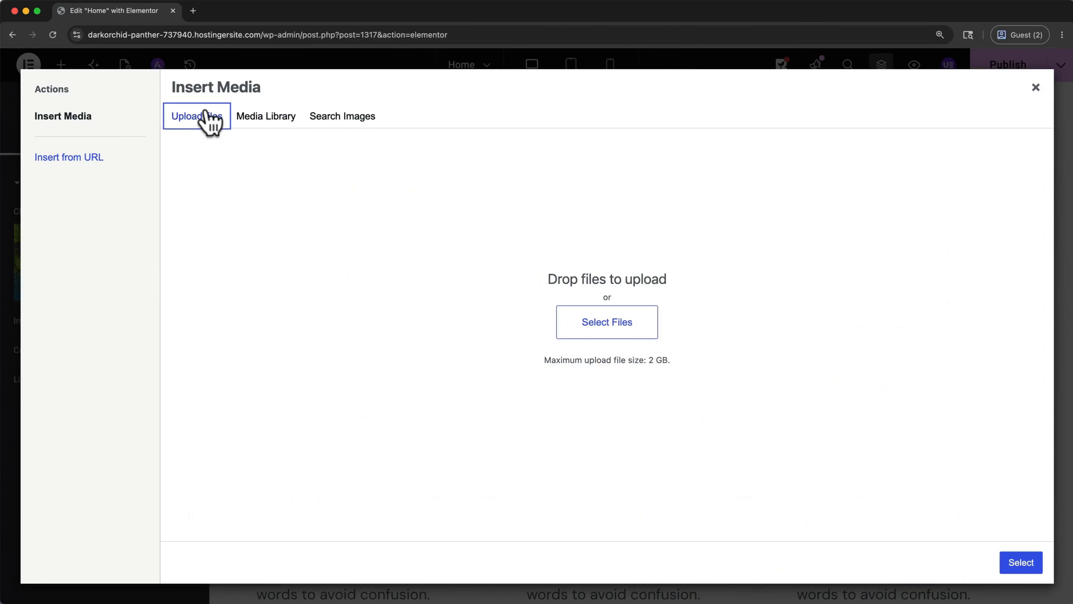
Upload explore_2.png from the Downloads folder and insert it as the image above Web Design.
click(594, 325)
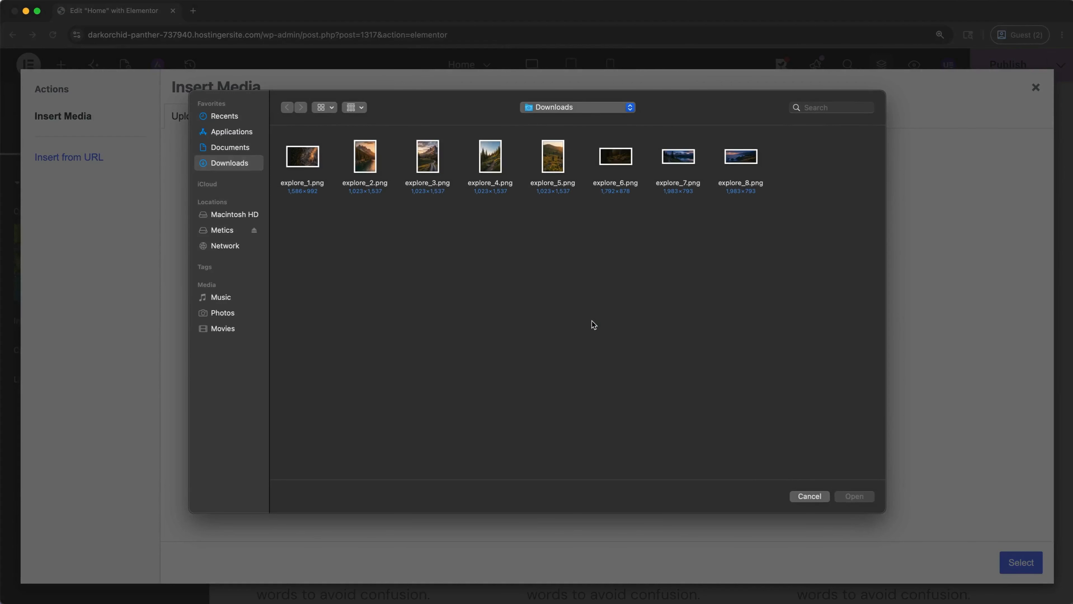
click(378, 167)
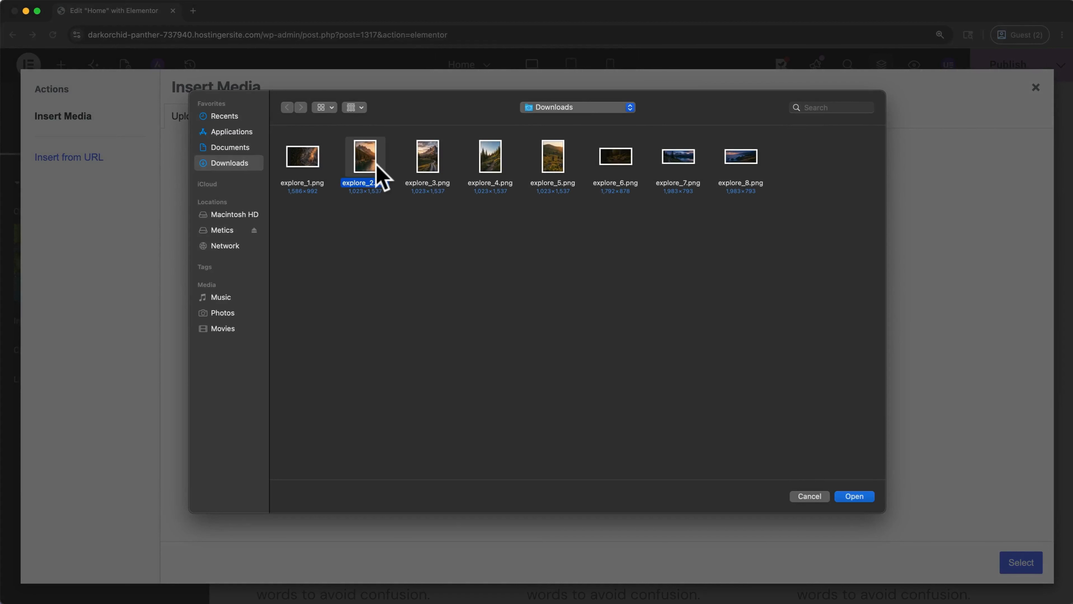
click(854, 496)
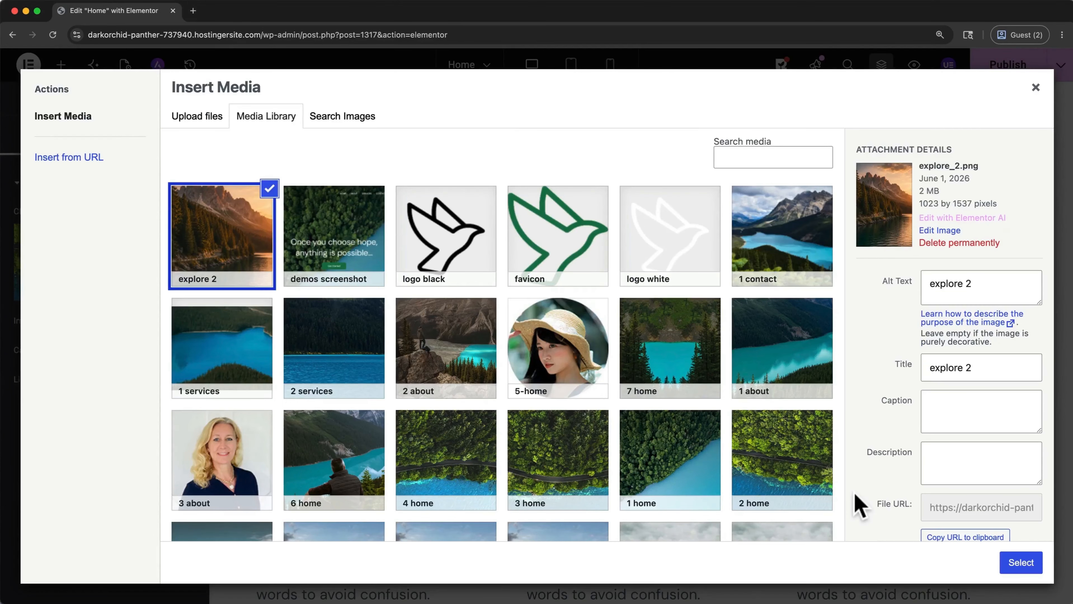
click(1007, 562)
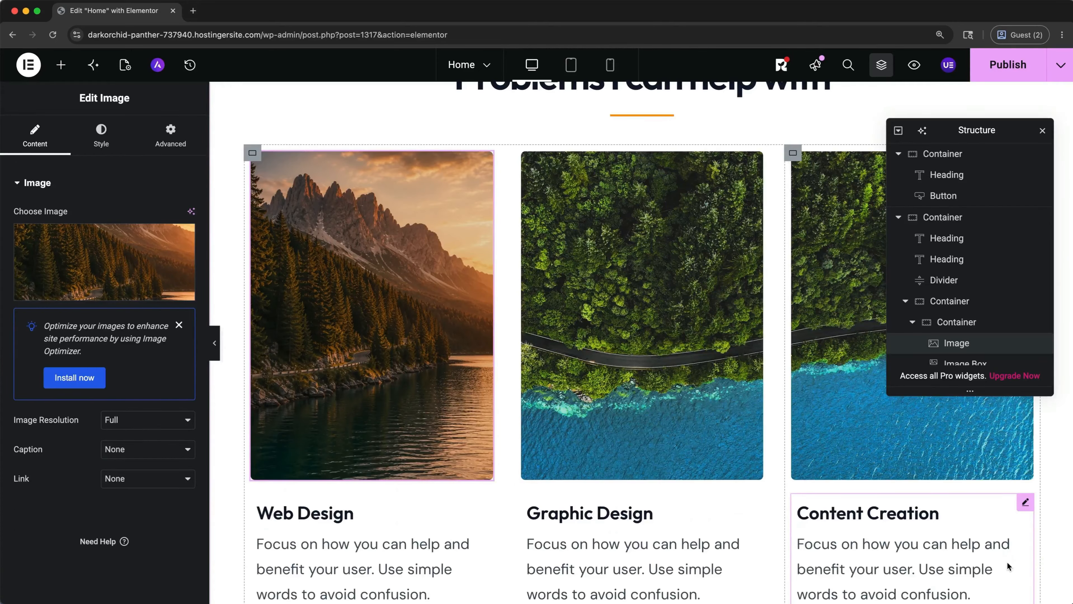
Set the border radius of the Web Design image to 0 px on all four corners.
click(103, 132)
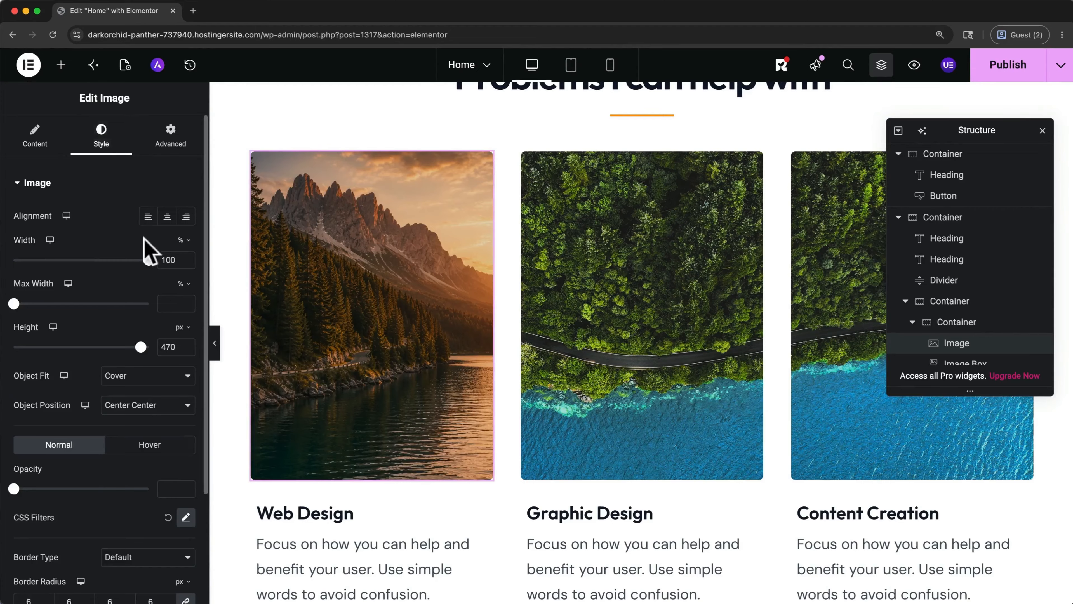
mouse_move(149, 260)
mouse_down()
mouse_move(139, 260)
mouse_move(149, 261)
mouse_up()
scroll(150, 266, down, 4)
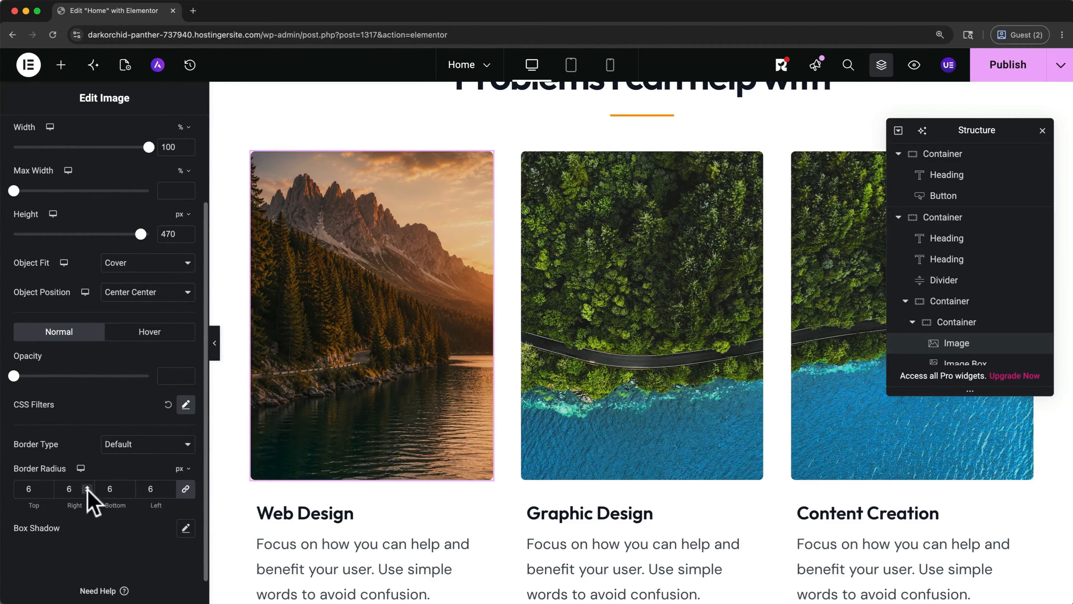
click(46, 492)
click(47, 492)
click(46, 492)
click(47, 492)
click(47, 492)
click(46, 492)
click(186, 490)
Try a box shadow on the Web Design image and reset it to the default.
click(185, 529)
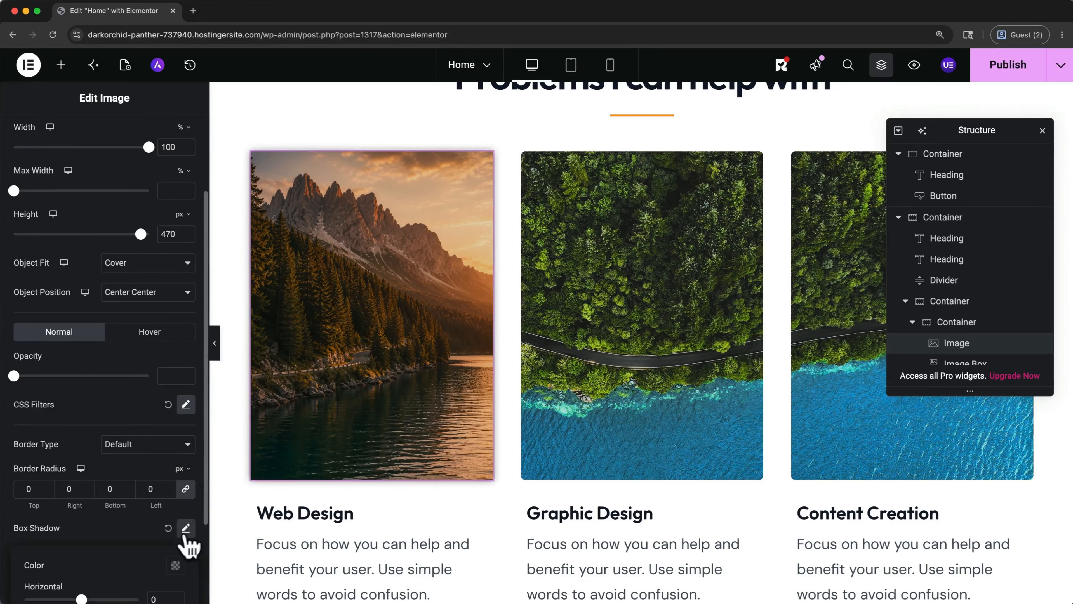
scroll(185, 533, down, 5)
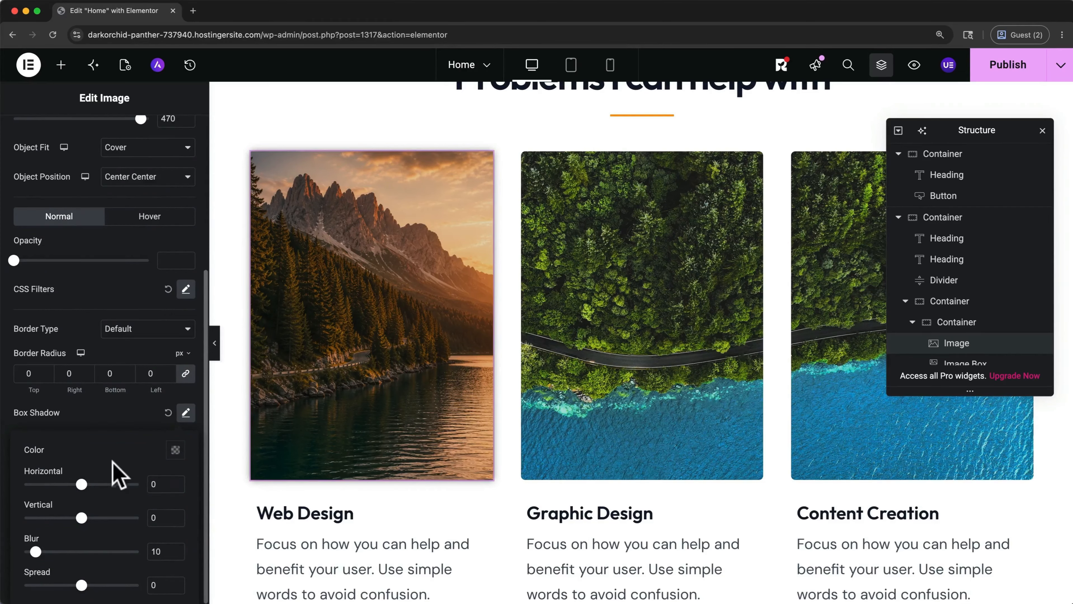
click(168, 413)
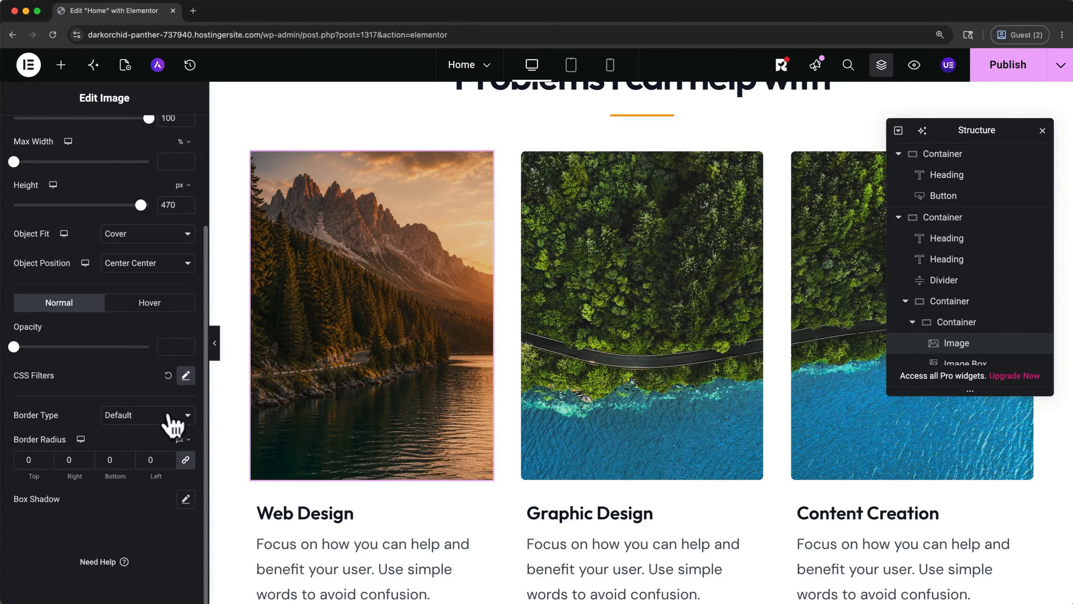
Select the image above Graphic Design for editing.
click(563, 351)
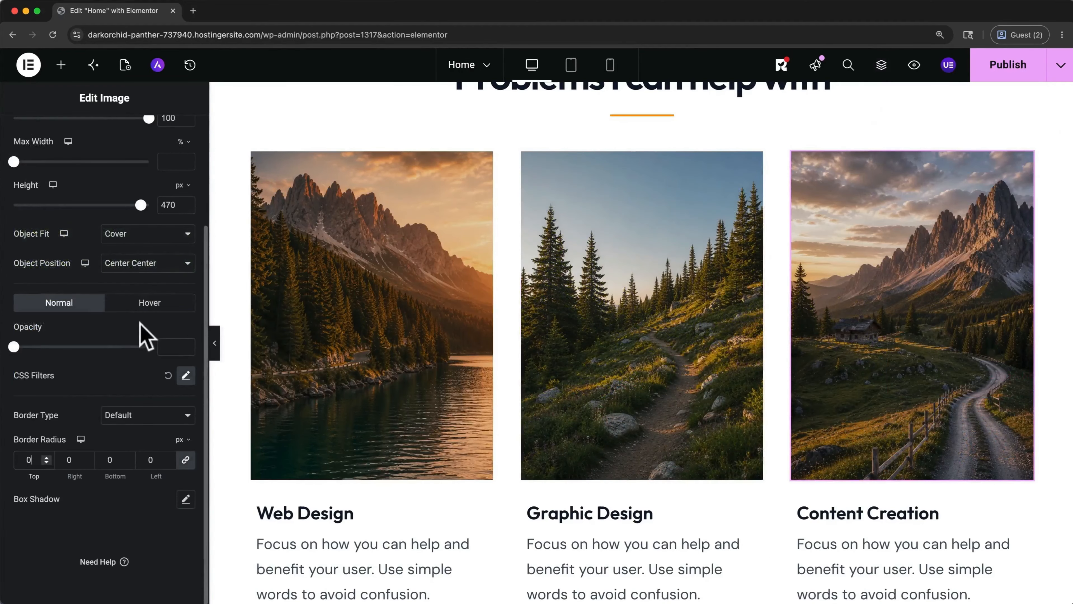
Change the hero button's text to "Explore Trips" and link it to the Services page.
scroll(317, 198, up, 10)
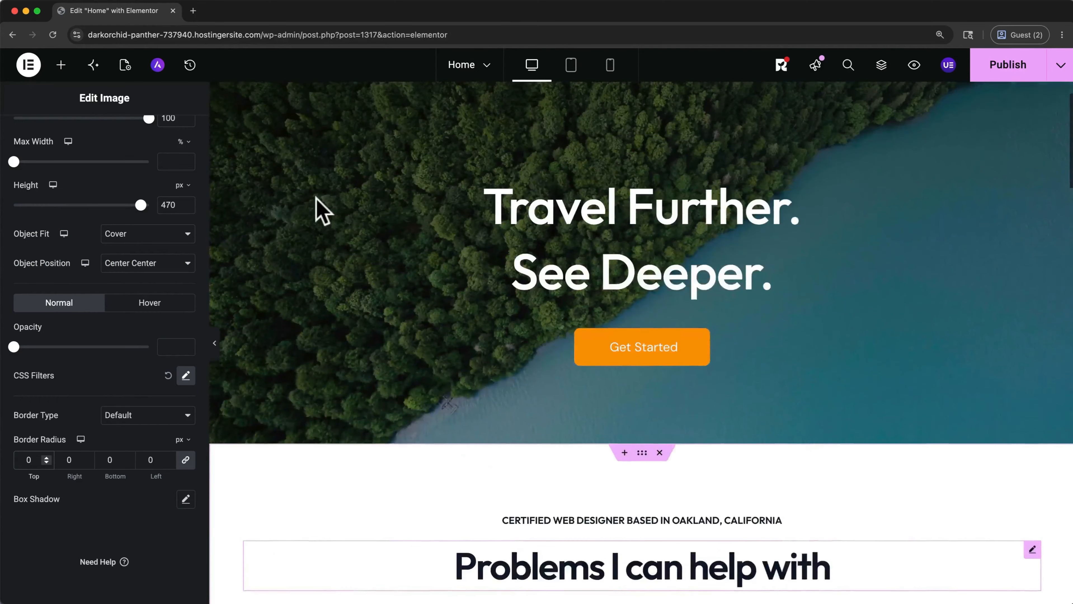
click(590, 367)
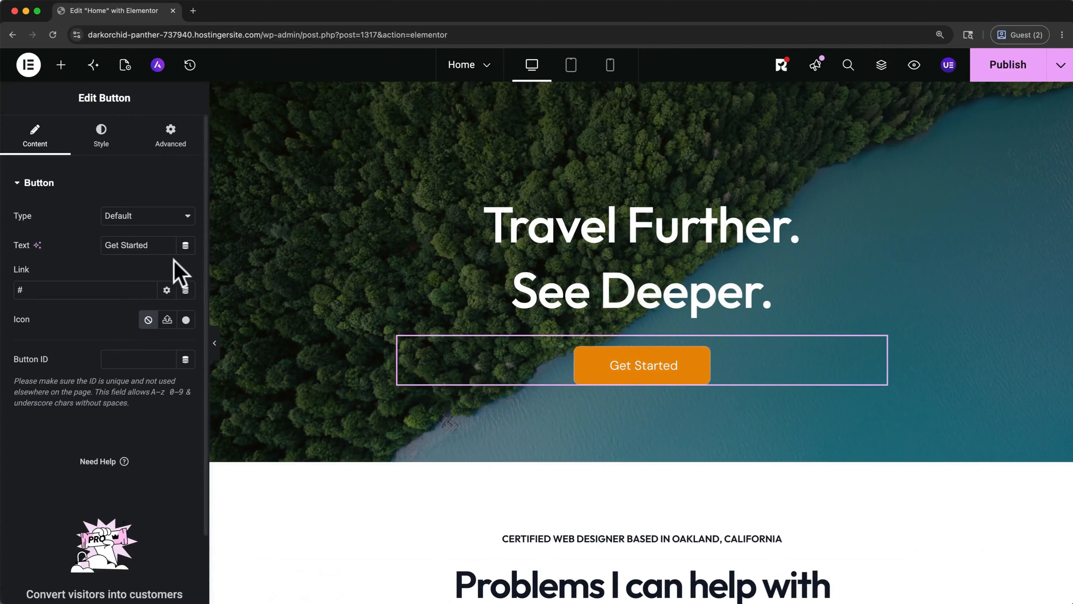
double_click(158, 245)
triple_click(159, 245)
text(Explore Trips)
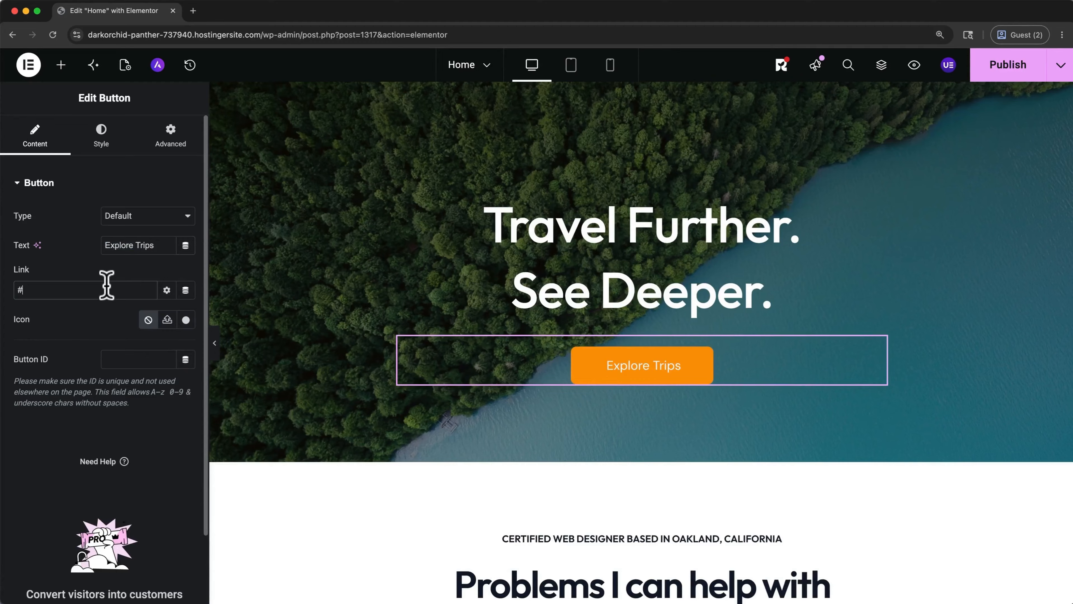
key(BackSpace)
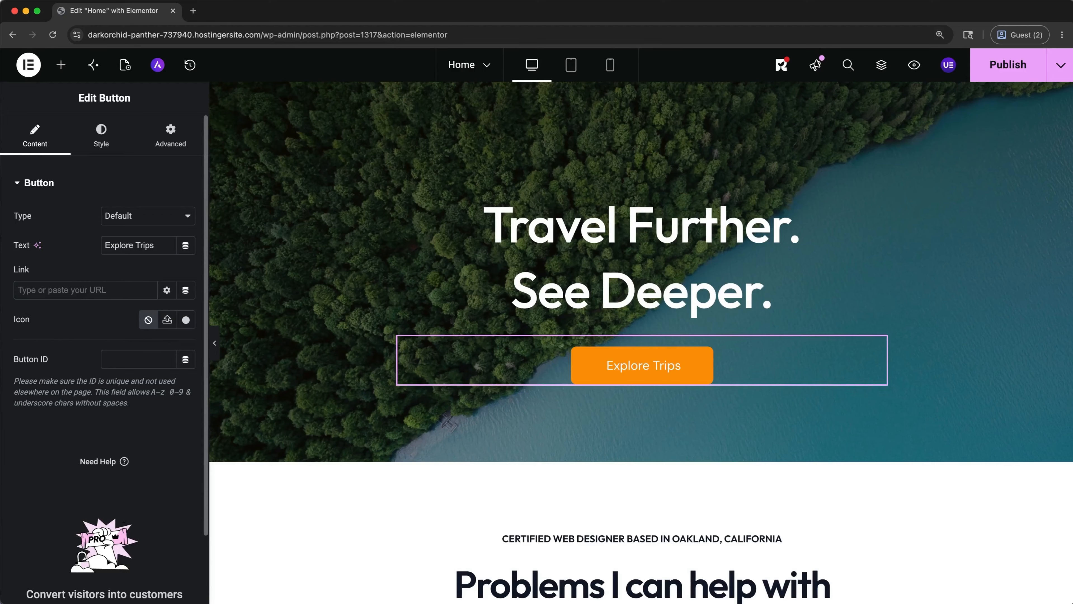
text(Ser)
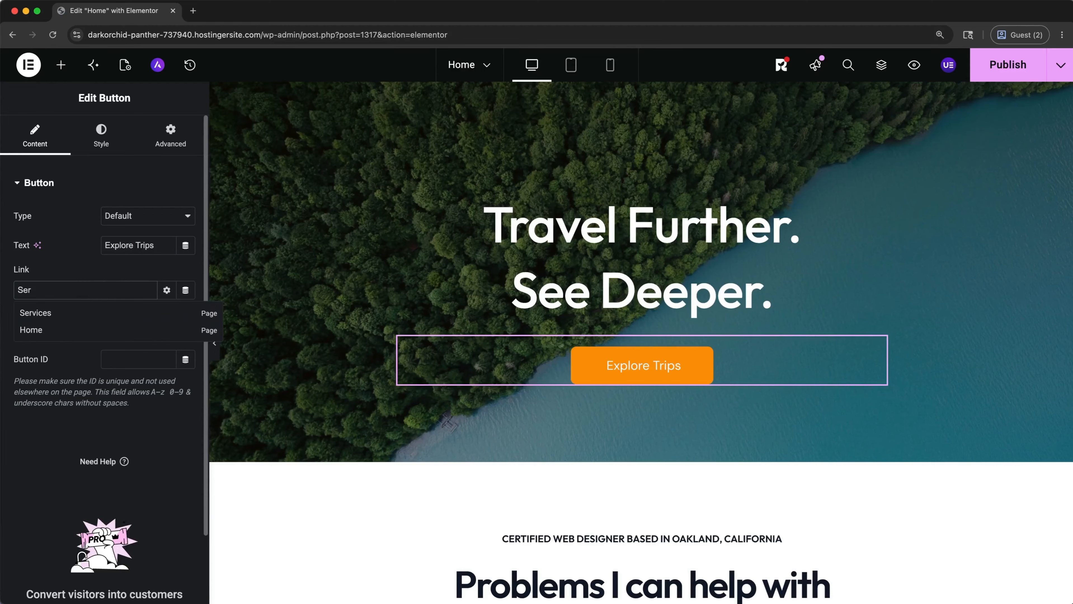
click(50, 314)
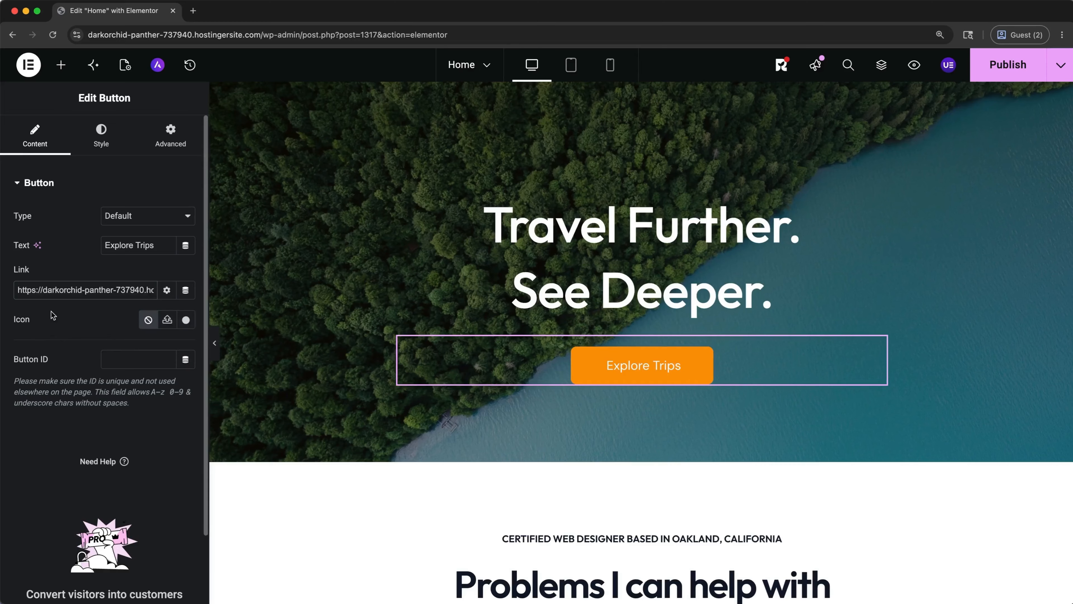
Set the font weight of the hero's Explore Trips button text to 700 (Bold).
click(112, 144)
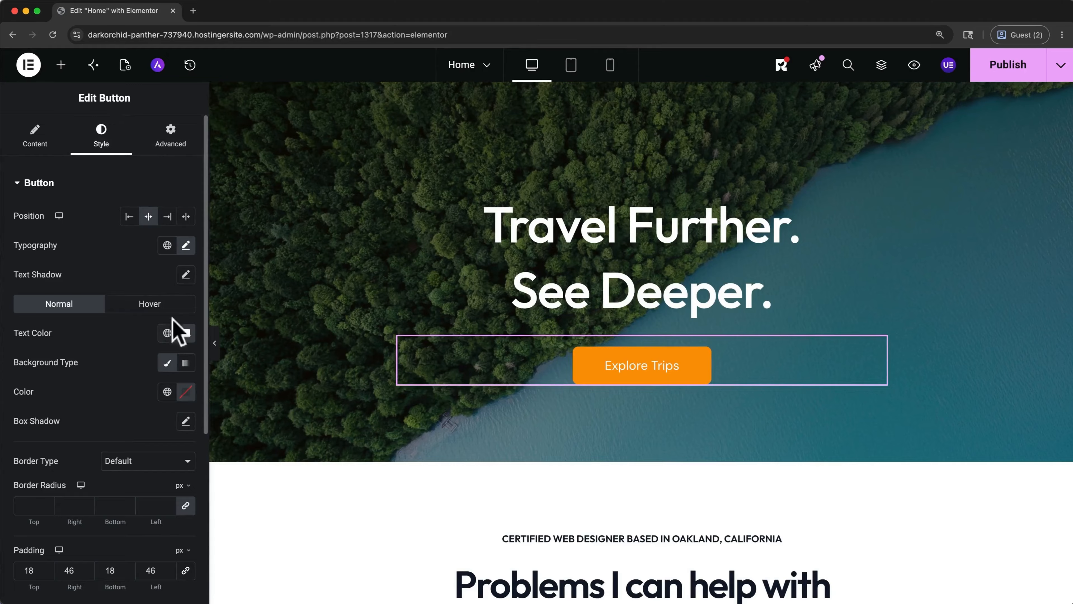
click(186, 245)
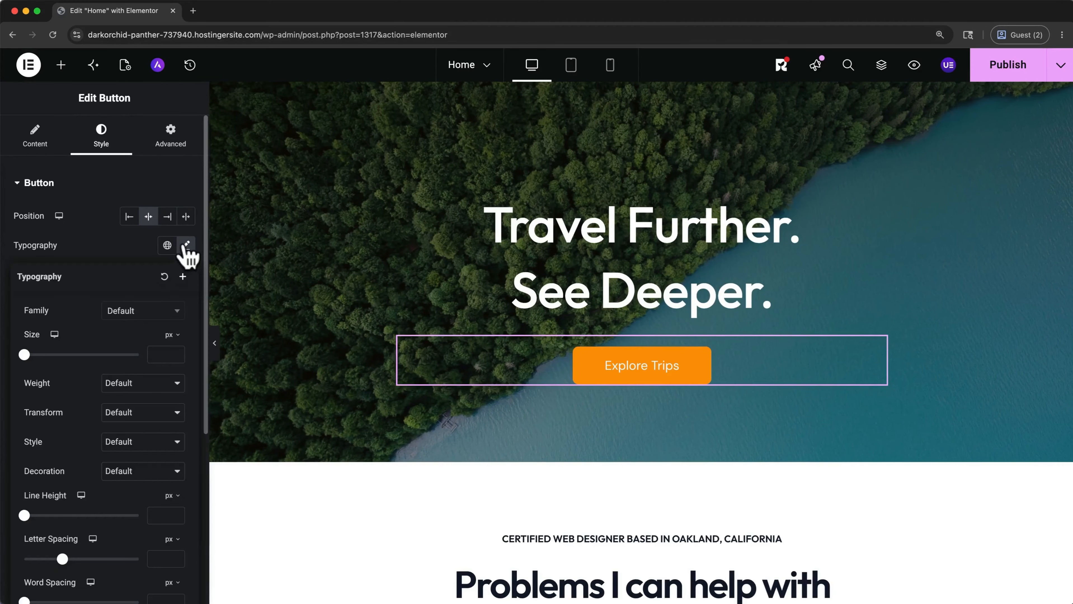
scroll(139, 283, down, 4)
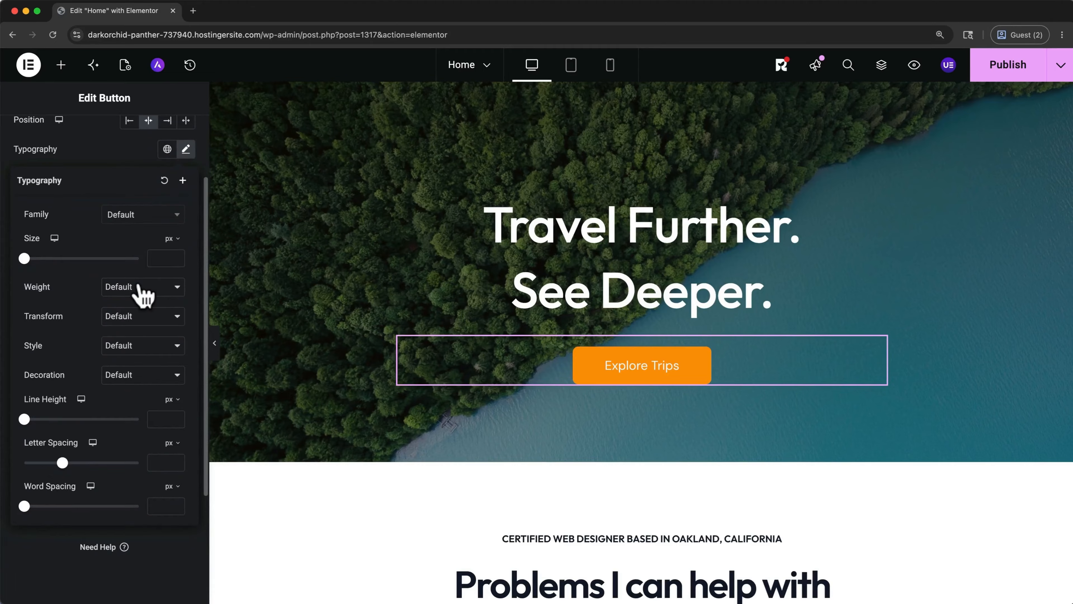
click(142, 289)
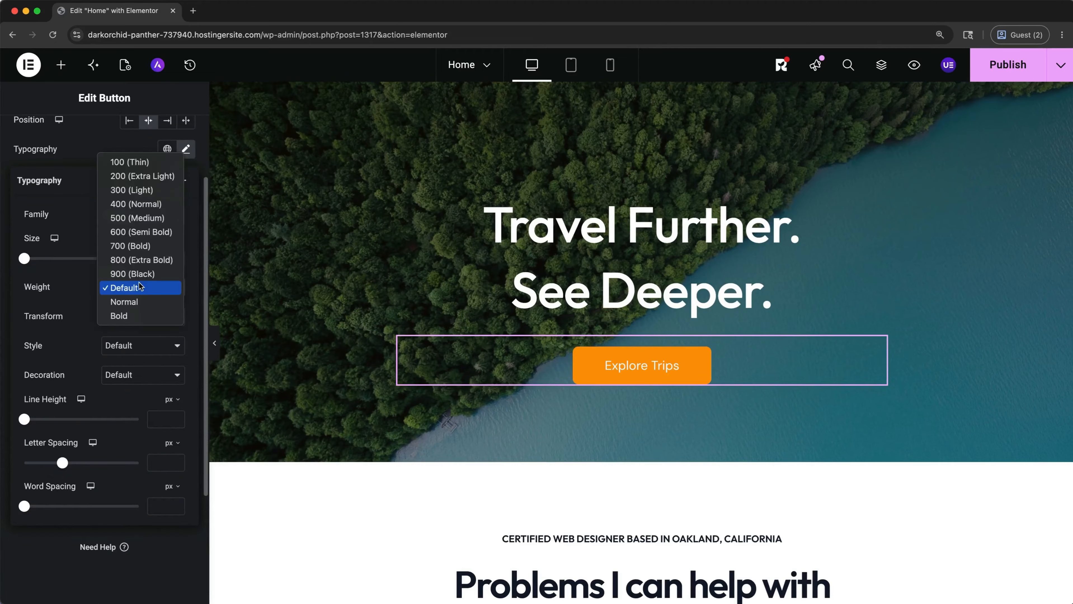
click(142, 247)
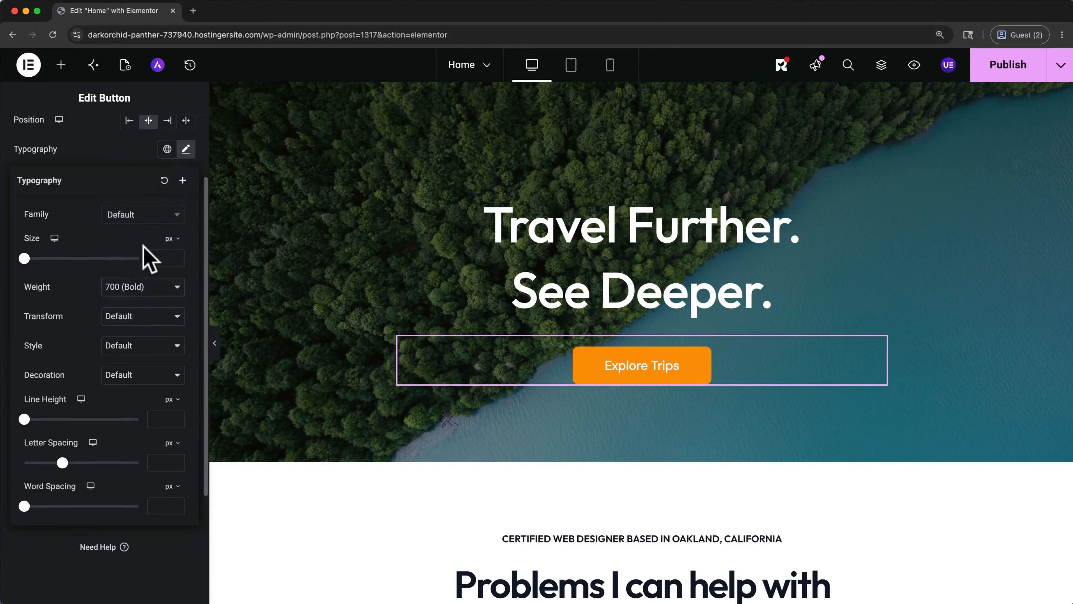
click(186, 153)
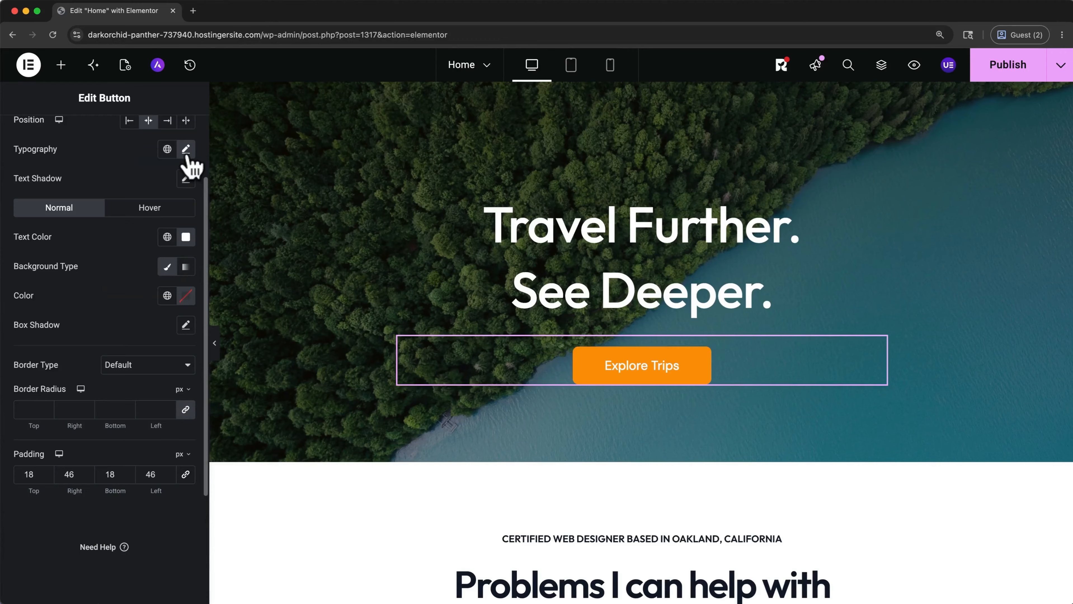
Set the Explore Trips button's border radius to 0 px on all four corners.
click(45, 407)
click(46, 407)
click(45, 407)
click(46, 407)
click(46, 407)
click(46, 407)
click(45, 407)
click(45, 407)
click(45, 407)
double_click(45, 407)
click(45, 412)
click(45, 413)
click(44, 412)
click(45, 412)
click(45, 413)
click(45, 413)
click(45, 413)
click(45, 413)
click(45, 413)
click(45, 413)
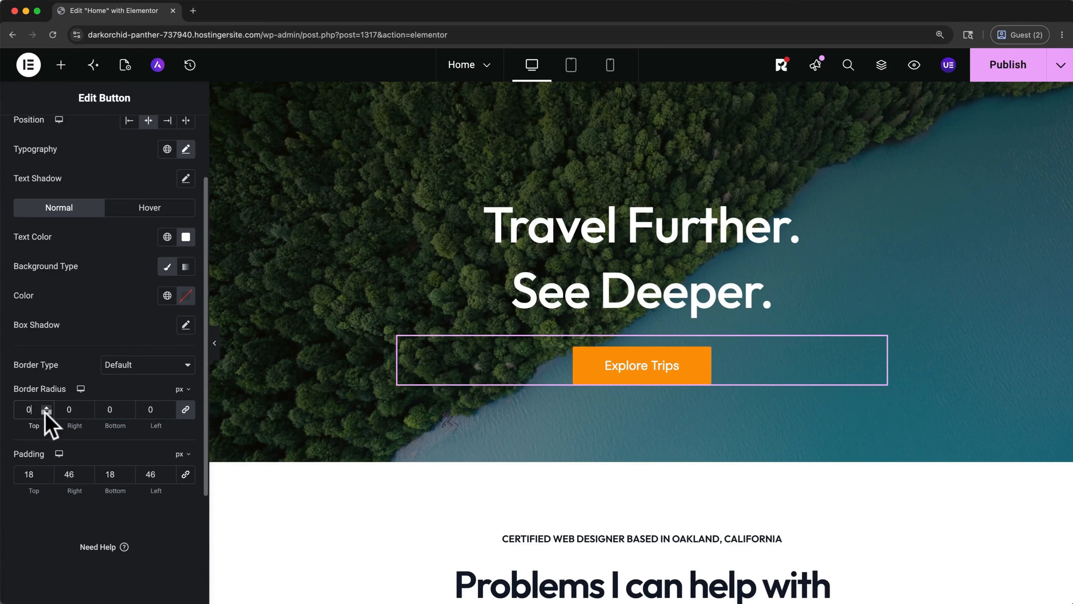
click(45, 413)
click(45, 412)
click(45, 412)
click(46, 407)
click(46, 407)
Try a box shadow on the Explore Trips button and reset it to the default.
click(183, 328)
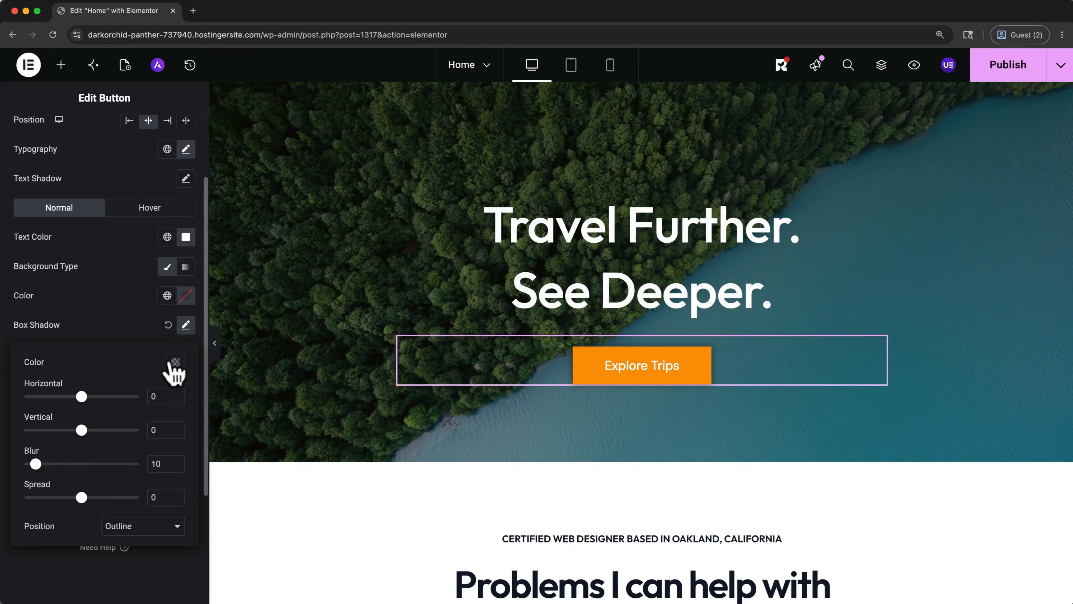
click(169, 325)
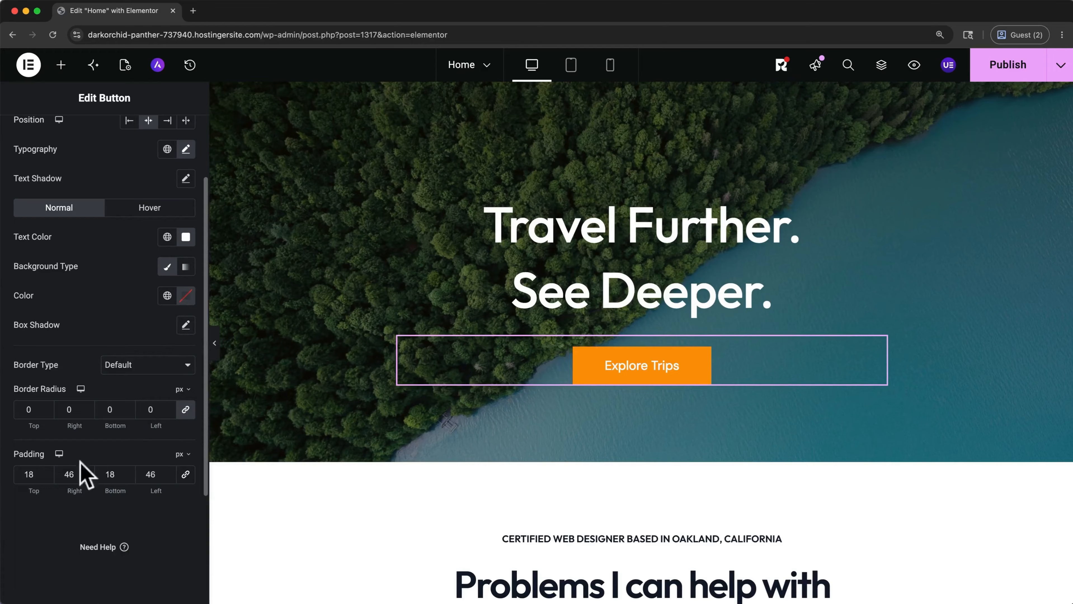
Set the Explore Trips button's top and bottom padding to 23 px each.
click(47, 473)
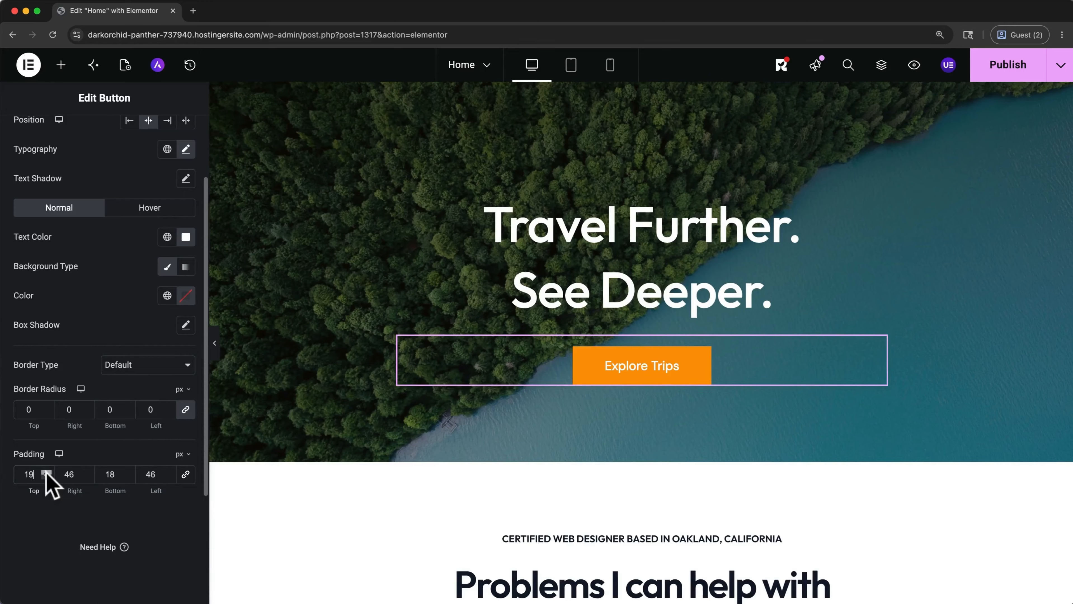
click(47, 472)
click(46, 473)
click(46, 472)
click(46, 472)
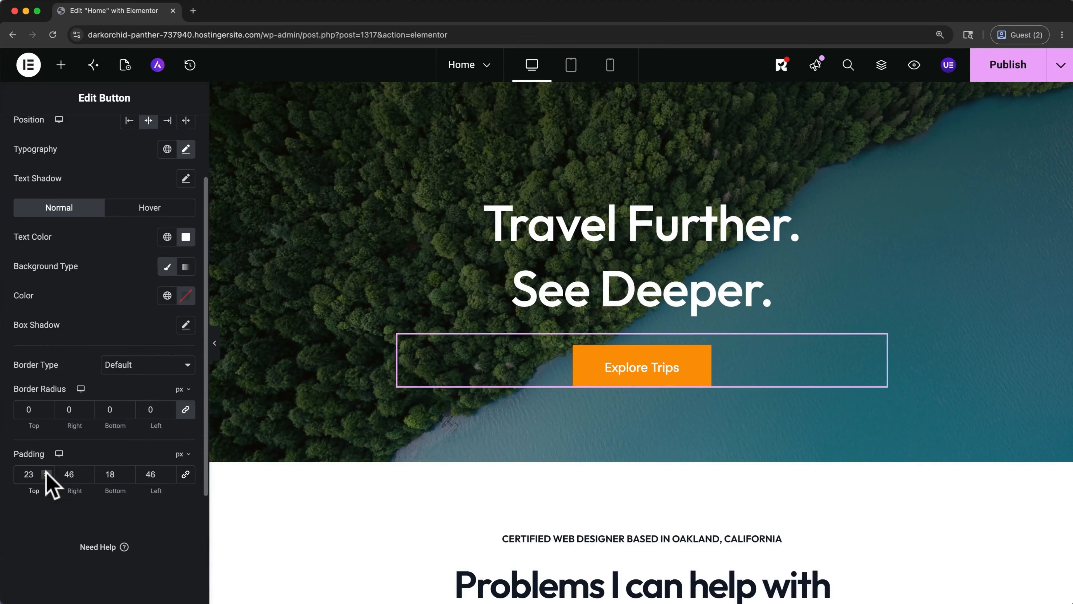
click(128, 471)
click(128, 471)
click(128, 471)
click(128, 471)
click(127, 471)
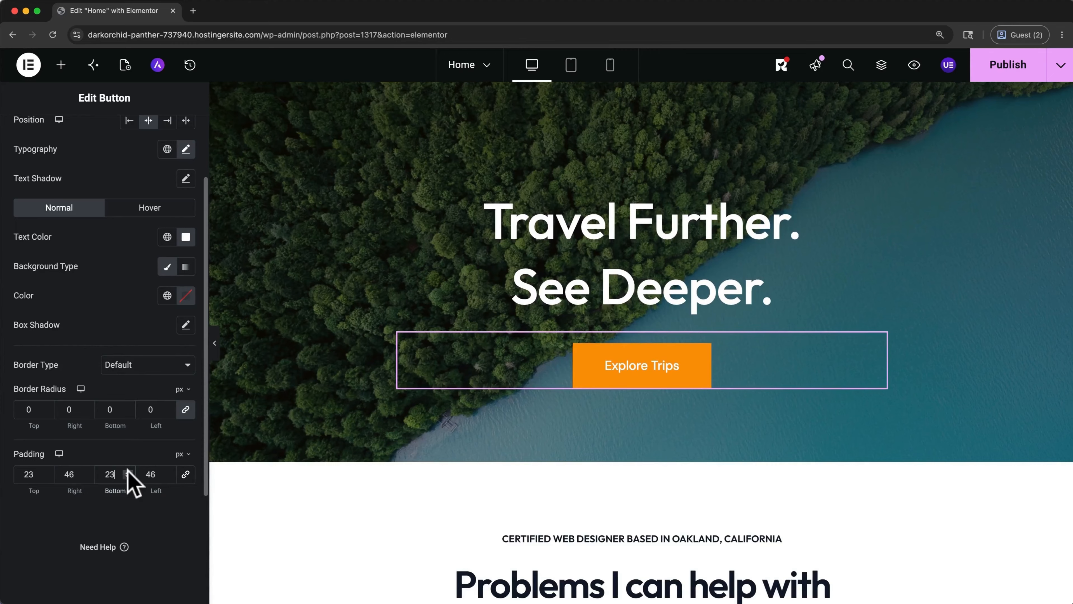
Try linking all of the button's padding values, undo that, and view the button's hover style settings.
click(187, 475)
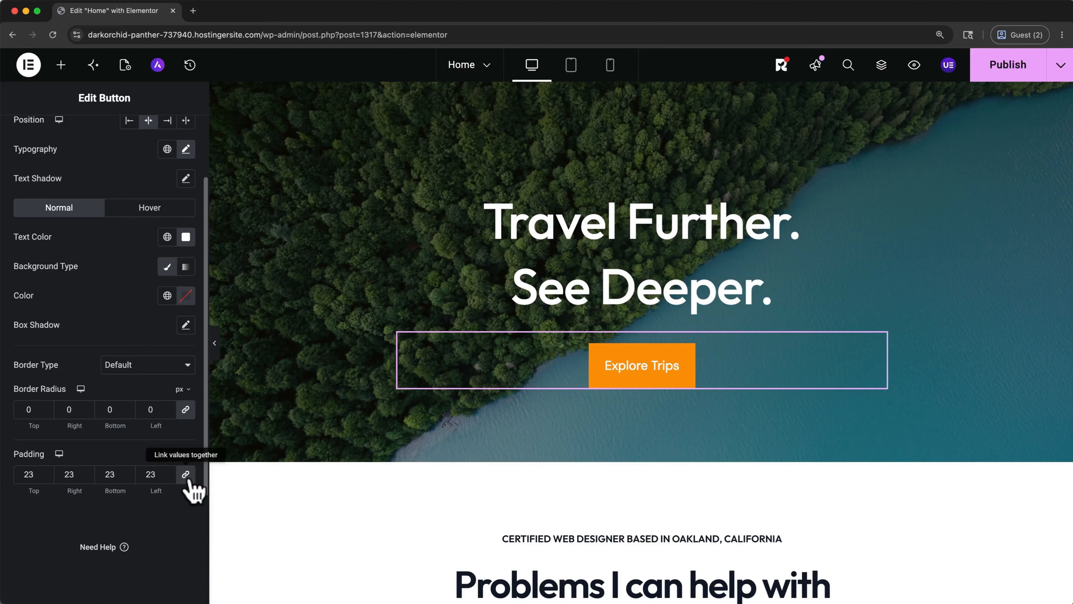
key(super+z)
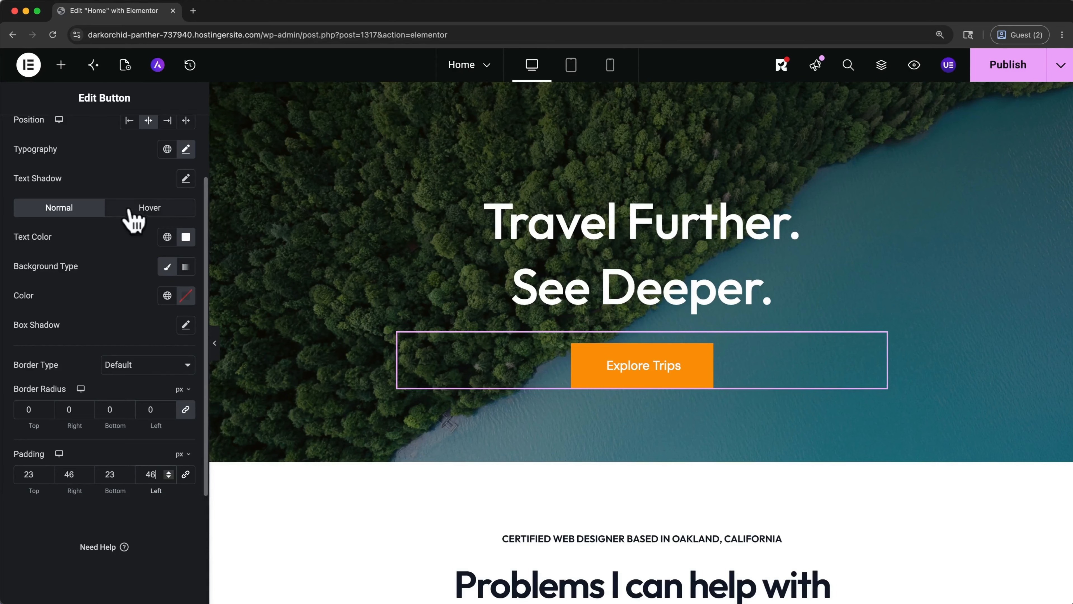
click(134, 219)
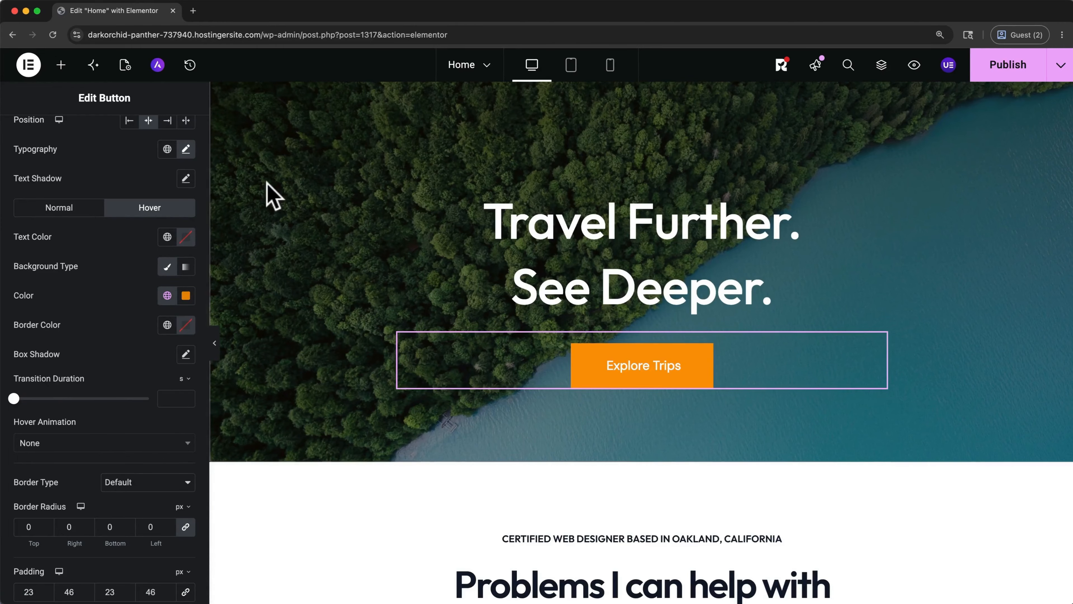
Replace the hero container's background image with explore_1.png uploaded from Downloads and set its position to Bottom Center.
scroll(273, 195, up, 2)
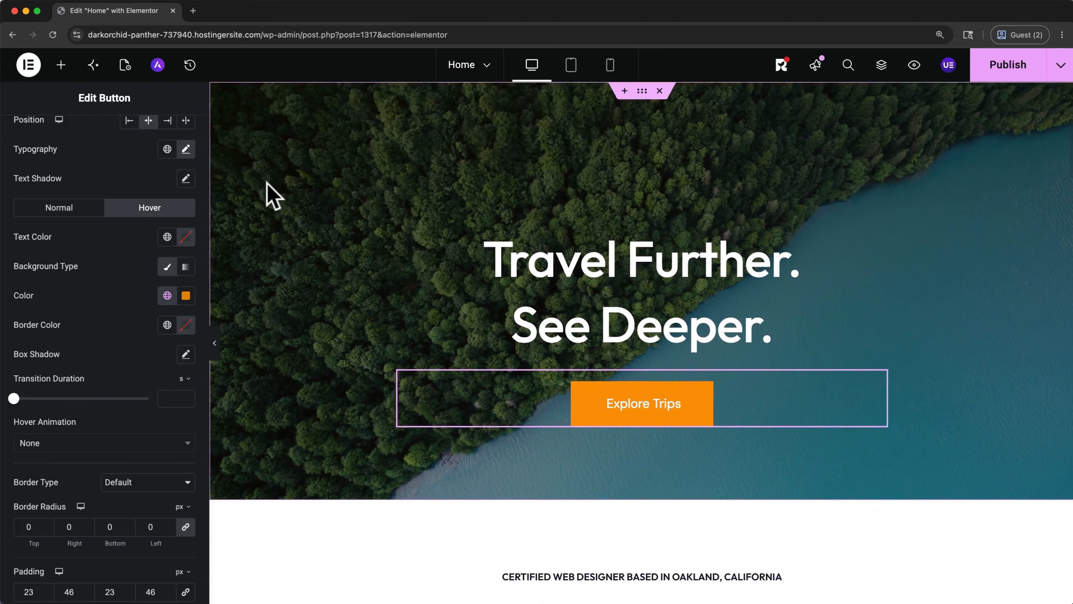
click(639, 93)
click(101, 141)
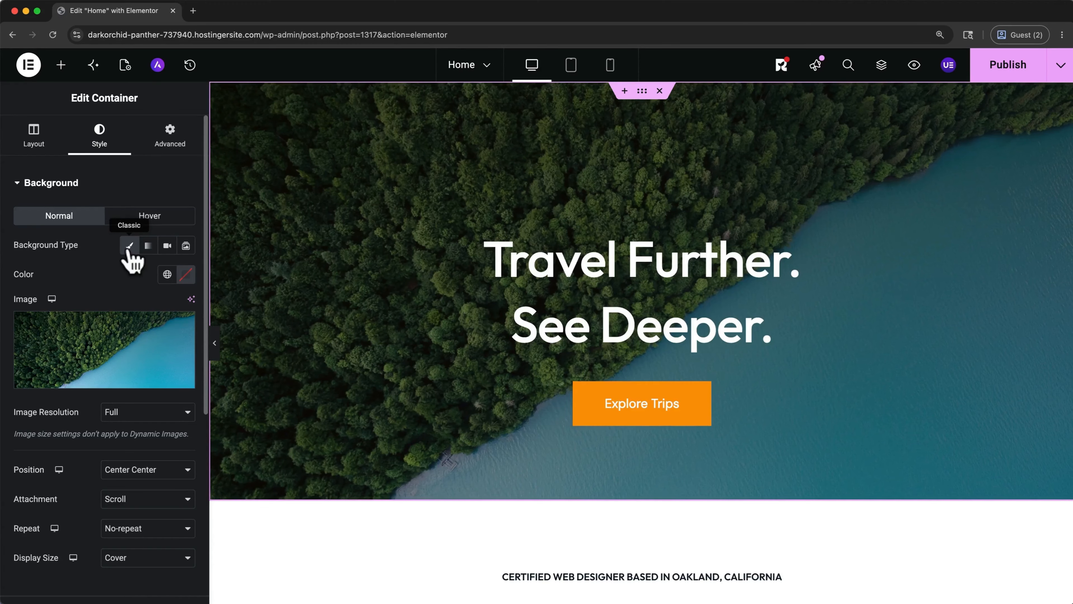
mouse_move(137, 355)
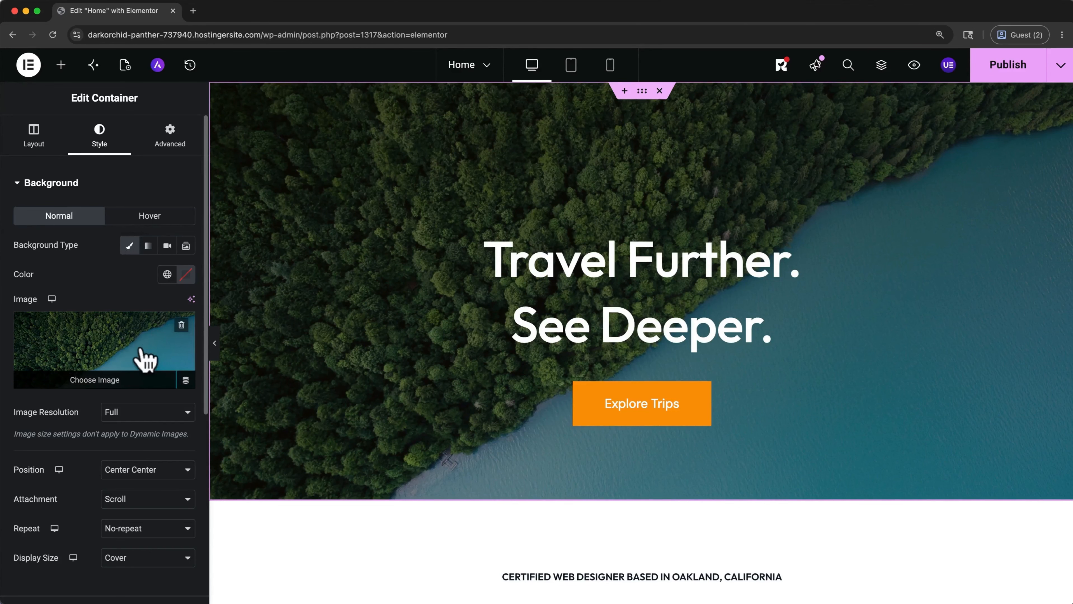
click(119, 380)
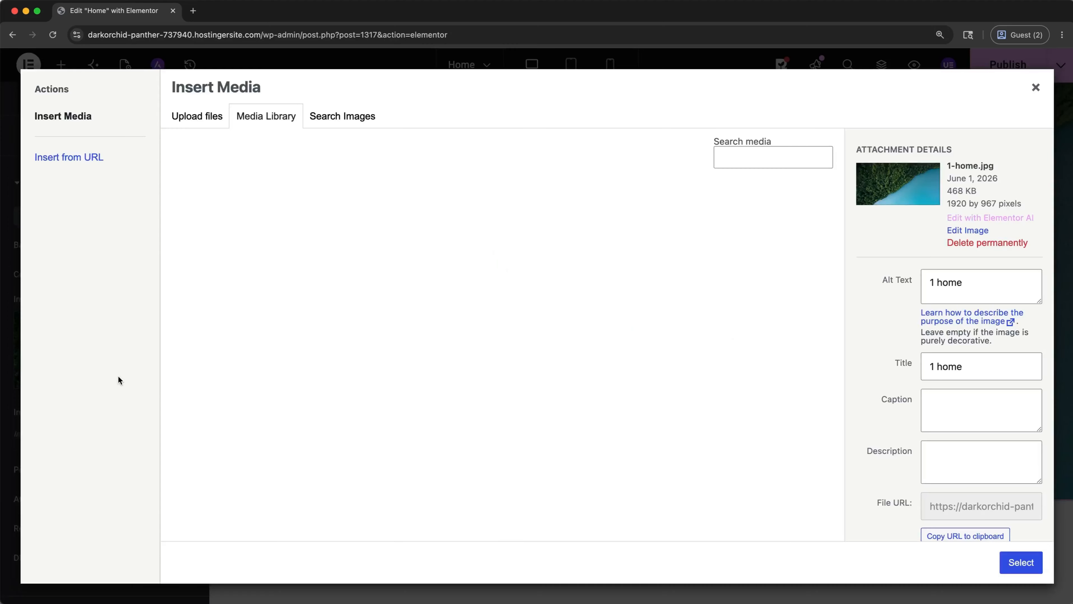
click(193, 118)
click(561, 327)
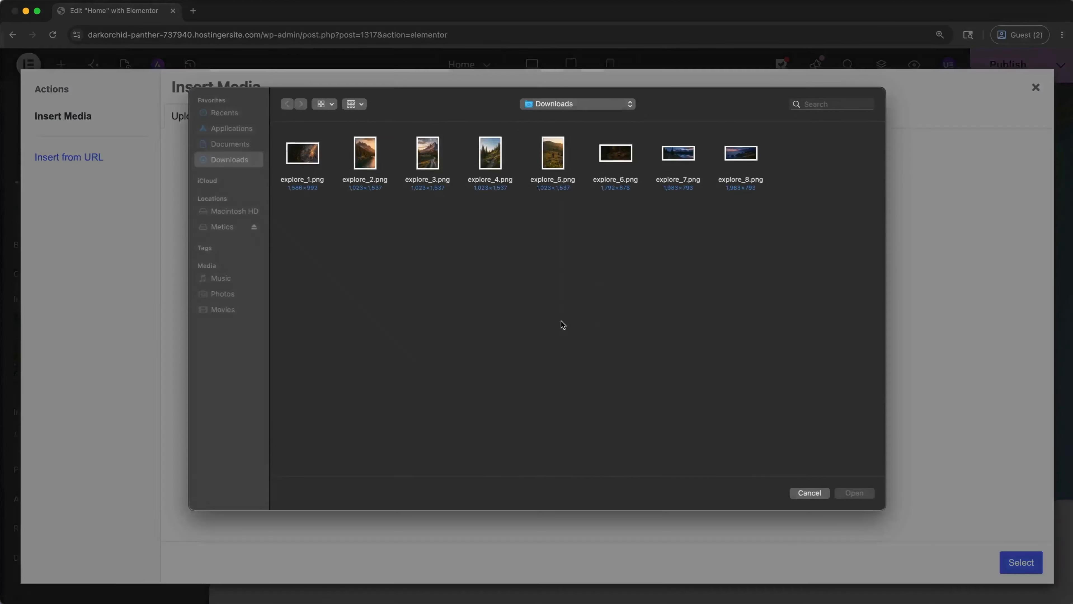
click(314, 169)
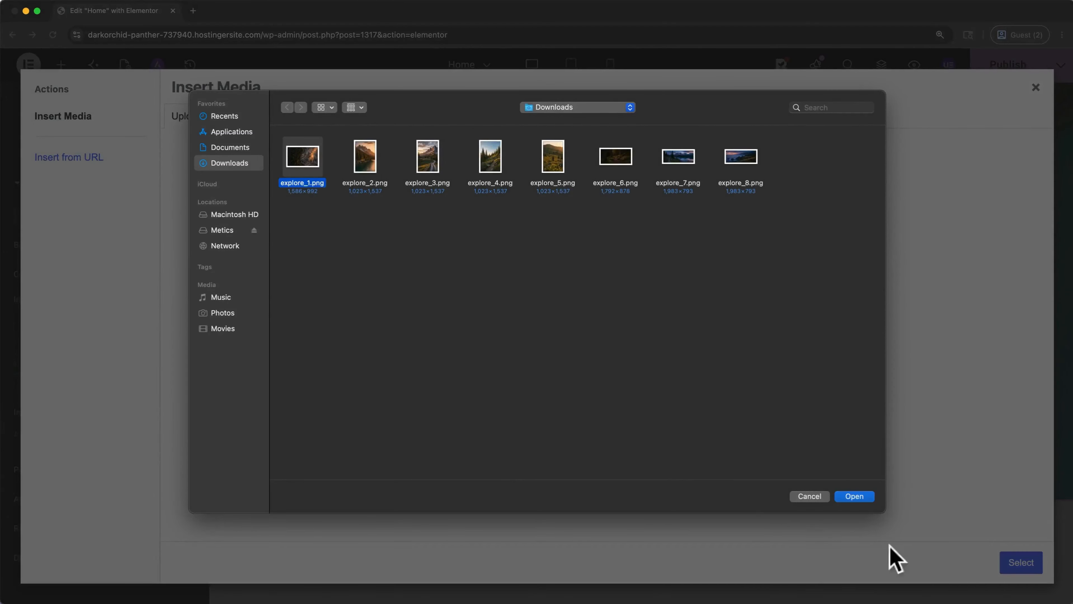
click(867, 498)
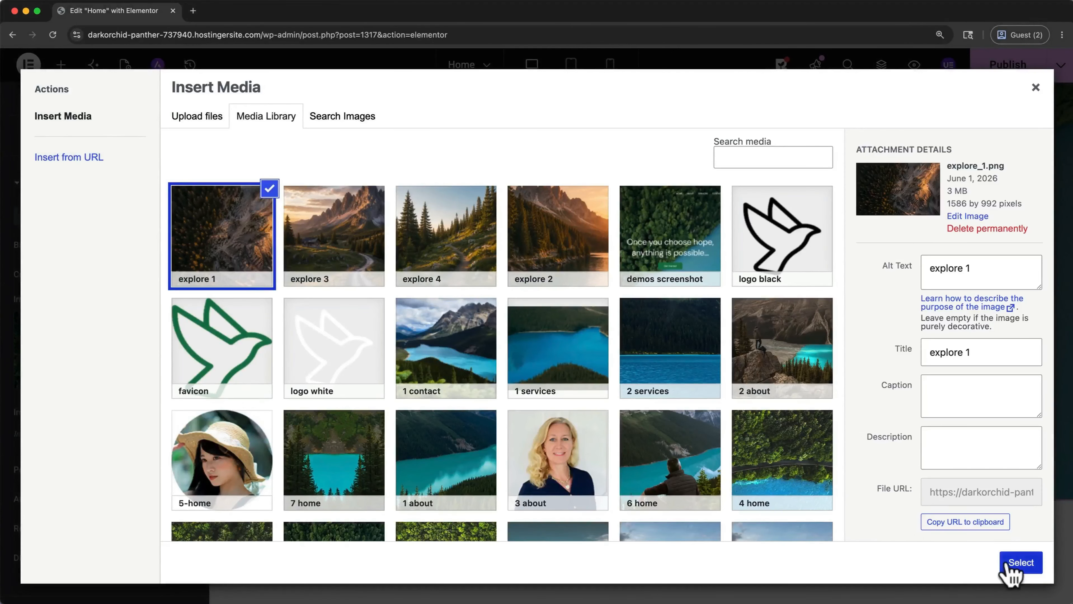
click(1021, 563)
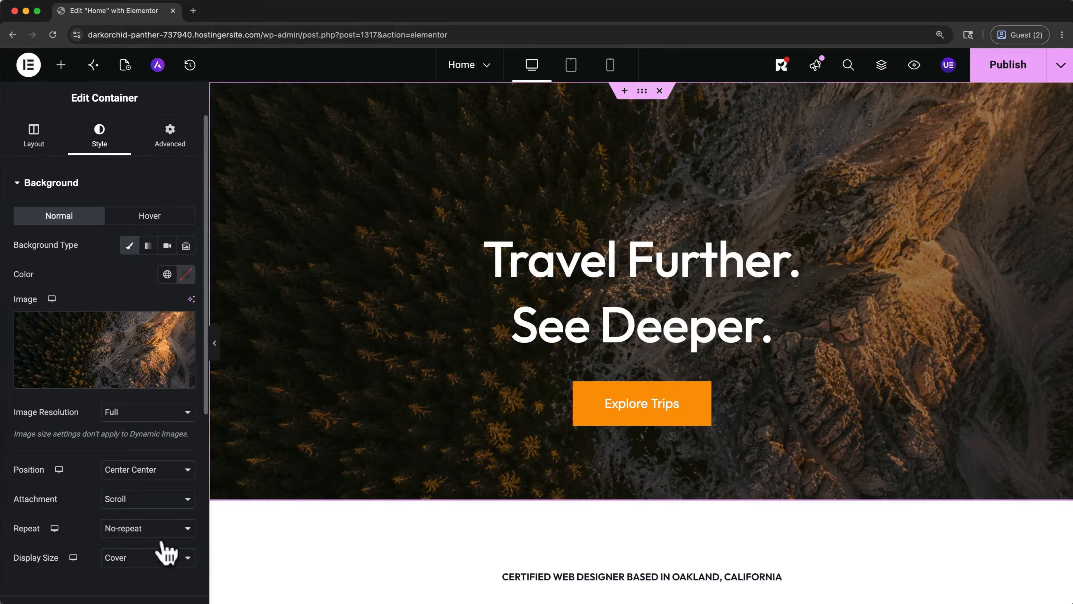
click(184, 471)
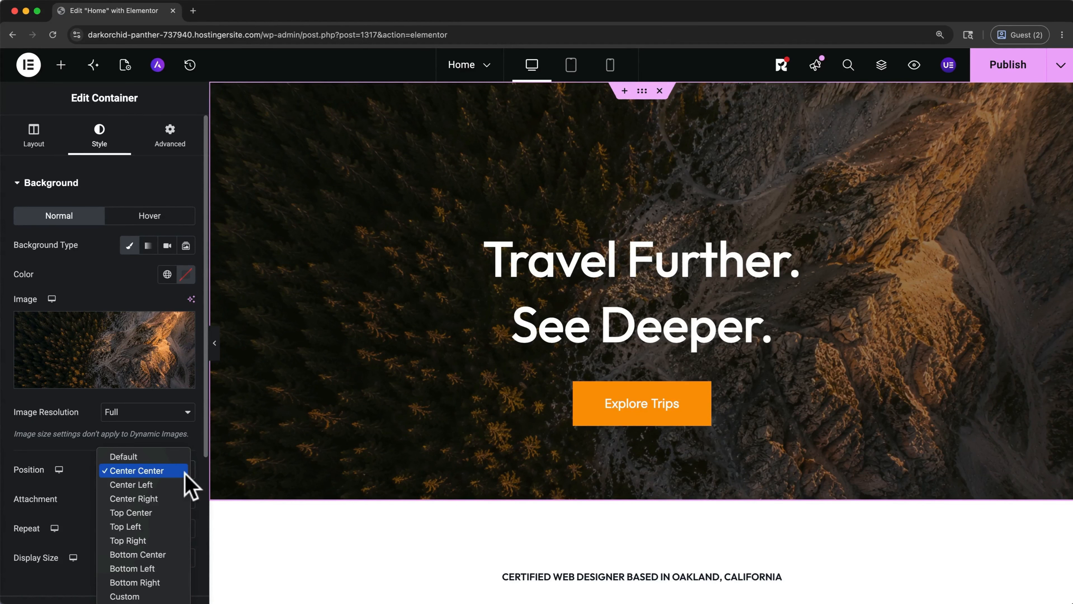
click(163, 555)
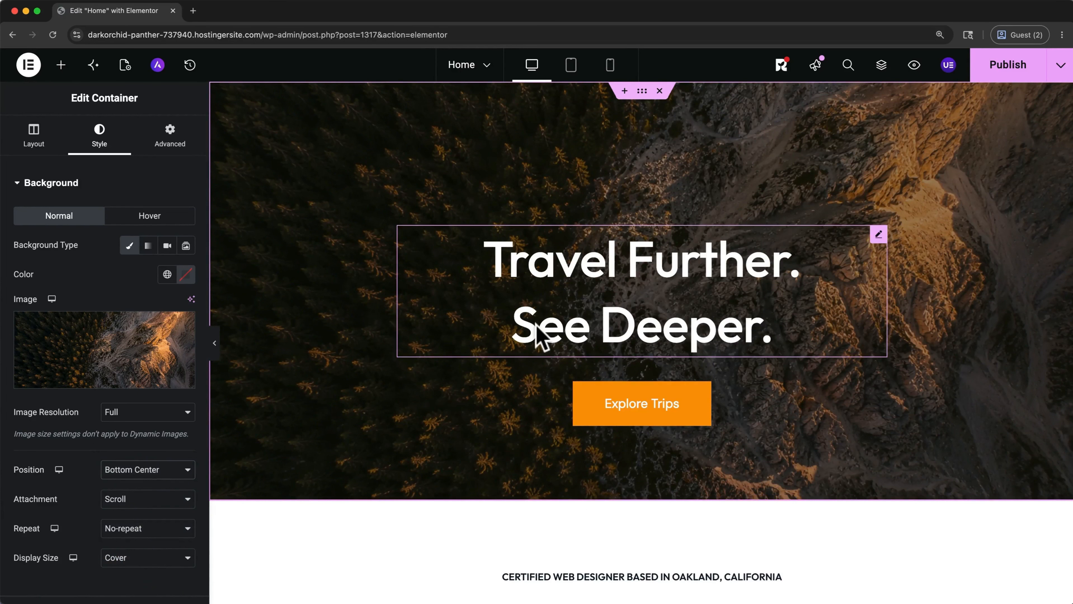
Give the hero container's background overlay a dark global color and an opacity of 0.39.
scroll(95, 512, down, 5)
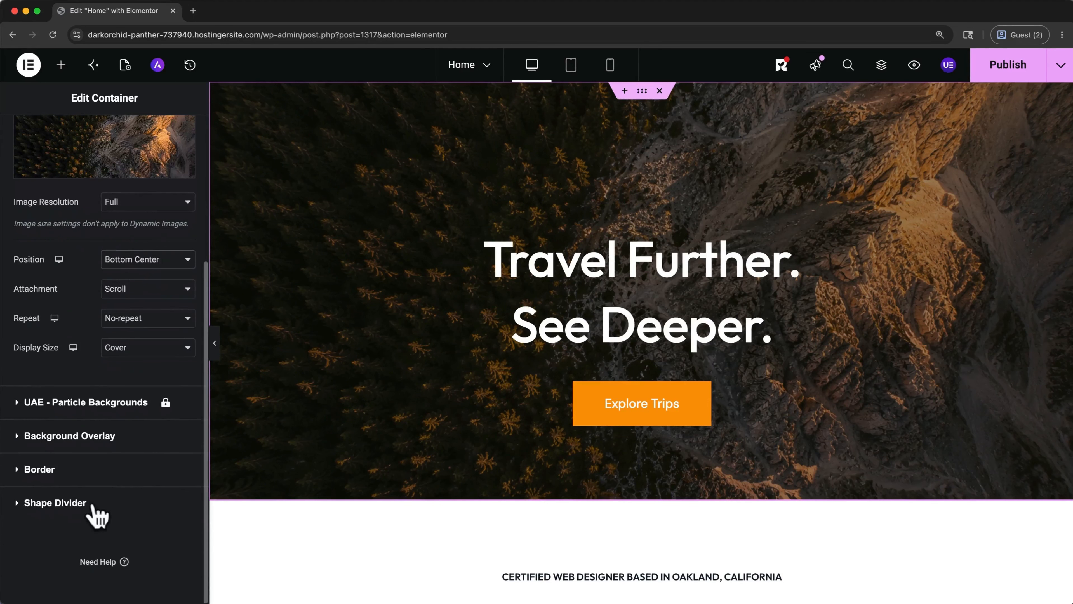
click(16, 441)
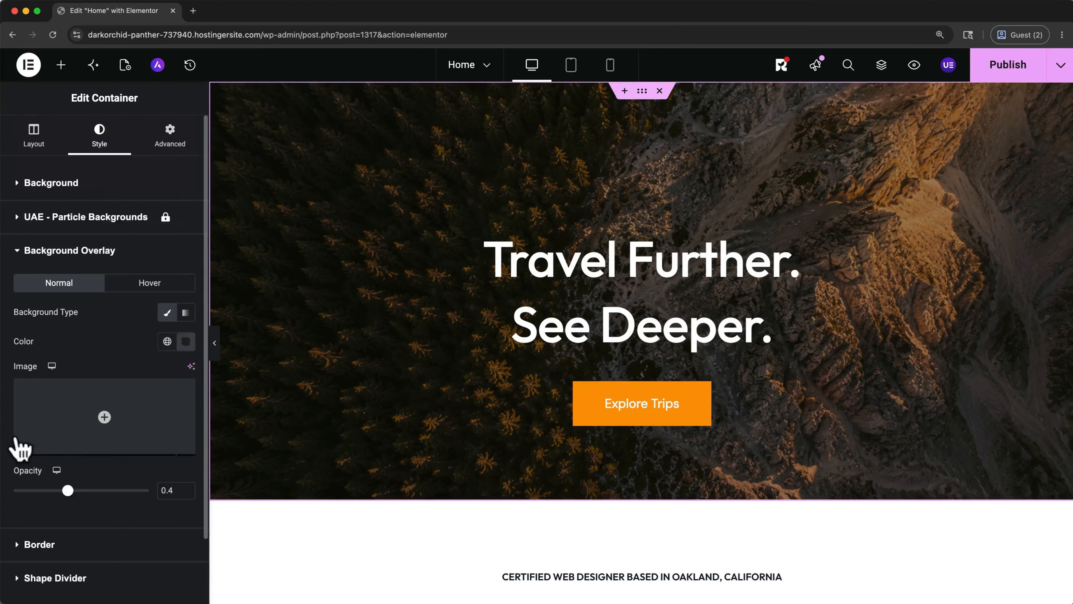
click(166, 347)
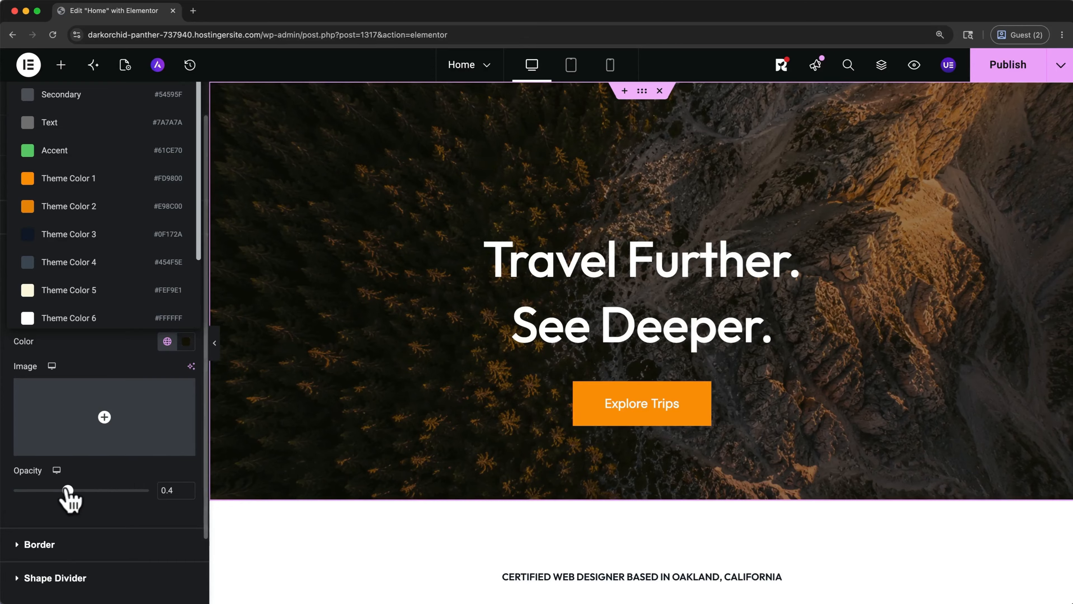
mouse_move(68, 491)
mouse_down()
mouse_move(143, 490)
mouse_move(9, 493)
mouse_move(66, 491)
mouse_up()
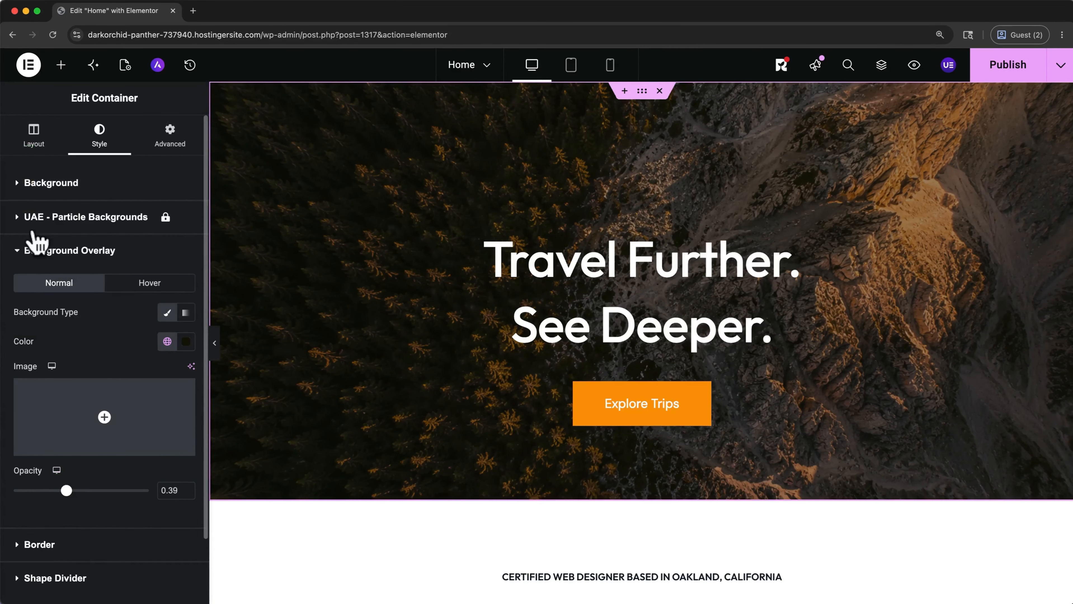
Try the Video and Slideshow background types on the hero container and return to Classic.
click(25, 186)
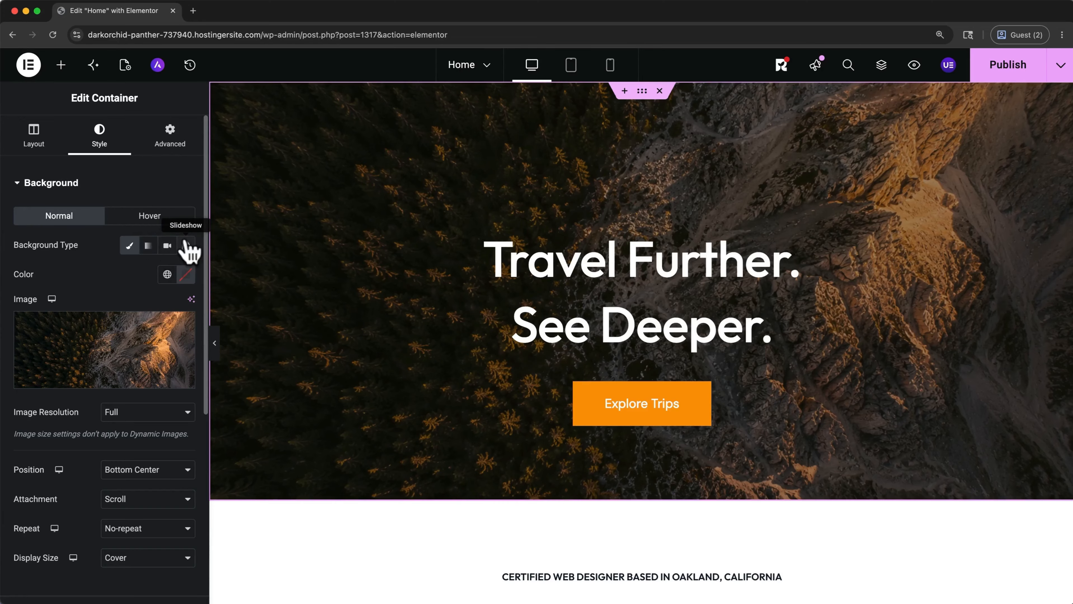
click(167, 246)
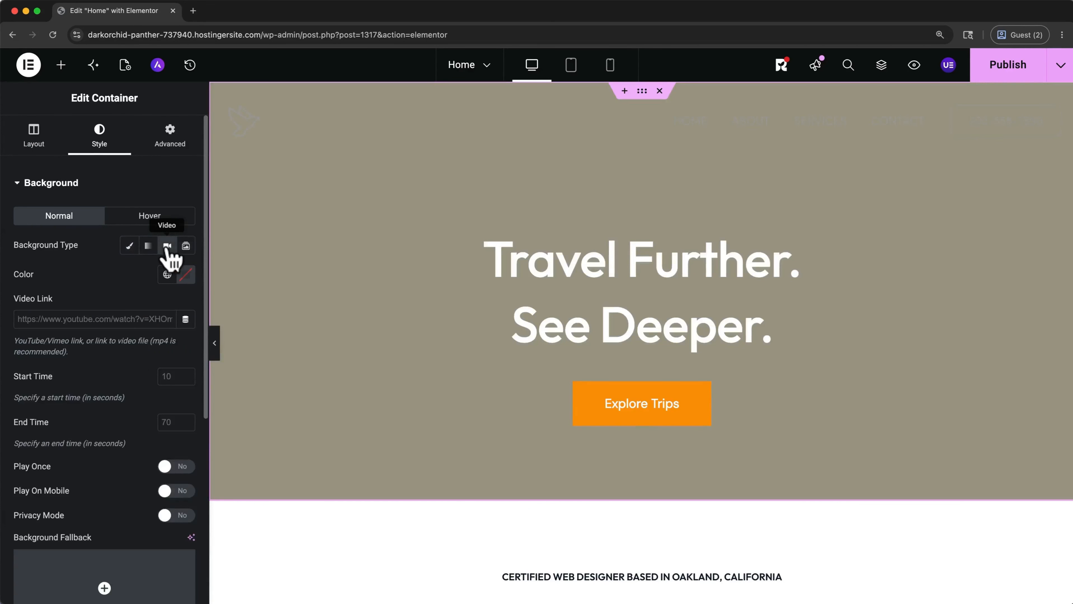
click(186, 247)
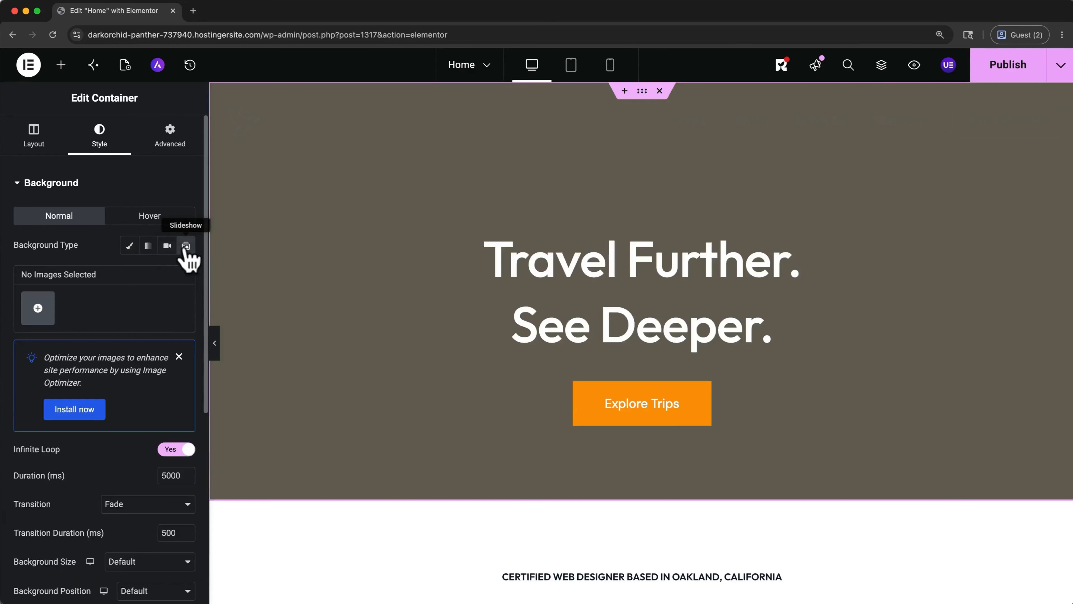
click(129, 248)
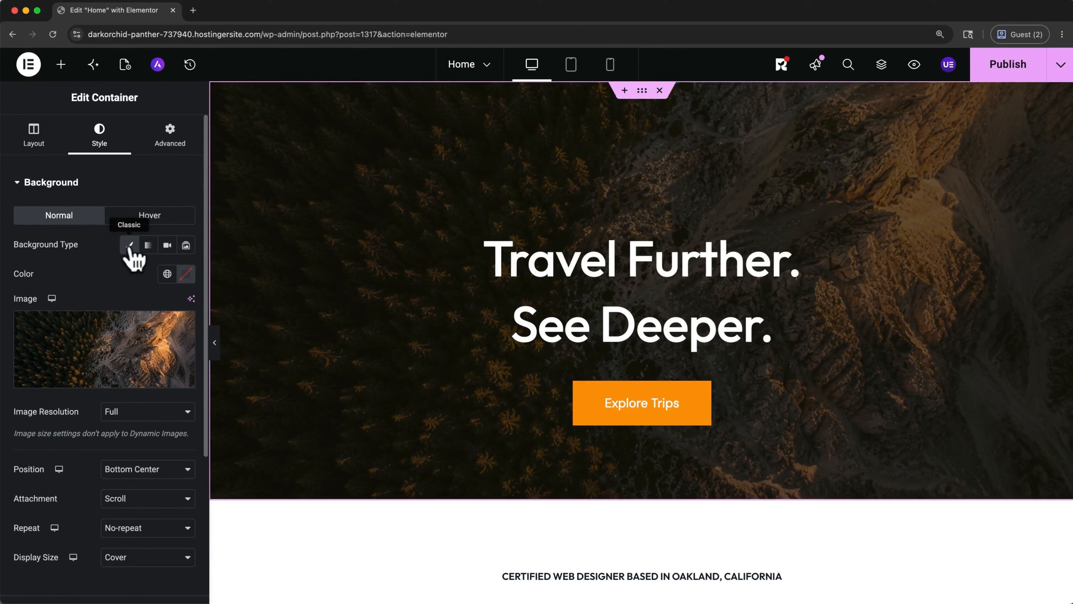
Try a Heading widget with a white global text color between the hero title and the Explore Trips button, and delete it.
click(61, 67)
scroll(21, 127, down, 6)
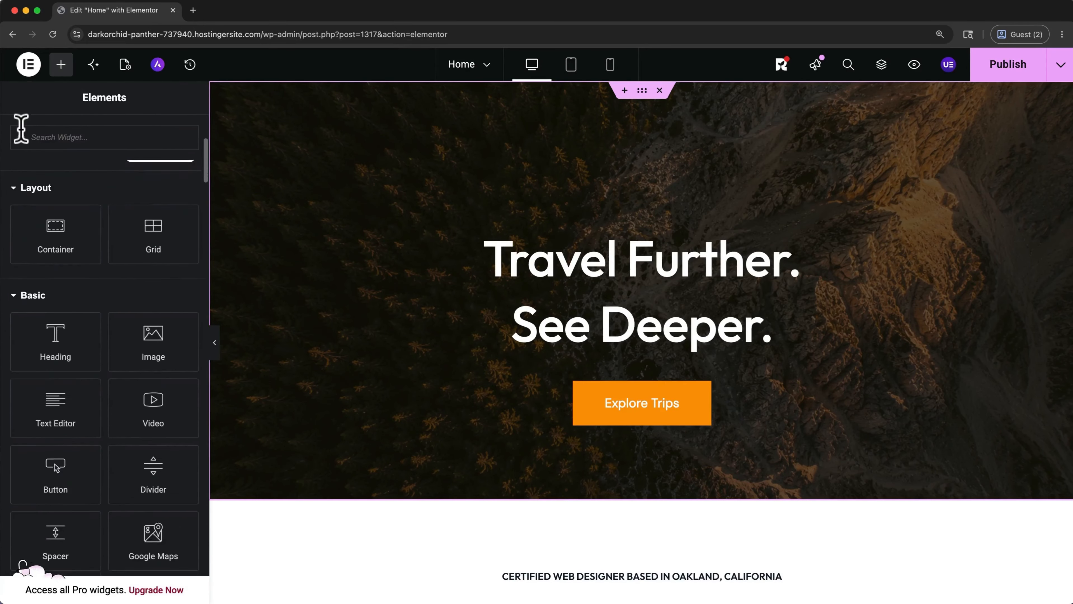
scroll(22, 127, down, 4)
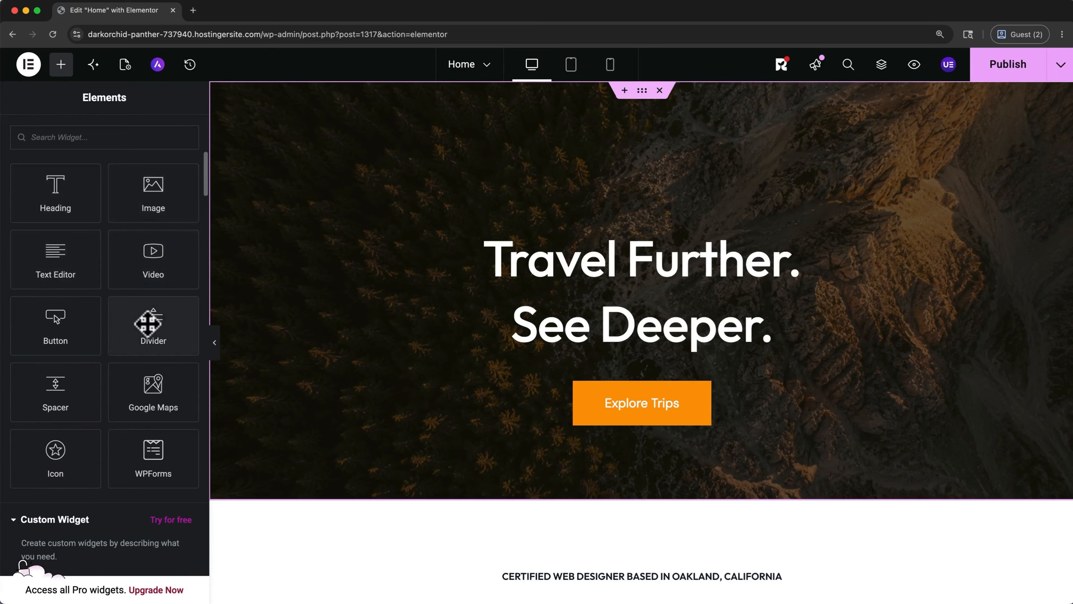
drag(59, 191, 557, 358)
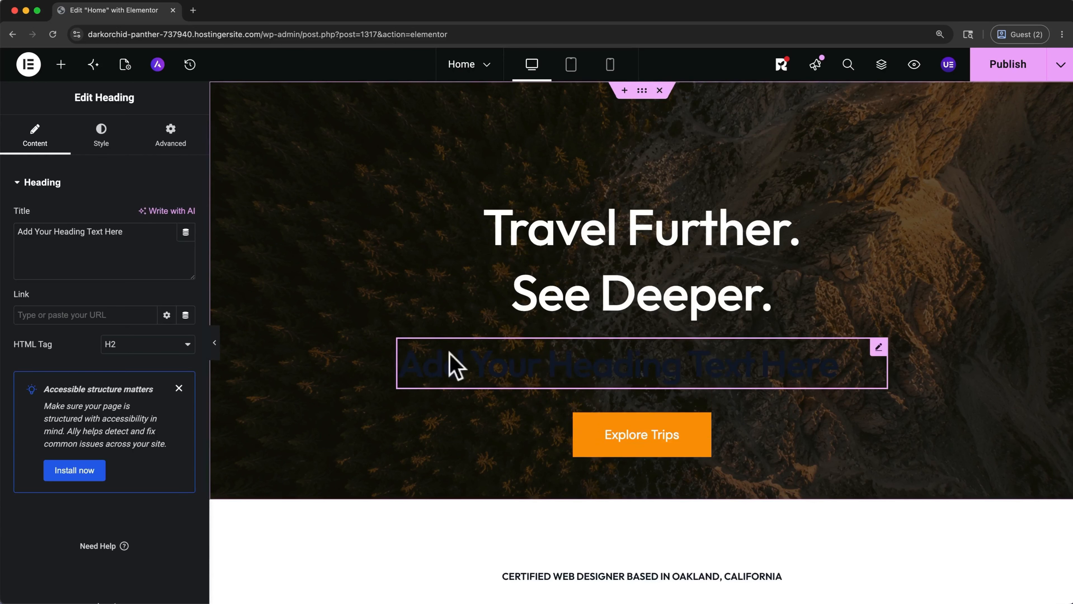
click(100, 146)
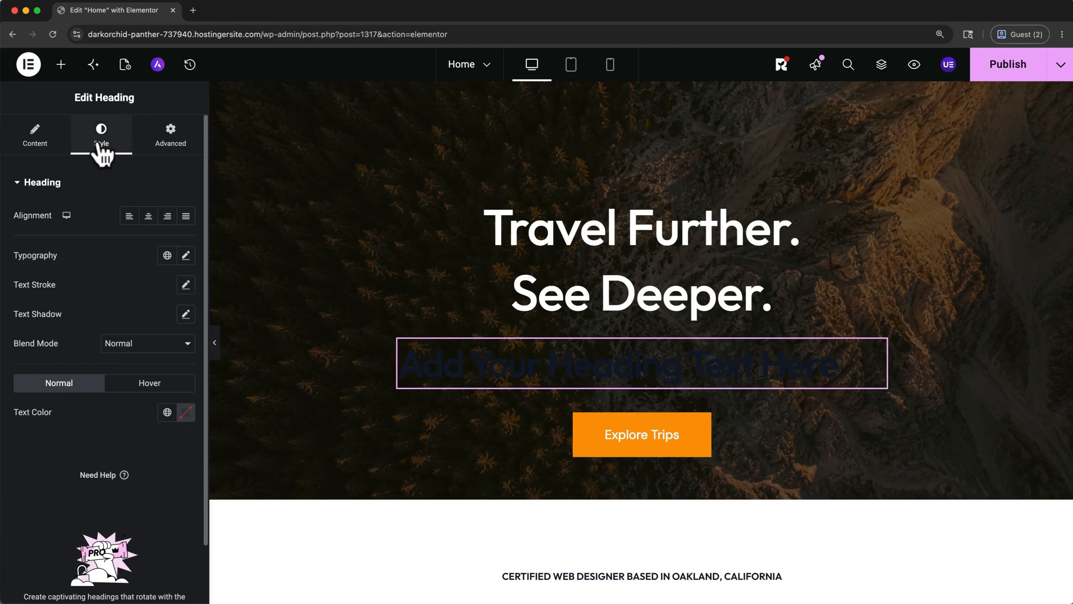
click(167, 412)
click(67, 389)
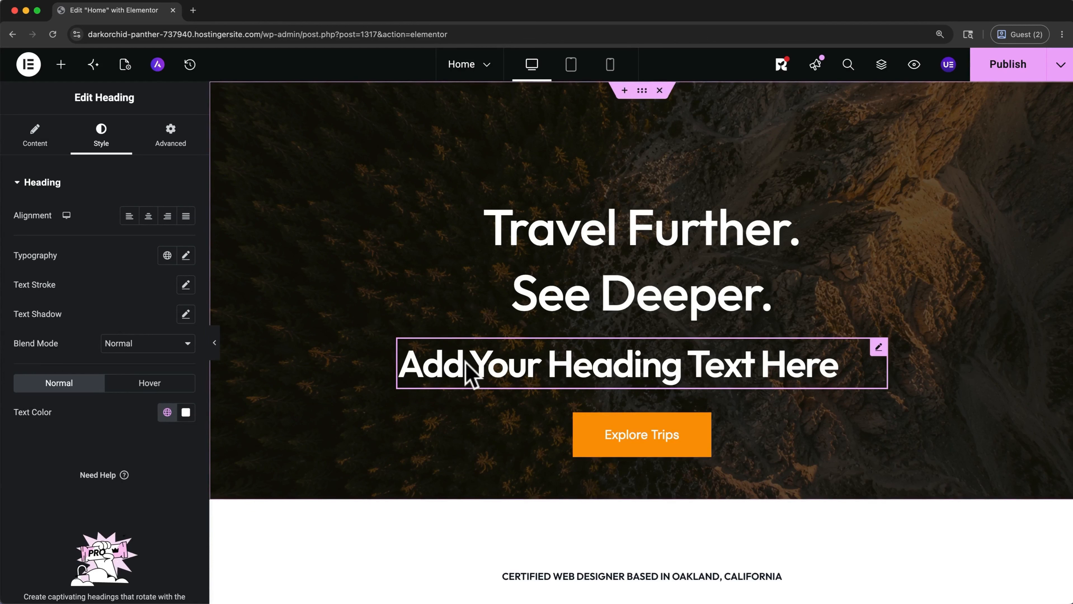
right_click(469, 369)
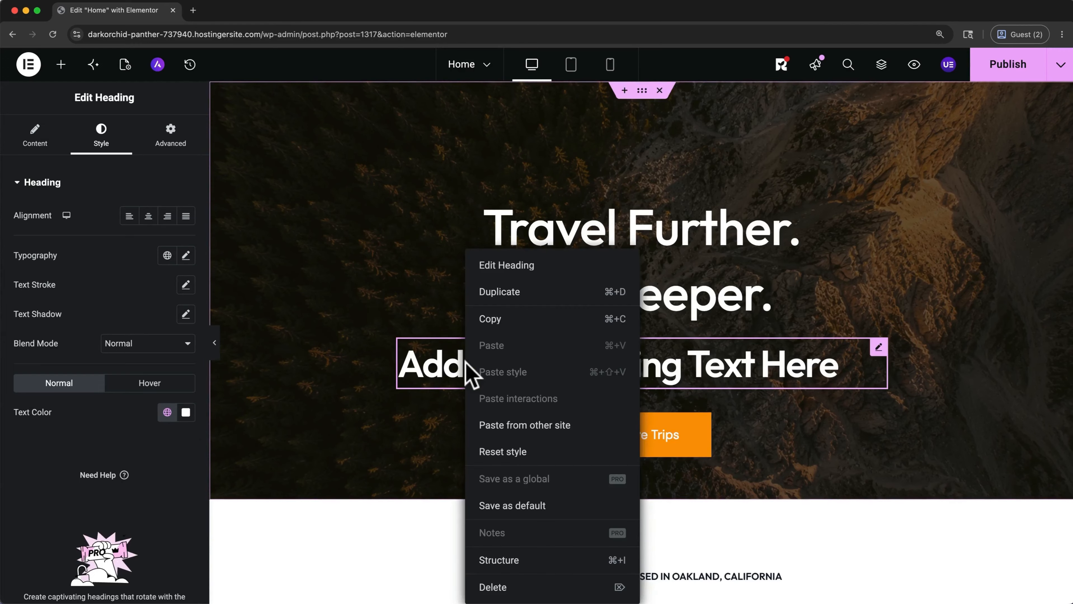
click(503, 589)
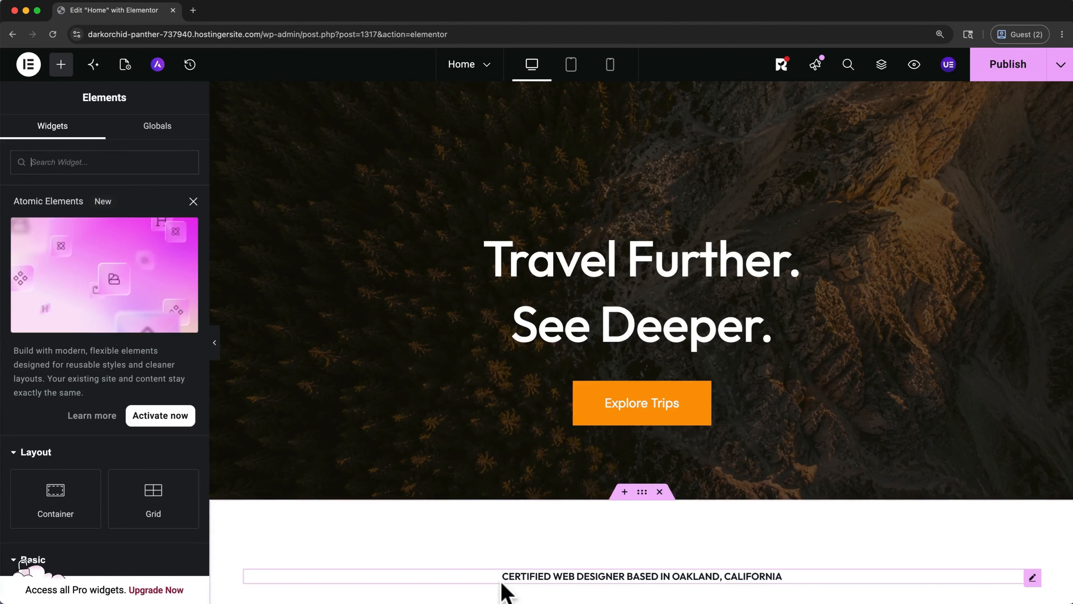
Delete the client testimonial section below the service cards and undo the deletion.
scroll(502, 584, down, 10)
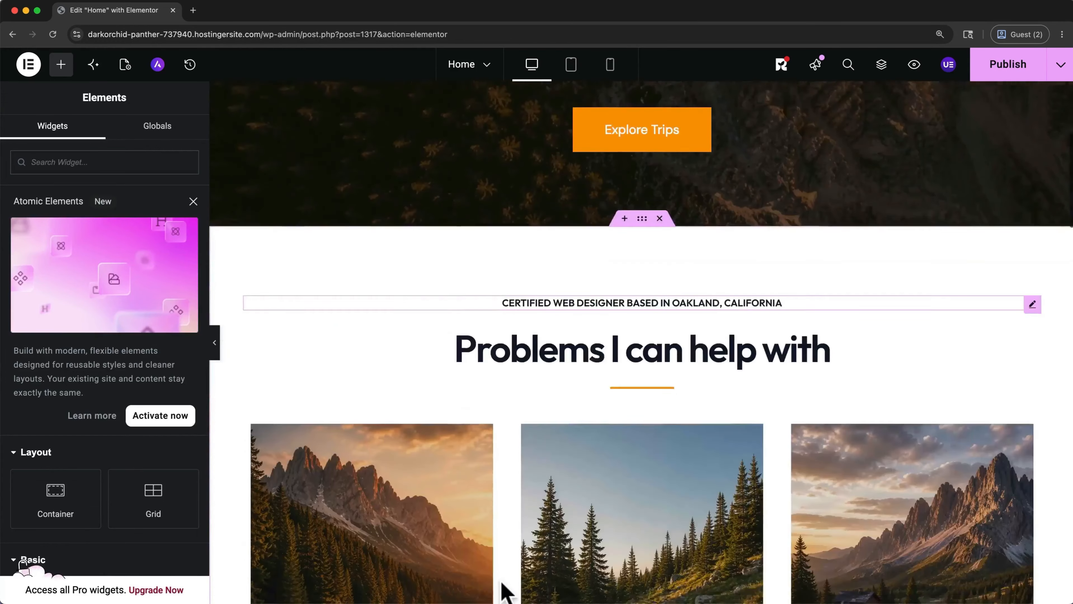
scroll(502, 589, down, 11)
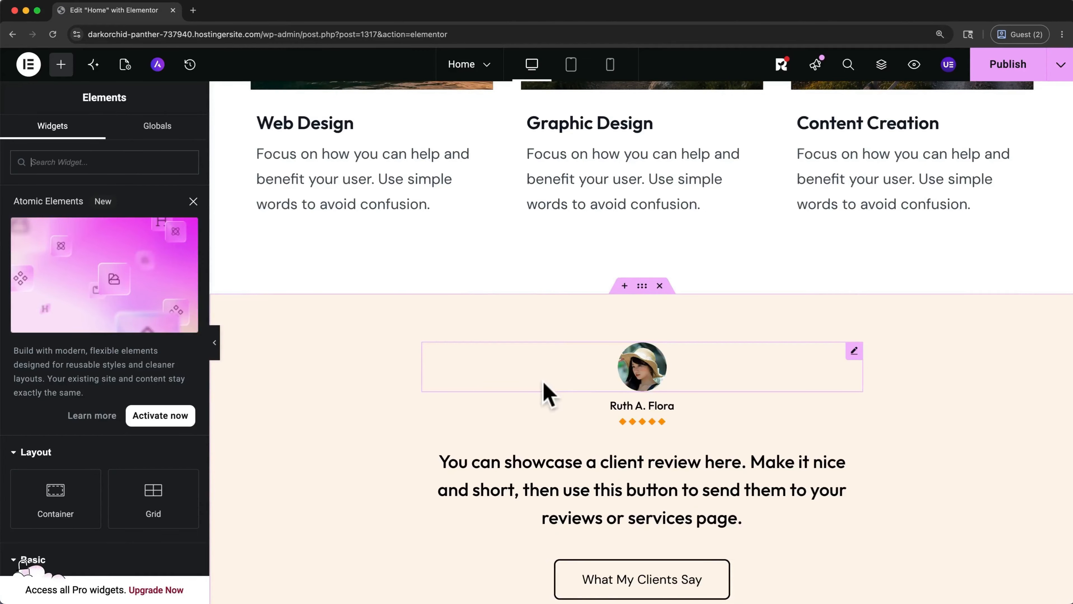
click(658, 286)
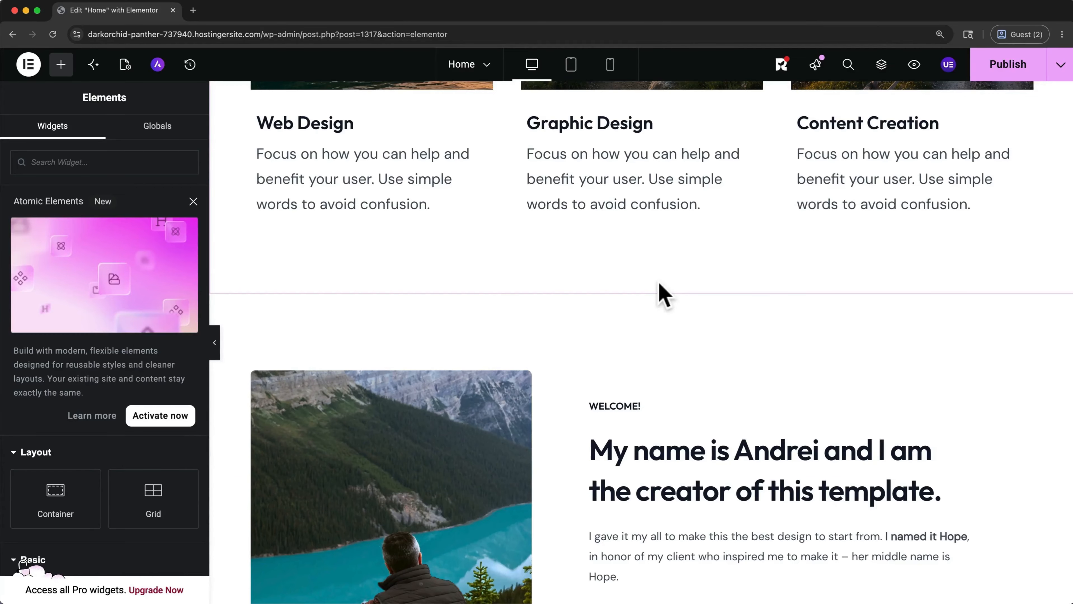
key(super+z)
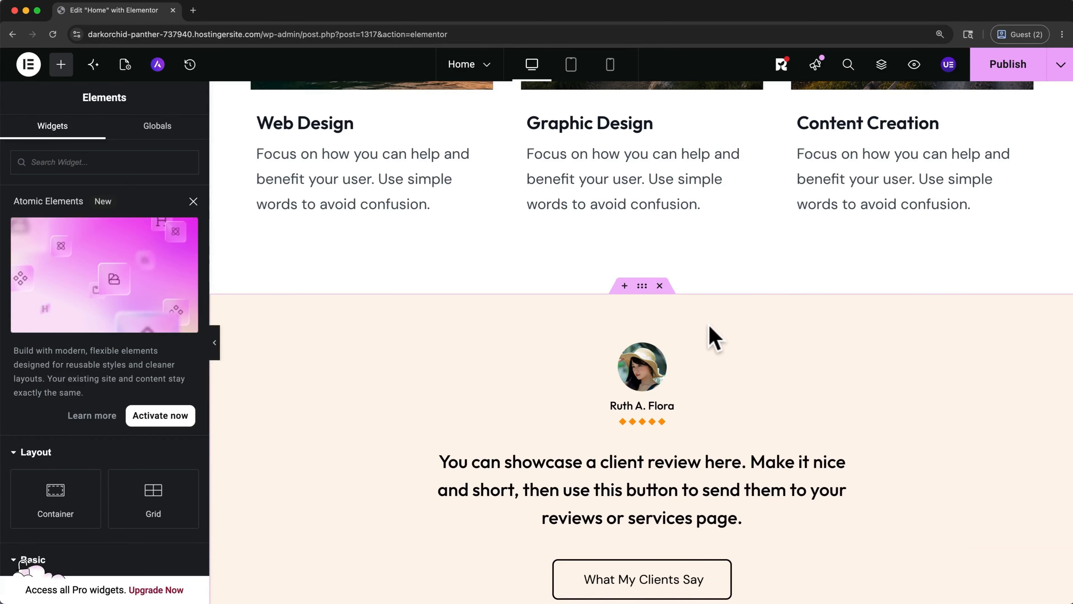
Set the hero title's padding to 5 px on all sides.
scroll(716, 339, up, 20)
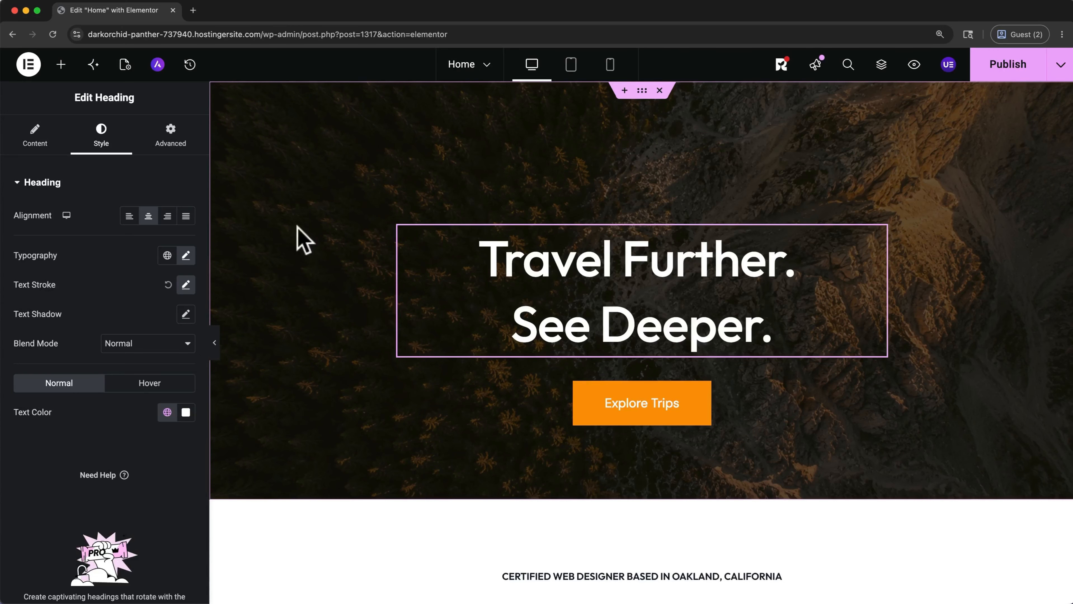
click(173, 136)
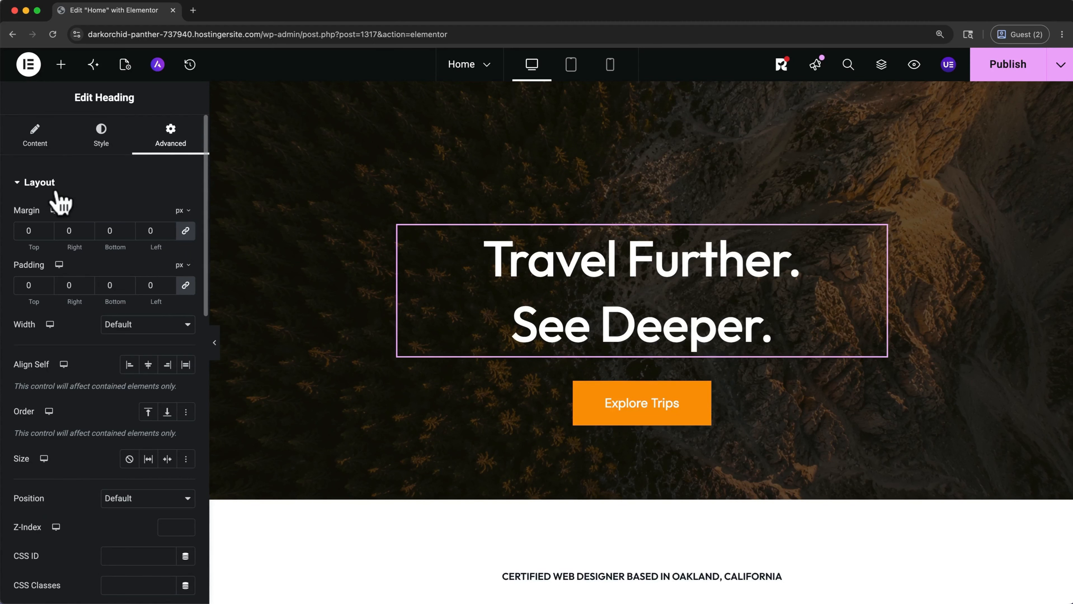
click(36, 291)
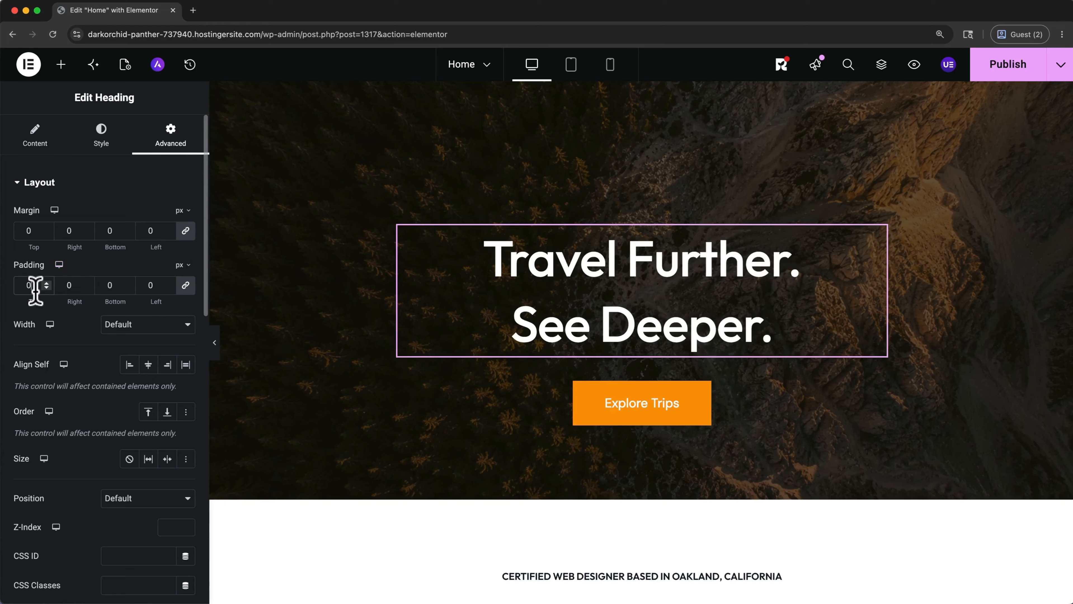
key(BackSpace)
text(5)
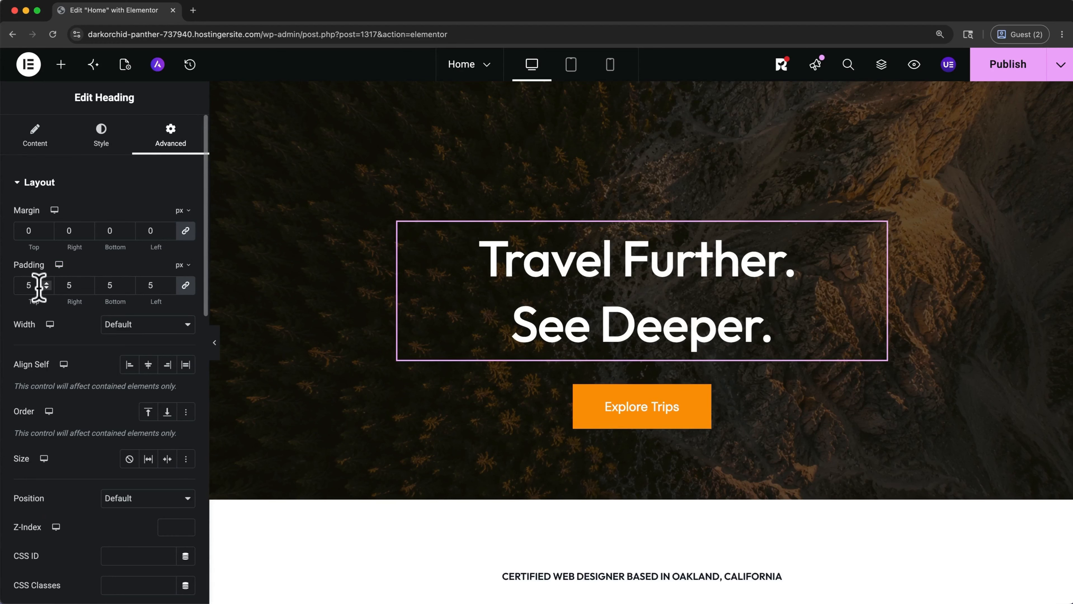
Try a Spacer widget of 152 px between the hero title and the Explore Trips button, and delete it.
click(55, 67)
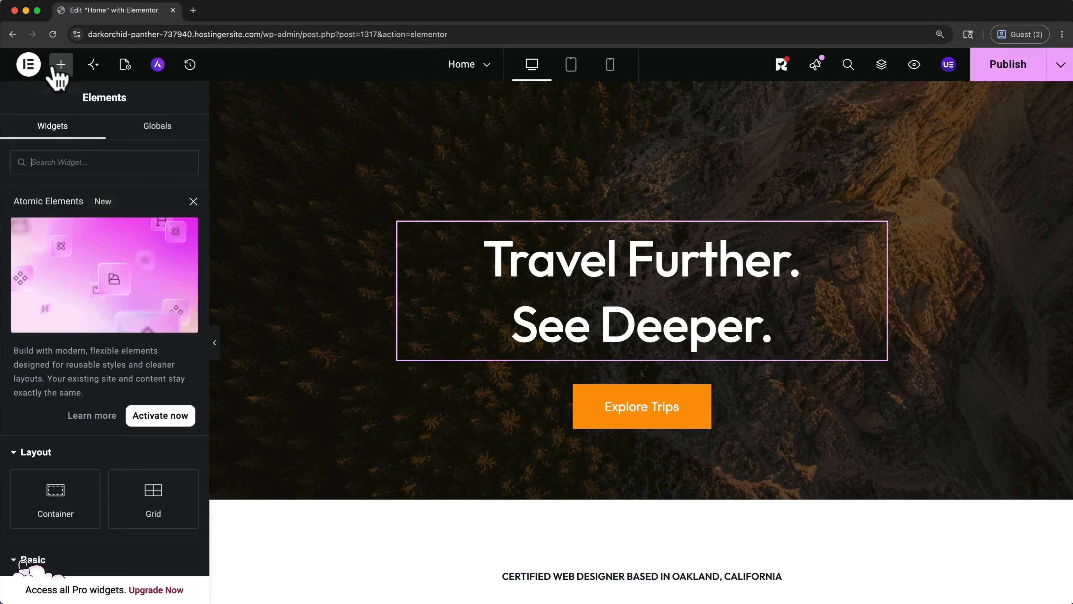
scroll(96, 288, down, 5)
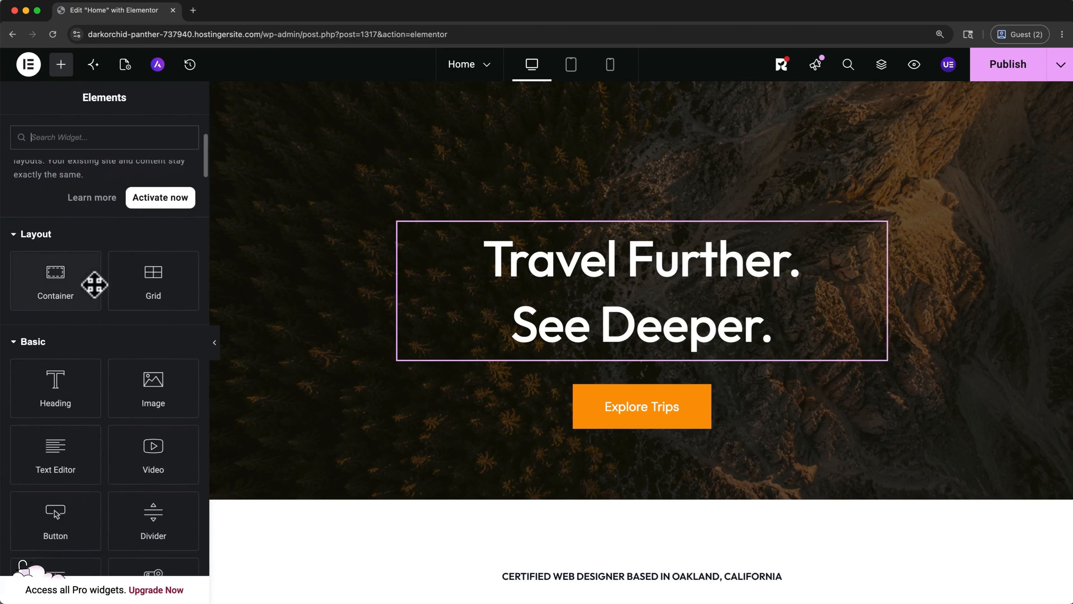
scroll(94, 284, down, 3)
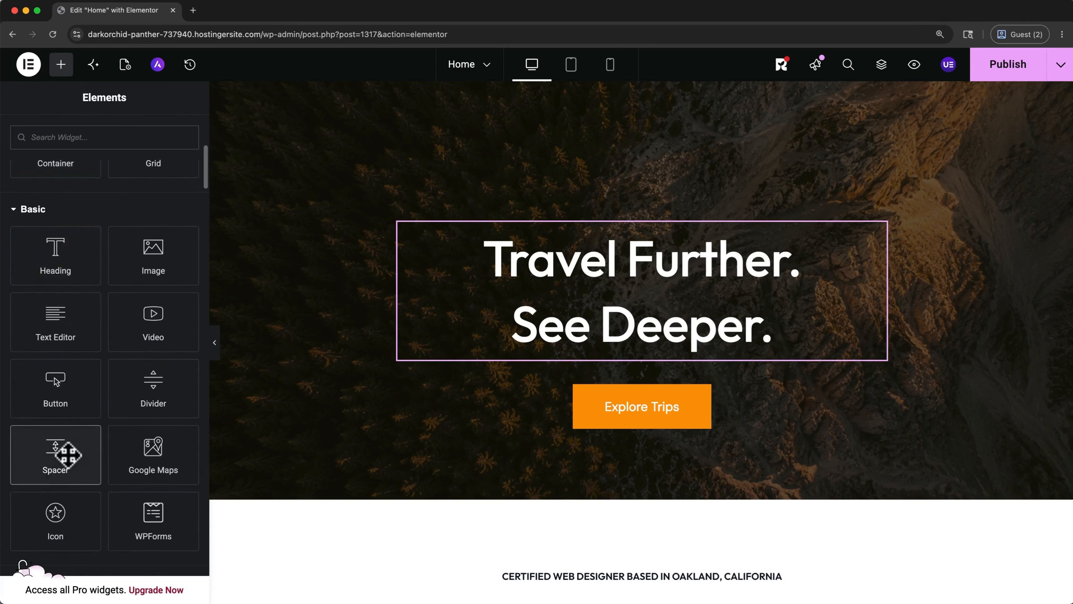
drag(67, 455, 572, 372)
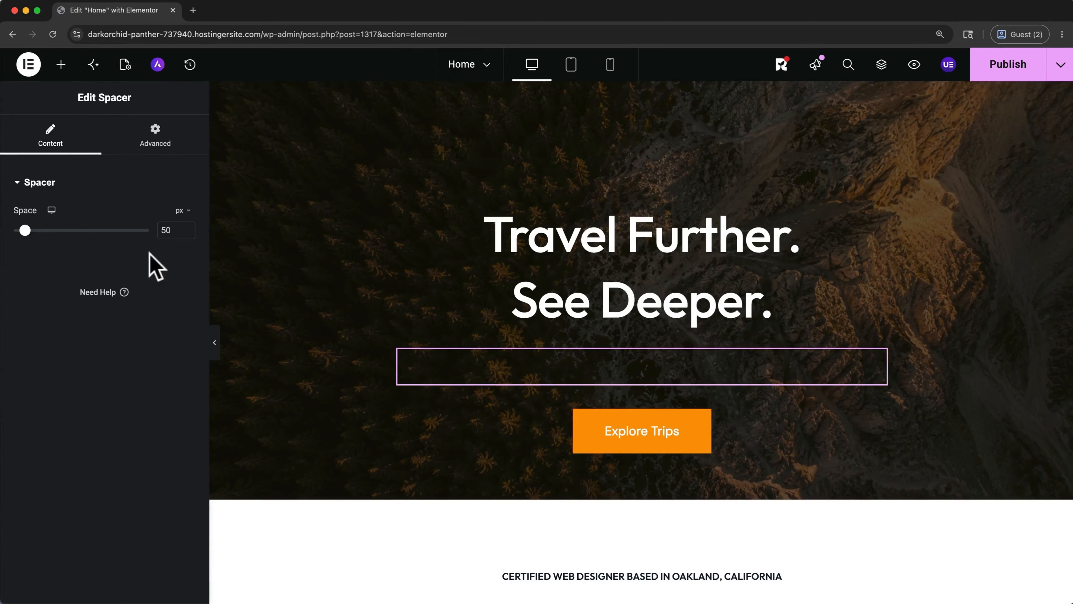
drag(25, 230, 48, 230)
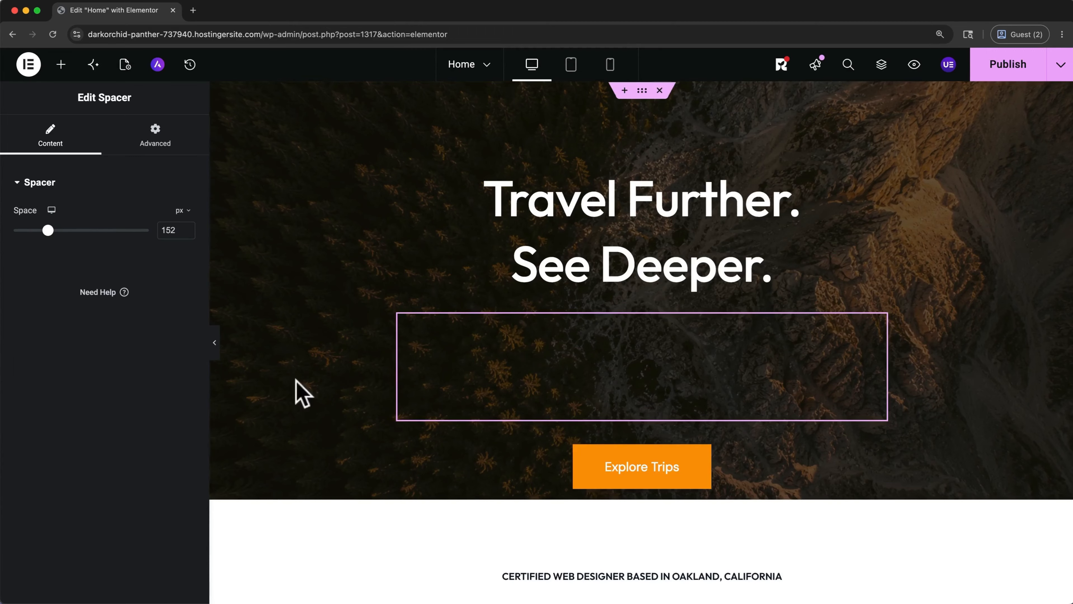
right_click(433, 343)
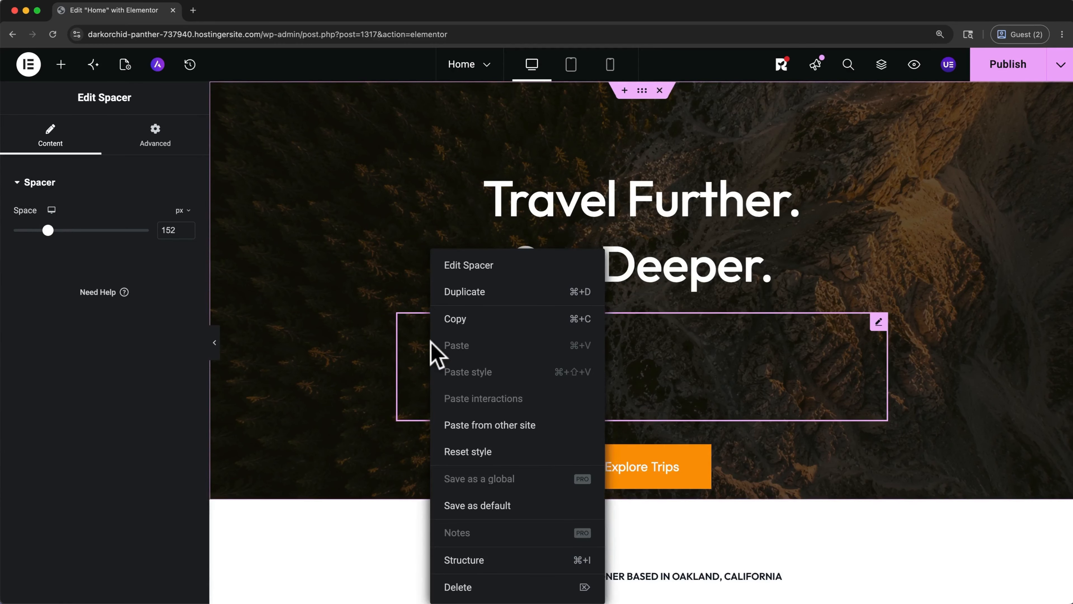
click(480, 586)
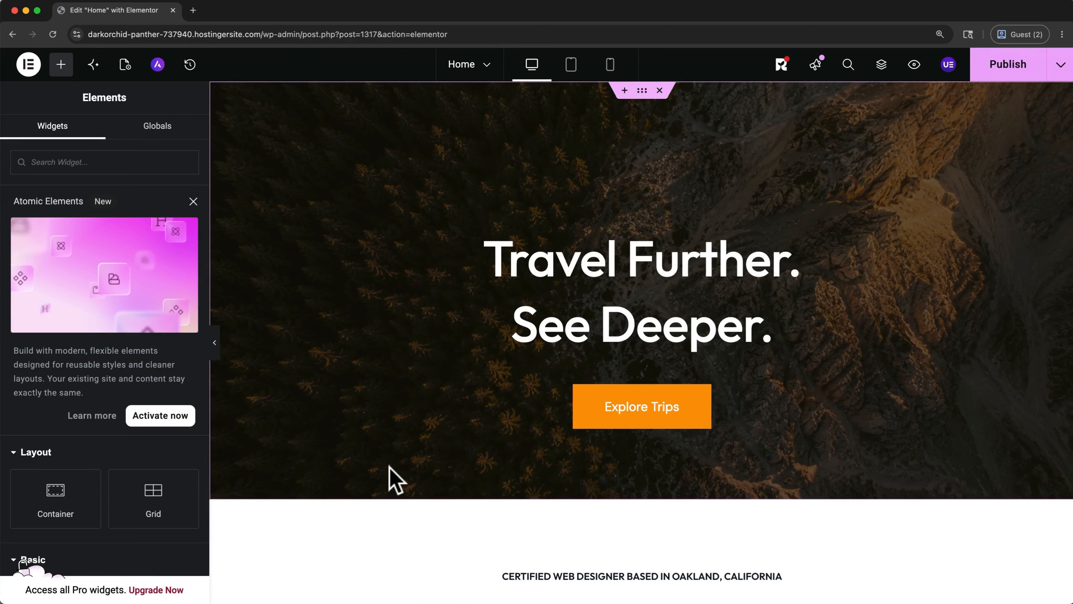
Set the hero container's minimum height to 80 vh in its layout settings.
click(642, 95)
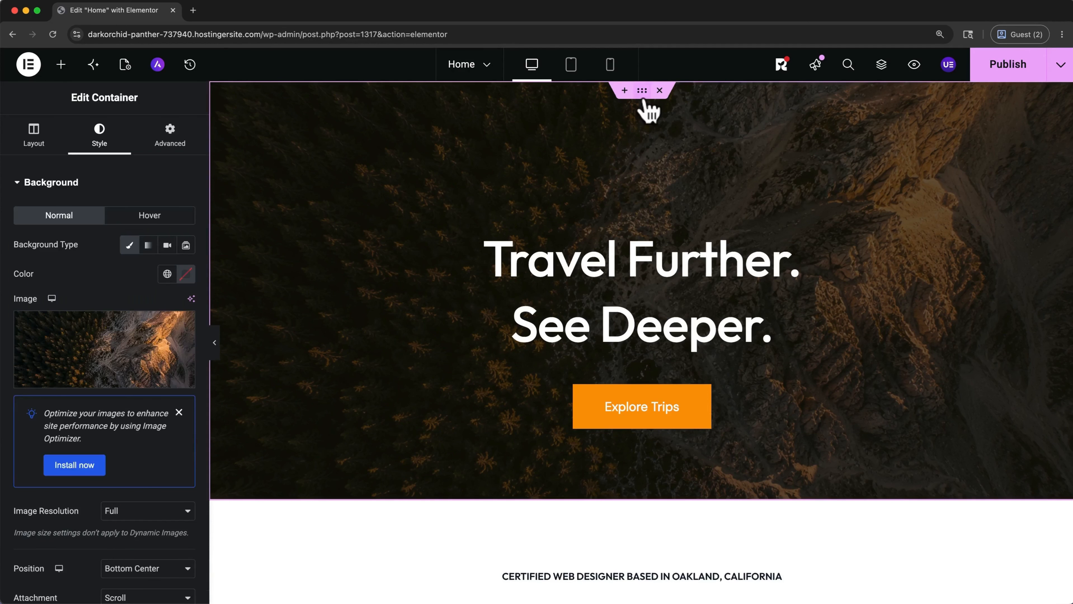
click(42, 146)
drag(125, 342, 122, 344)
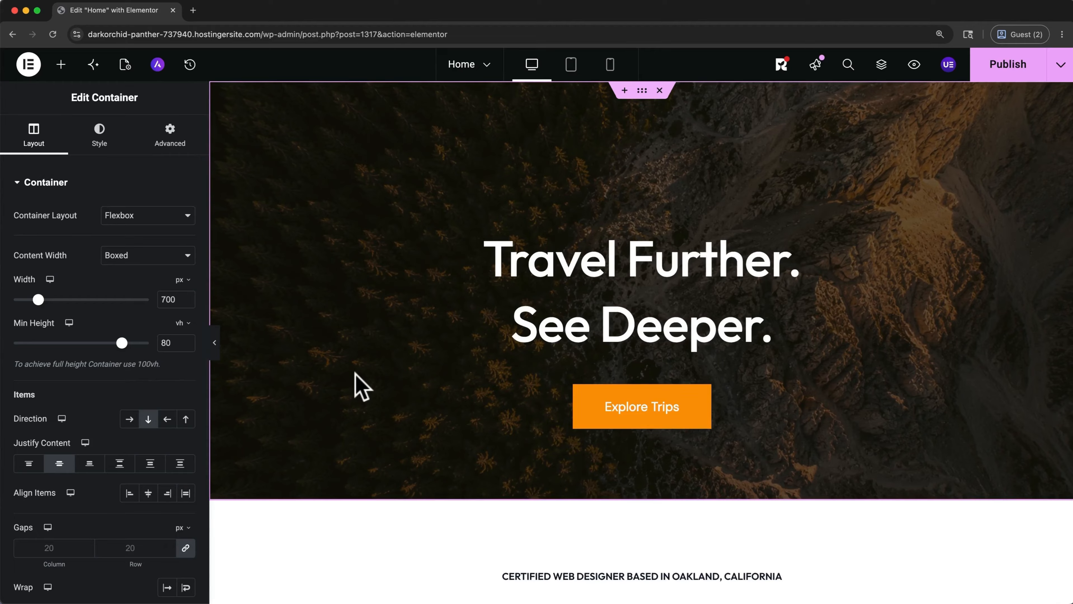
Insert a Flexbox container with two equal columns above the client testimonial section.
scroll(361, 387, down, 5)
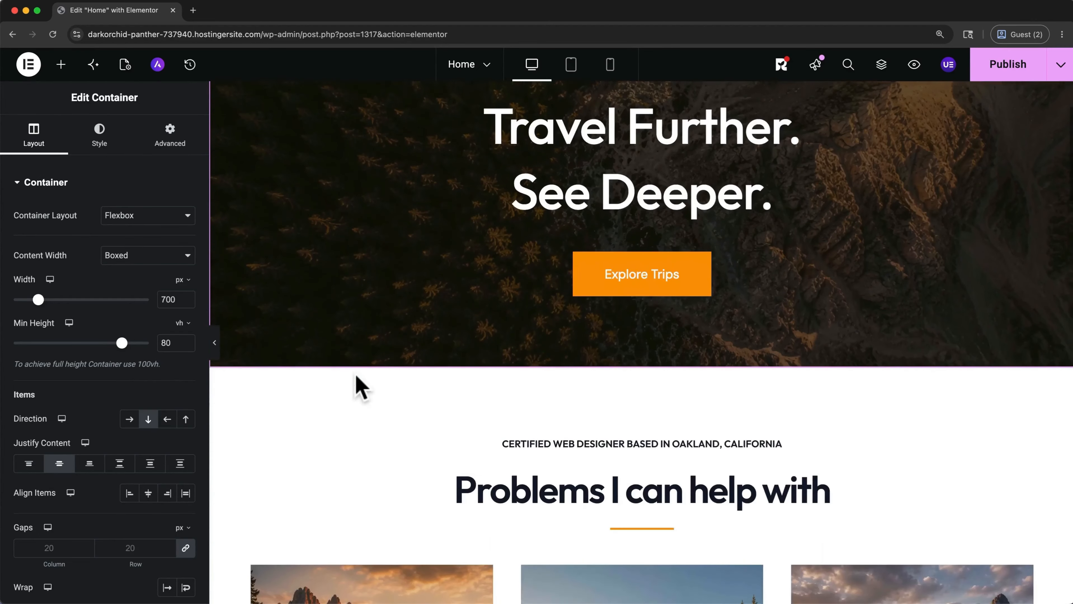
scroll(362, 387, down, 15)
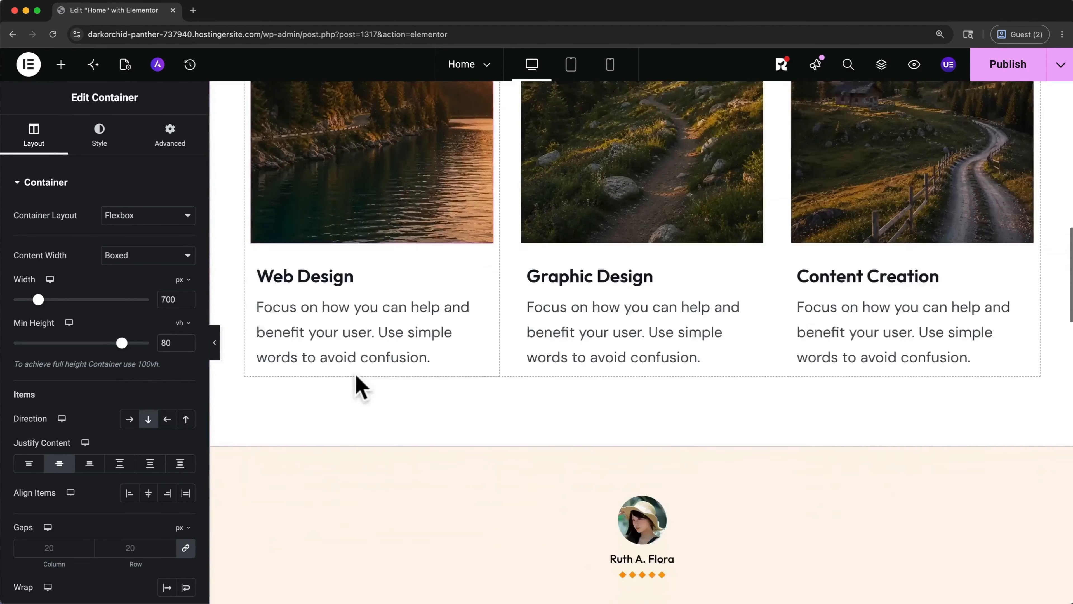
scroll(361, 387, down, 2)
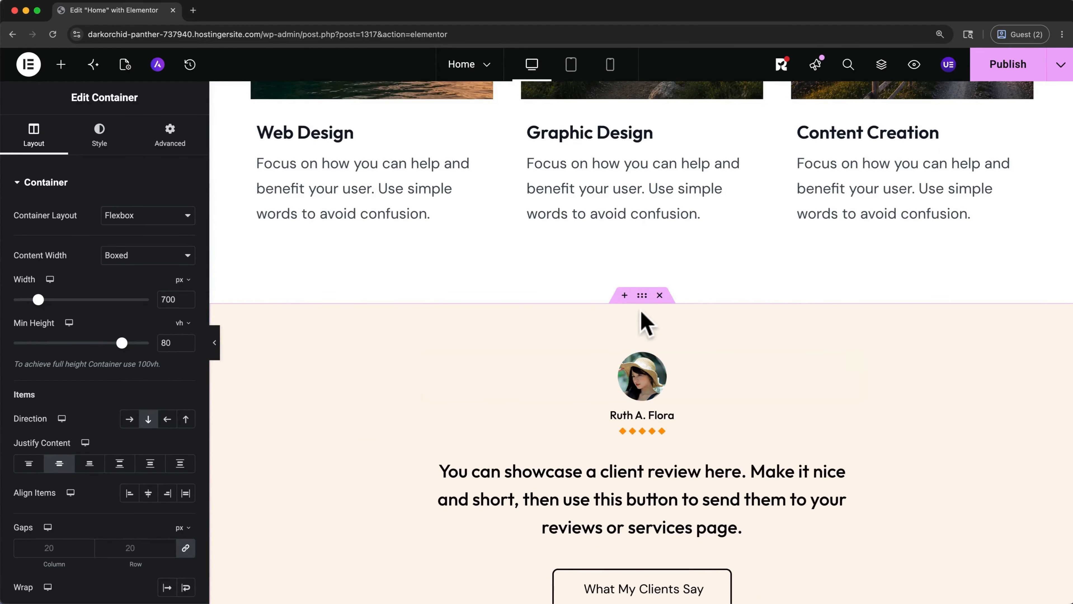
click(624, 296)
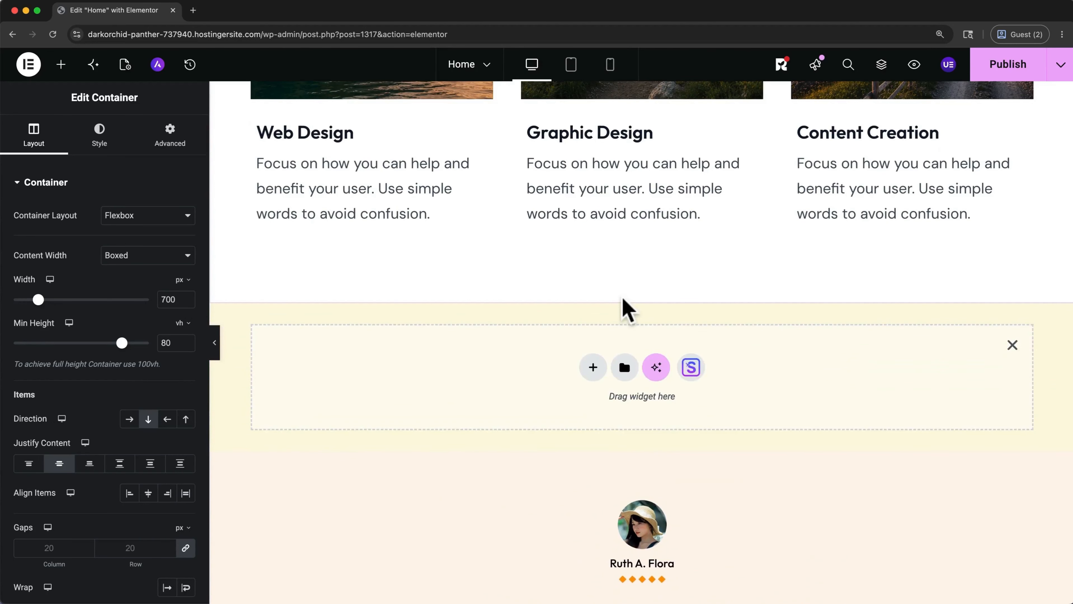
click(593, 366)
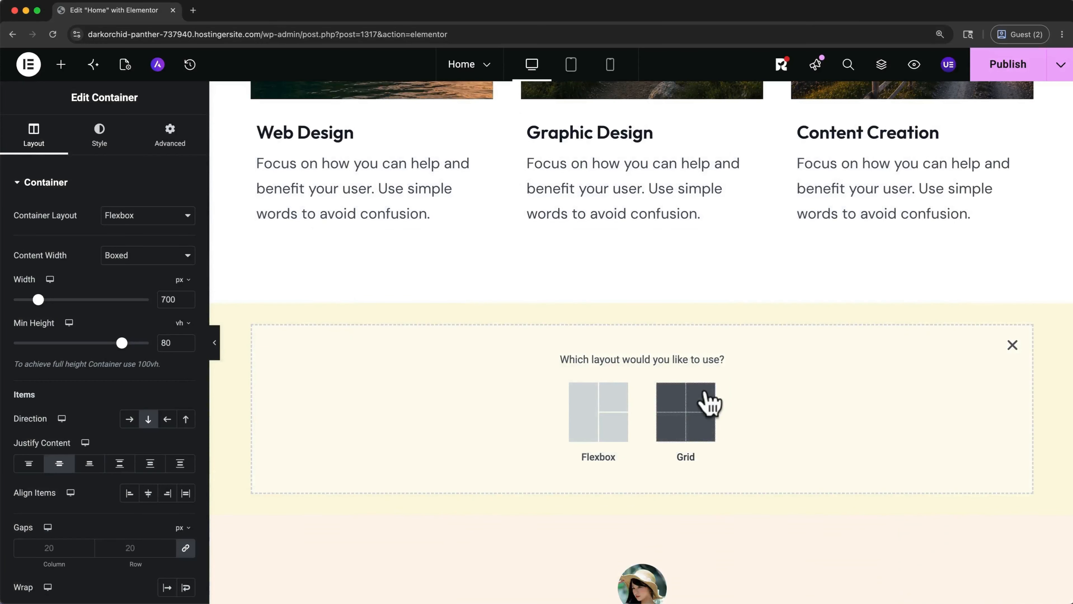
click(608, 425)
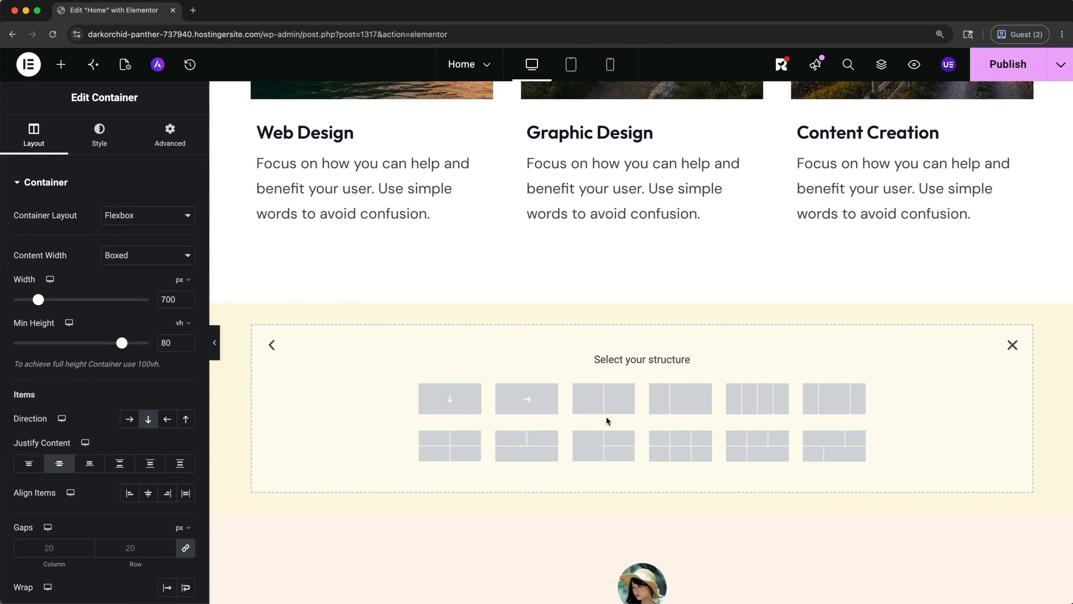
click(593, 402)
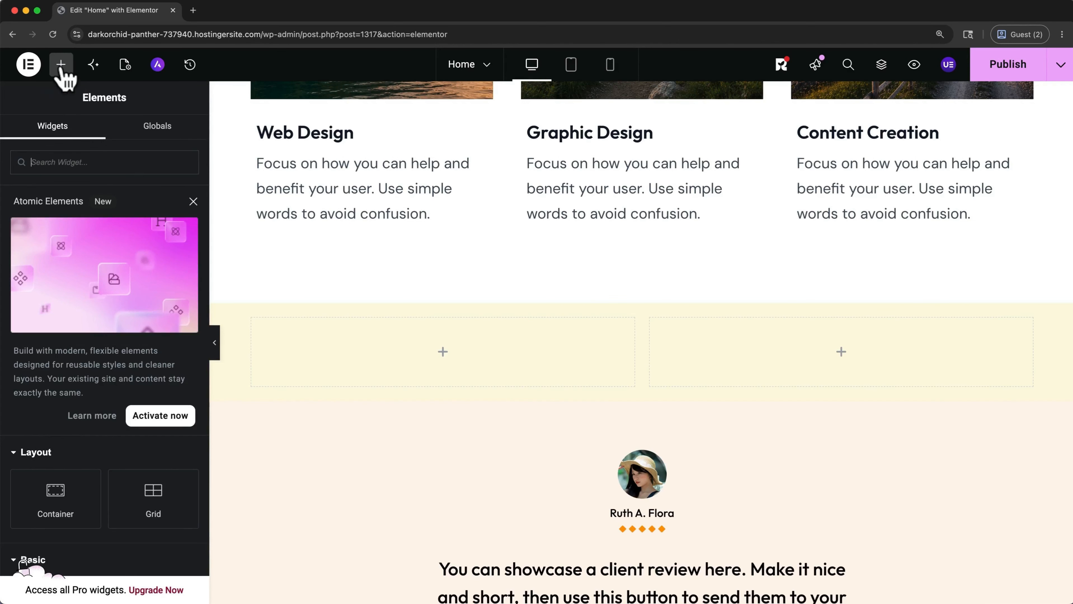
Place an Image widget in each column of the two-column container, and delete the whole container.
scroll(76, 198, down, 10)
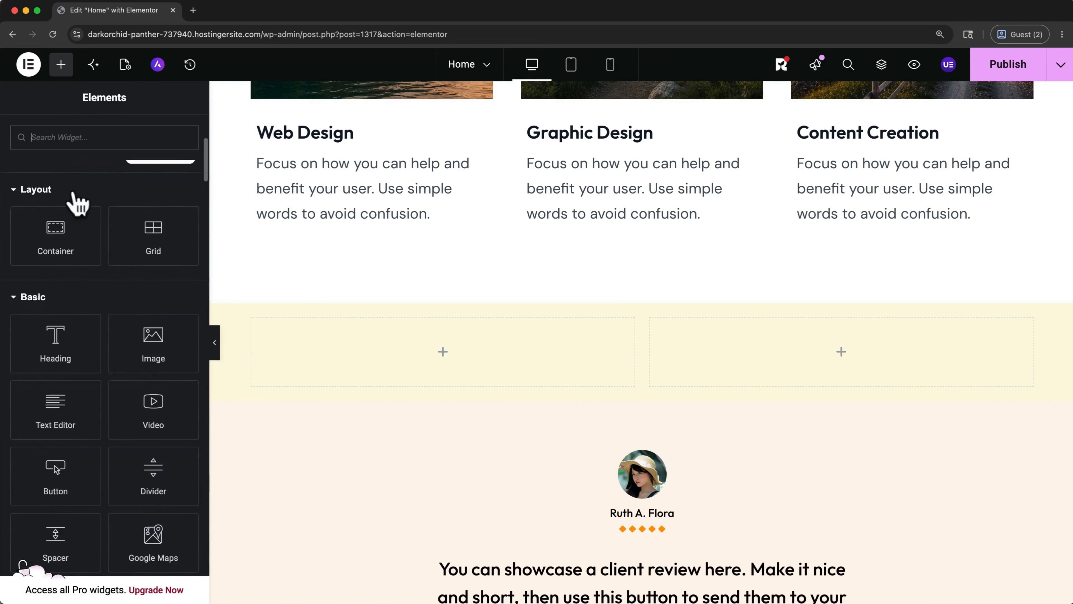
drag(151, 261, 372, 332)
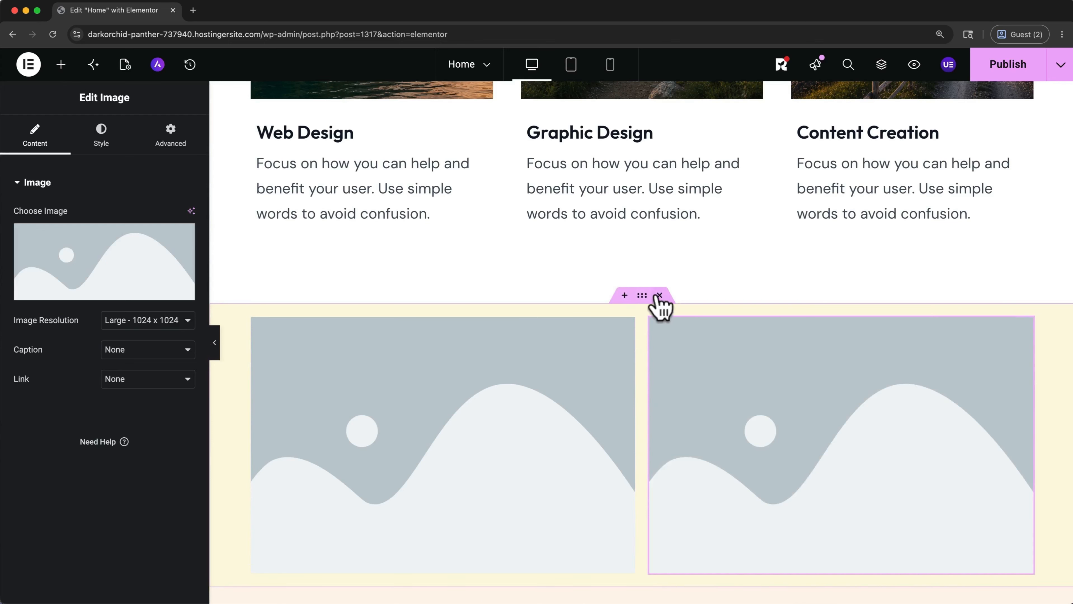
click(660, 295)
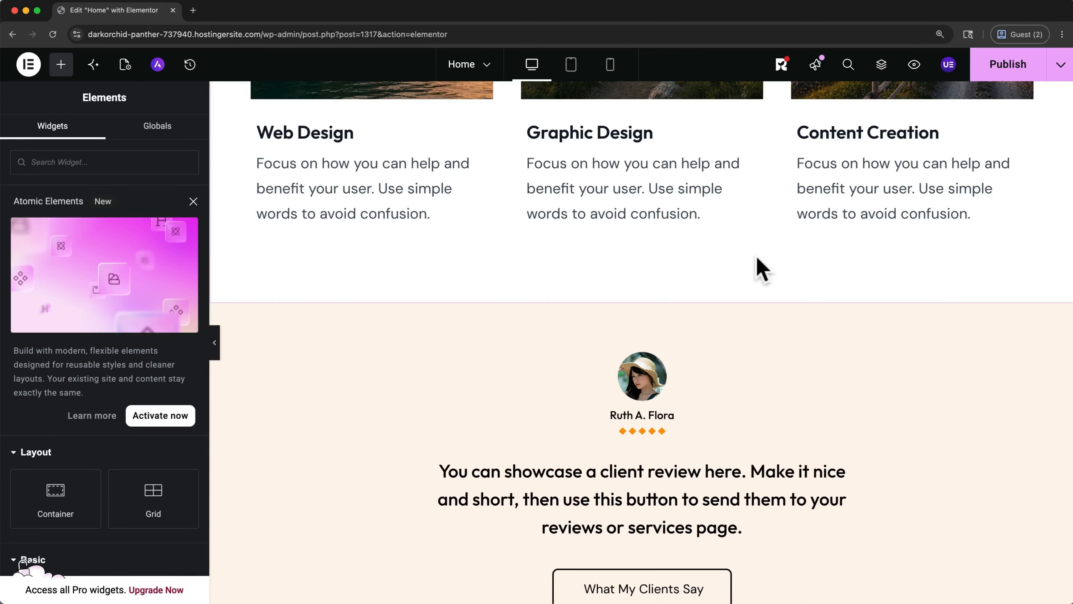
Browse the Blocks template library for a section above the client testimonial, preview the two-column image block with call-to-action buttons, and close the library.
click(624, 296)
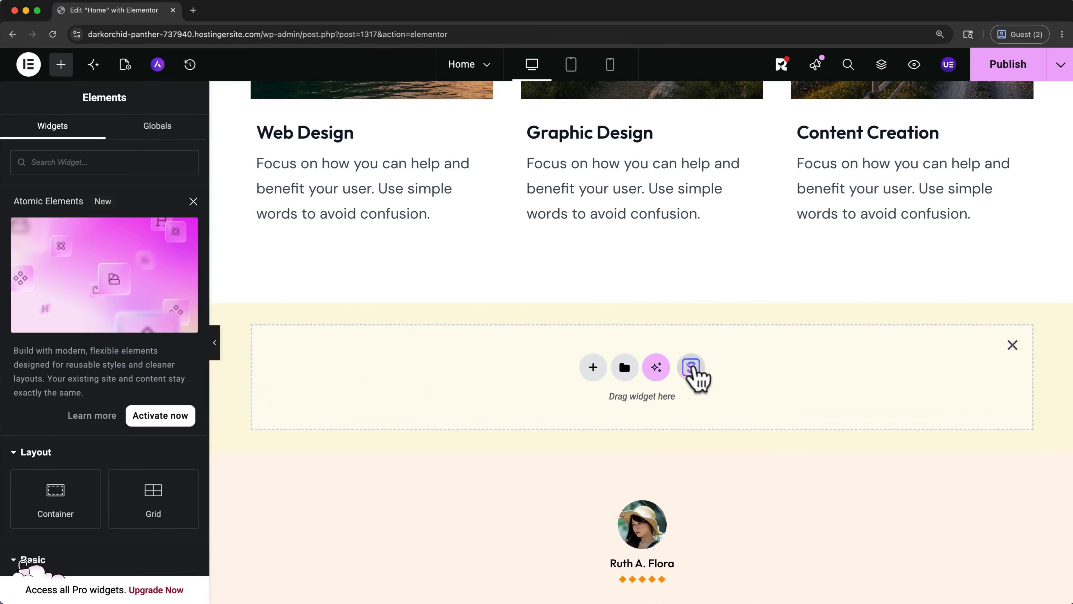
click(692, 367)
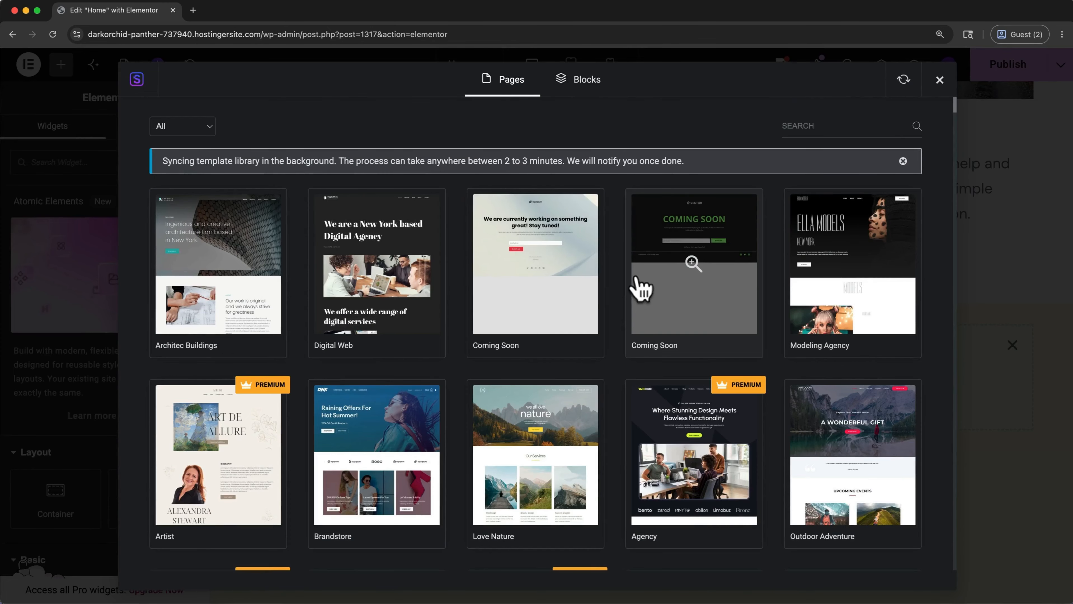
click(577, 90)
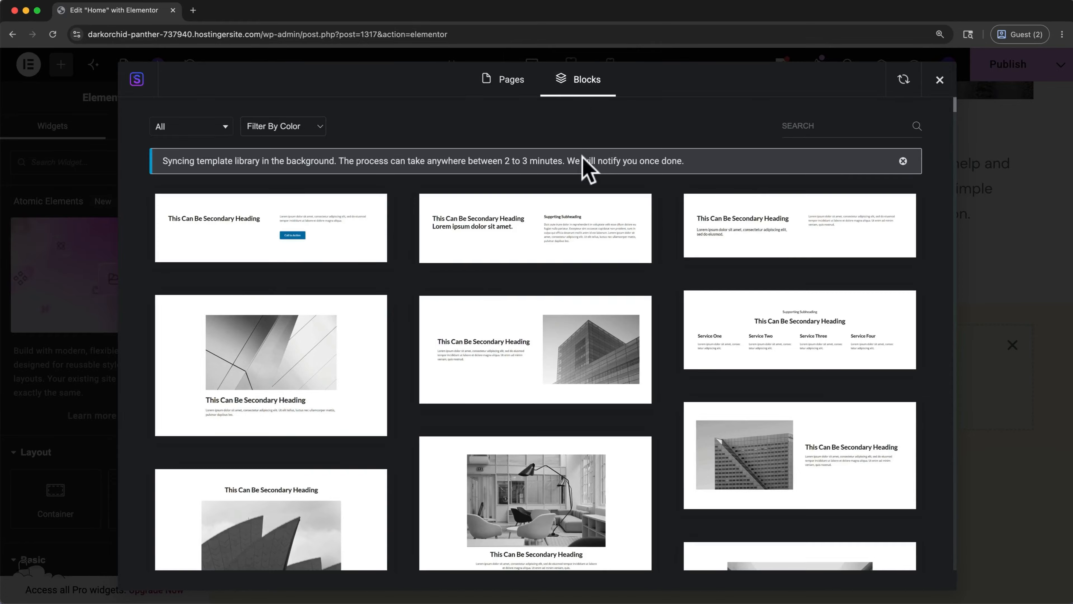
scroll(575, 256, down, 7)
scroll(575, 256, down, 5)
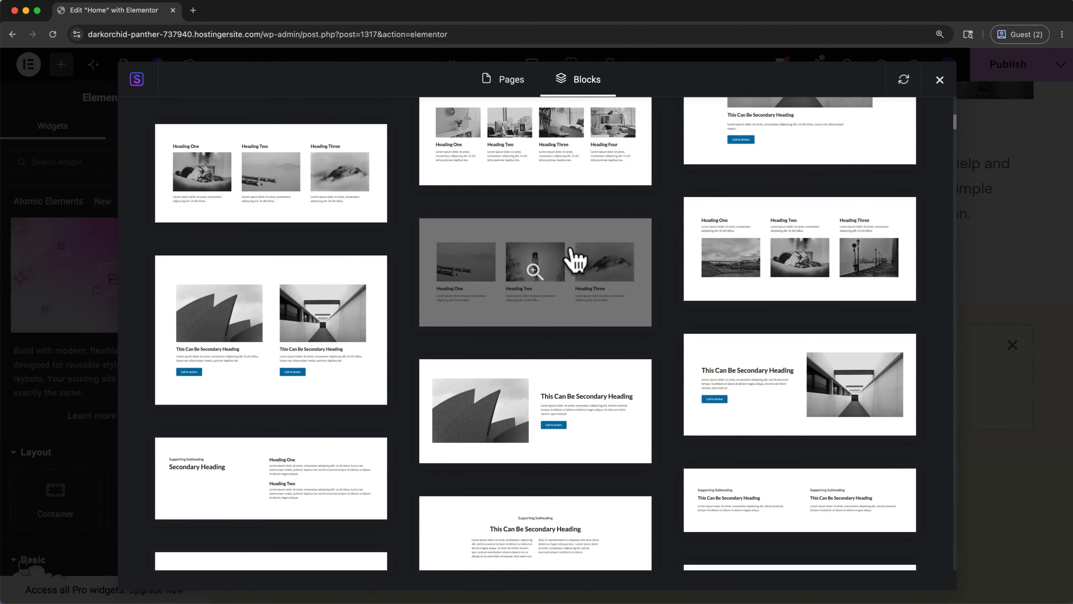
click(378, 372)
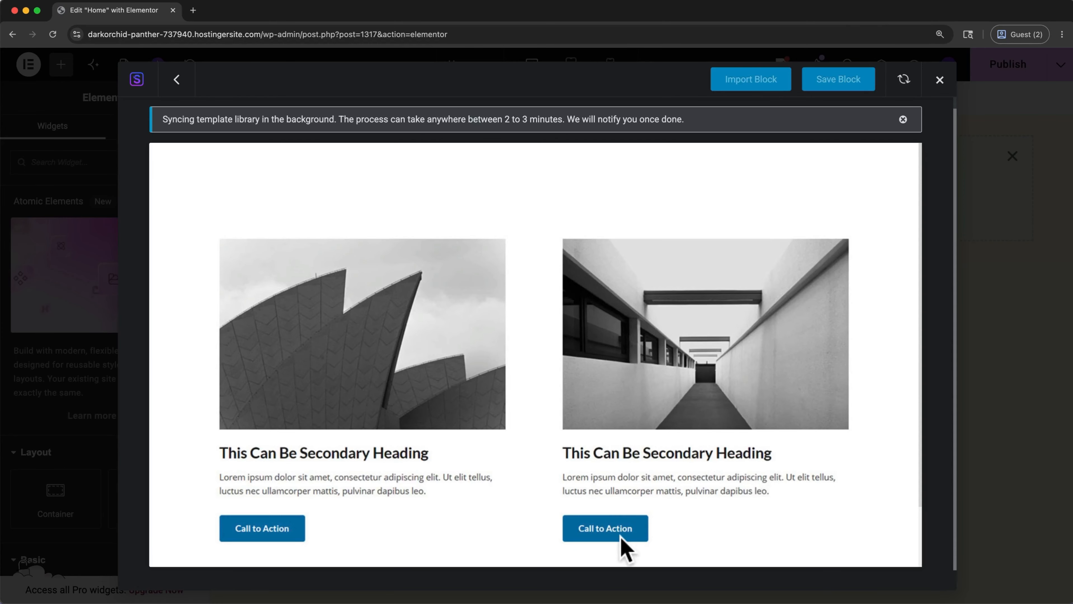
click(940, 81)
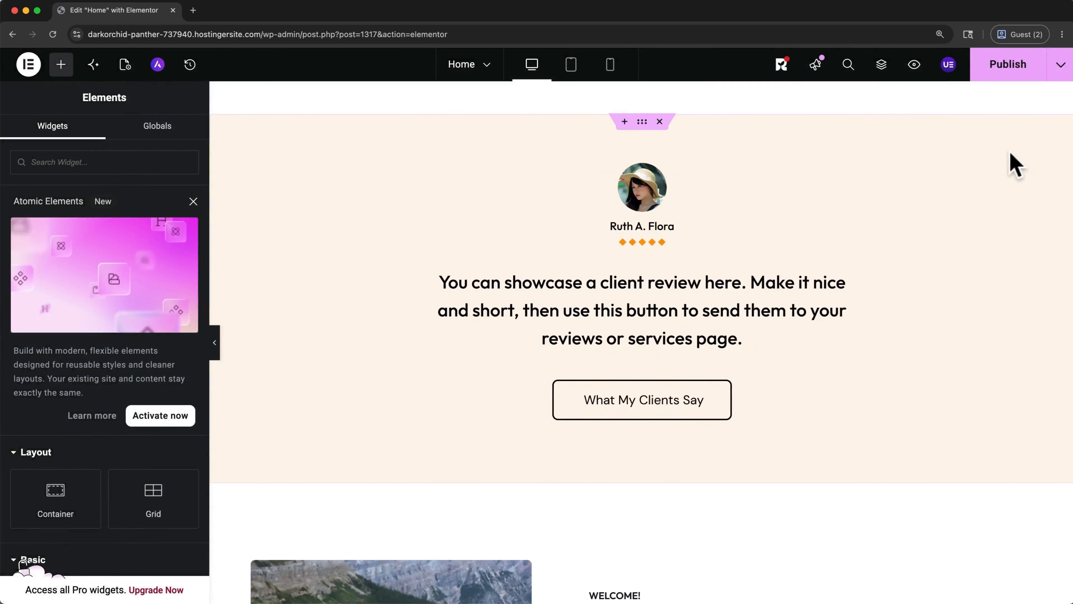
Try #3D5F6D as the Primary global color in Site Settings, and discard the change.
scroll(1015, 161, up, 15)
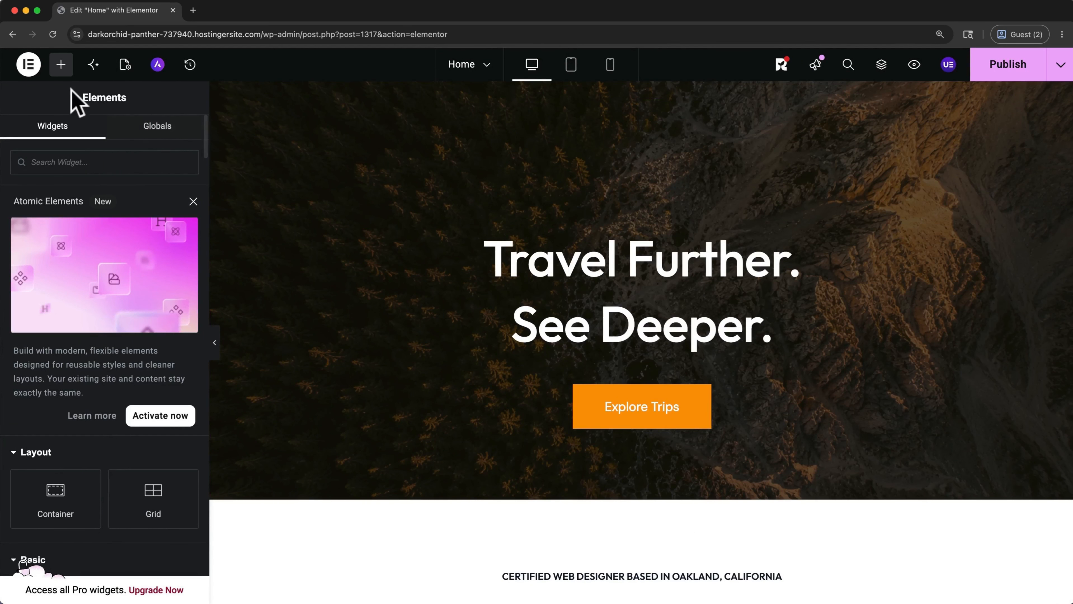
click(30, 65)
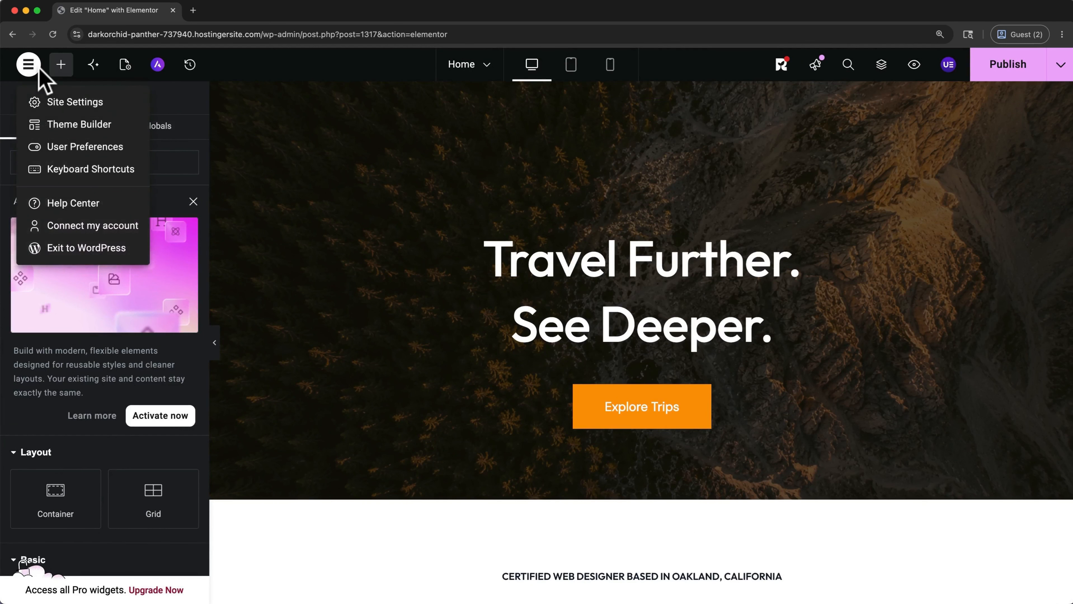
click(59, 102)
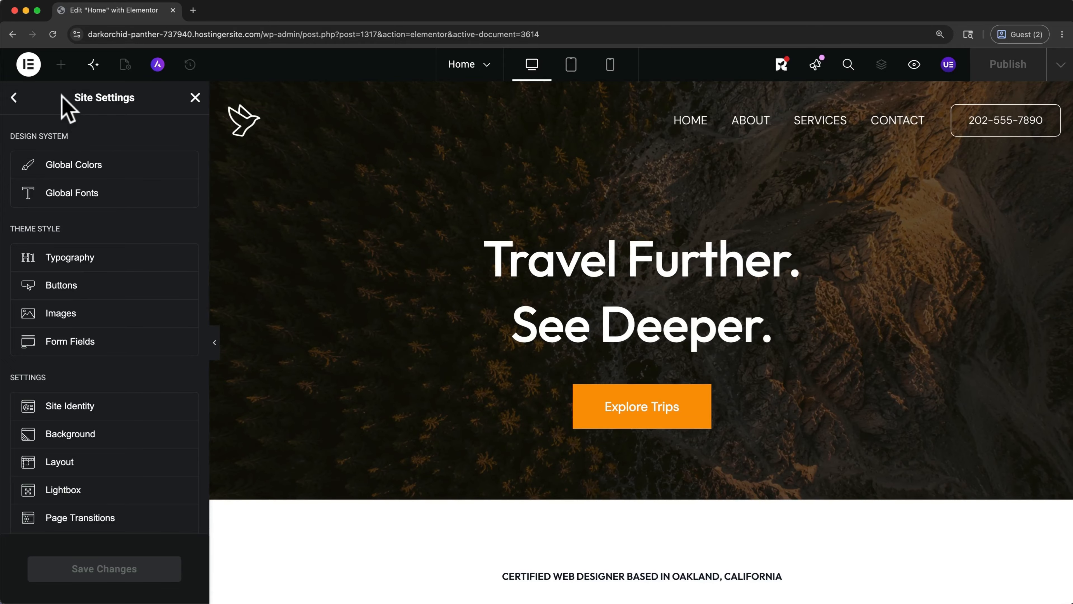
click(99, 163)
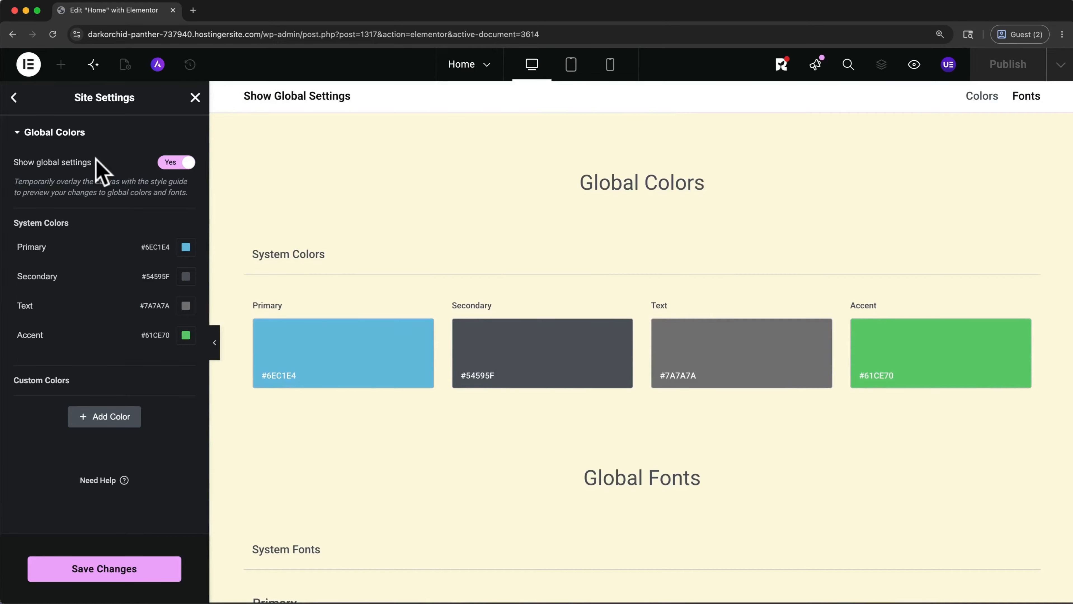
click(344, 376)
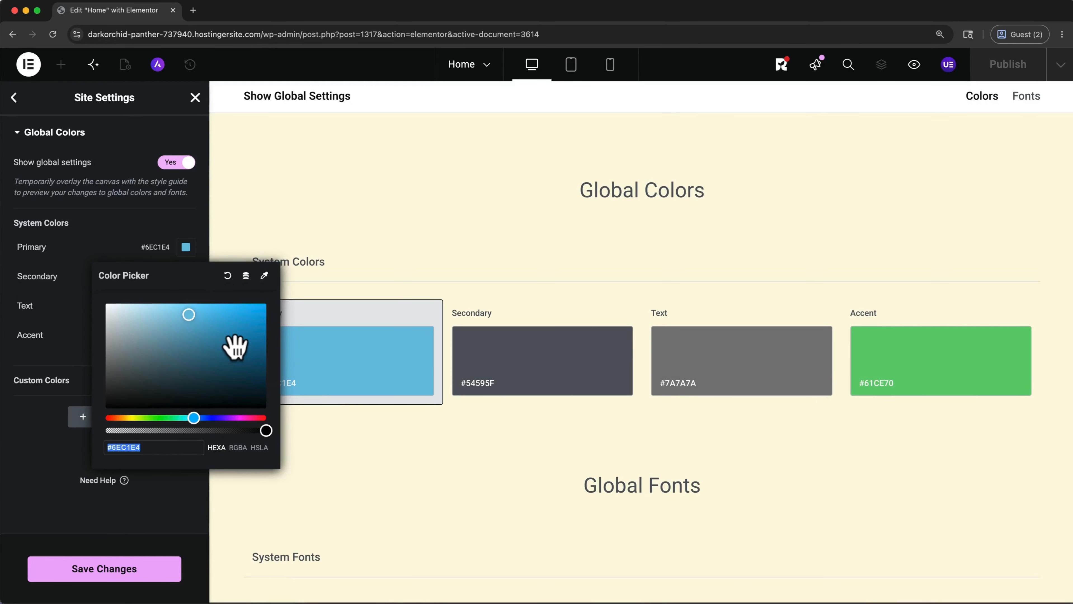
drag(235, 347, 172, 368)
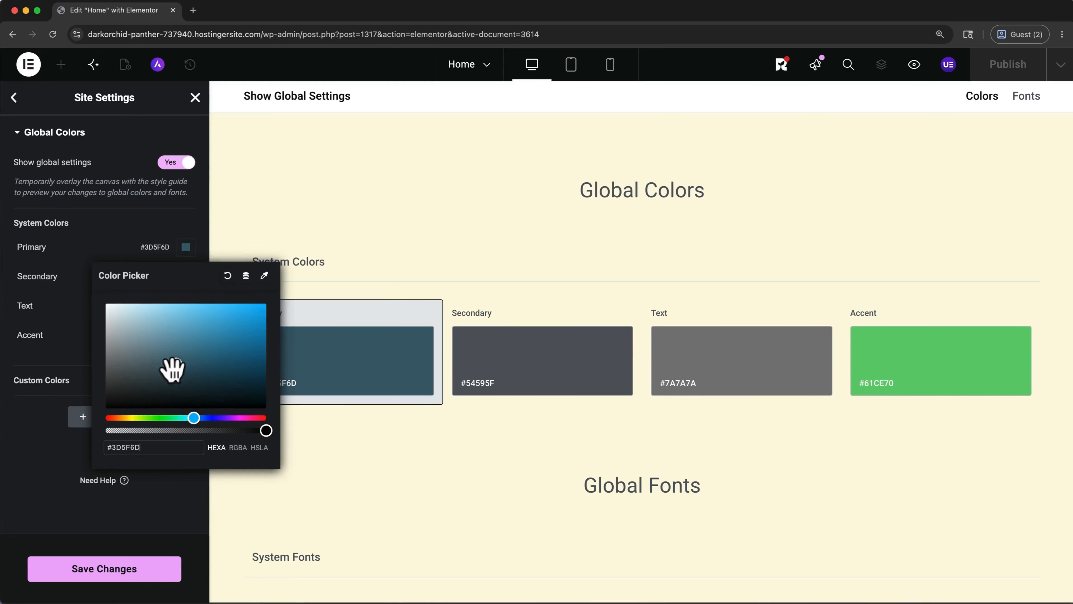
click(36, 450)
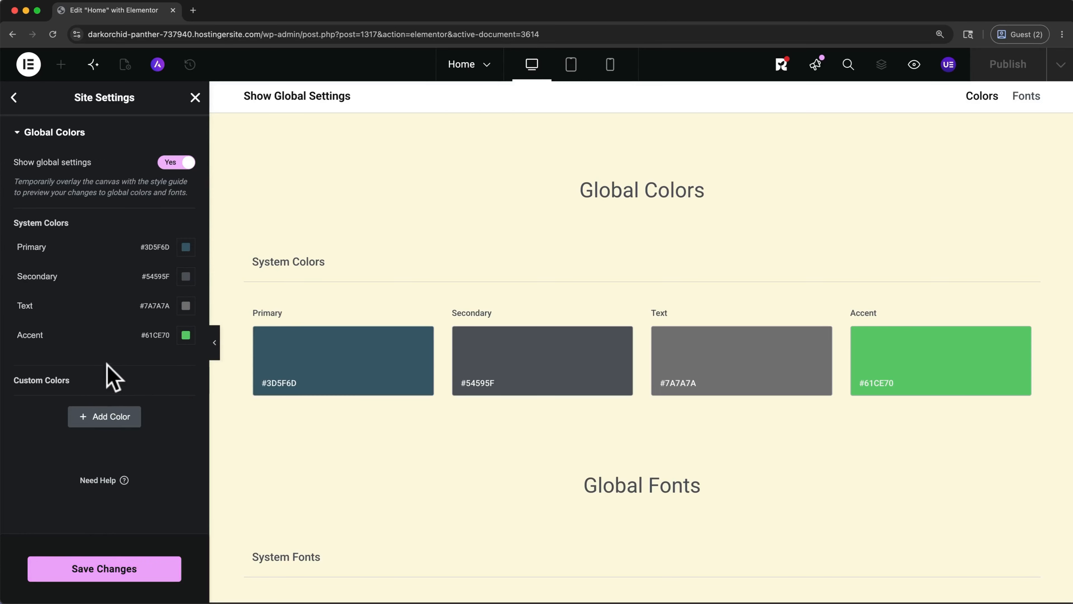
click(15, 96)
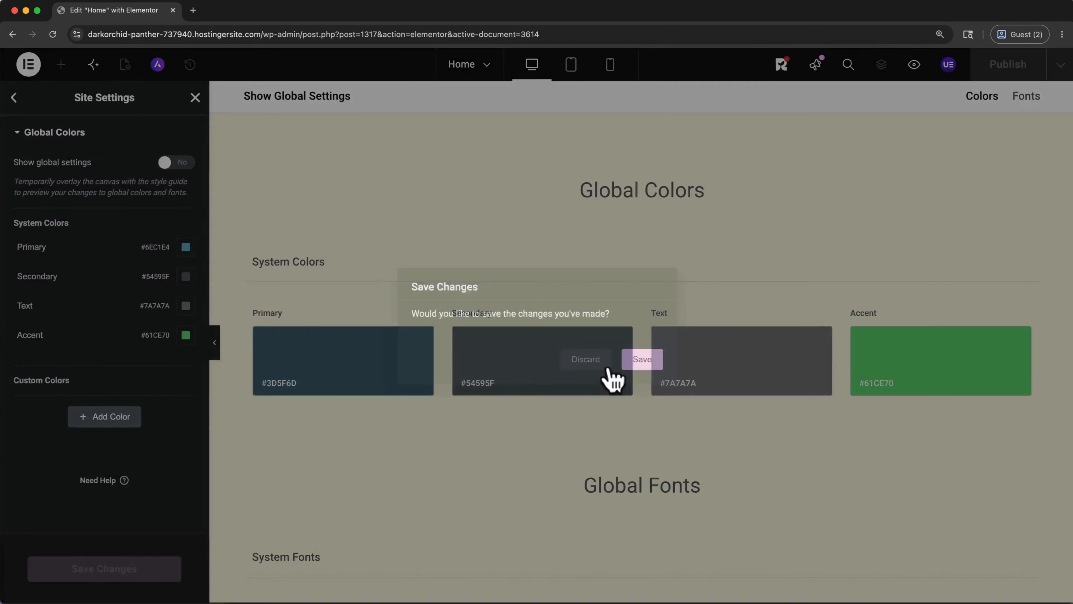
click(607, 366)
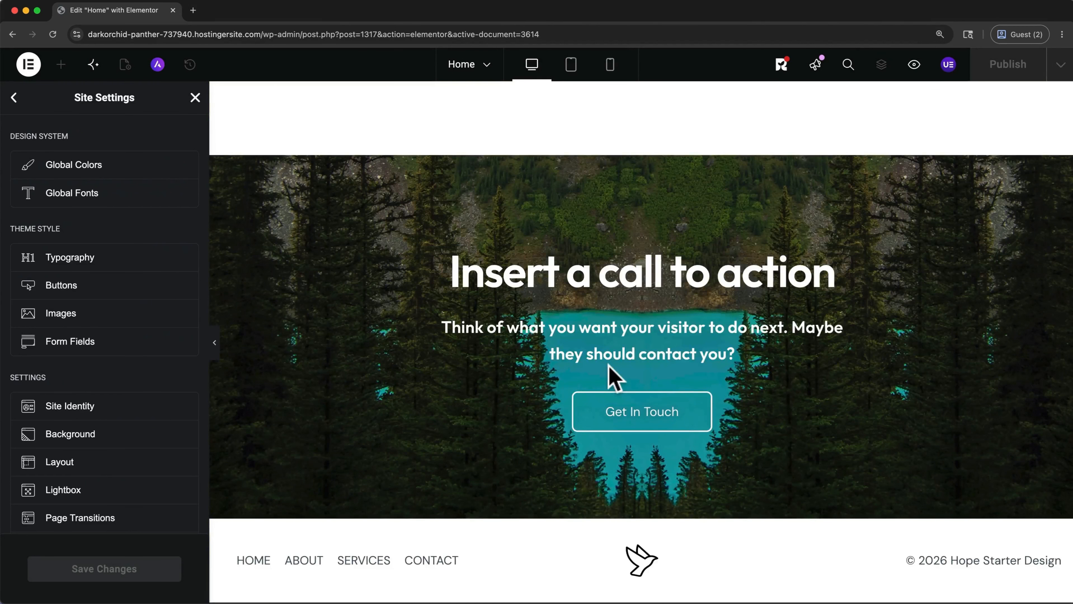
Examine the Primary global font's typography options, and close Site Settings with save and leave.
click(139, 196)
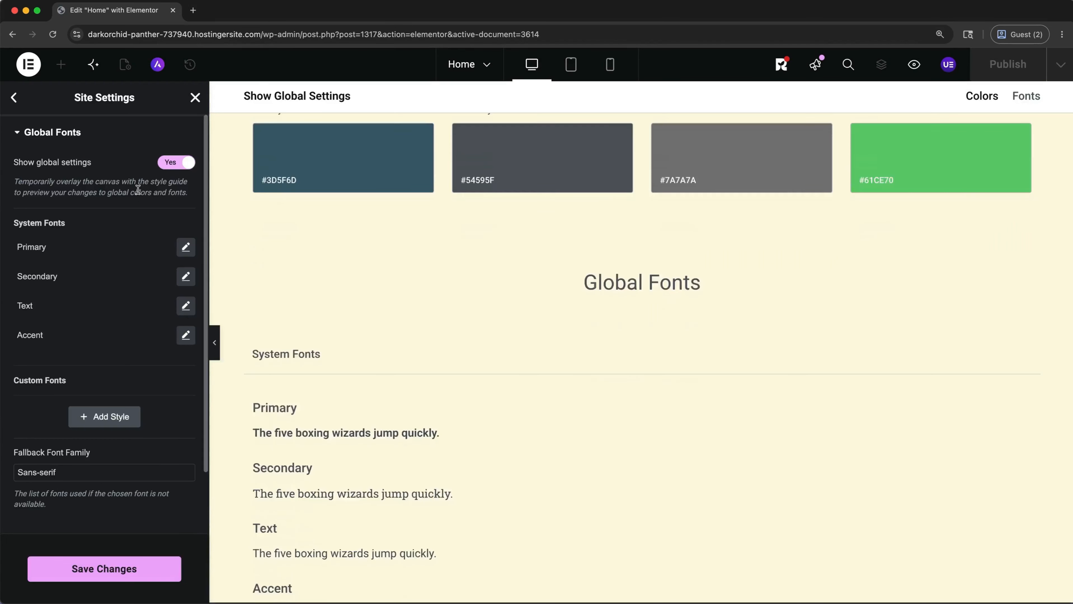
click(186, 247)
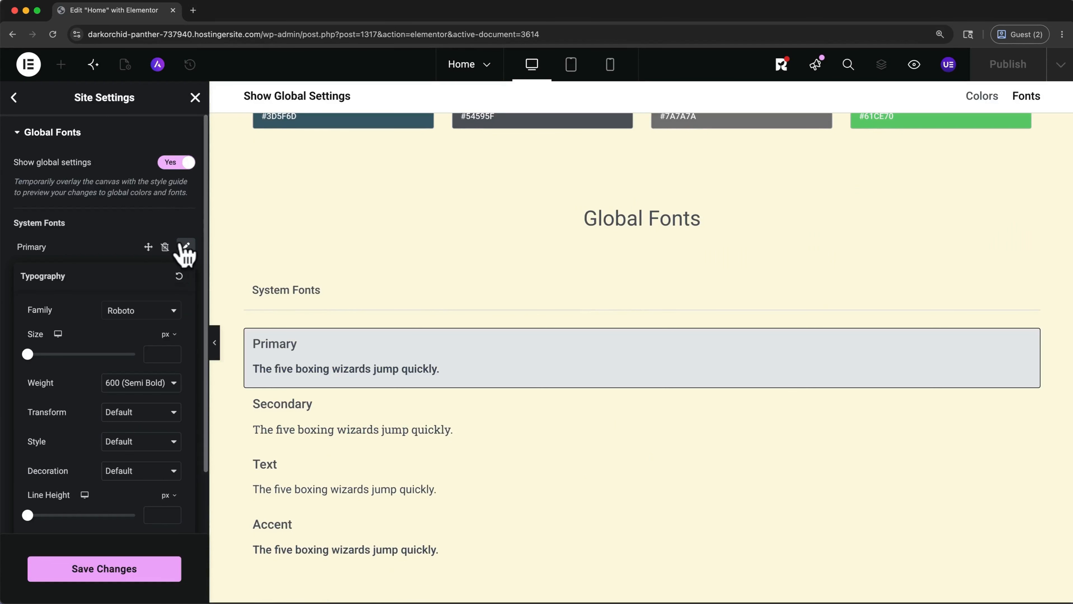
scroll(158, 268, down, 3)
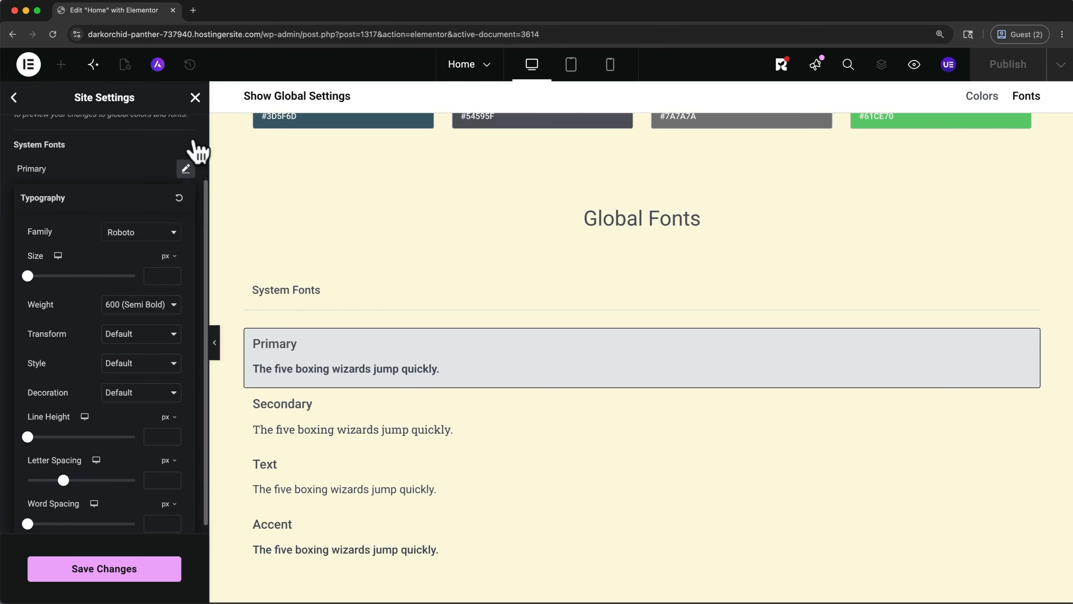
click(195, 97)
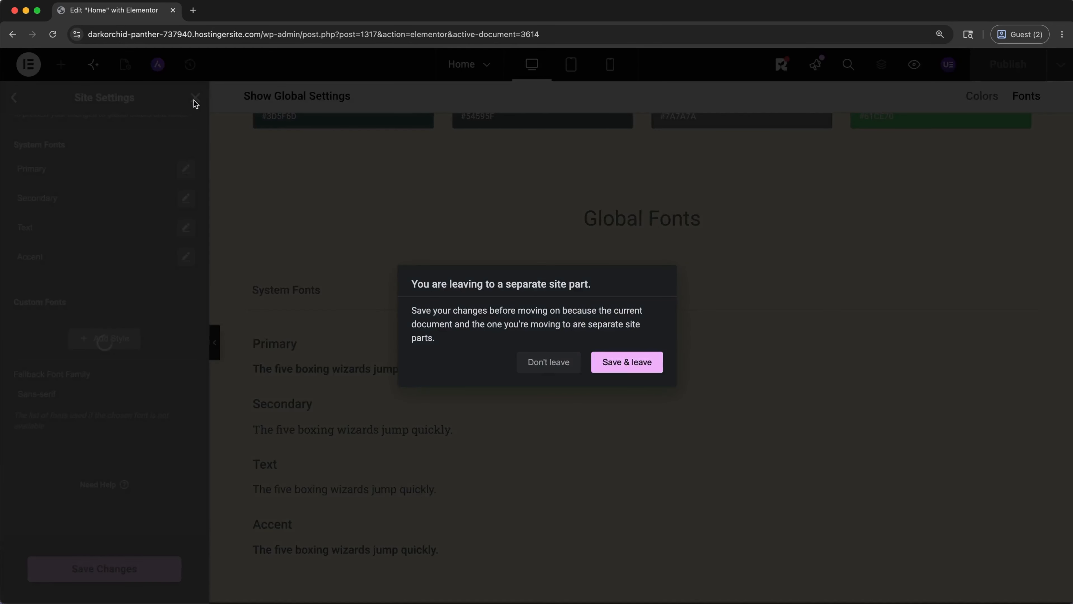
click(612, 369)
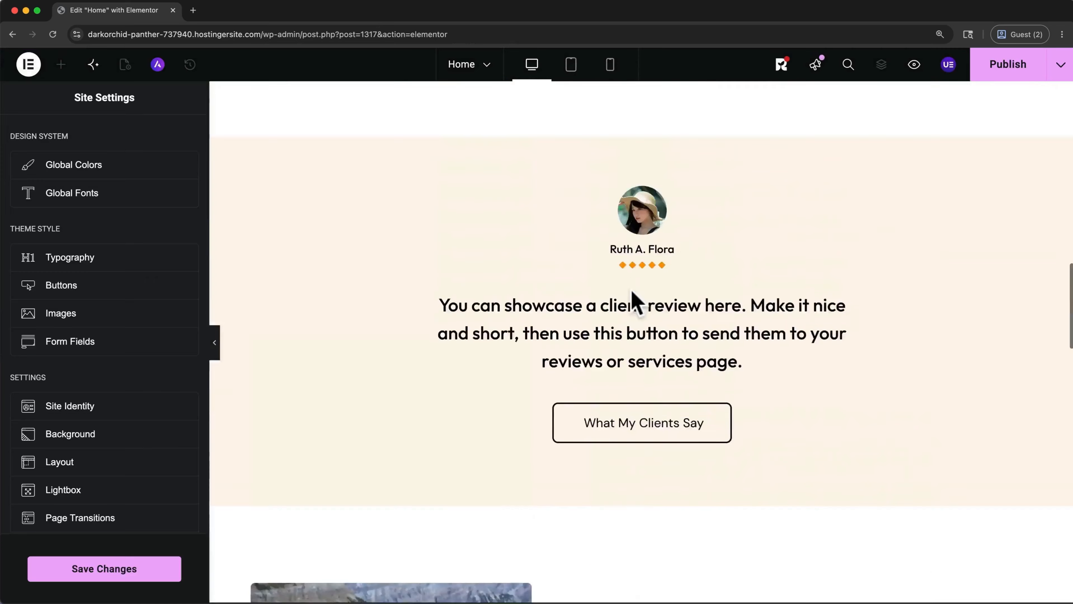
Switch the editor from the Home page to the Contact page, saving the changes on leaving.
scroll(634, 297, up, 15)
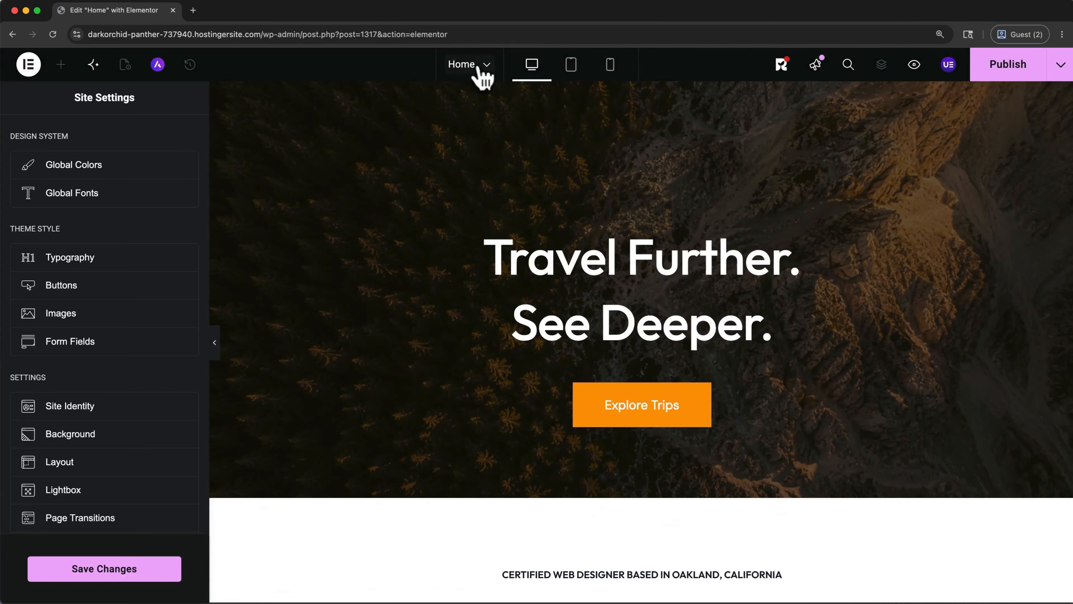
click(478, 68)
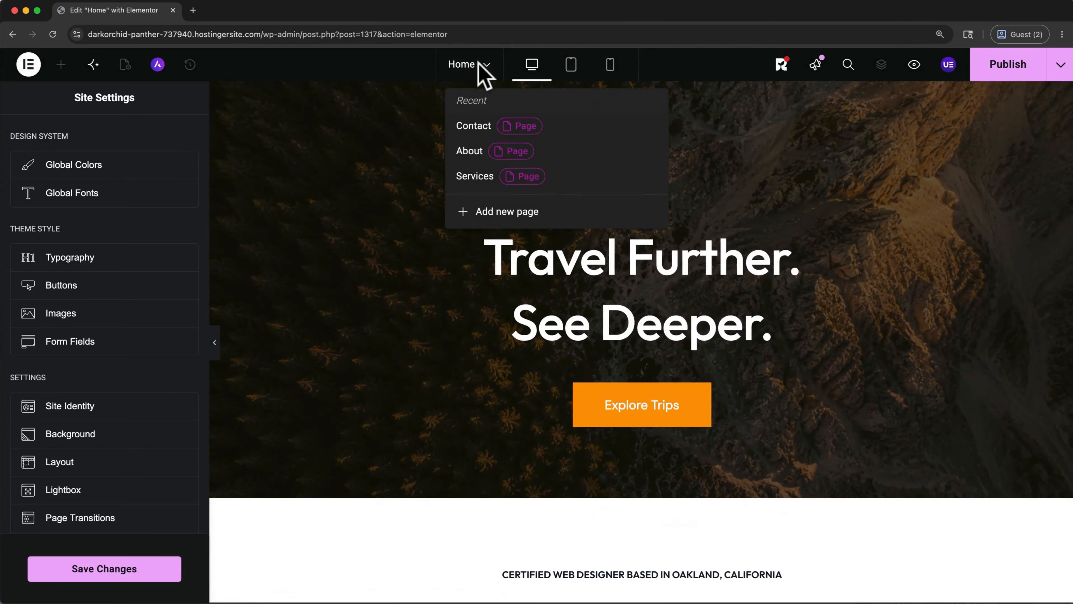
click(473, 131)
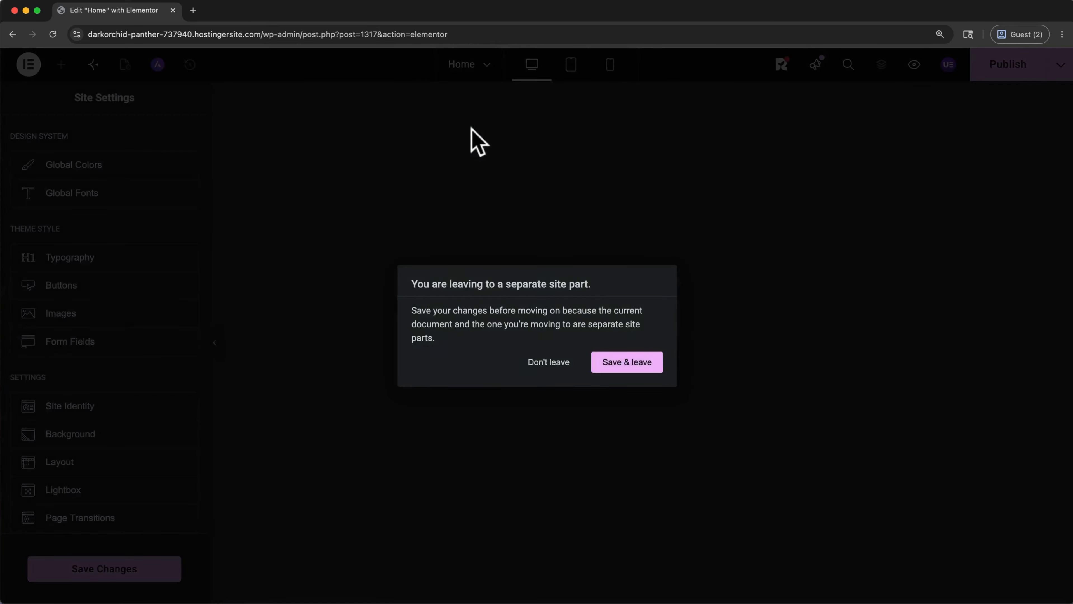
click(603, 363)
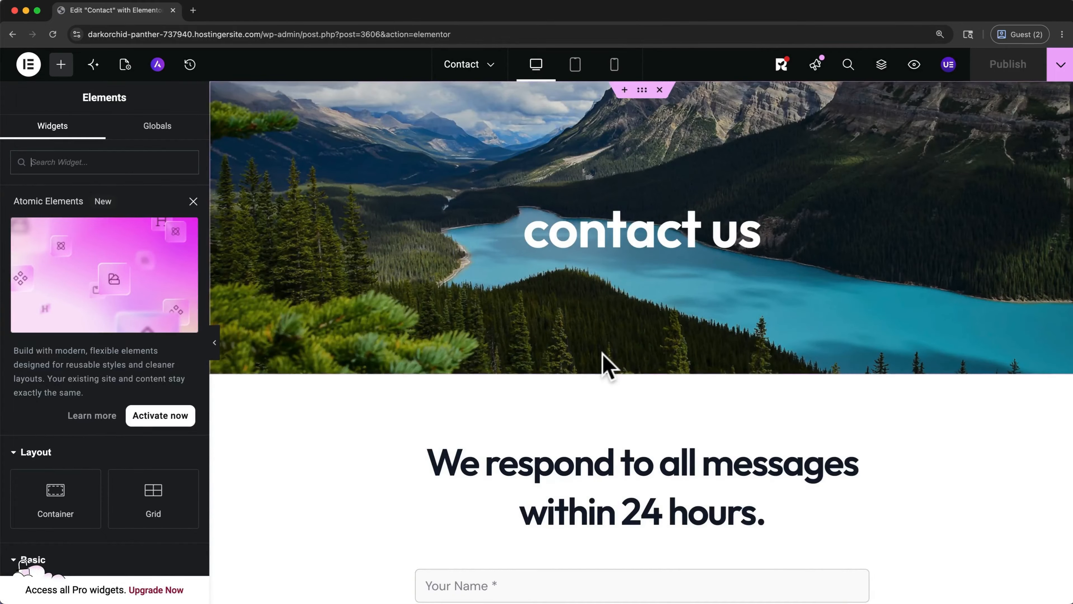
Examine the Contact page and its form on desktop, and preview the page in tablet and mobile portrait layouts.
scroll(602, 354, down, 10)
scroll(602, 354, down, 1)
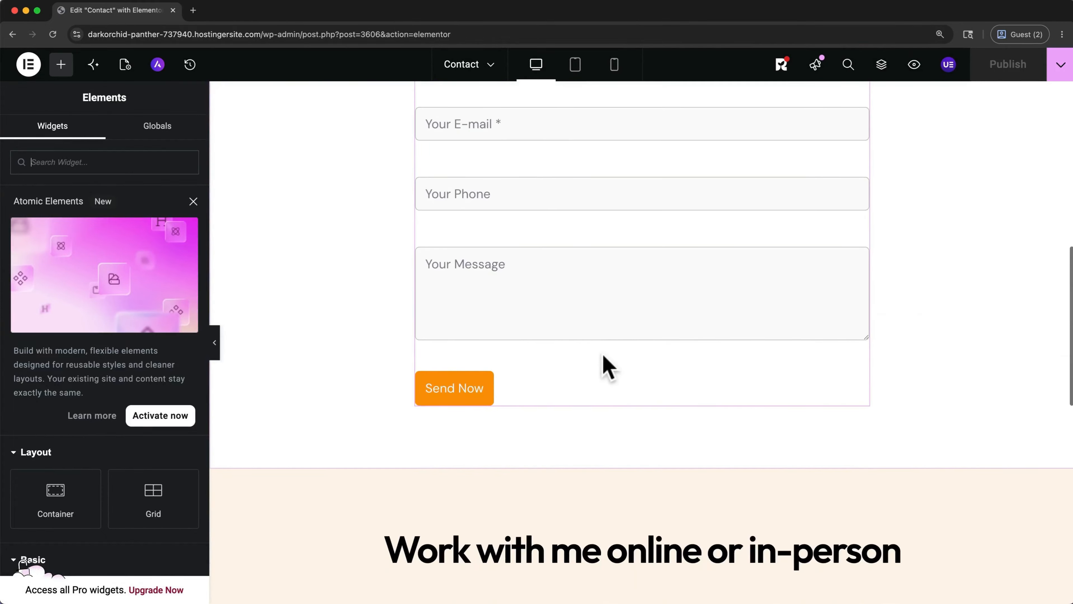
scroll(603, 356, up, 10)
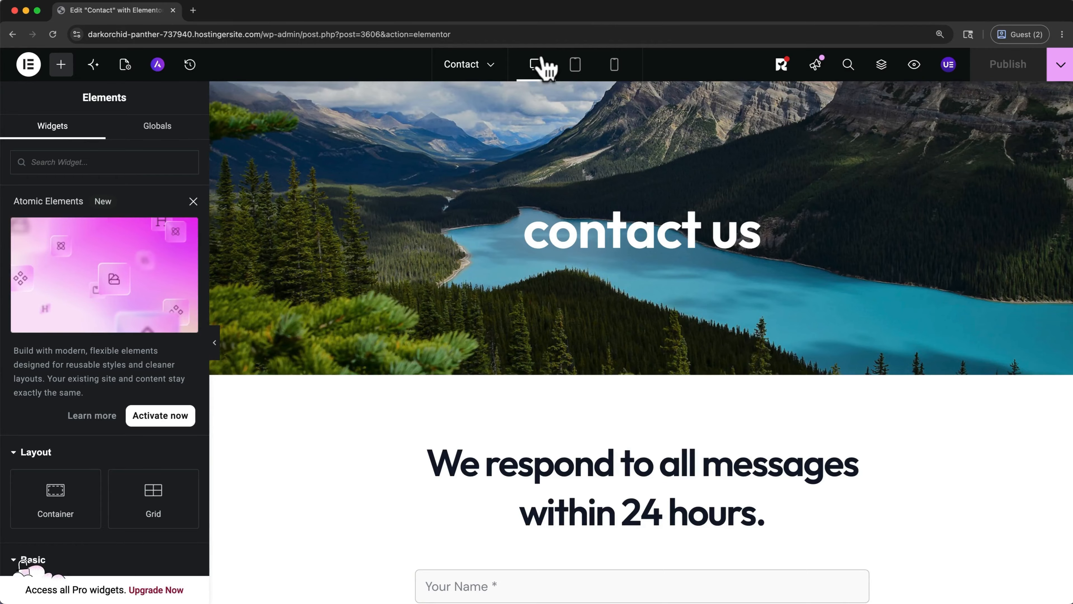
click(573, 67)
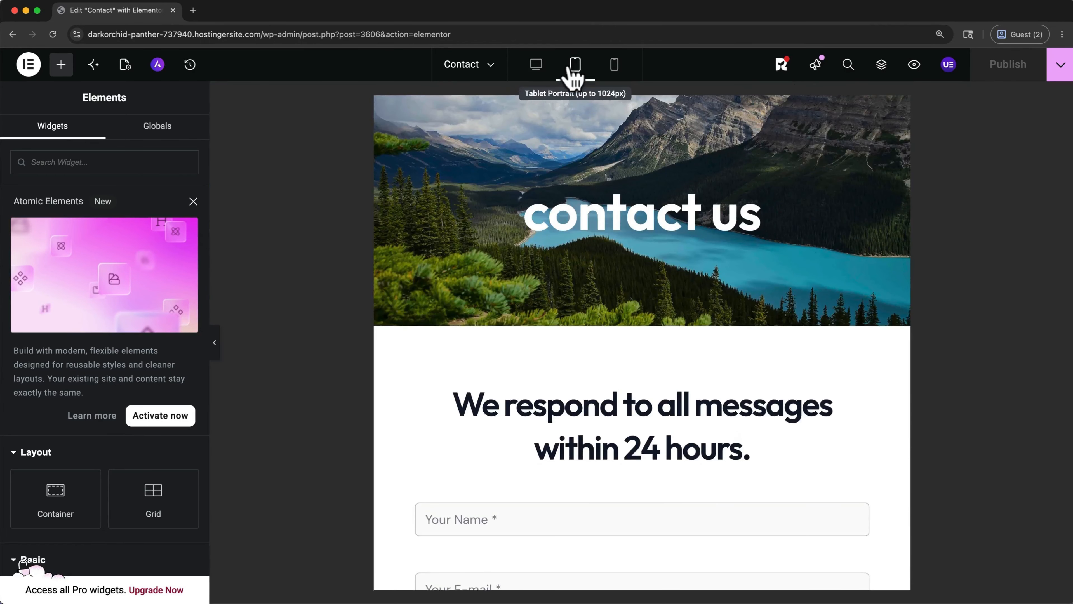
click(614, 67)
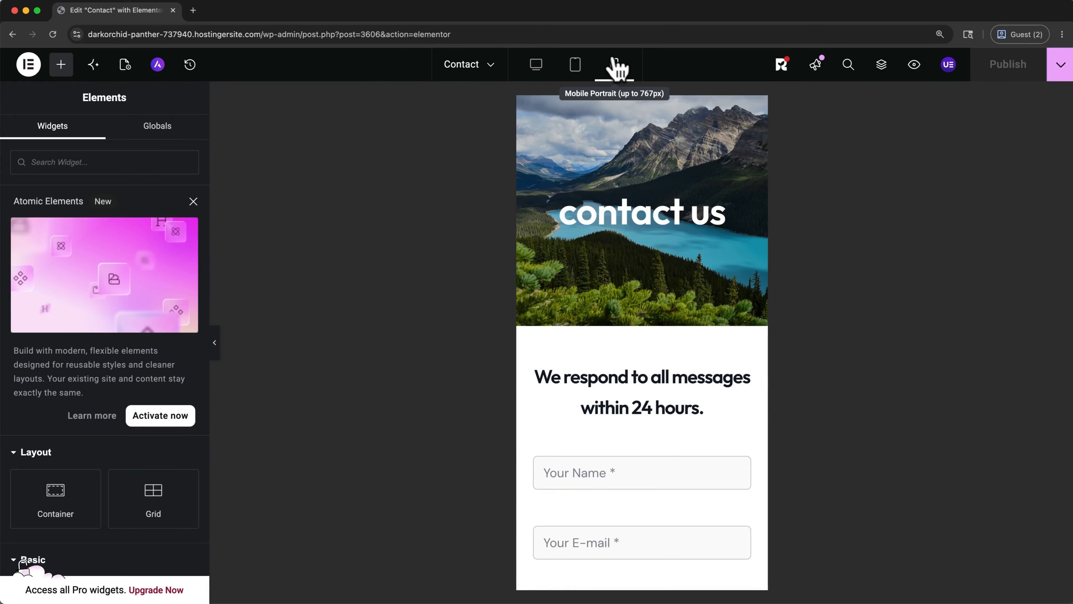
Reopen the Home page in mobile portrait view and look through its sections.
click(482, 67)
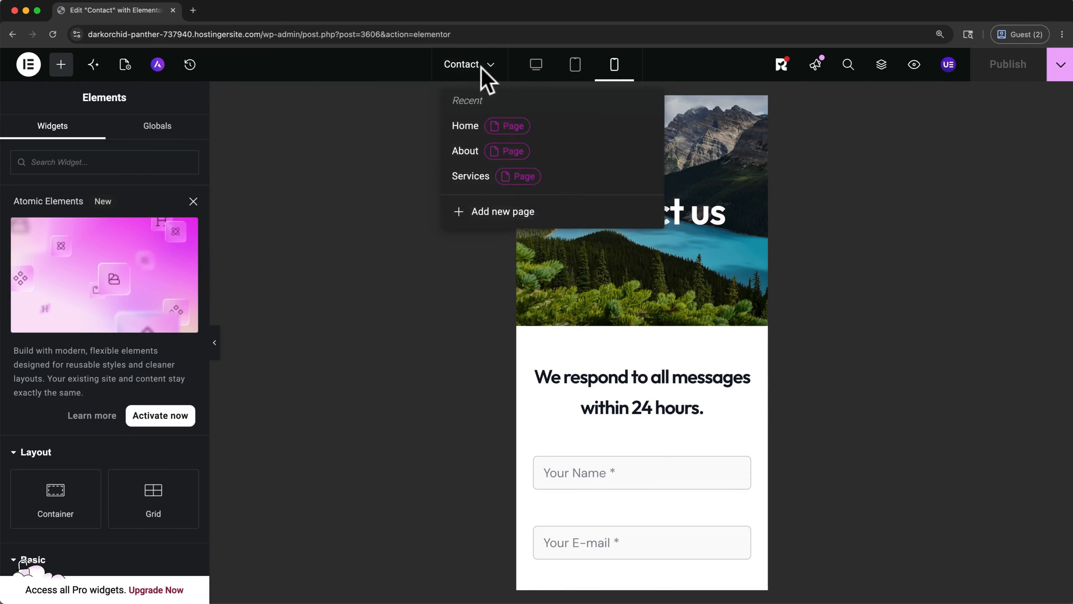
click(465, 127)
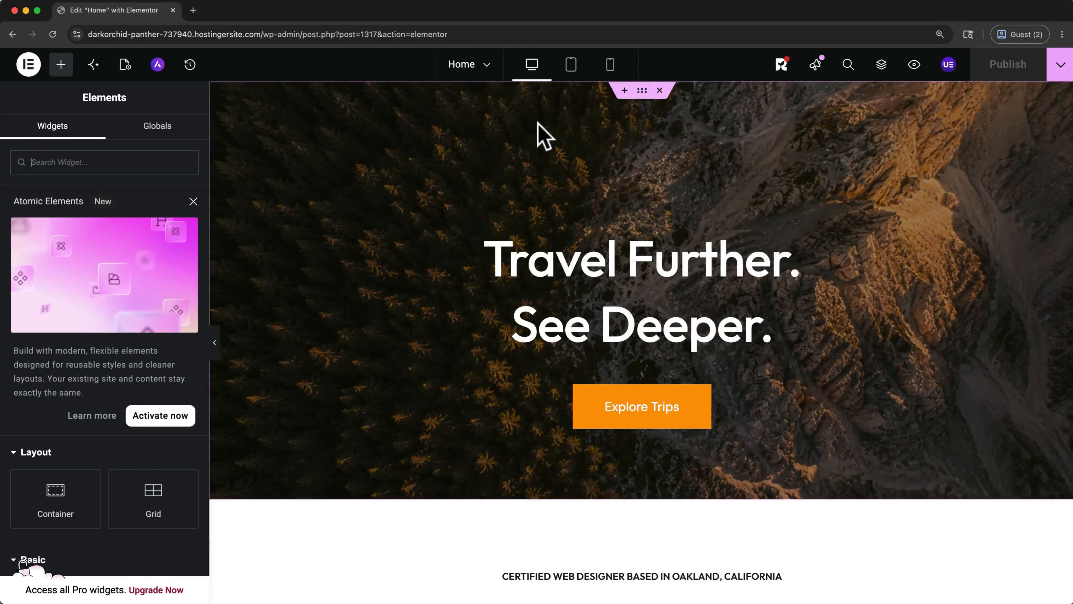
click(610, 64)
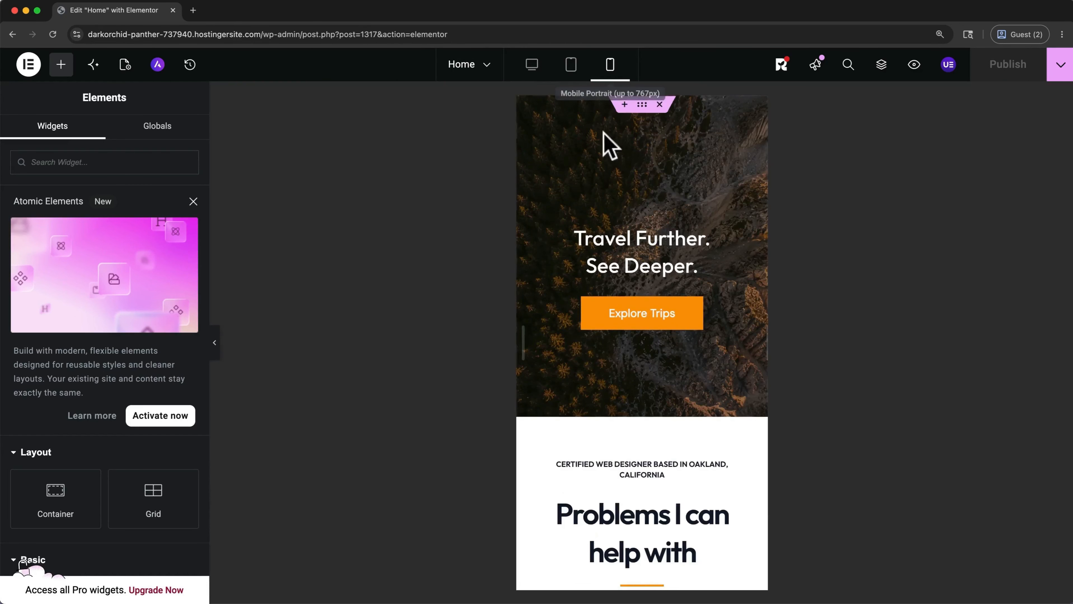
scroll(604, 156, down, 5)
scroll(606, 162, down, 15)
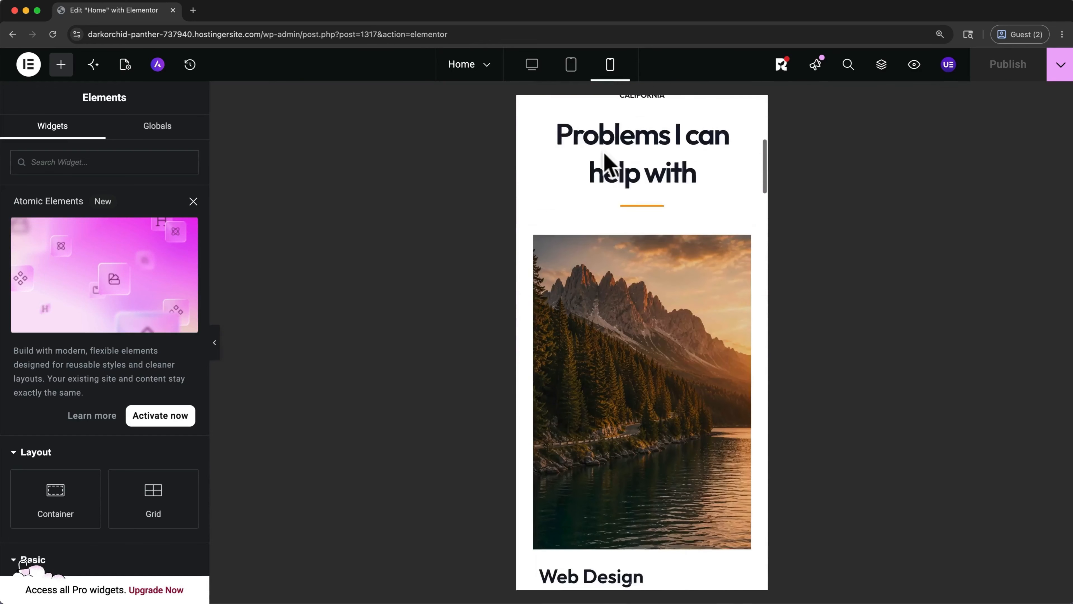
scroll(605, 160, down, 12)
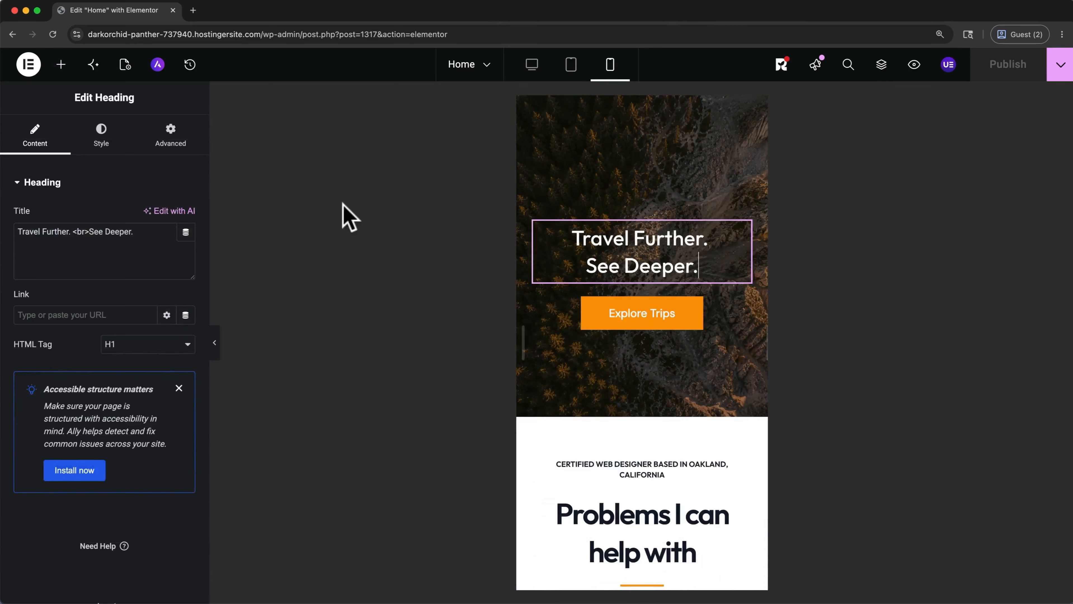
Increase the mobile font size of the hero heading "Travel Further. See Deeper." to 33 px in its typography settings.
click(99, 144)
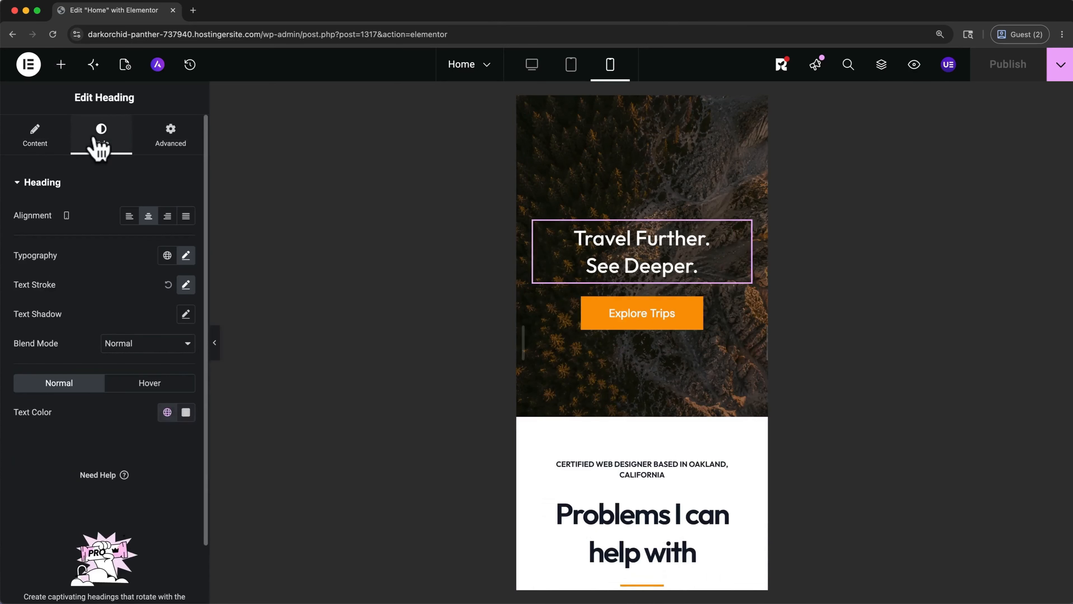
click(185, 255)
click(162, 364)
key(Up)
key(Up)
key(Up)
key(Up)
key(Up)
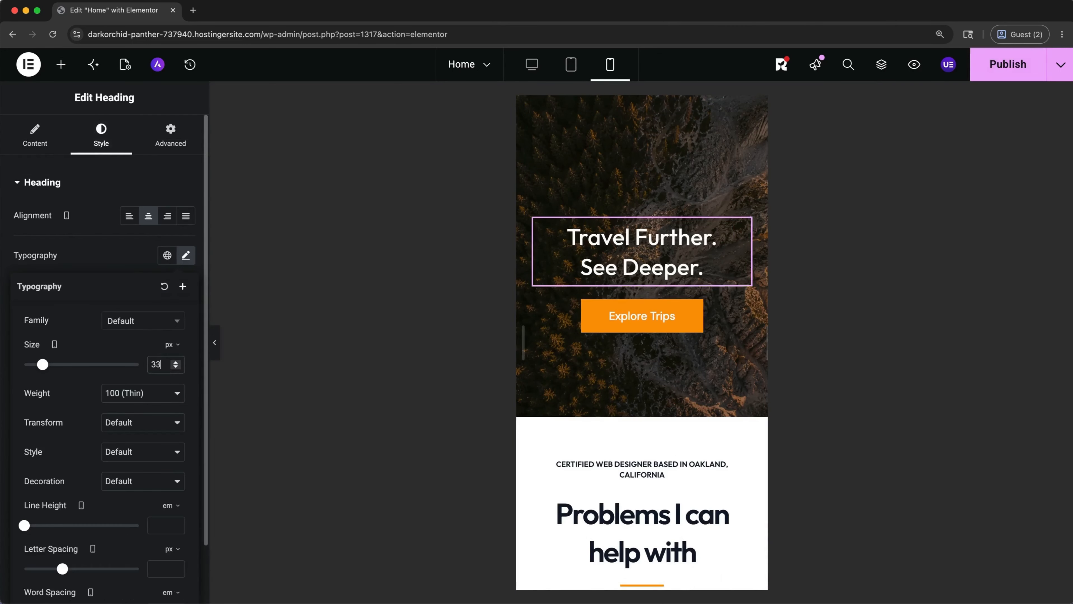
Set the hero heading's mobile font size to 38 px, publish the Home page and return to the desktop view.
key(Up)
key(Up)
key(Up)
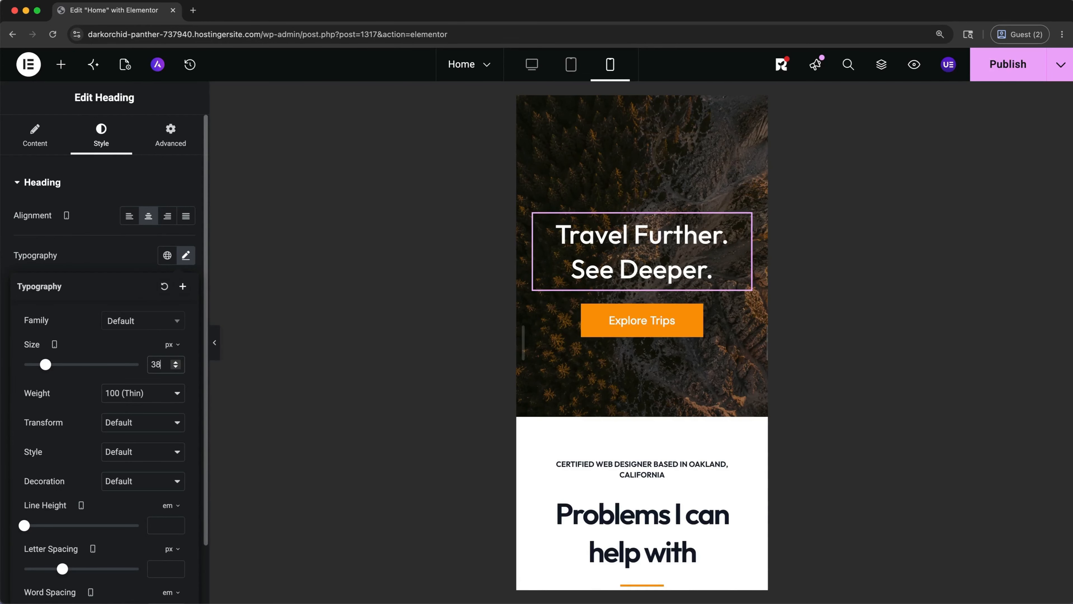
click(980, 79)
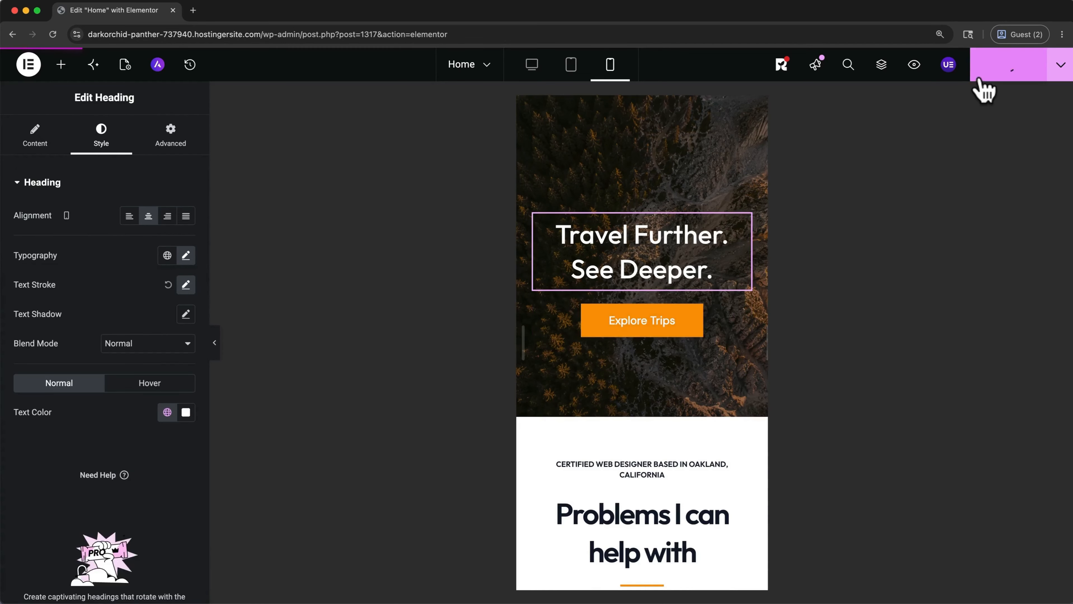
click(537, 65)
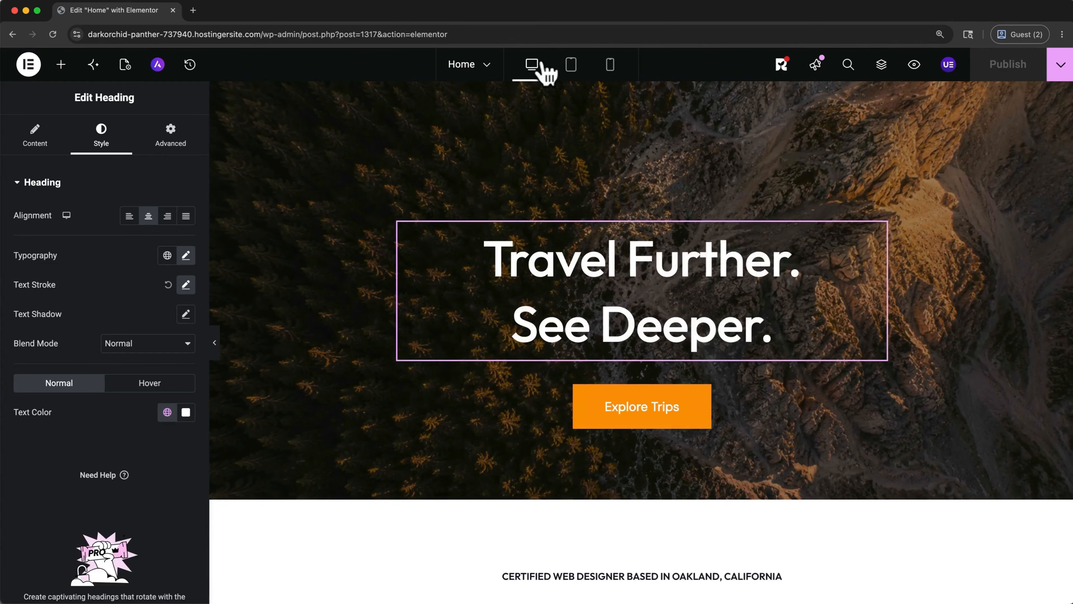
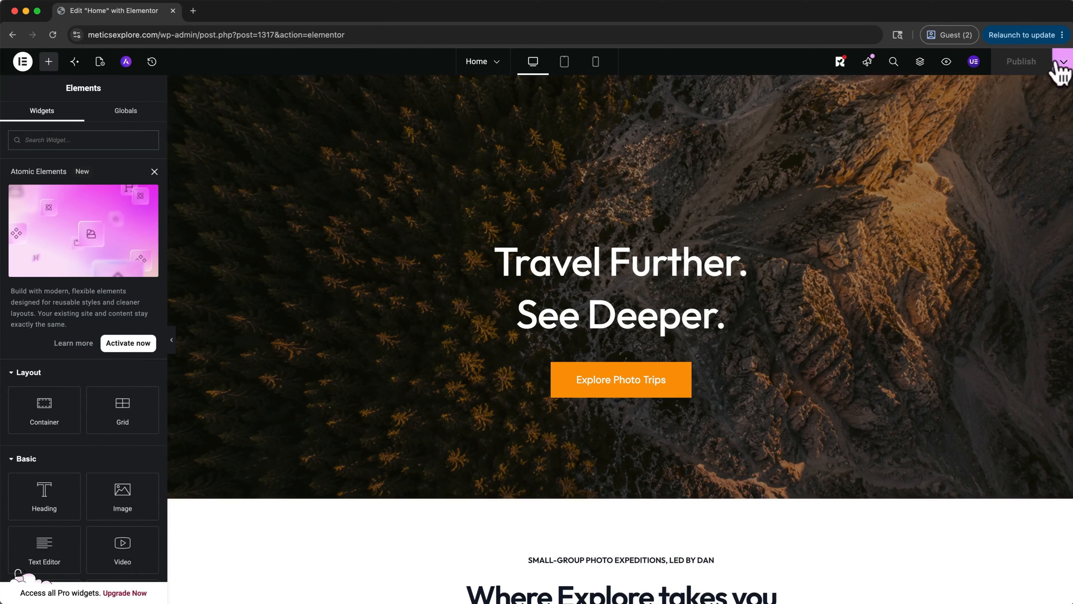
From the live Home page, create a new page titled GALLERY and publish it.
click(1062, 63)
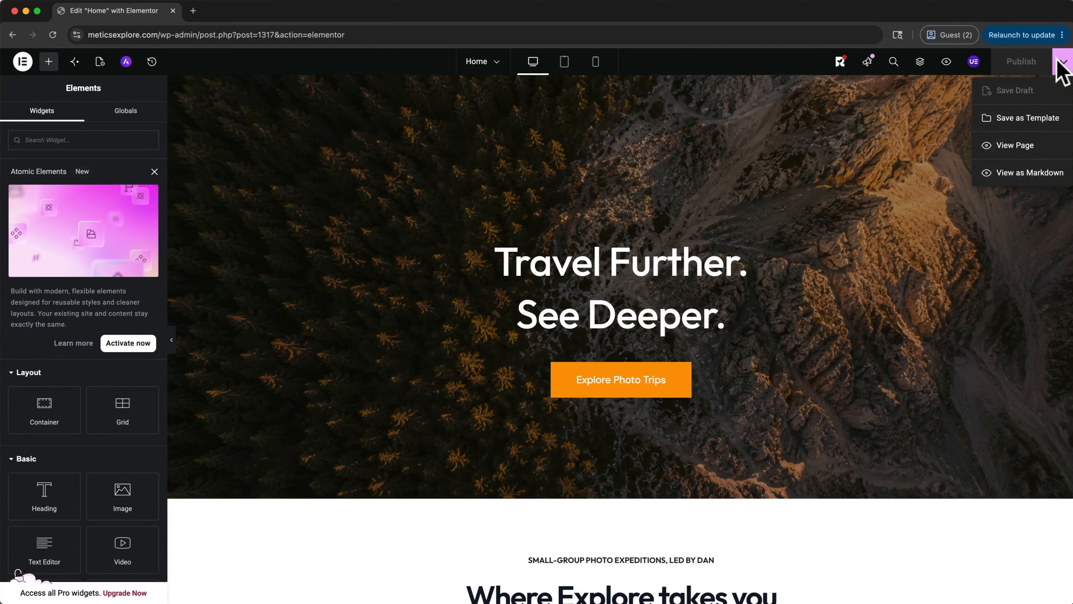
click(1024, 147)
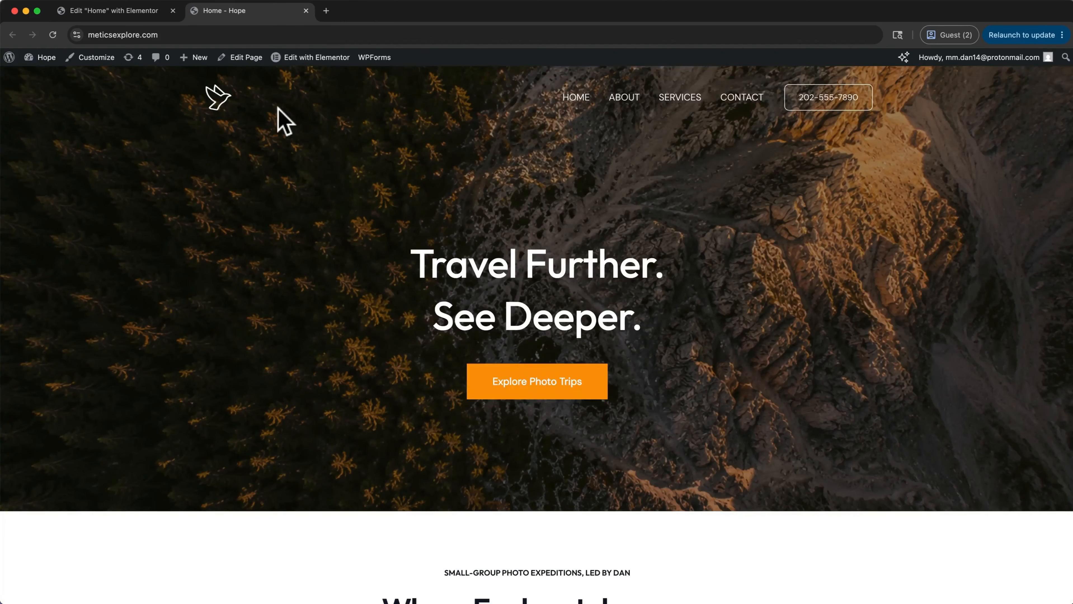
mouse_move(192, 66)
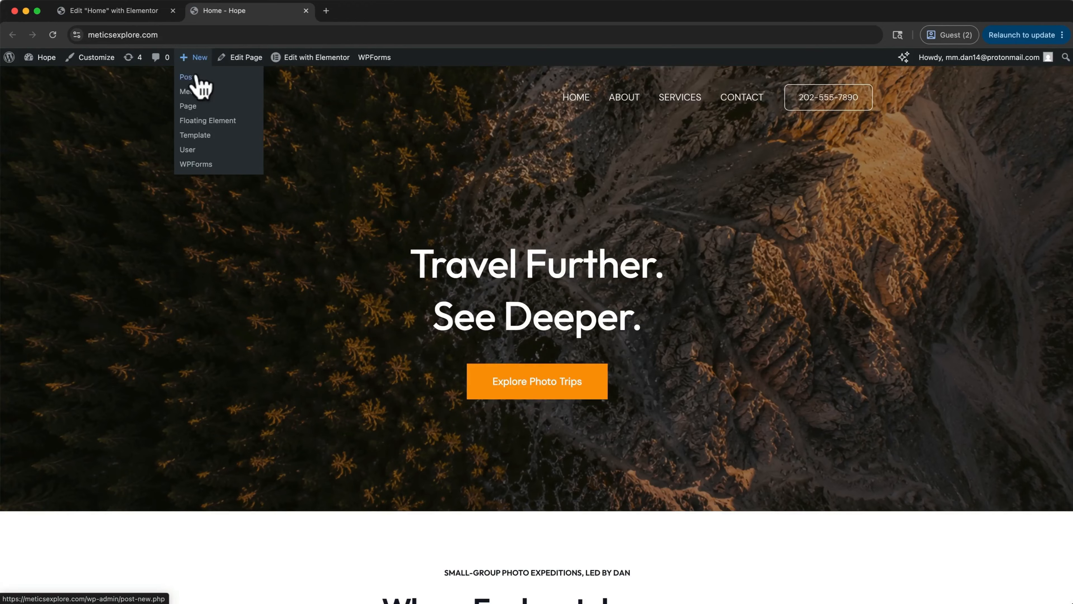
click(187, 111)
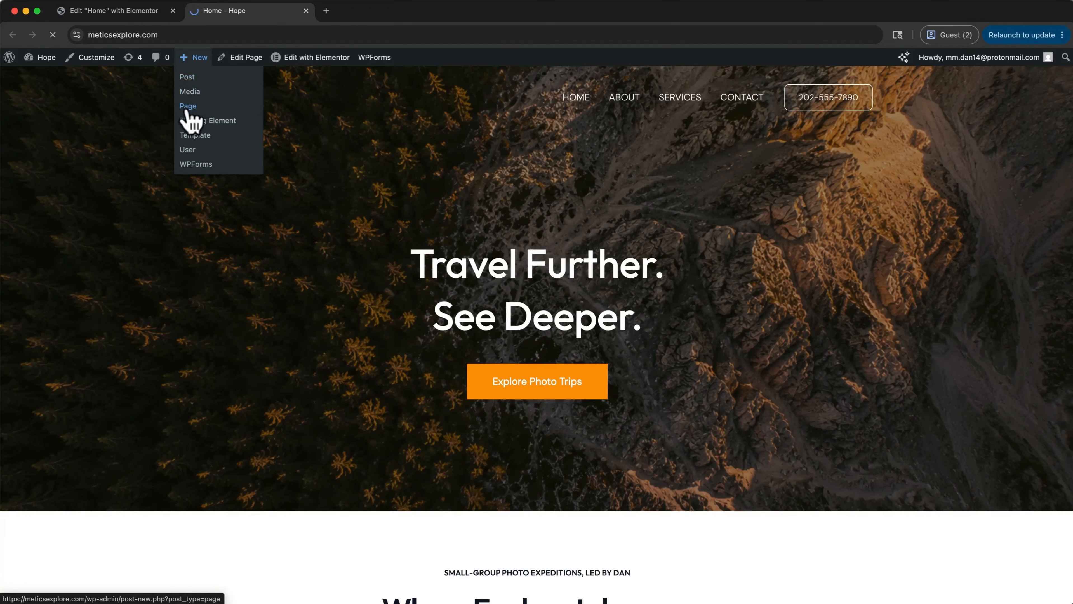
text(GALLERY)
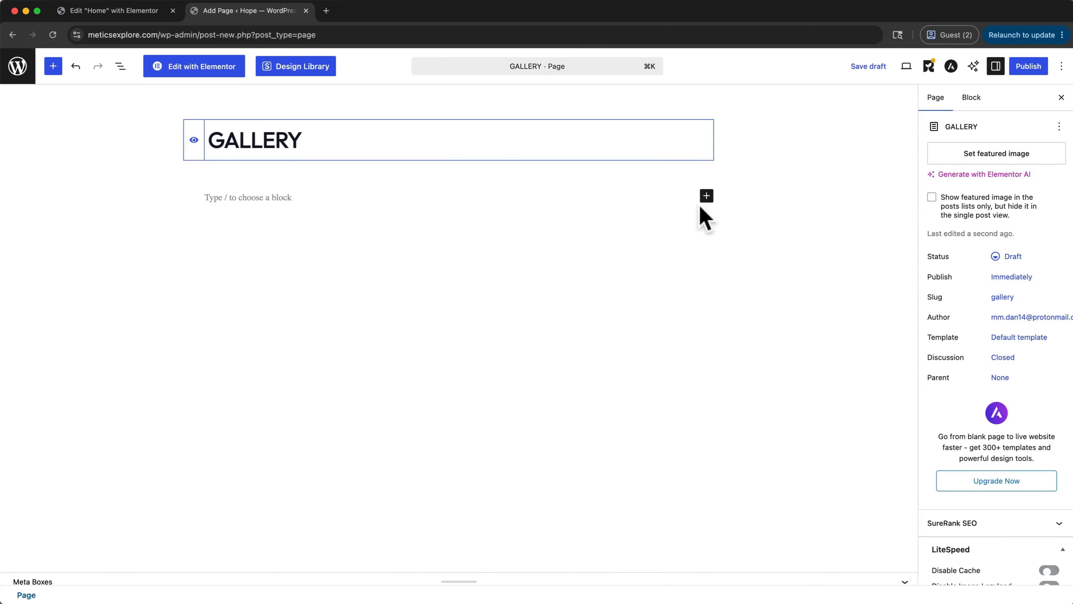
click(1026, 70)
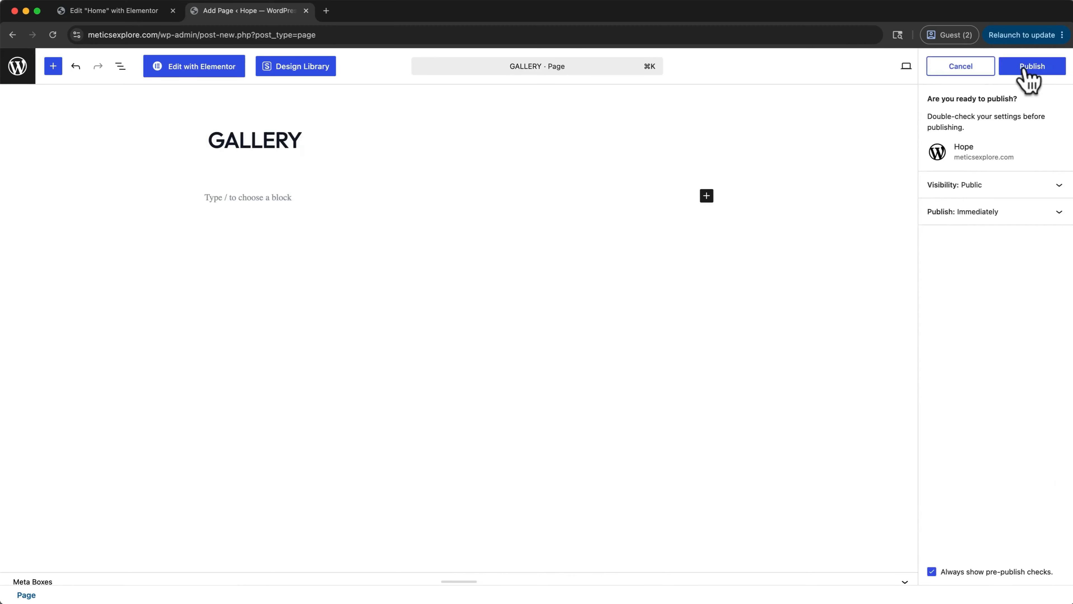
click(1025, 70)
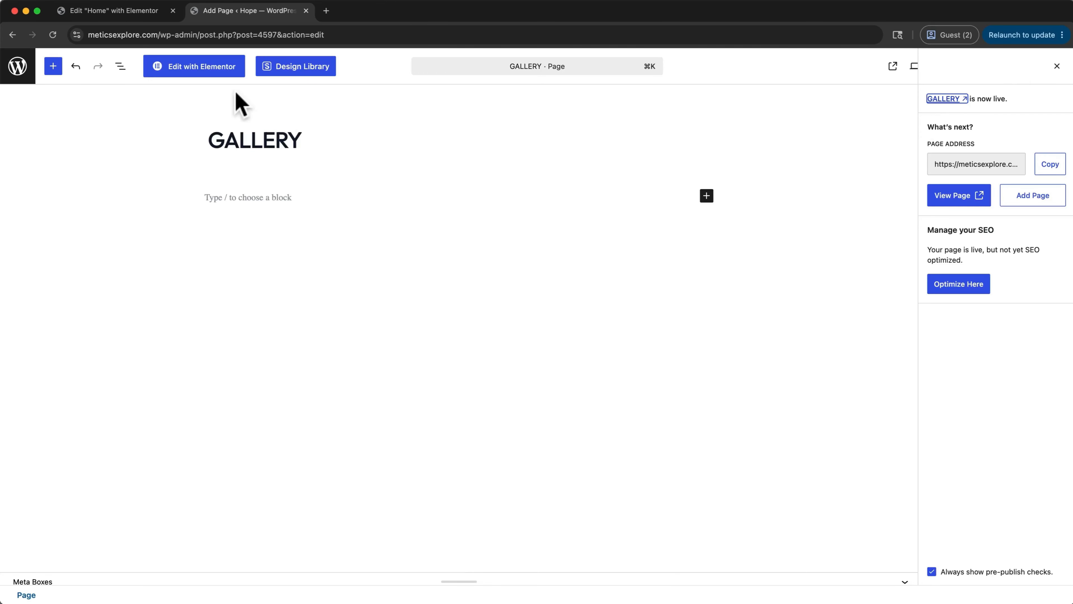
Open the GALLERY page in Elementor and browse the page and block templates in the starter template library.
click(225, 74)
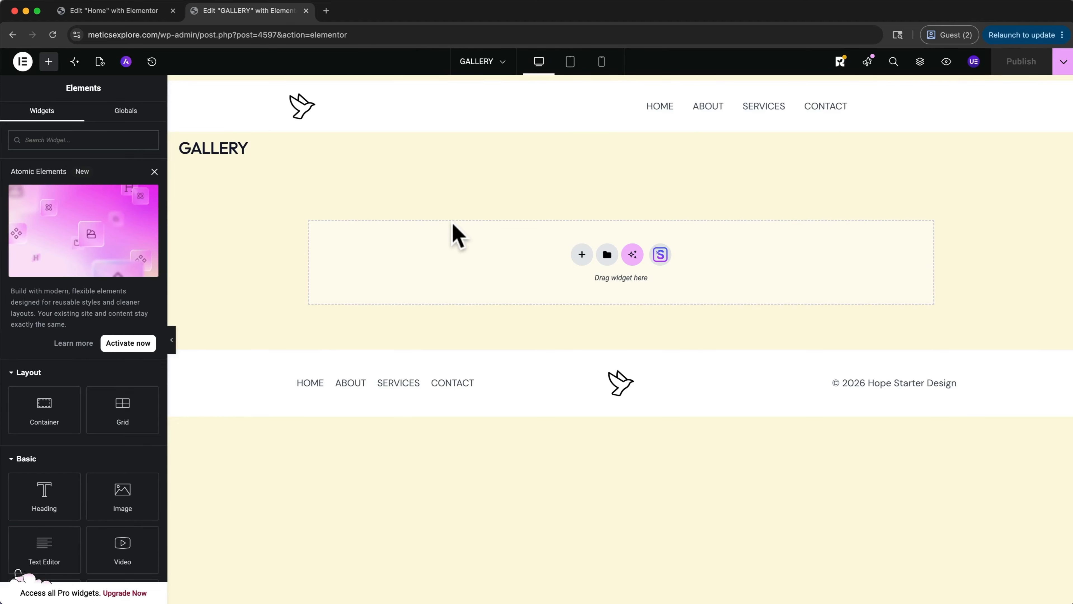
click(660, 254)
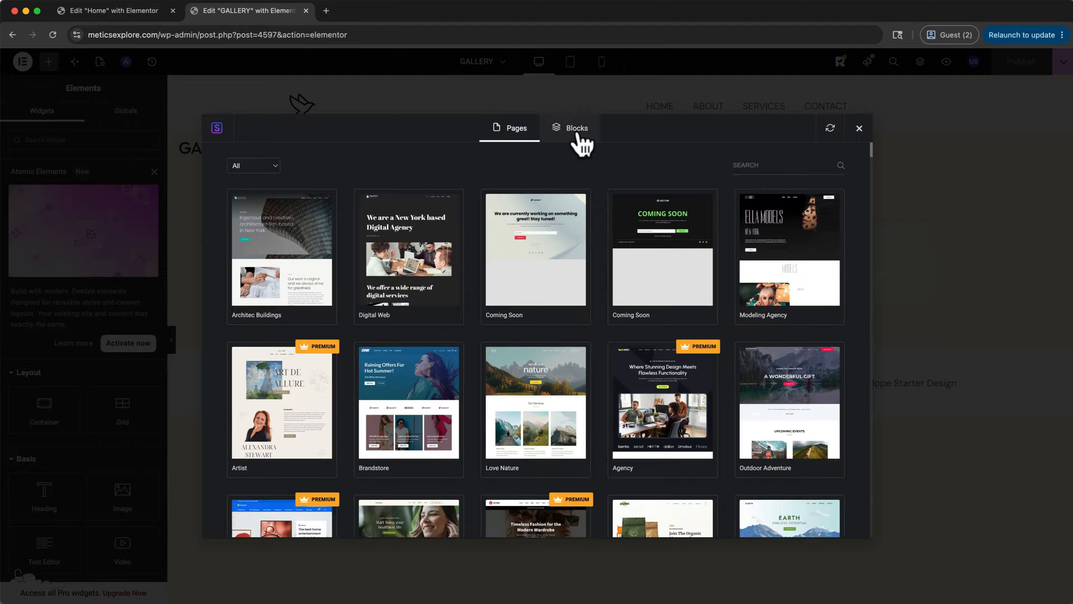
click(582, 145)
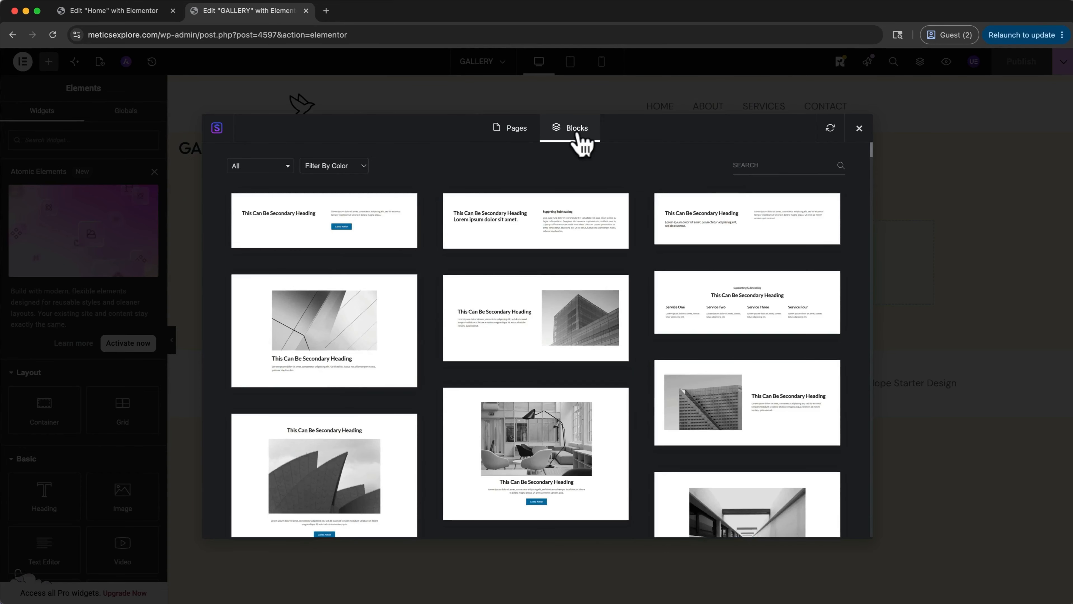
click(520, 142)
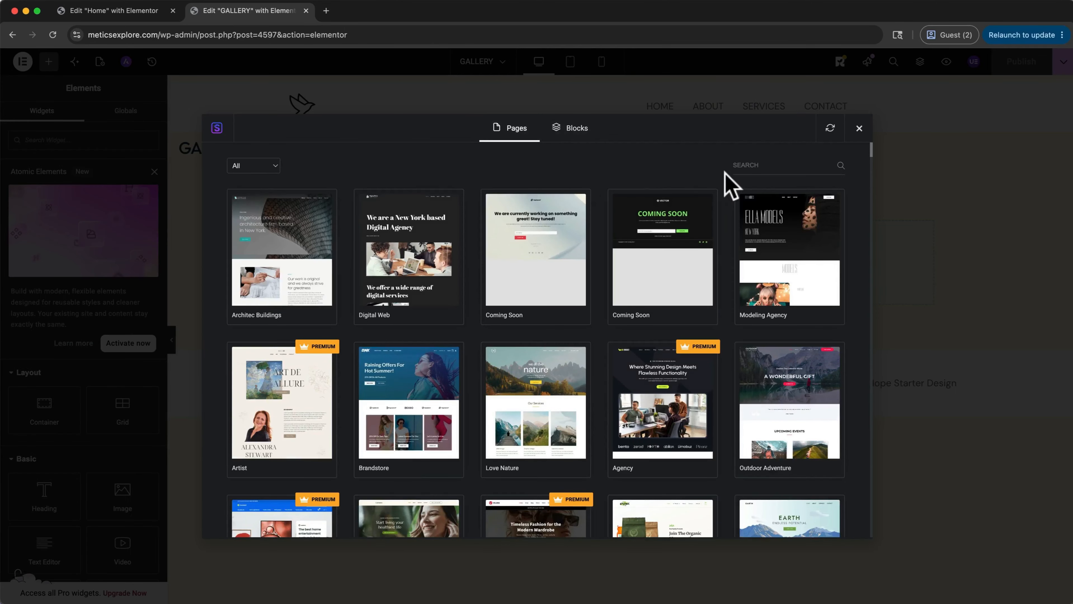
Search the page templates for "gallery", import the Artist Multipurpose gallery template and look over the imported page.
click(745, 166)
text(gallery)
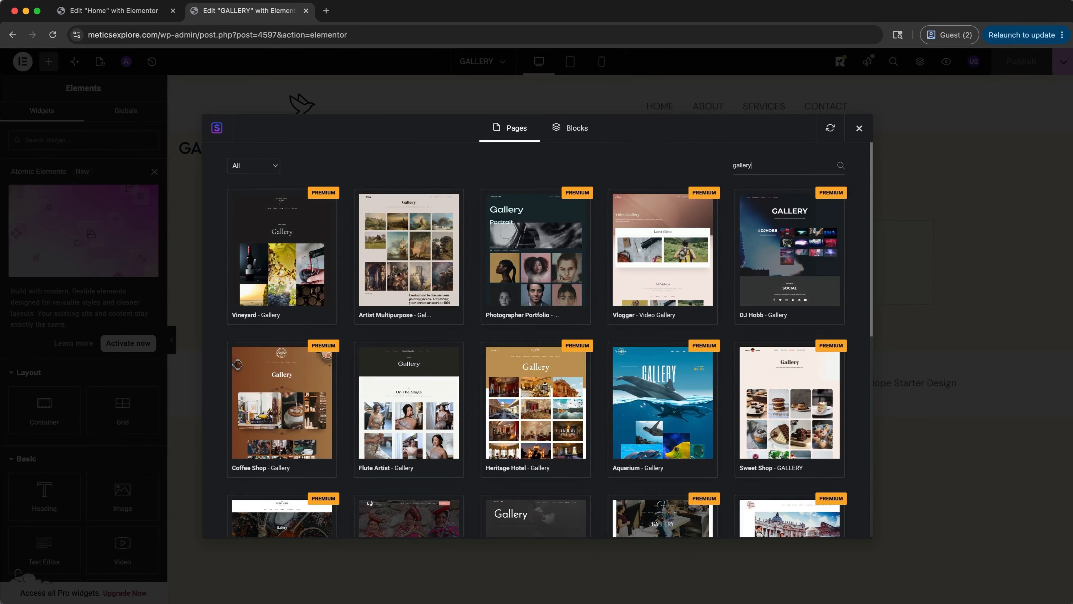
click(453, 266)
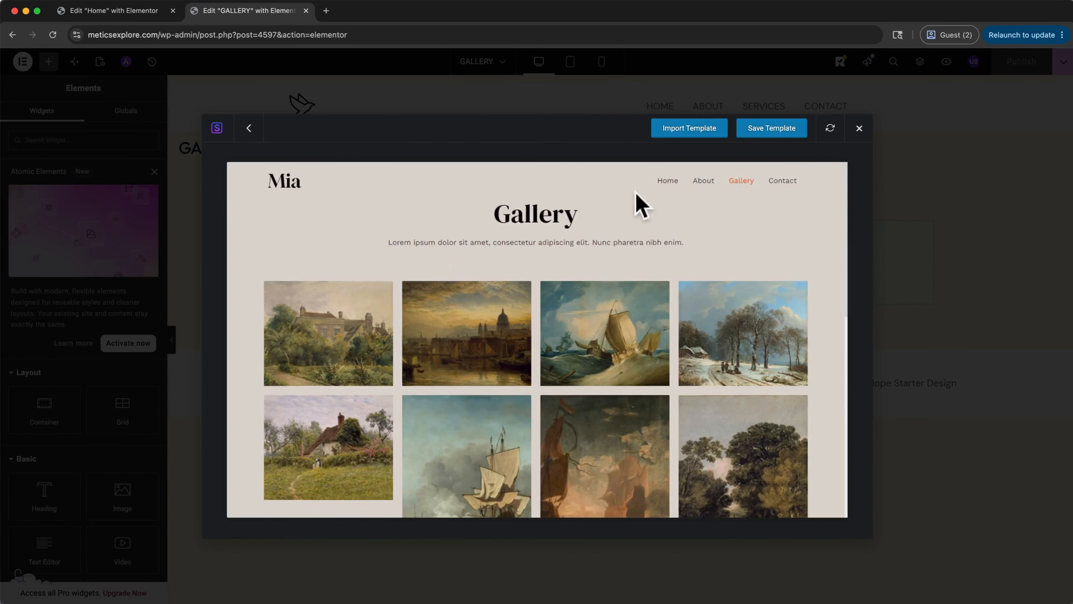
click(696, 127)
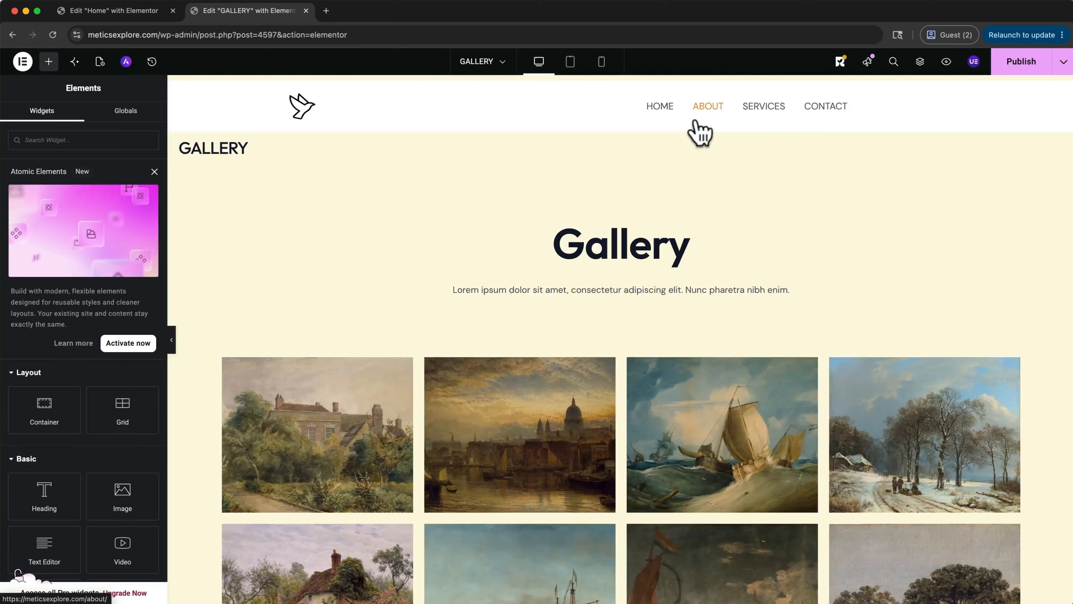
scroll(753, 317, down, 12)
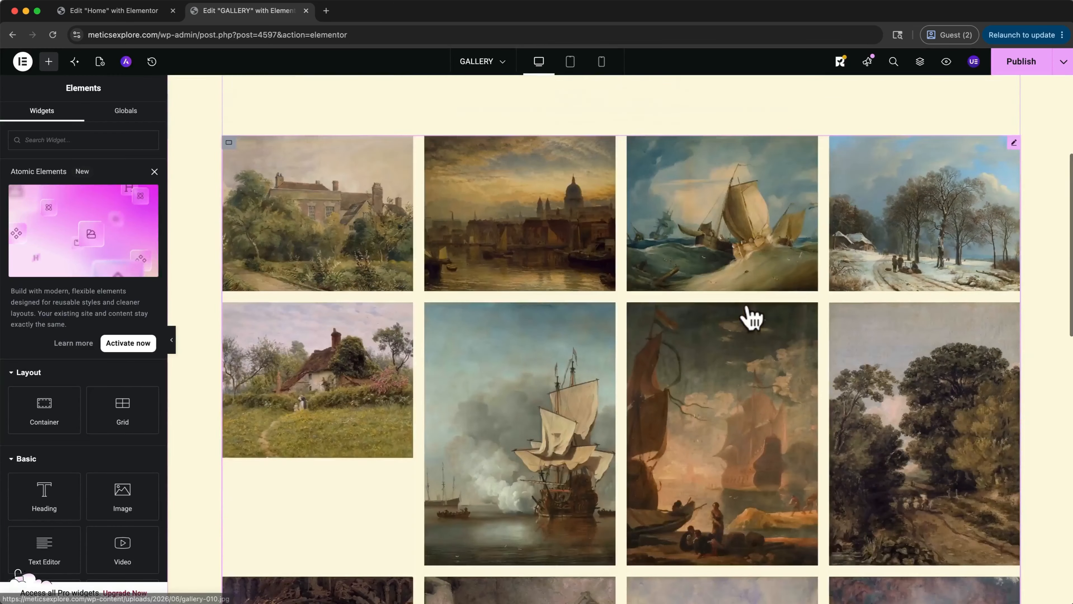
scroll(753, 317, up, 15)
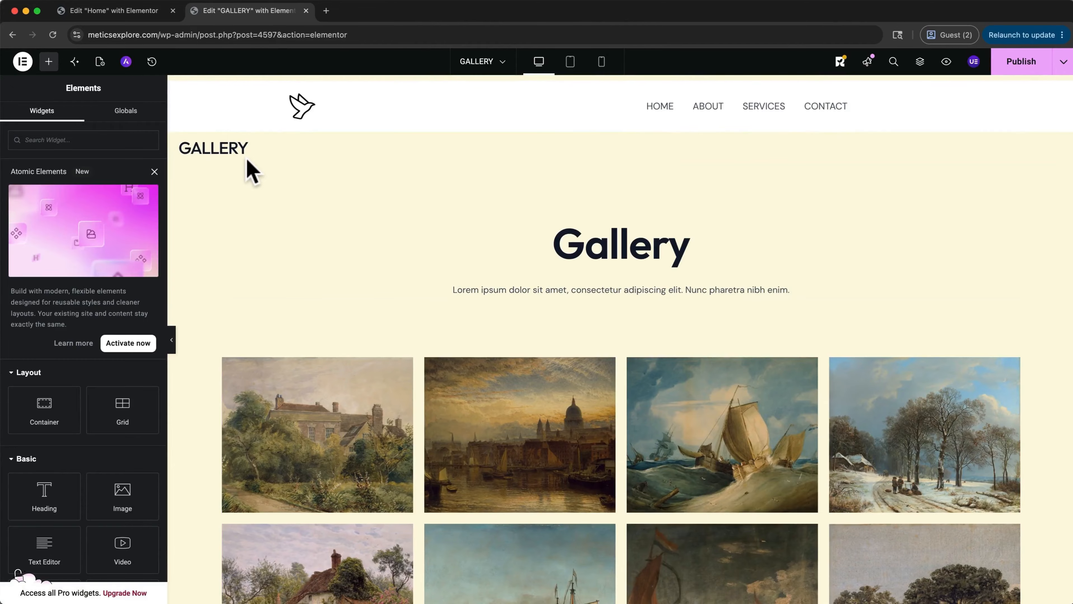
Hide the GALLERY page's title in its page settings.
click(100, 62)
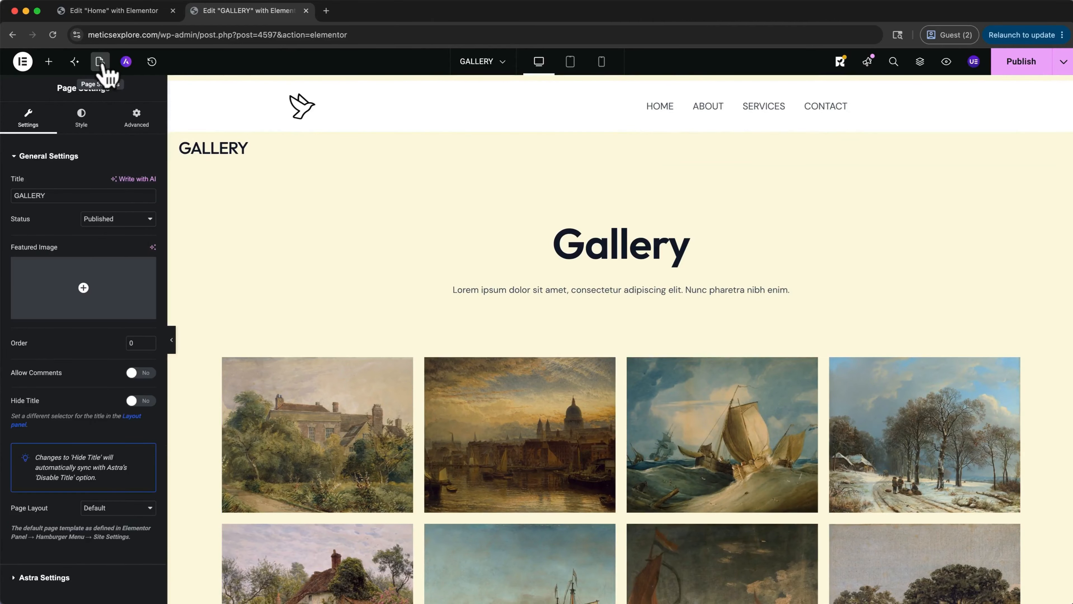
click(144, 404)
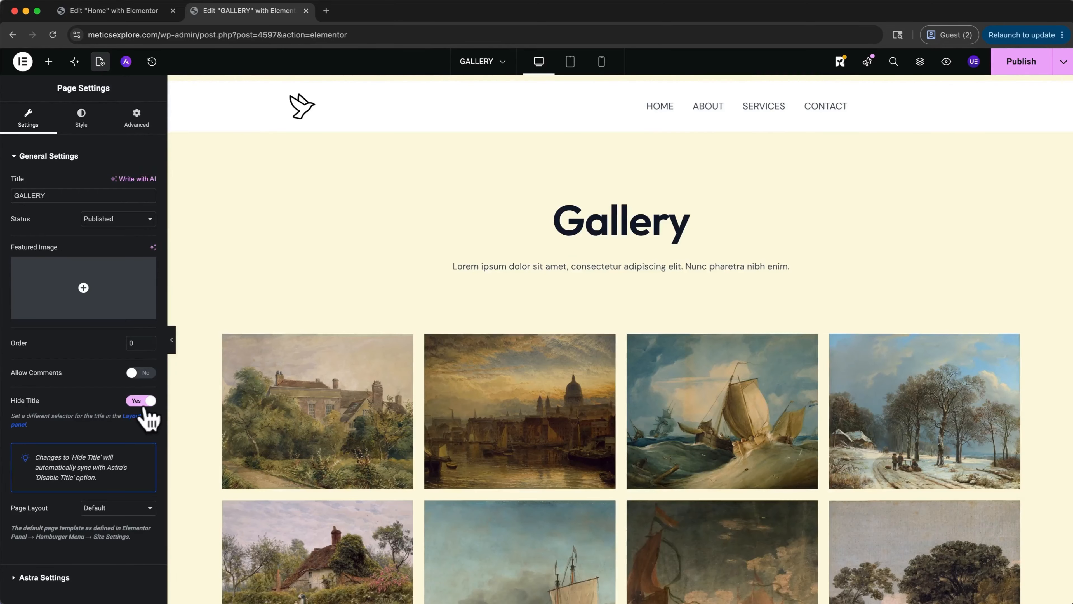
click(144, 407)
click(146, 406)
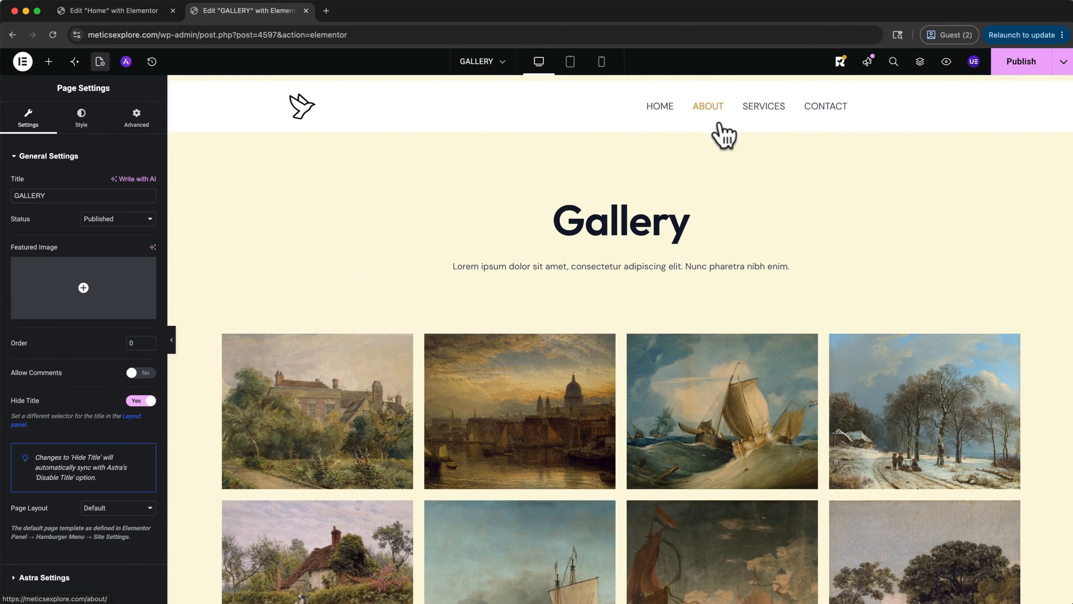
Publish the GALLERY page changes and view the live page.
click(1024, 67)
click(1064, 63)
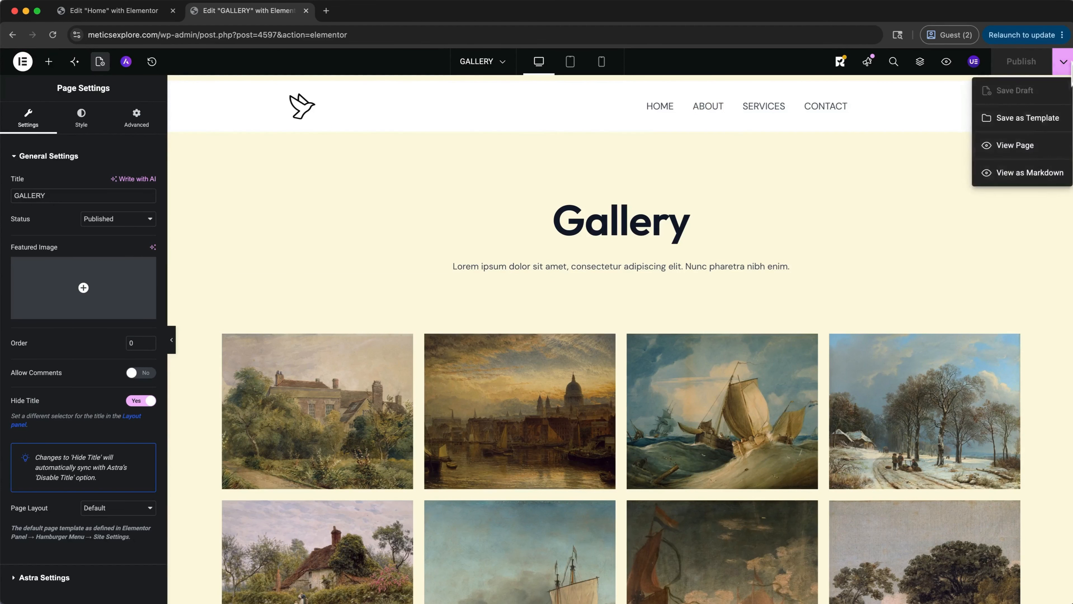
click(1041, 145)
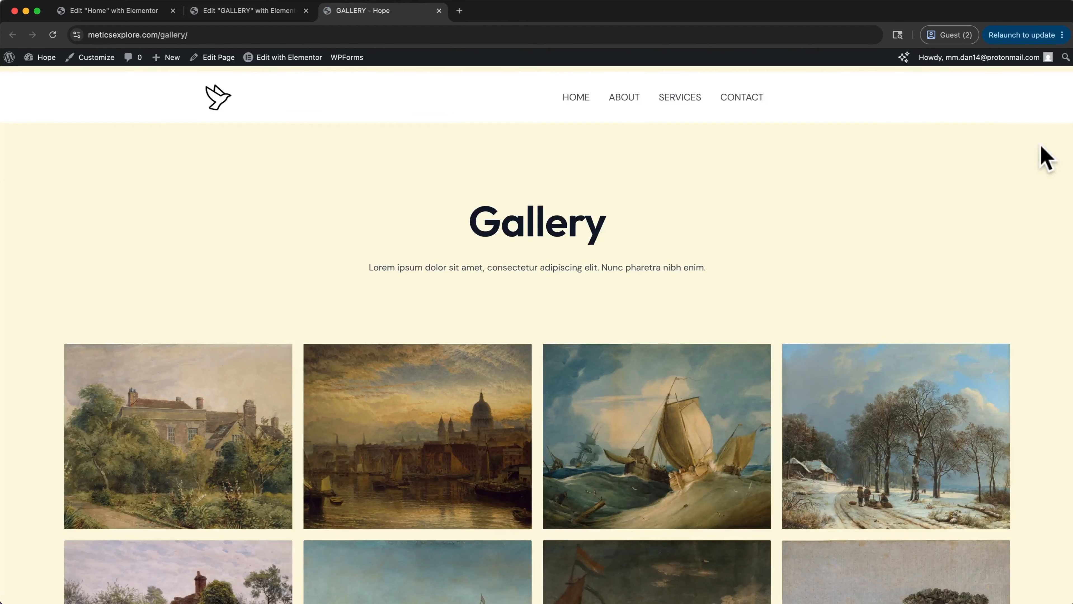
Customize the site's Main Menu by adding the GALLERY page as a menu item.
click(109, 58)
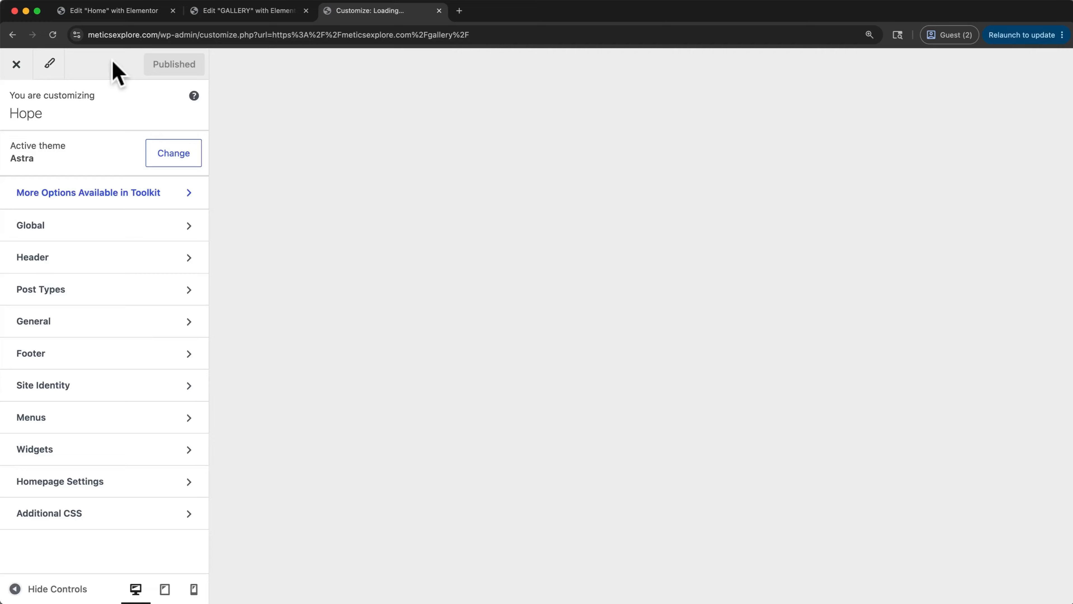
click(103, 436)
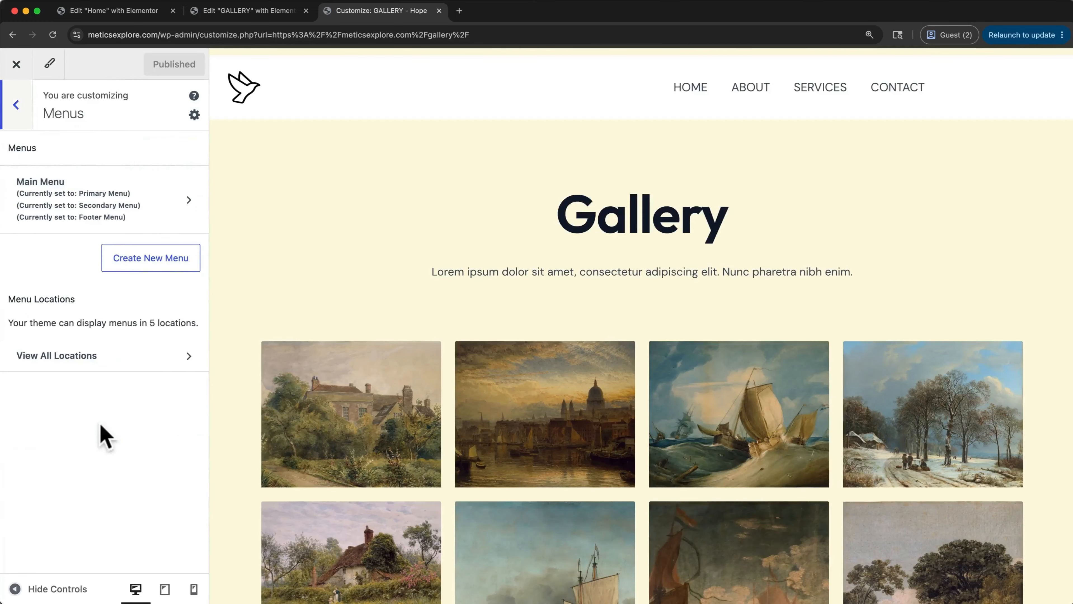
click(116, 225)
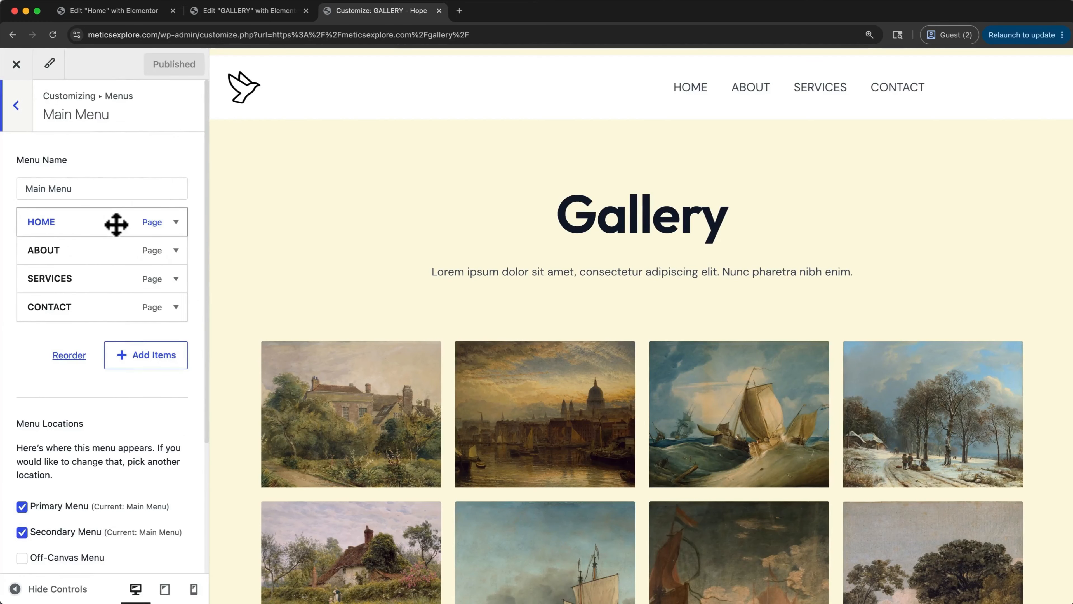
click(142, 356)
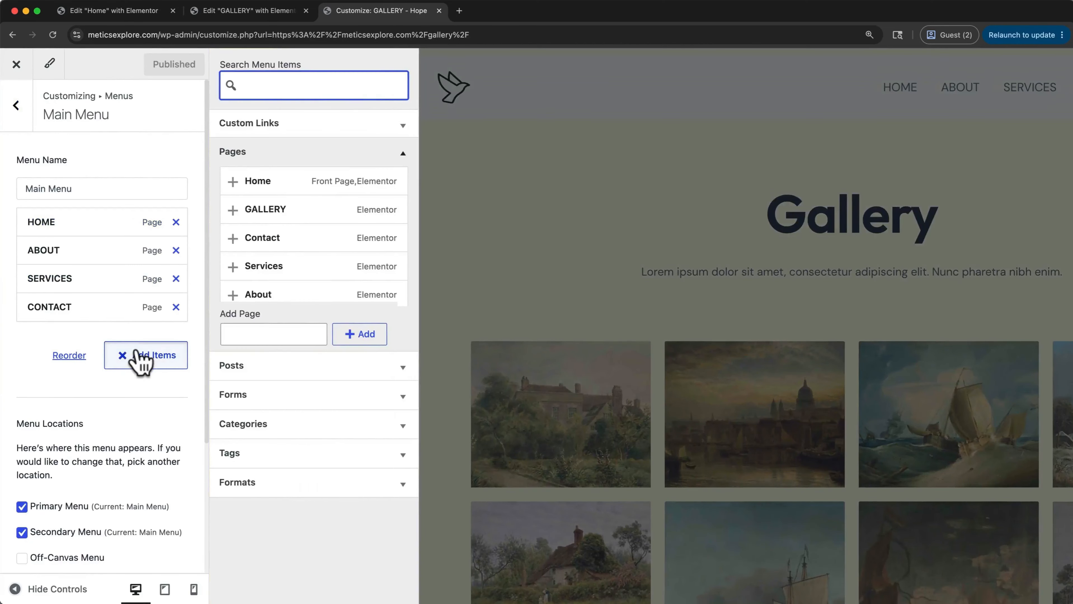
click(233, 211)
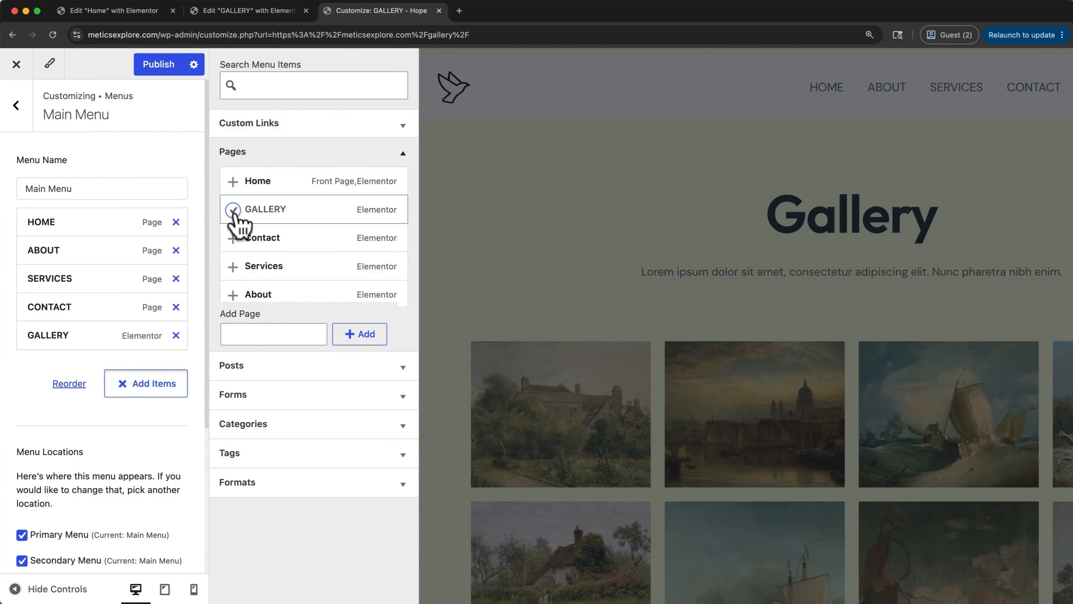
Move the GALLERY menu item between SERVICES and CONTACT and collapse its settings.
click(87, 335)
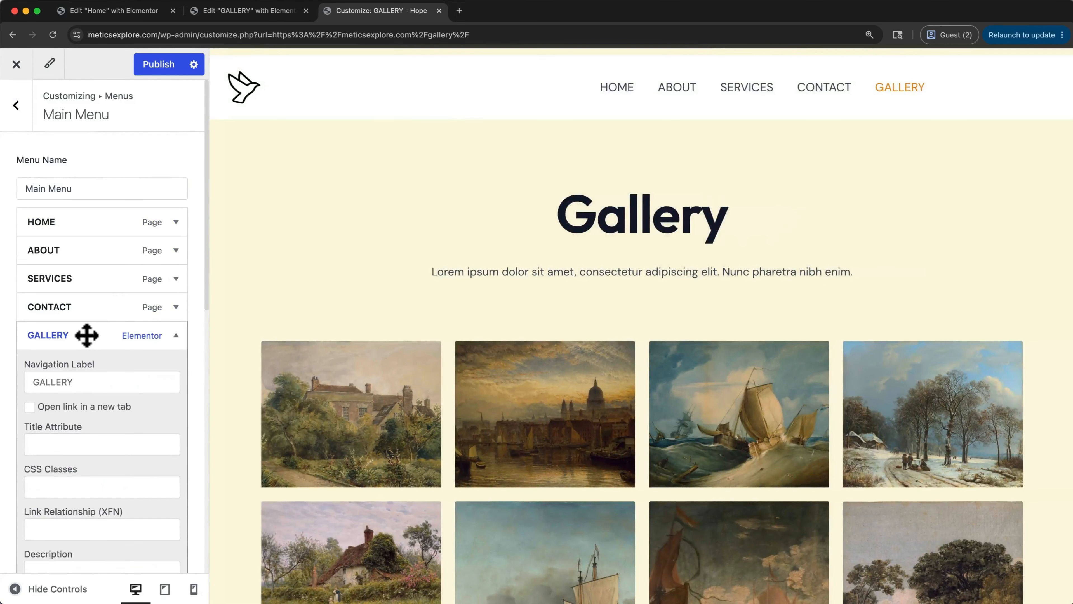
drag(86, 335, 87, 294)
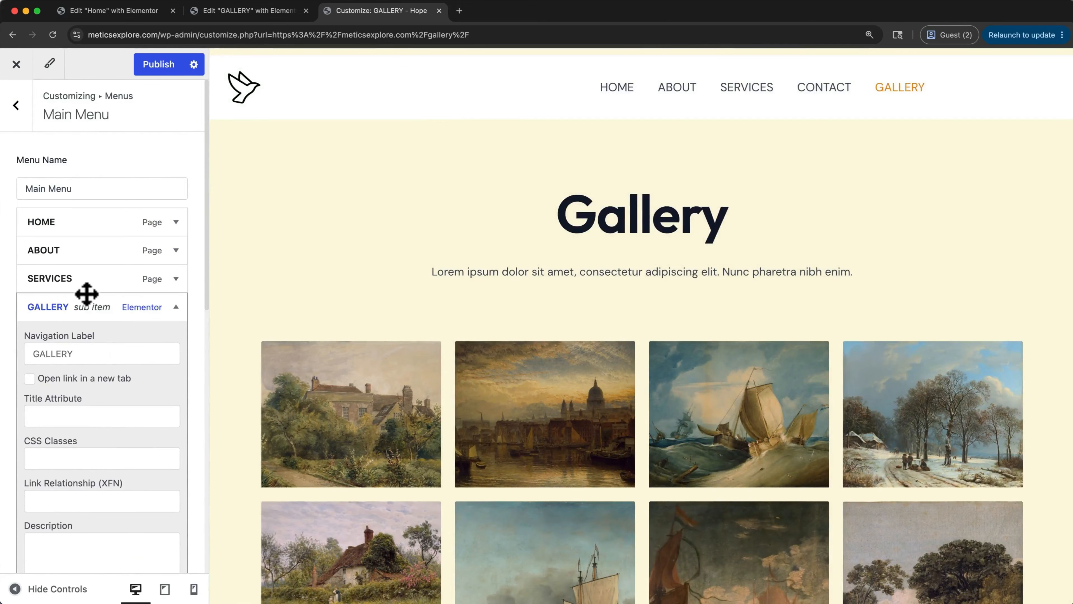
click(174, 307)
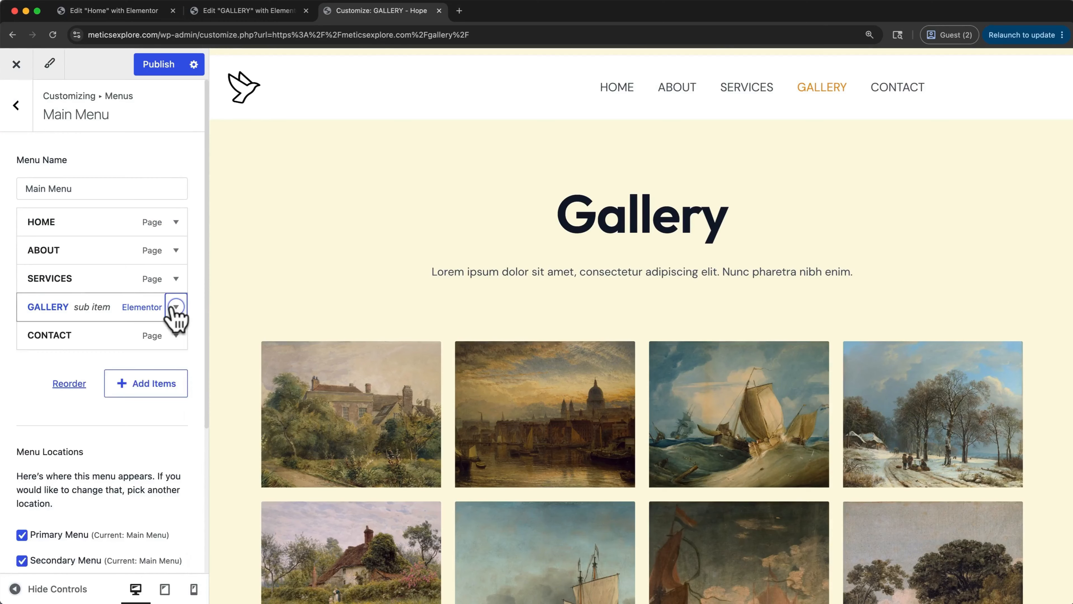
Change the SERVICES menu item's navigation label to TOURS and publish the Main Menu changes.
click(174, 308)
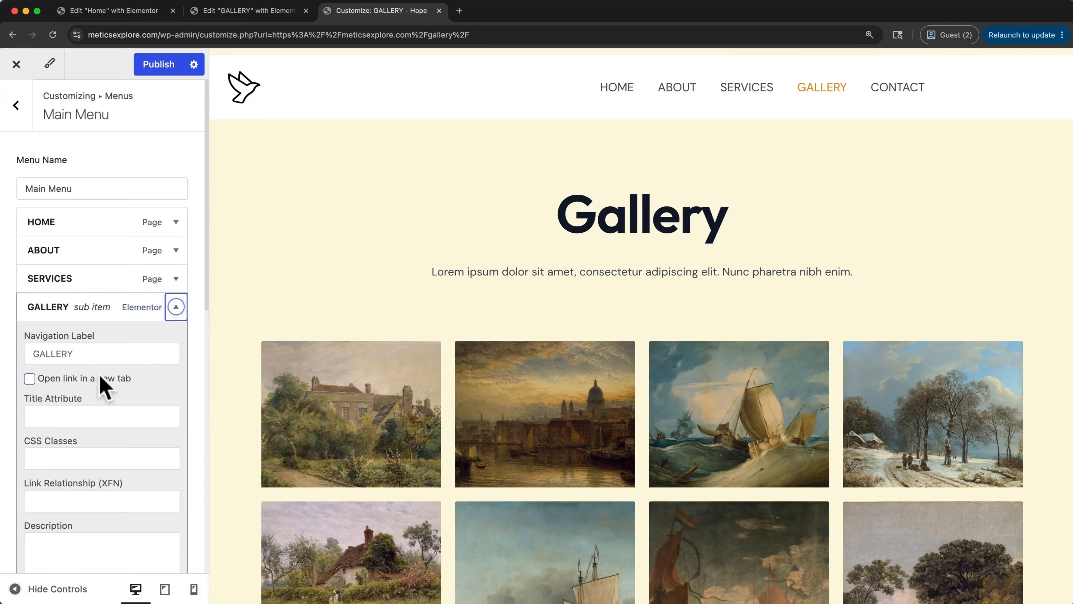
click(92, 357)
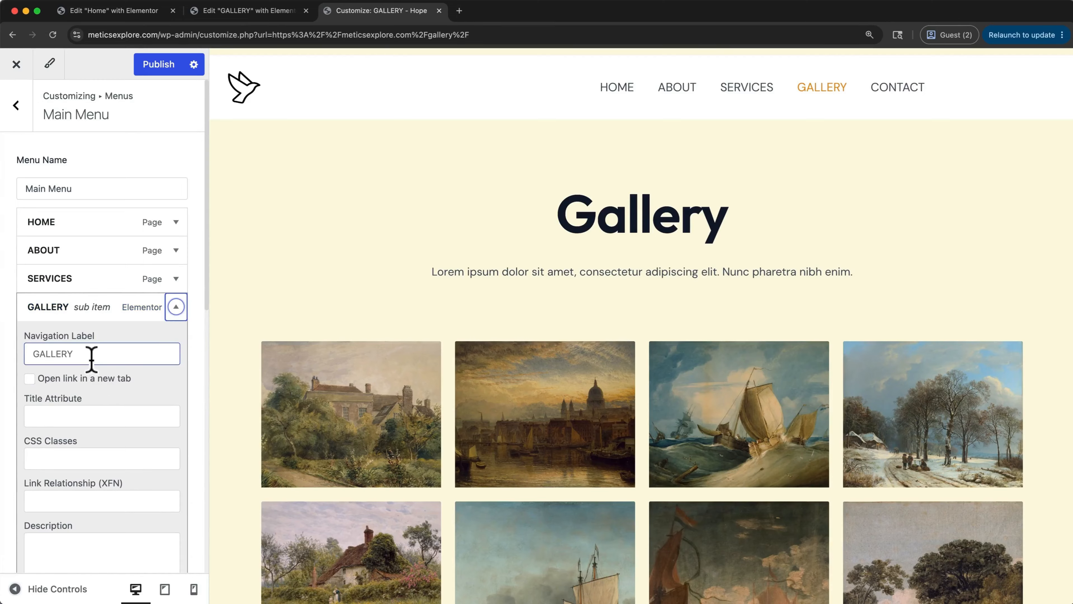
click(175, 280)
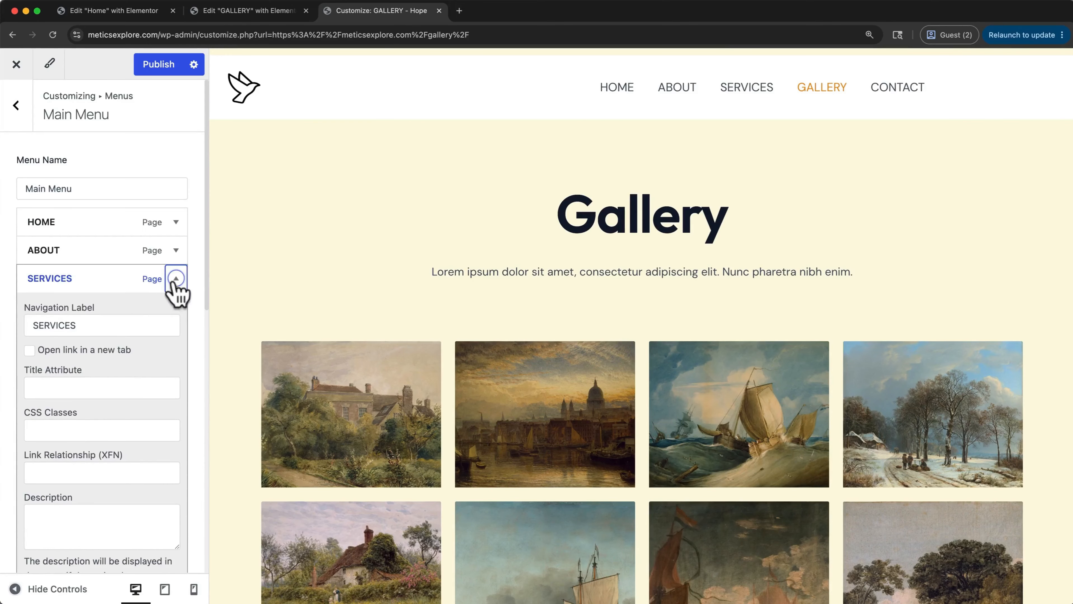
click(108, 325)
double_click(108, 326)
text(TOURS)
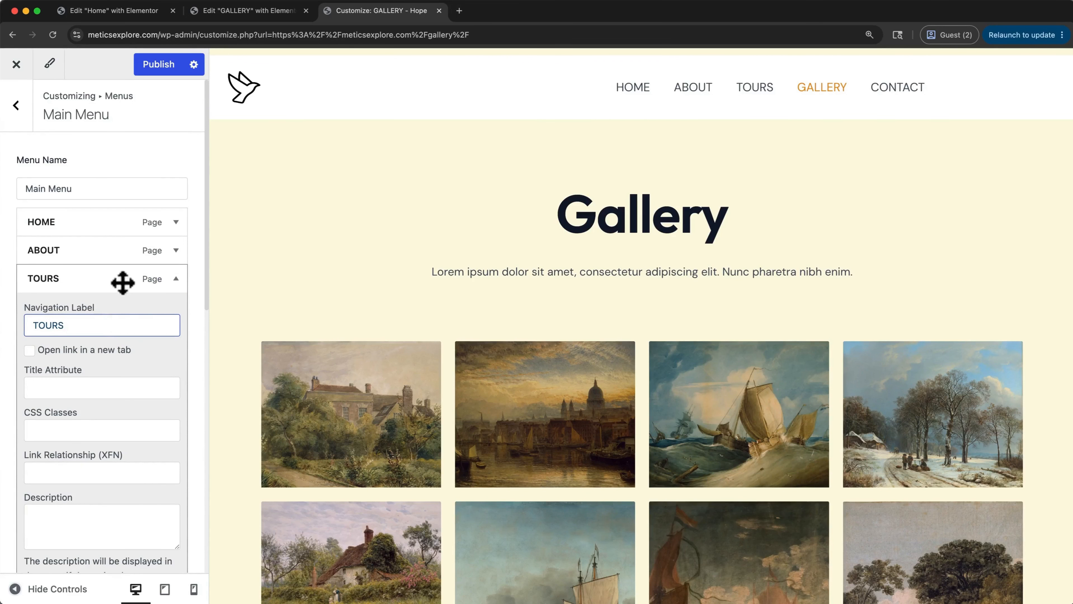
click(157, 70)
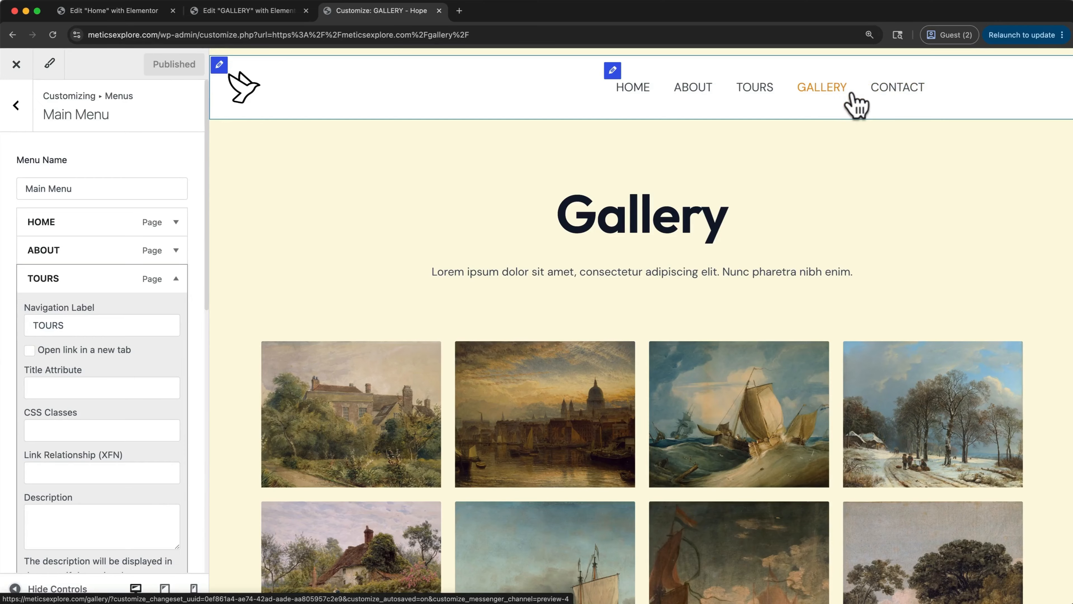
Check the header and footer menus in the GALLERY page preview and close the customizer.
scroll(855, 106, down, 15)
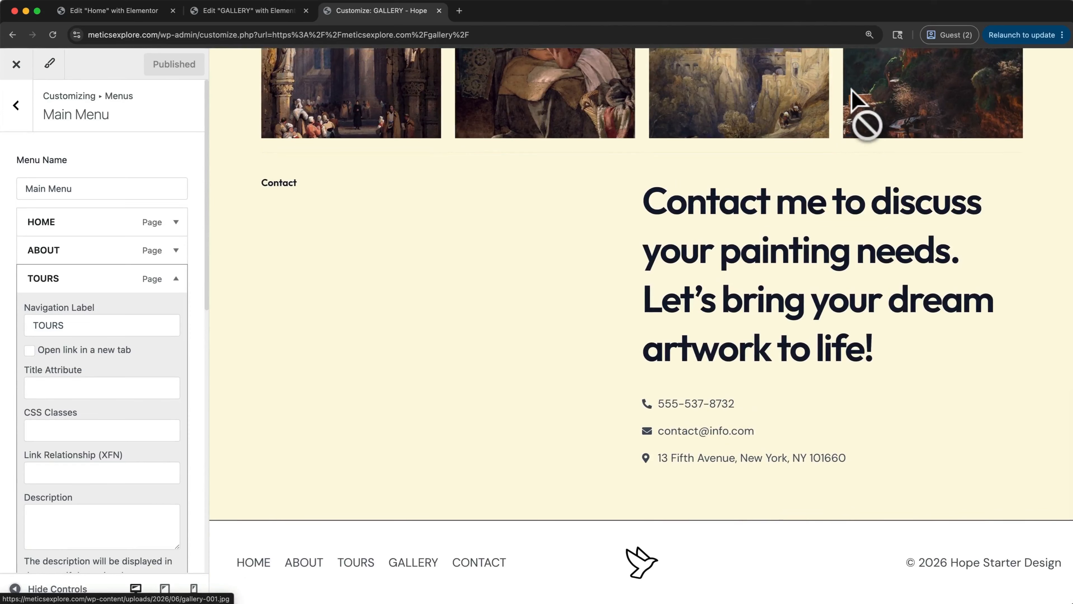
scroll(851, 91, up, 15)
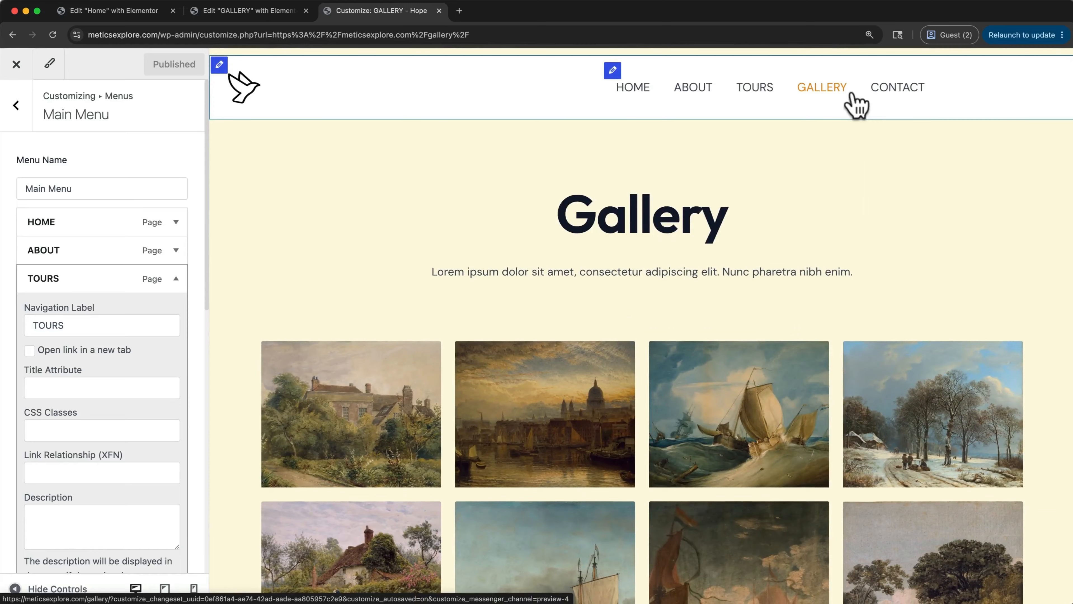
click(16, 106)
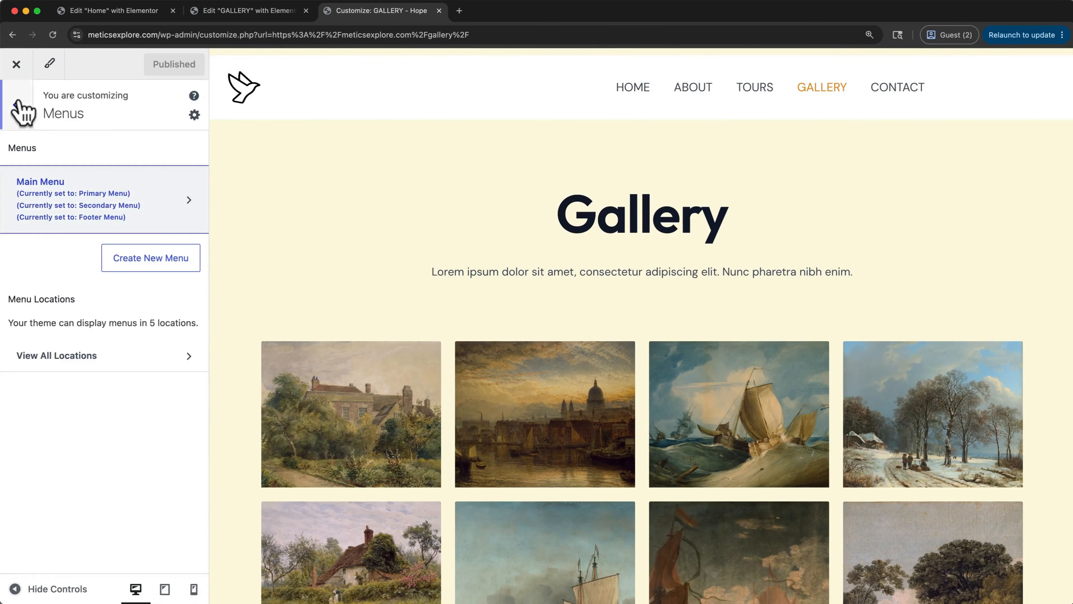
click(17, 105)
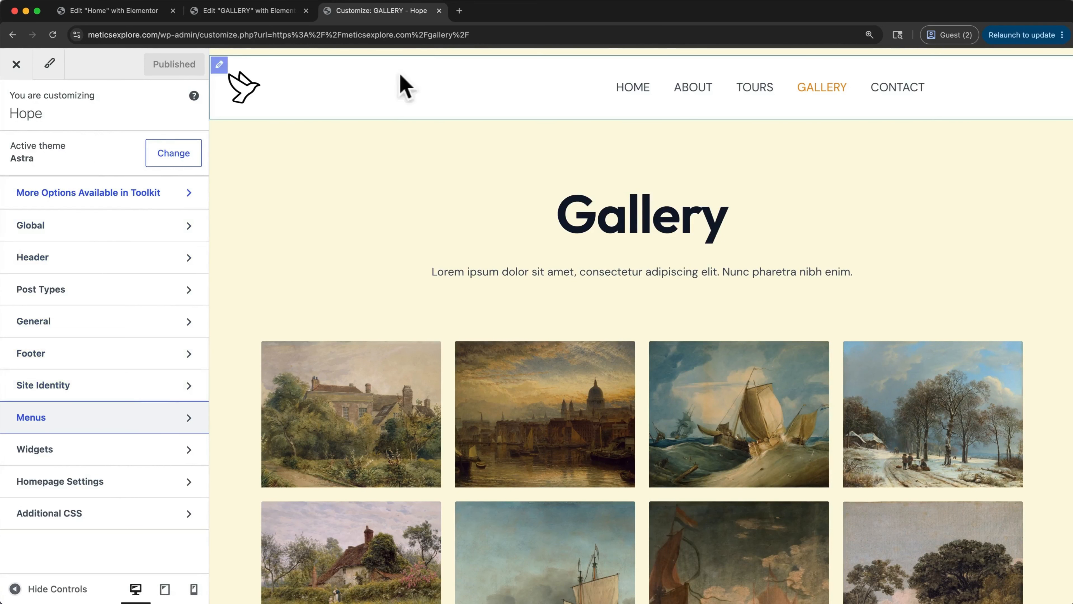
click(439, 11)
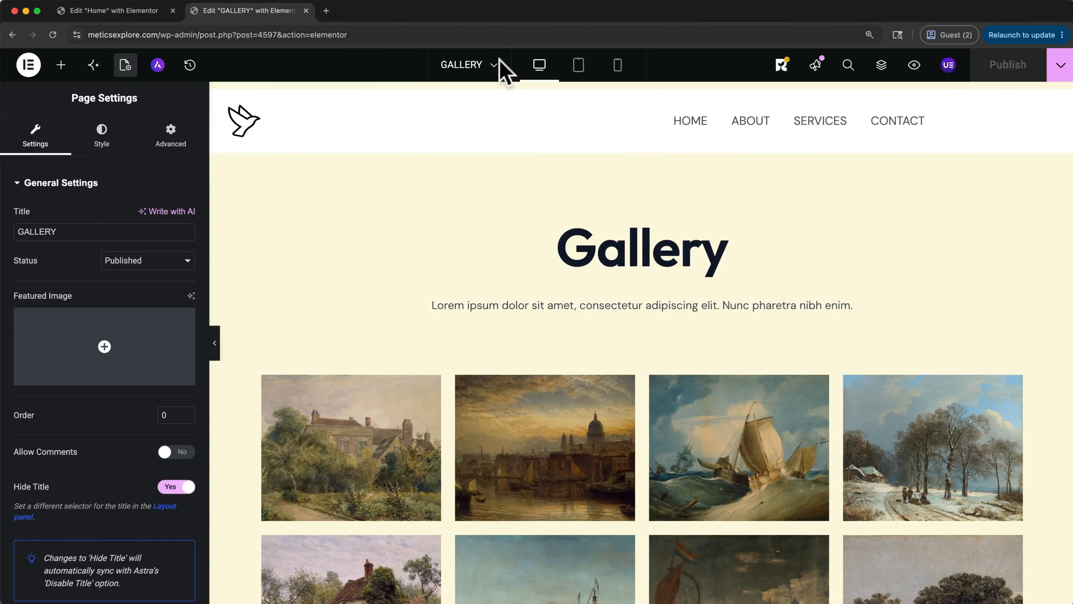
Open the header builder for the Home page in the customizer, starting from the live GALLERY page.
click(1051, 62)
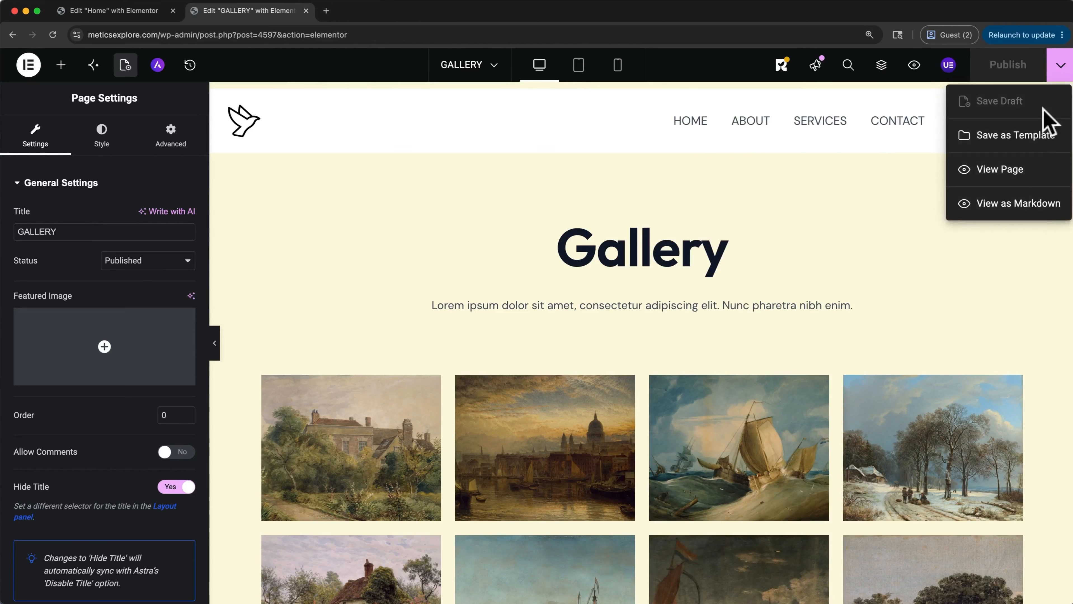
click(1012, 168)
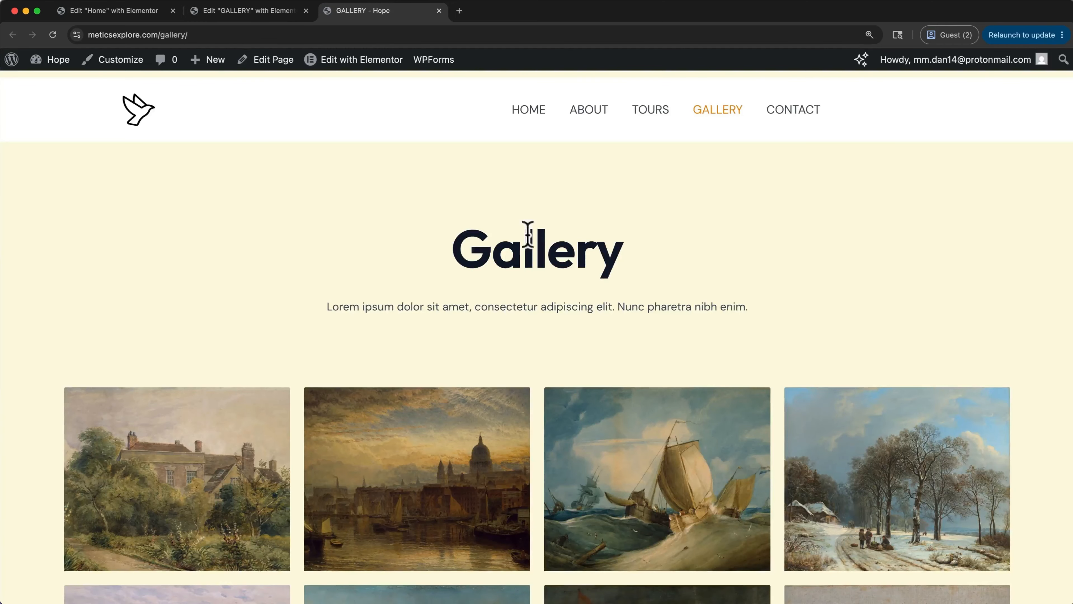
click(135, 64)
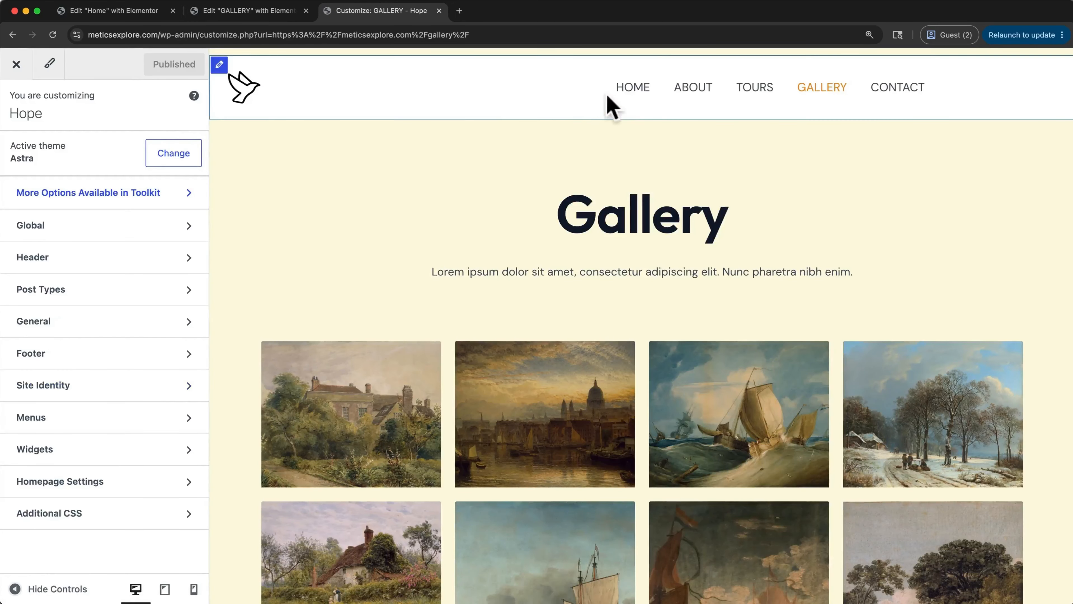
click(619, 90)
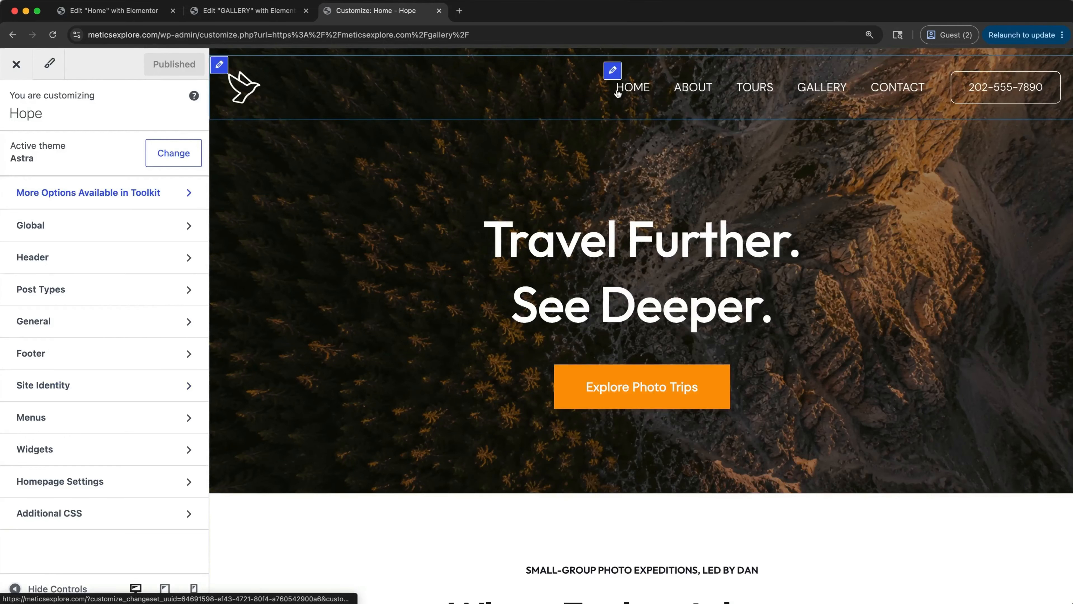
click(131, 265)
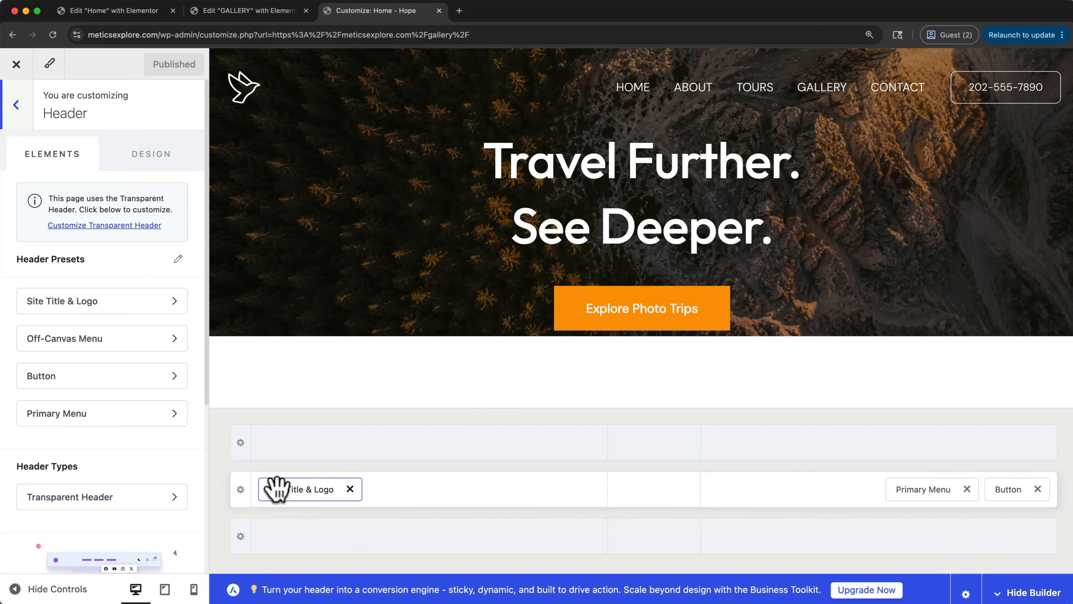
Try the Site Title & Logo element in the centre of the main header row and return it to the left section.
drag(277, 489, 630, 511)
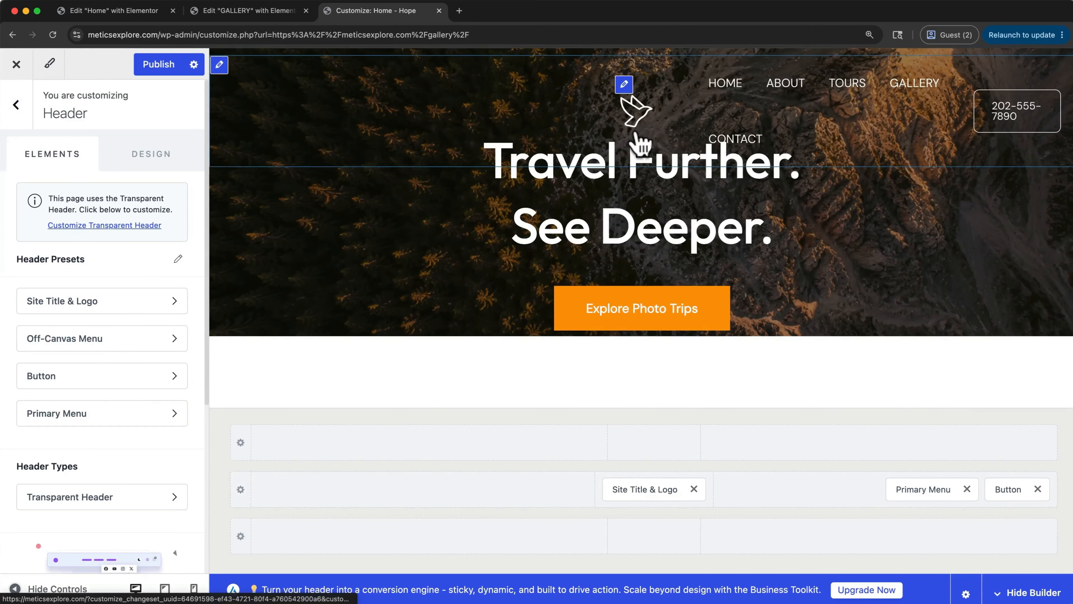
drag(642, 489, 525, 486)
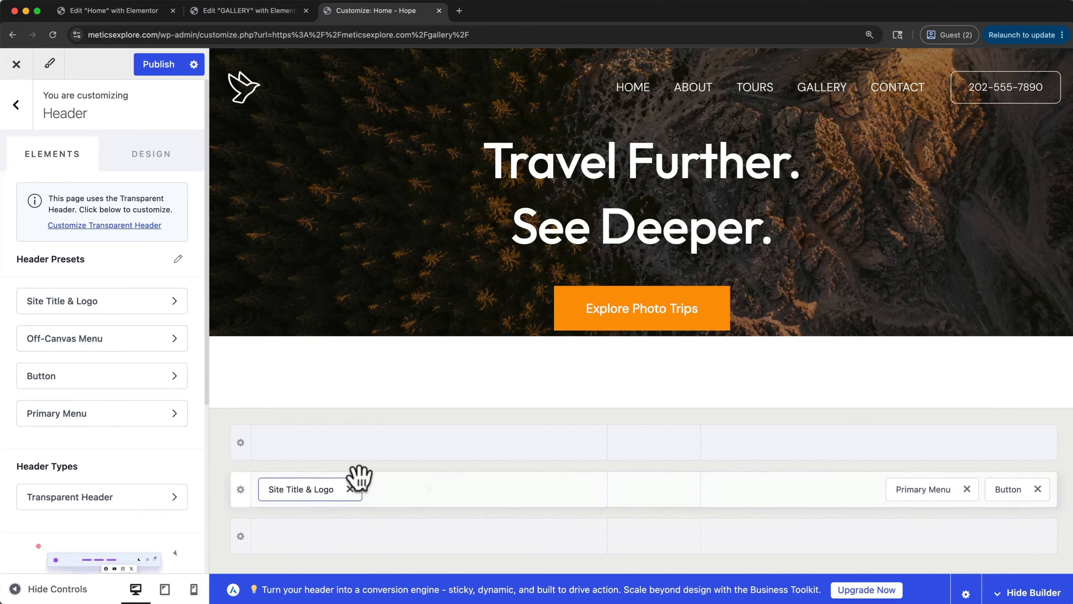
Hide the header's phone button on desktop, tablet and mobile and return to the header elements.
click(171, 383)
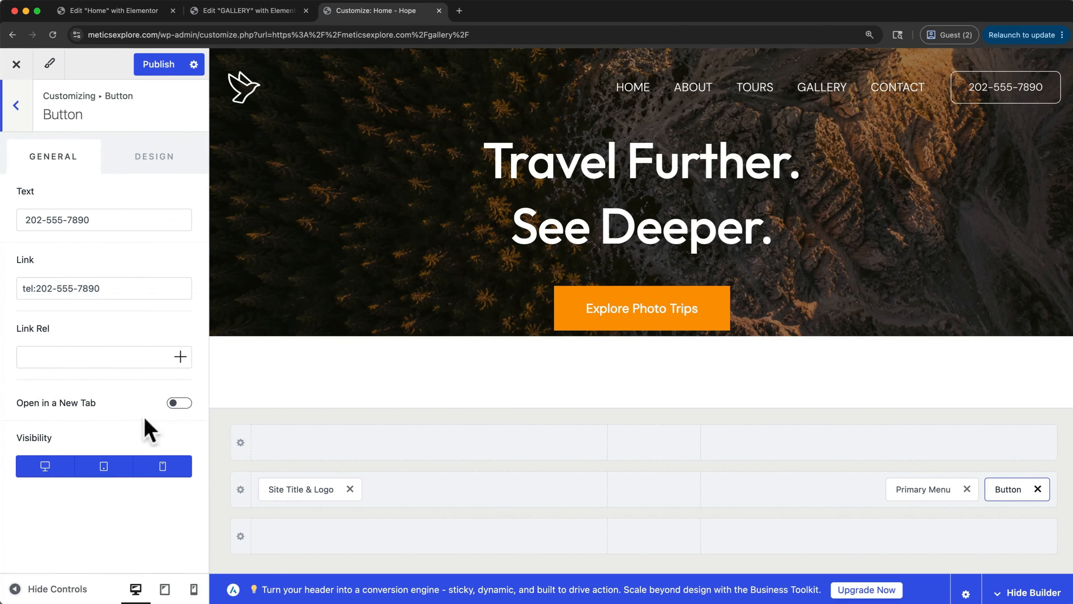
click(46, 474)
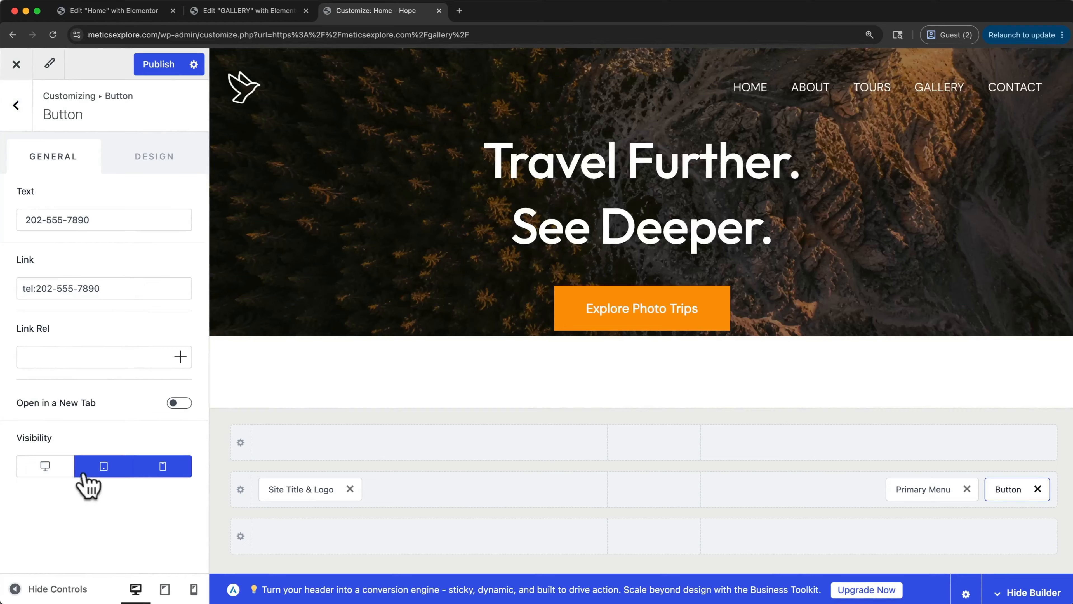
click(84, 474)
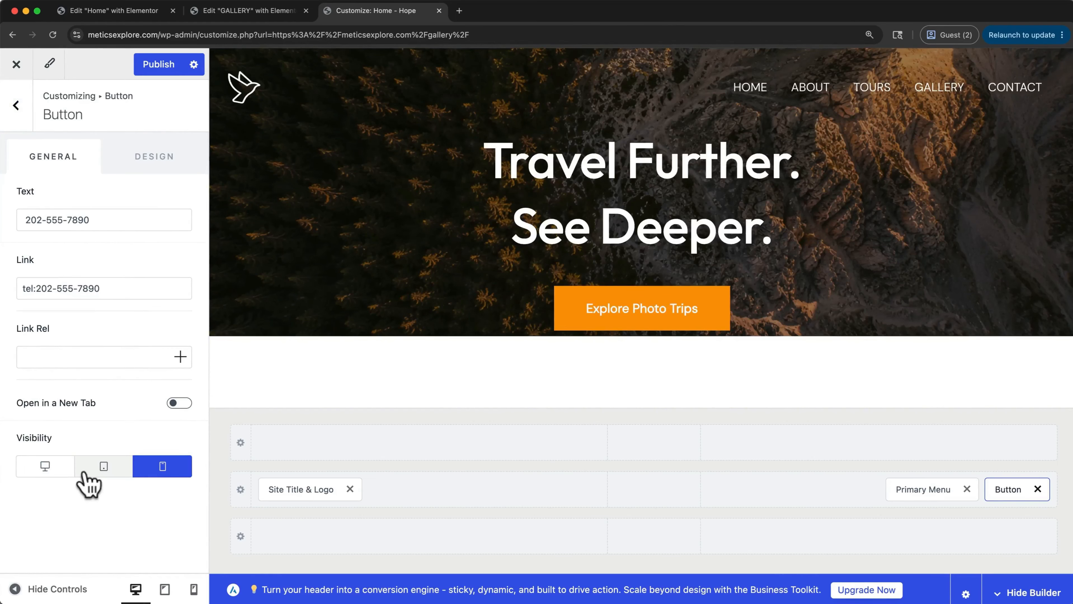
click(153, 472)
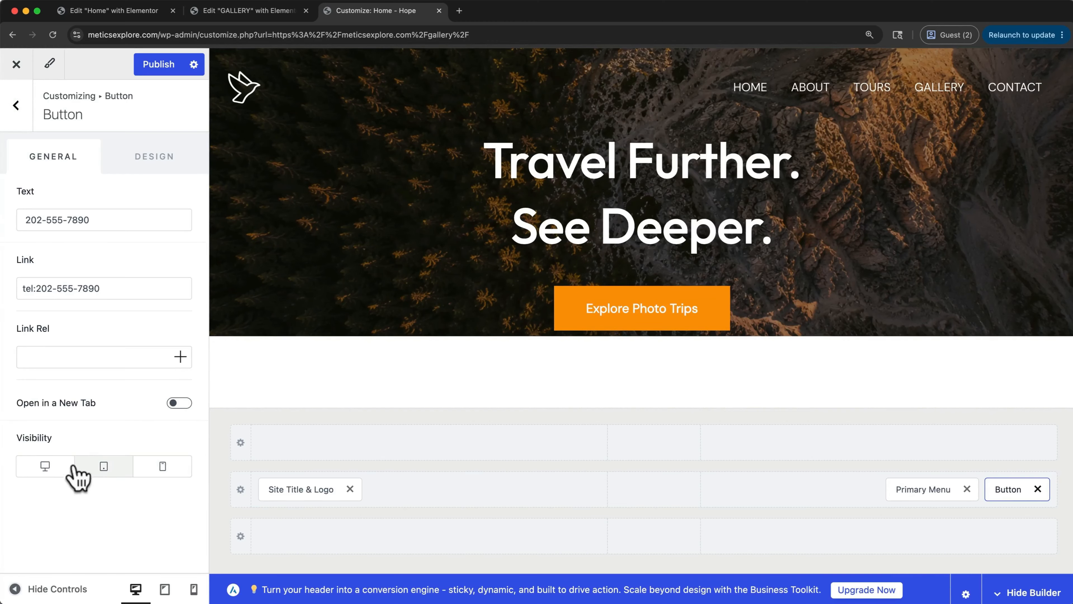
click(17, 104)
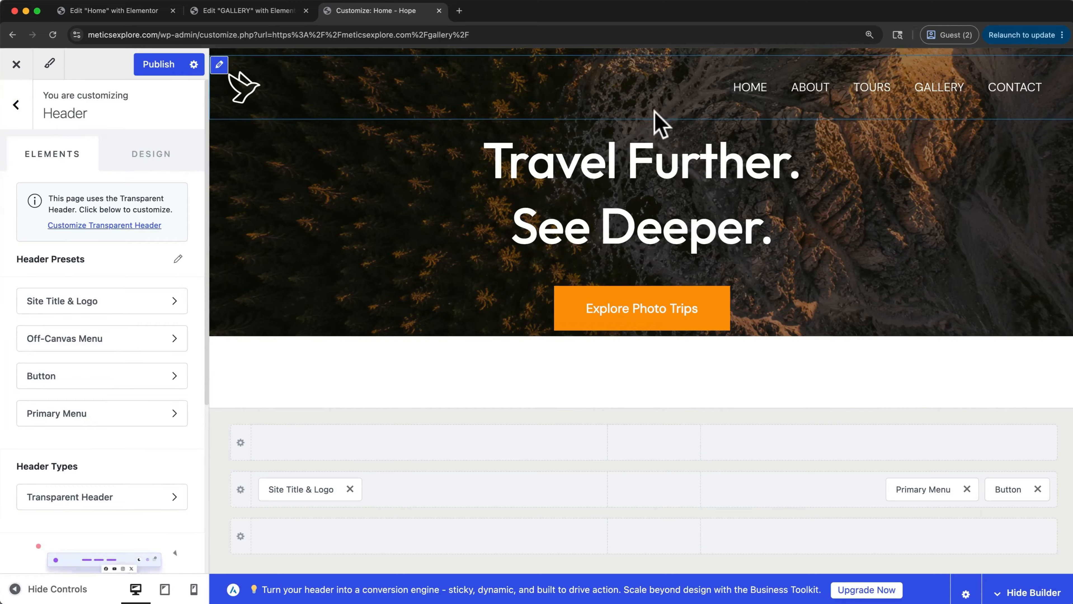
Examine the Site Title & Logo settings and the linked Transparent Header options.
click(154, 309)
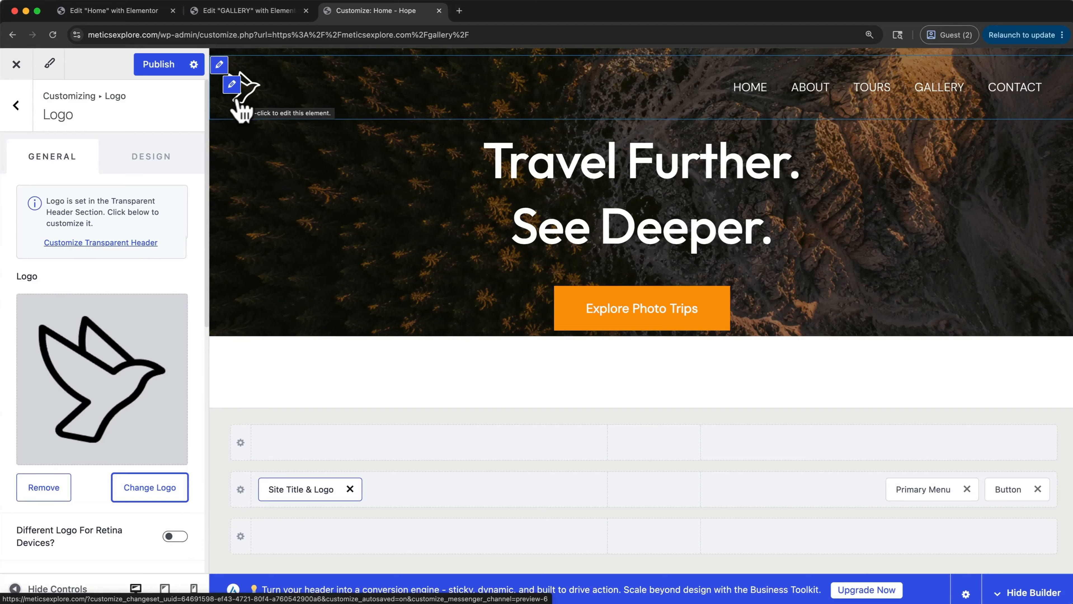
click(128, 243)
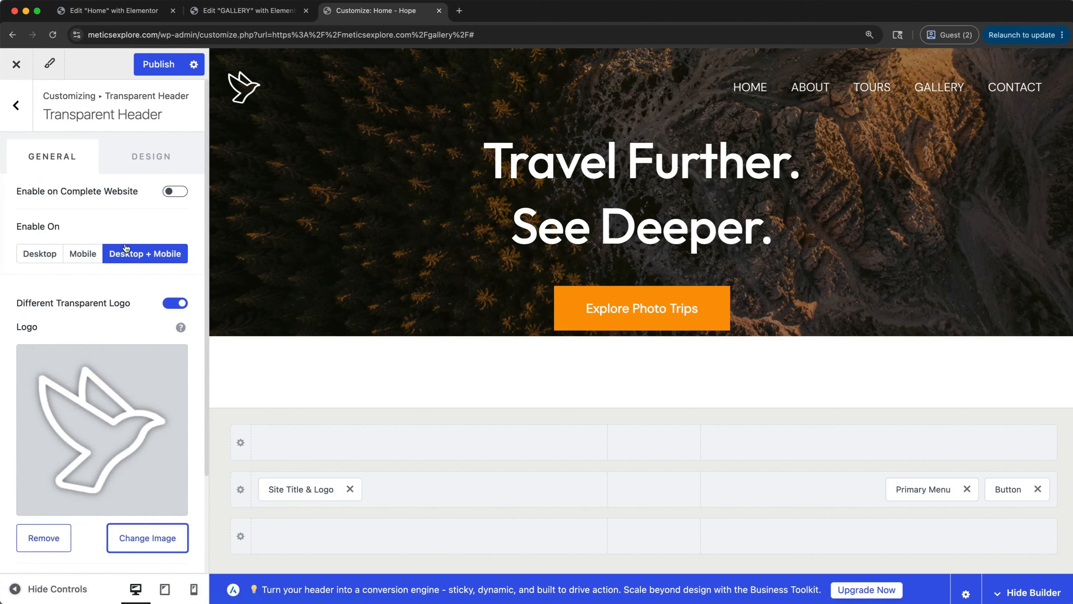
click(17, 109)
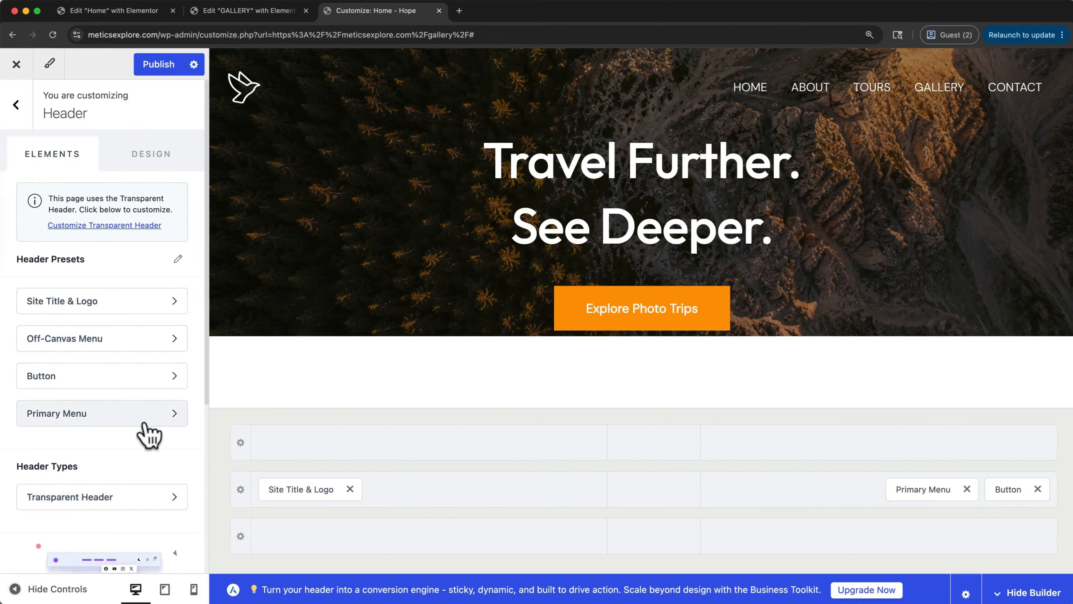
Replace the transparent header's logo with an uploaded e_logo.png from Downloads and publish the change.
click(154, 502)
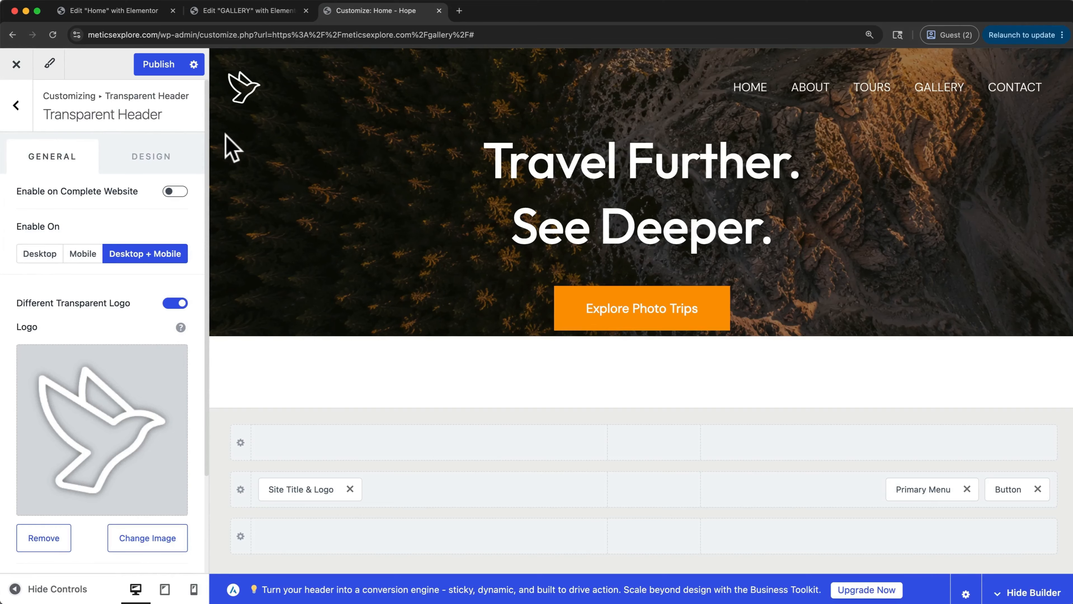
click(120, 540)
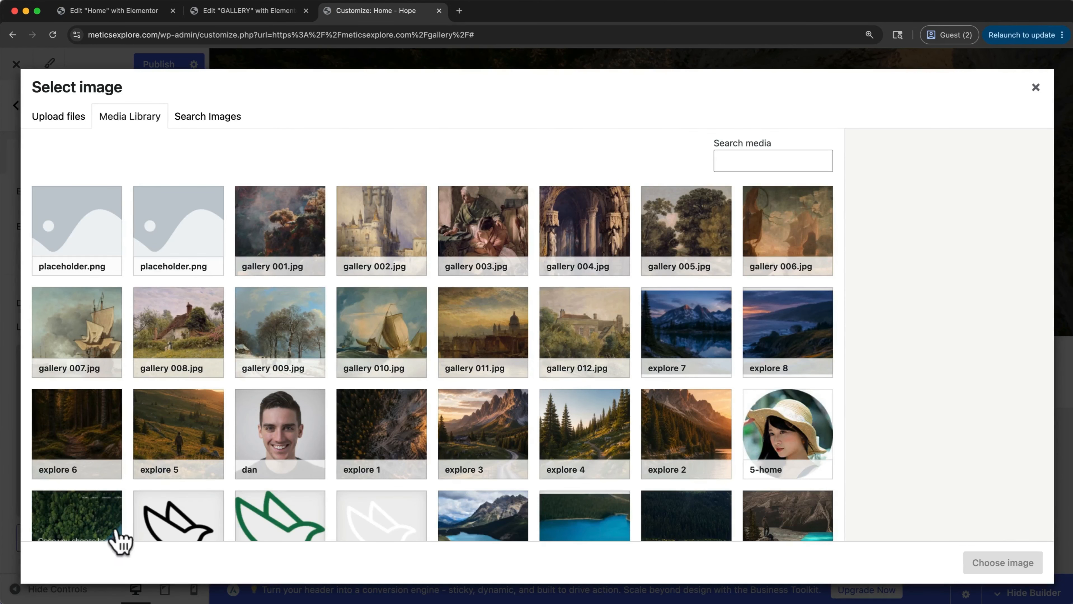
click(61, 124)
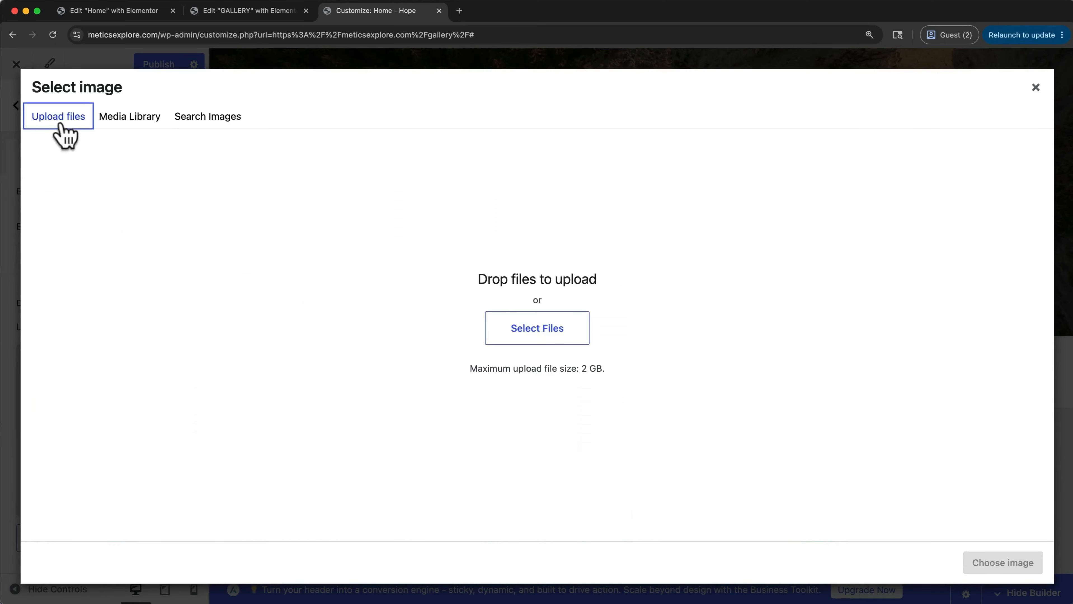
click(526, 337)
click(388, 148)
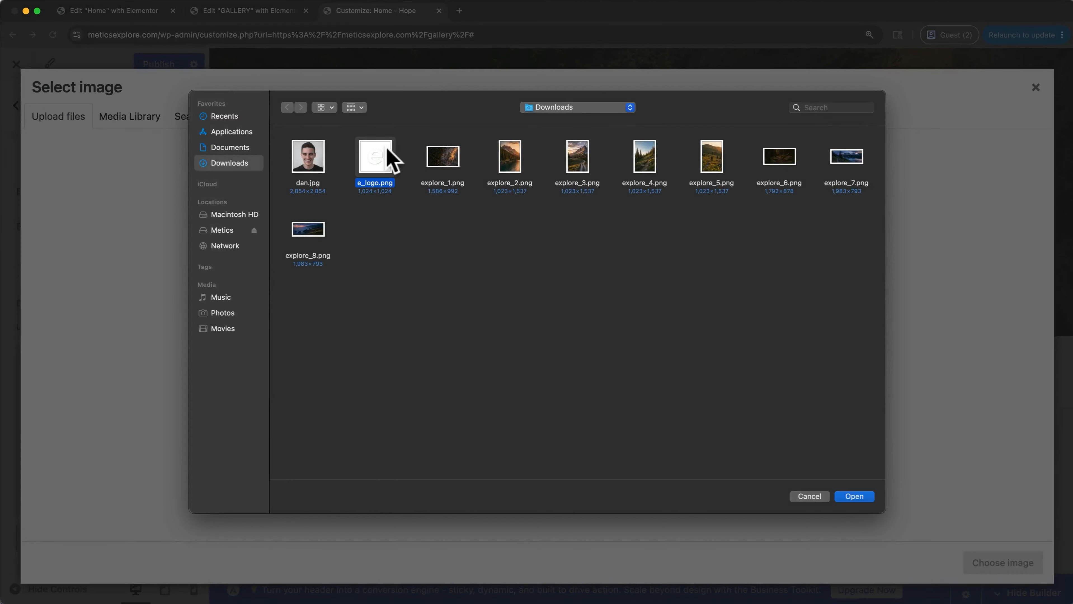
click(865, 498)
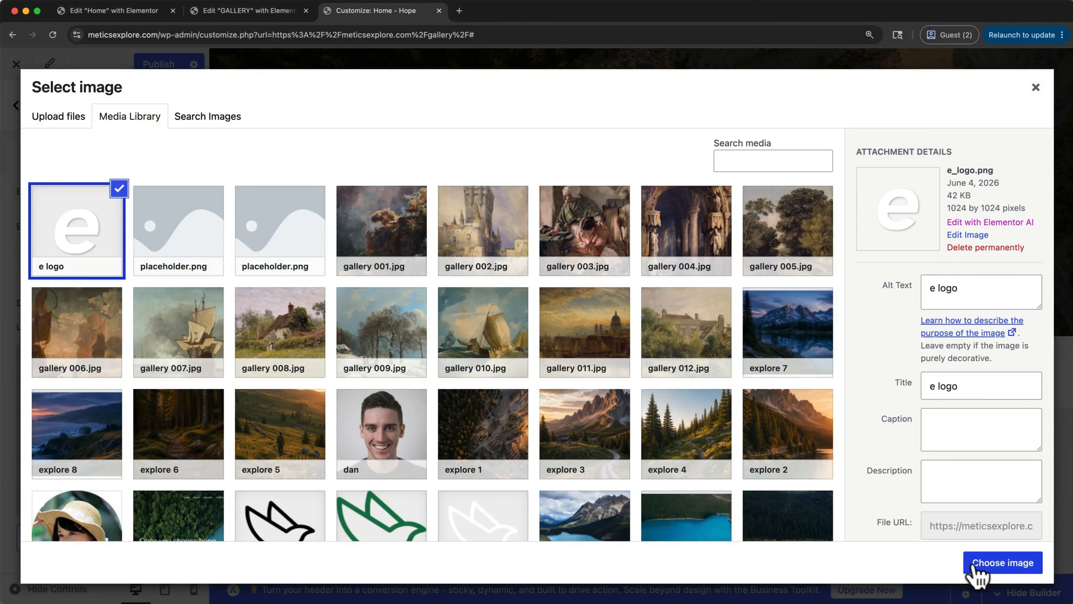
click(978, 569)
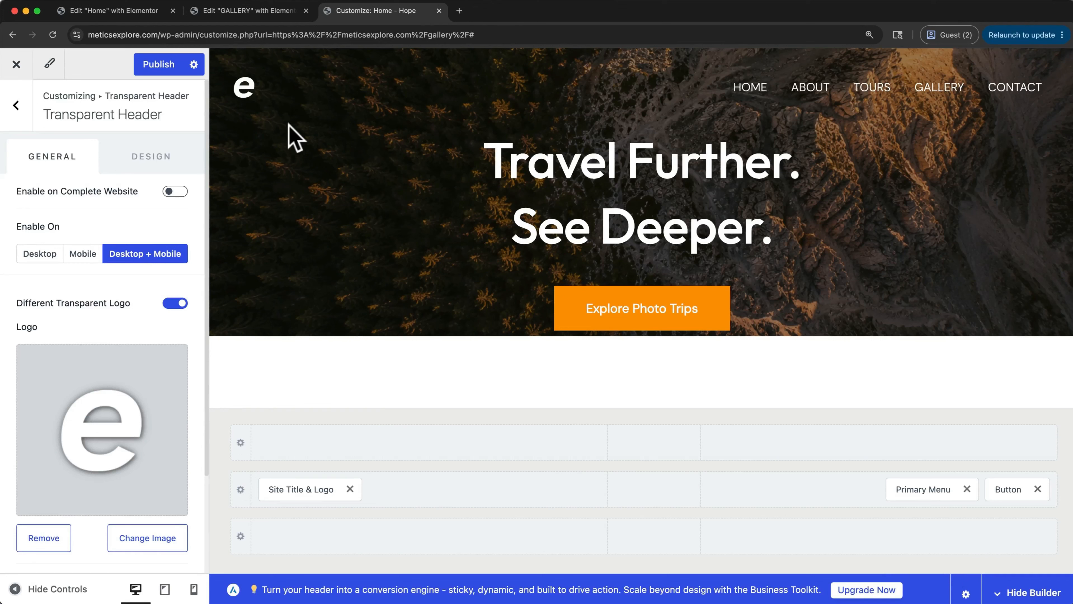
click(161, 67)
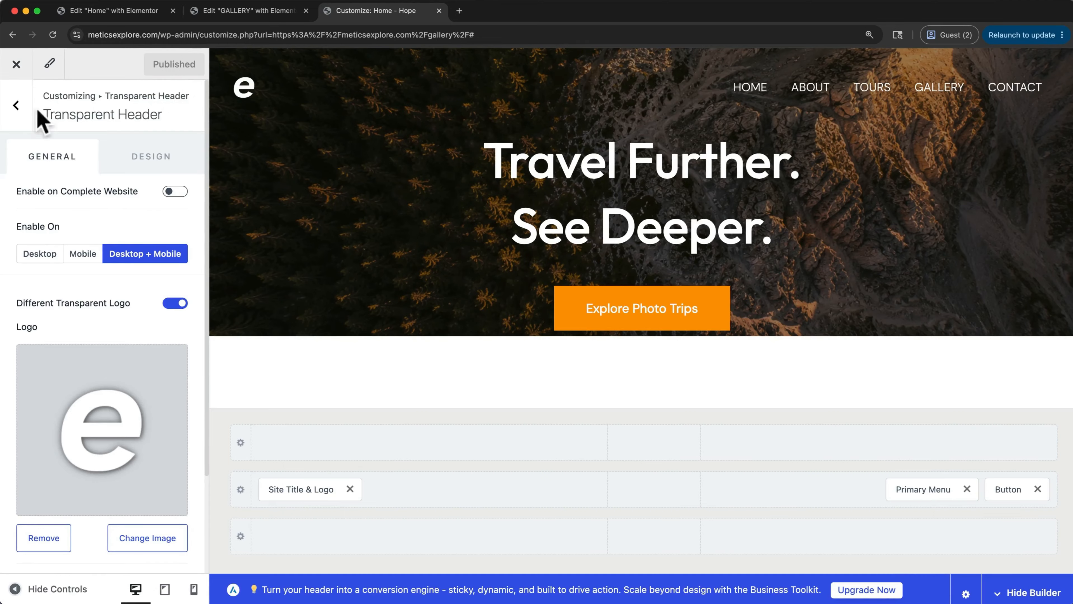
Replace "Hope Starter Design" with "explore tours" in the footer's copyright text, keeping the [current_year] tag.
click(17, 106)
click(21, 109)
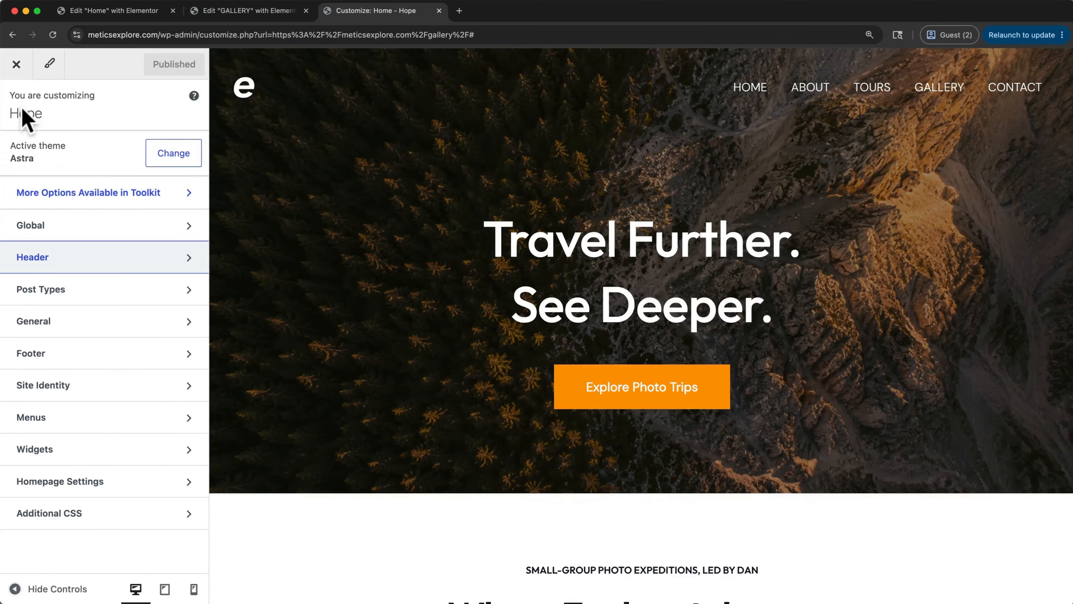
click(96, 369)
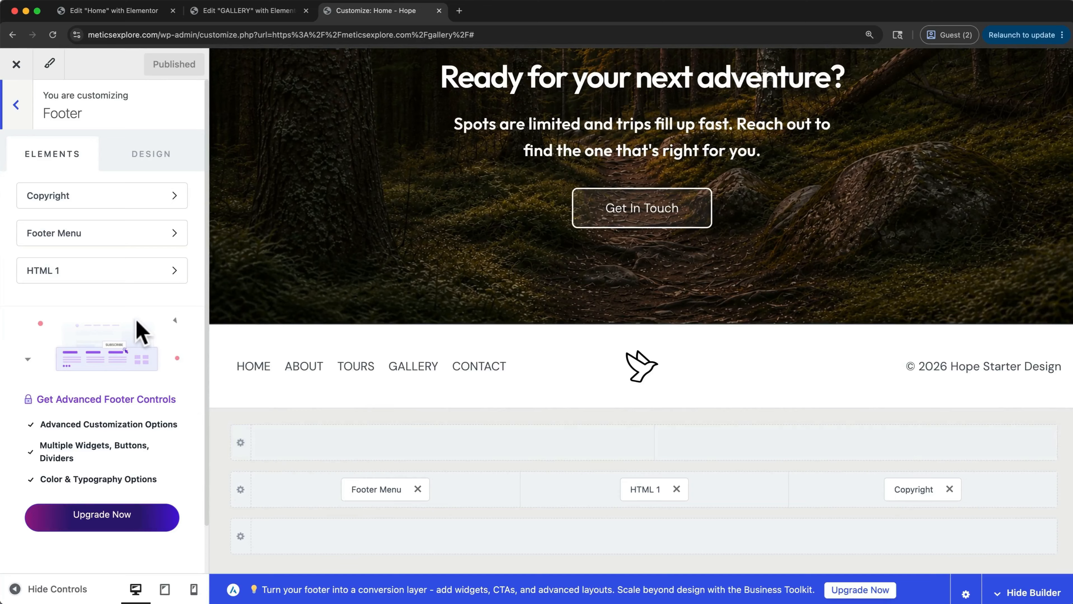
click(135, 196)
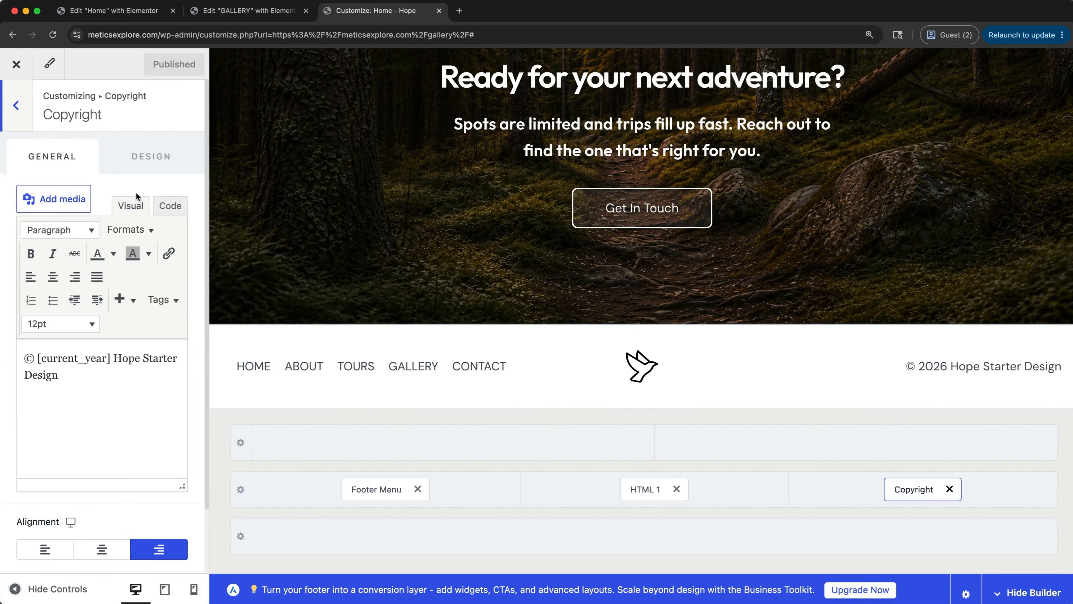
drag(132, 377, 116, 359)
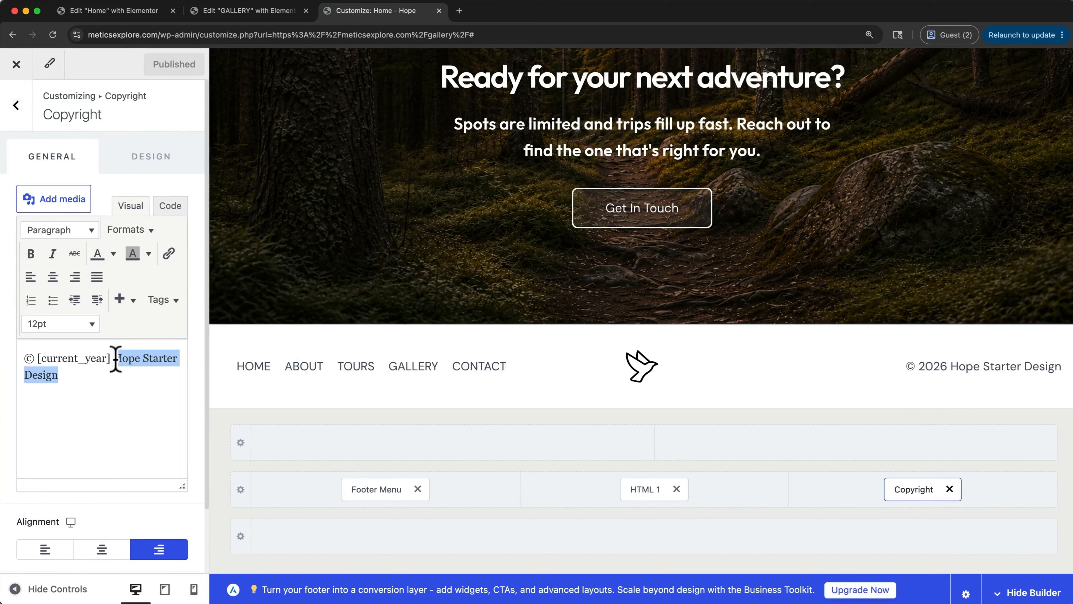
text(expl)
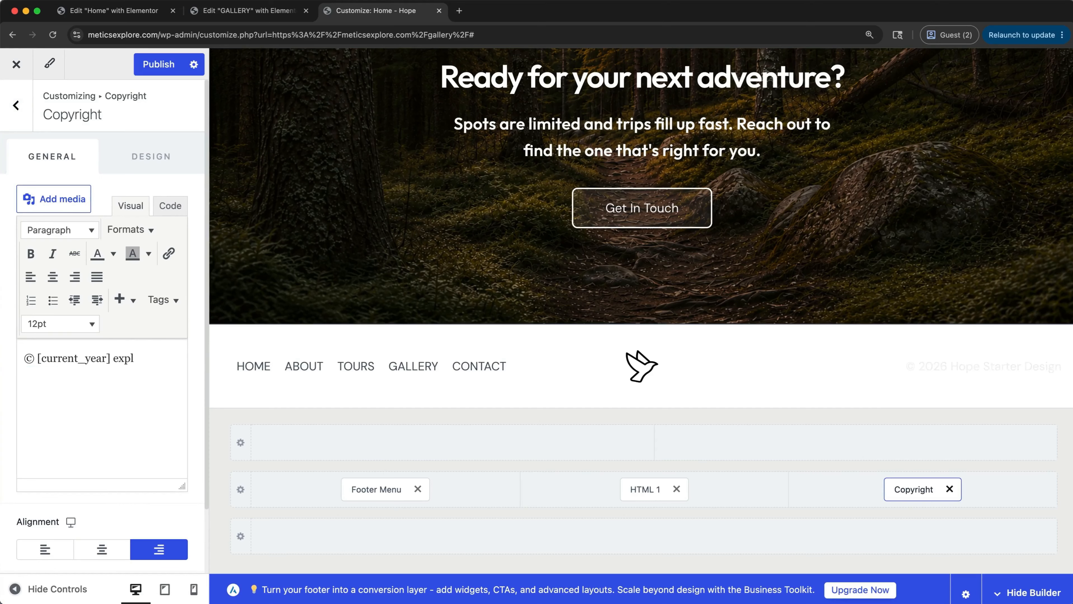
text(ore tours)
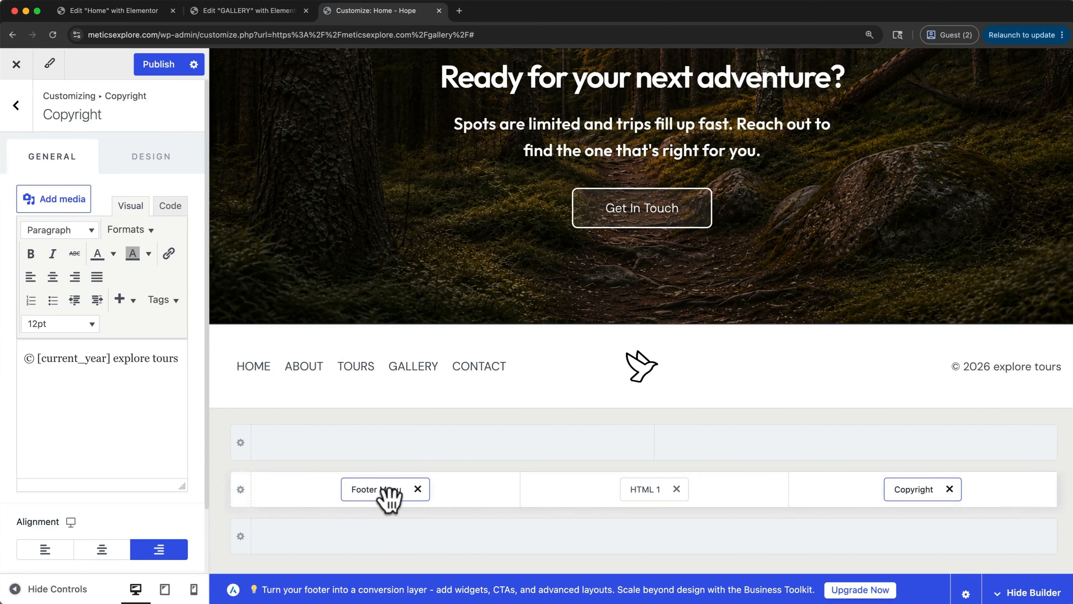
Remove the Footer Menu from the main footer row, move HTML 1 into its place, and return to the footer elements.
click(418, 490)
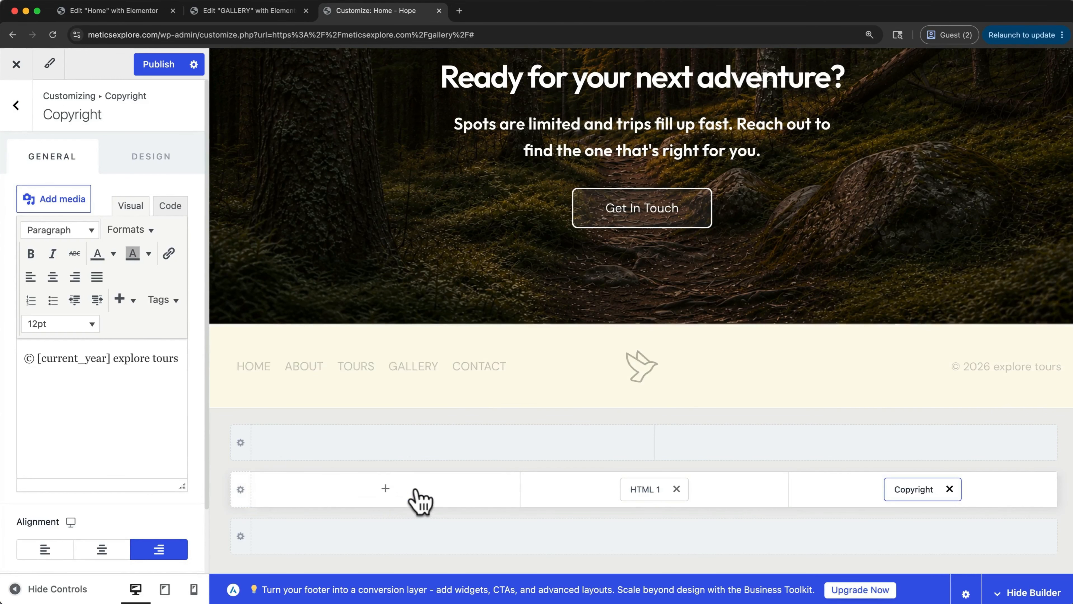
drag(632, 489, 395, 499)
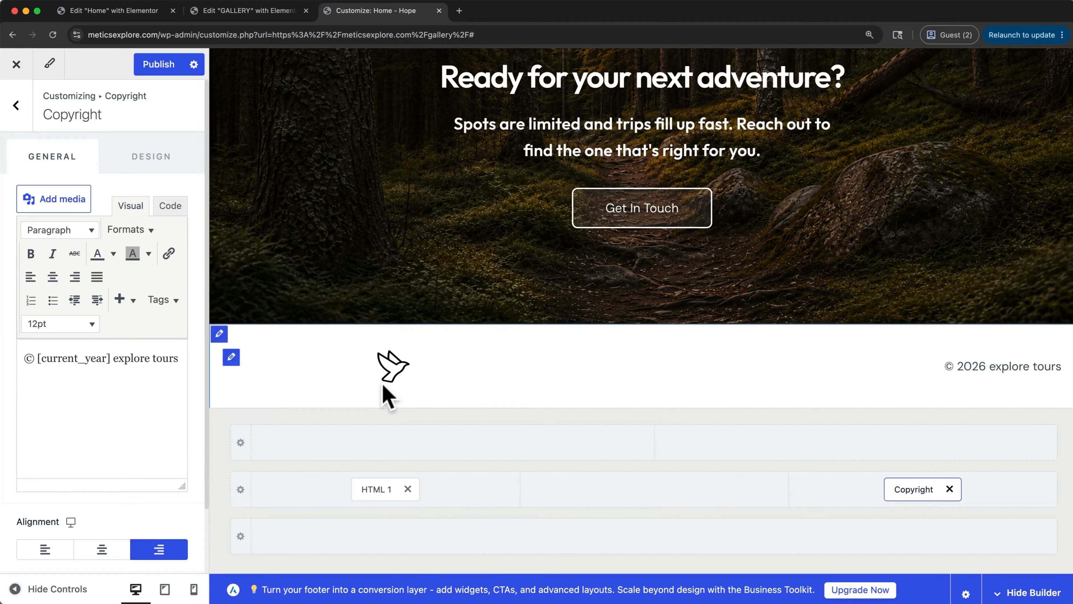
click(16, 105)
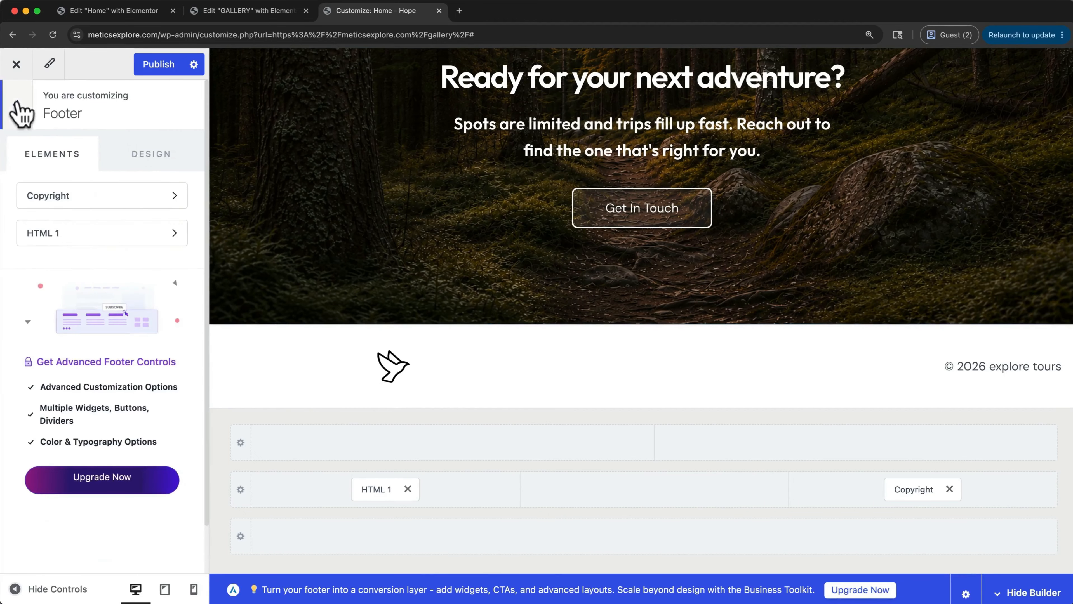
Upload e_logo_dark.png from Downloads and insert it into the footer's HTML 1 element.
click(45, 232)
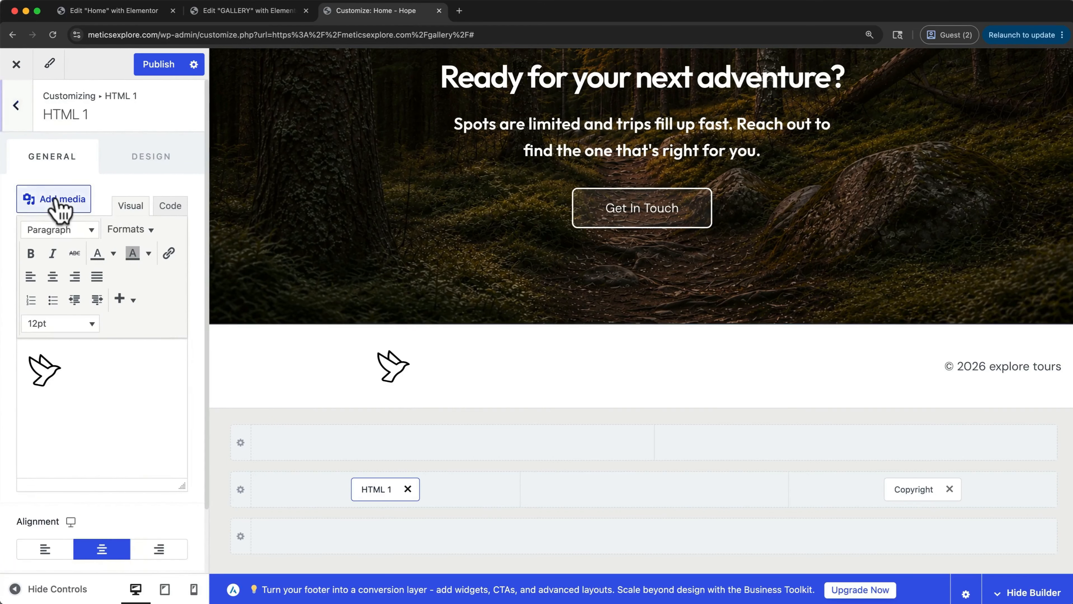
click(59, 200)
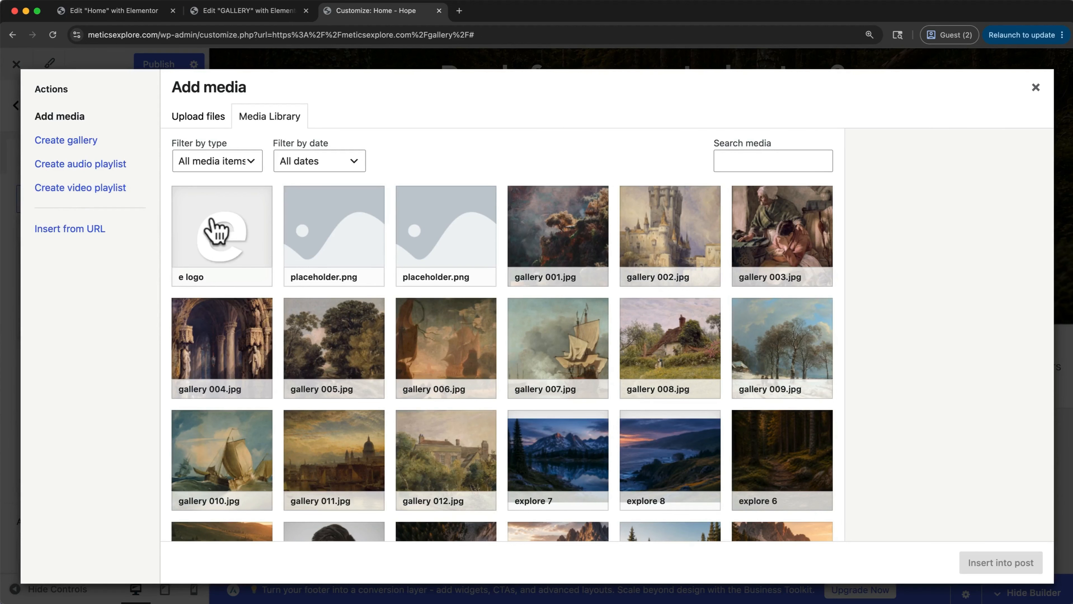
click(194, 124)
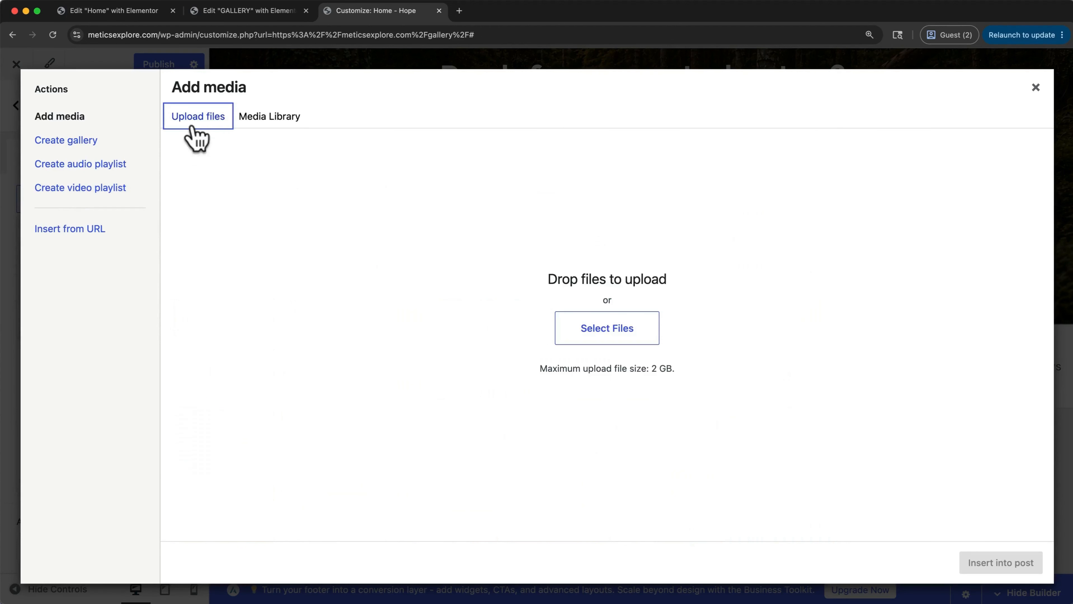
click(561, 327)
click(363, 167)
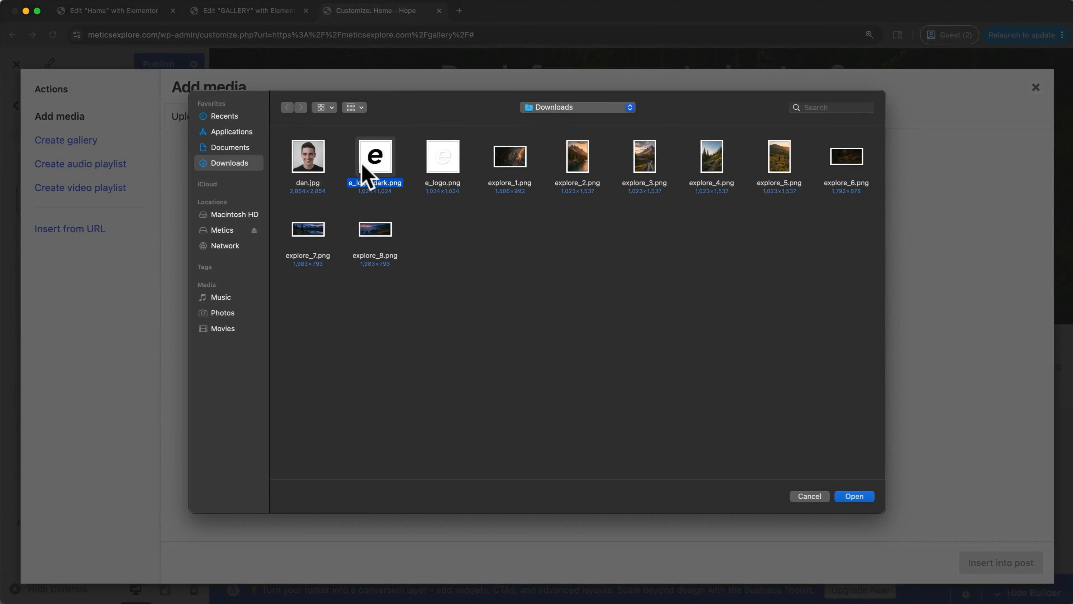
click(859, 497)
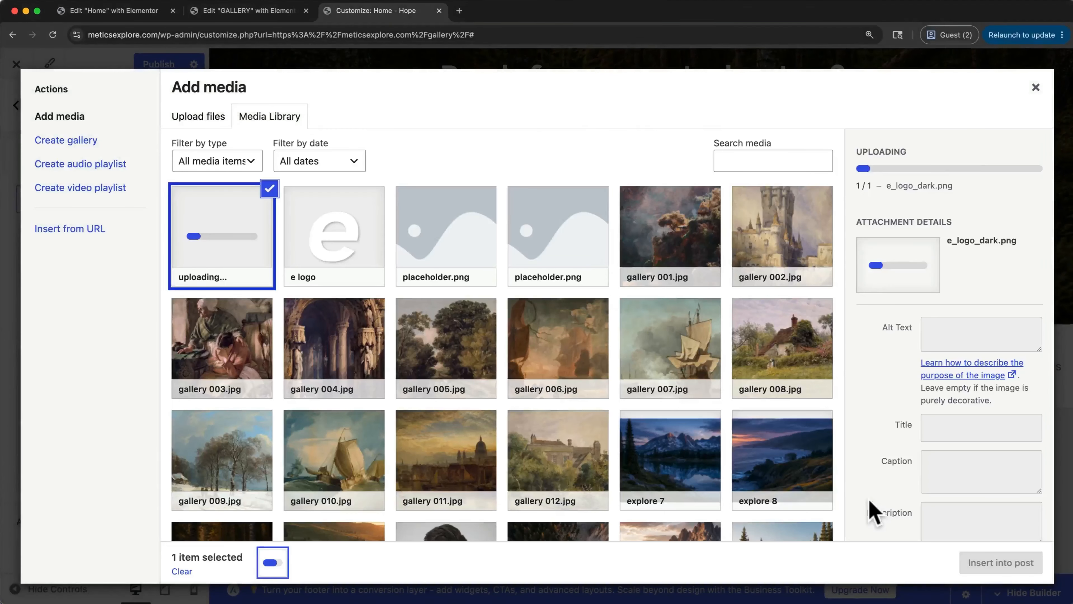
click(978, 564)
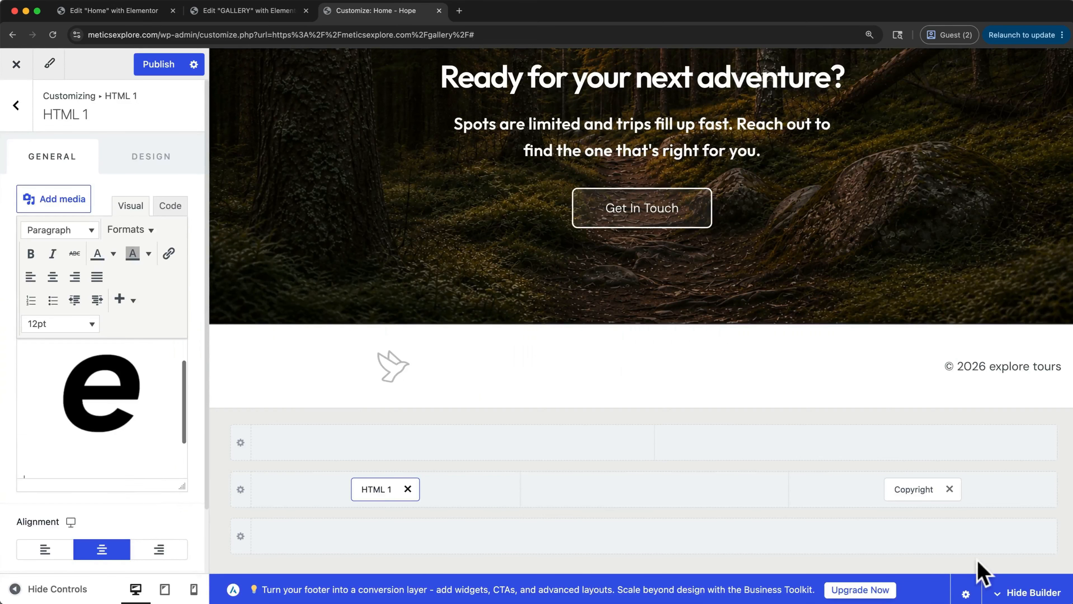
Delete the old bird logo from the HTML 1 content, keeping the dark e logo.
scroll(135, 448, down, 2)
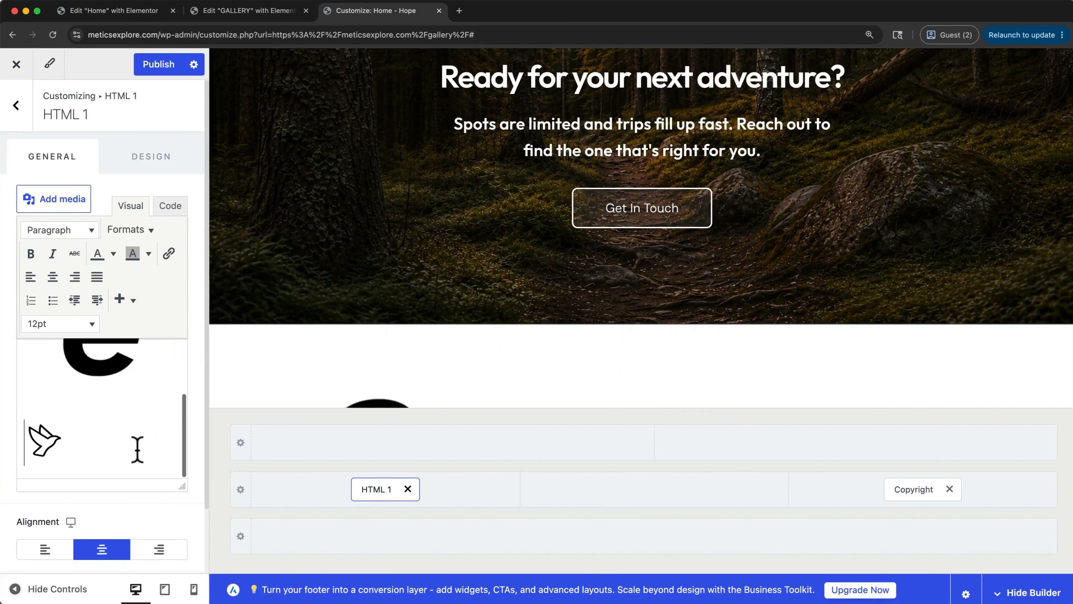
key(BackSpace)
key(BackSpace)
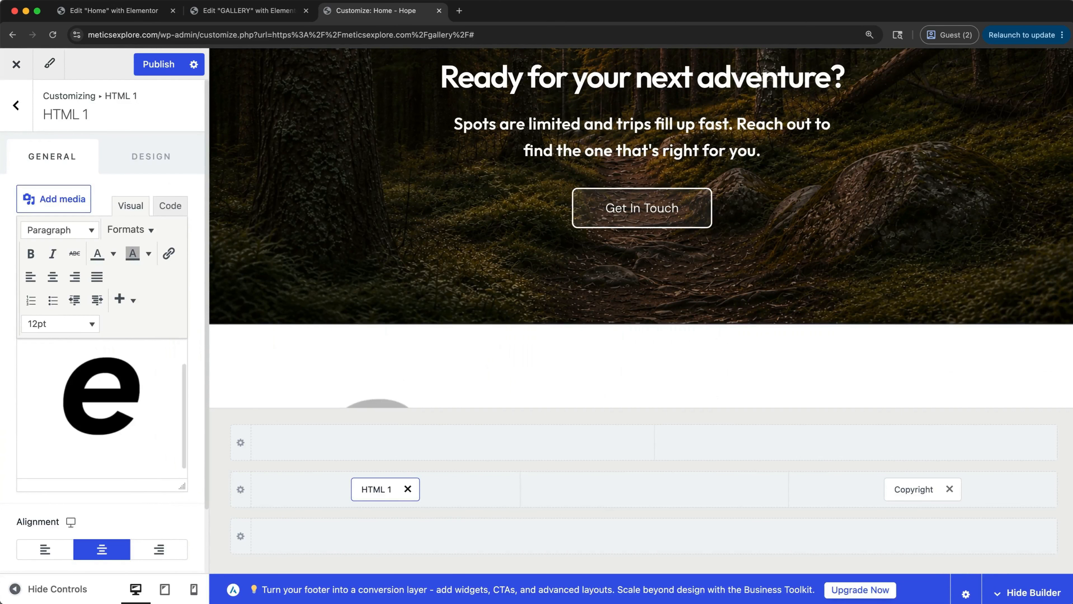
key(super+z)
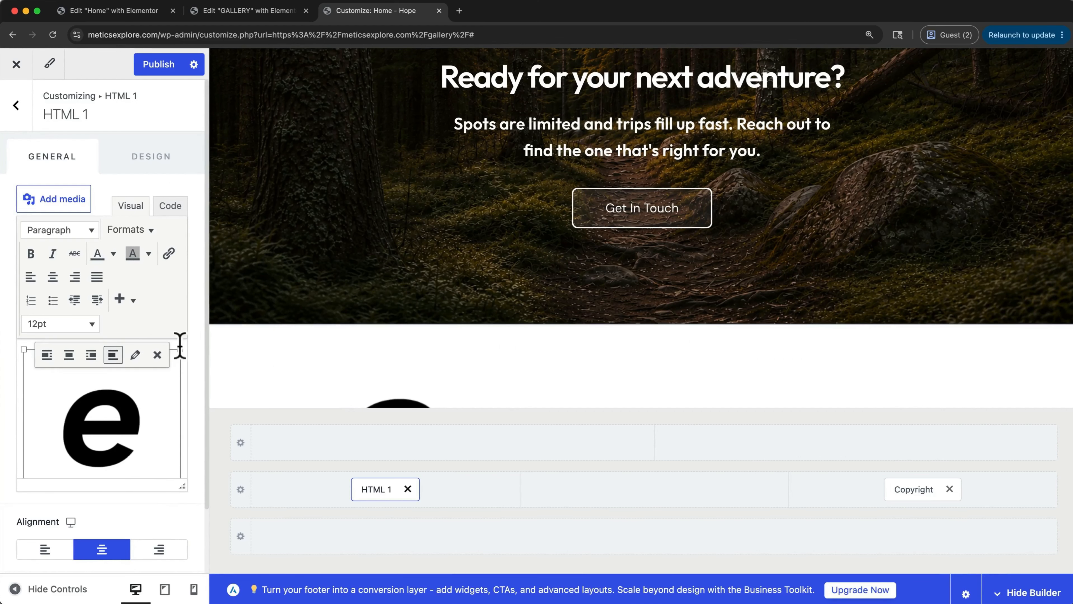
Shrink the dark e logo to a small footer size, left-align the HTML 1 element, and publish the footer.
drag(182, 348, 65, 389)
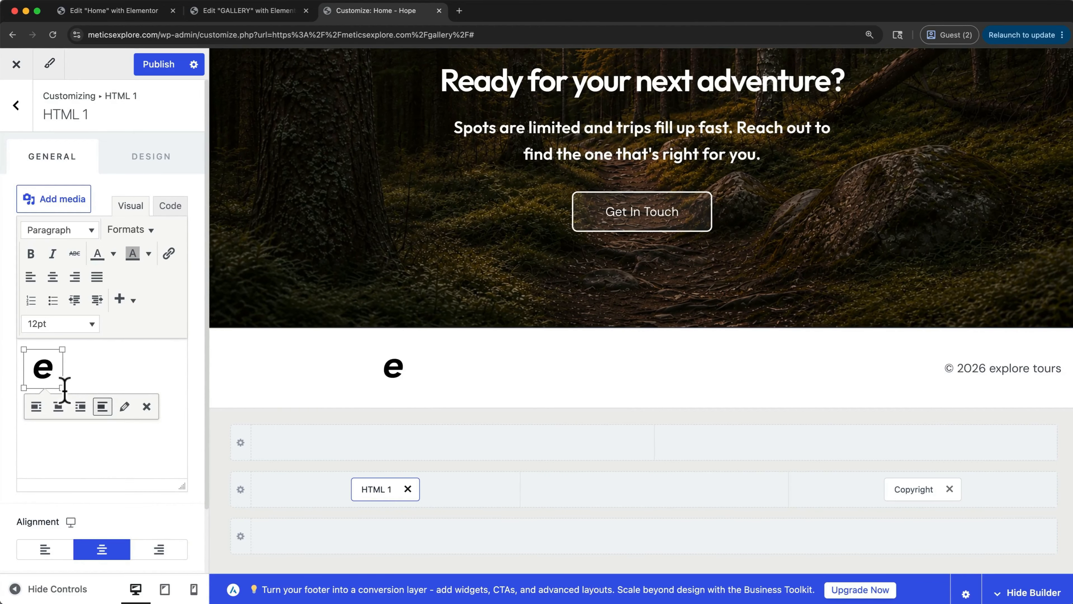
click(349, 374)
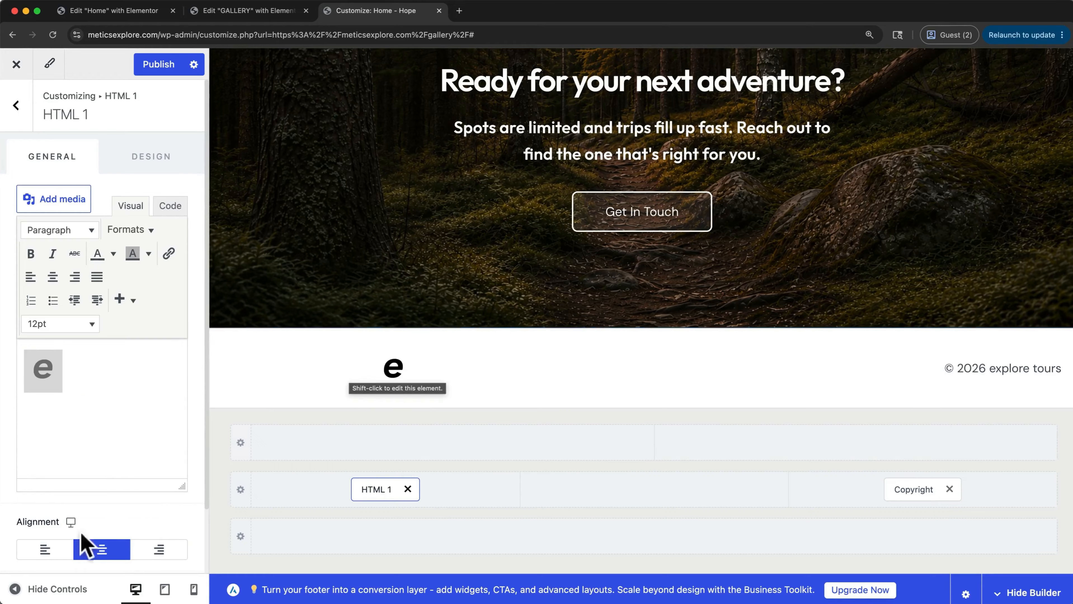
click(57, 548)
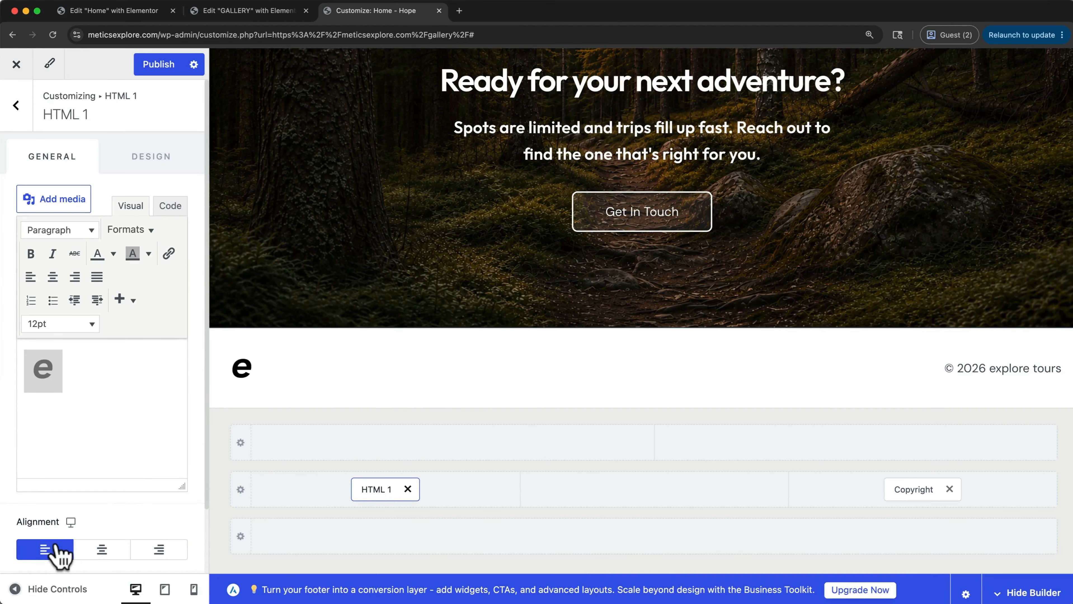
click(169, 70)
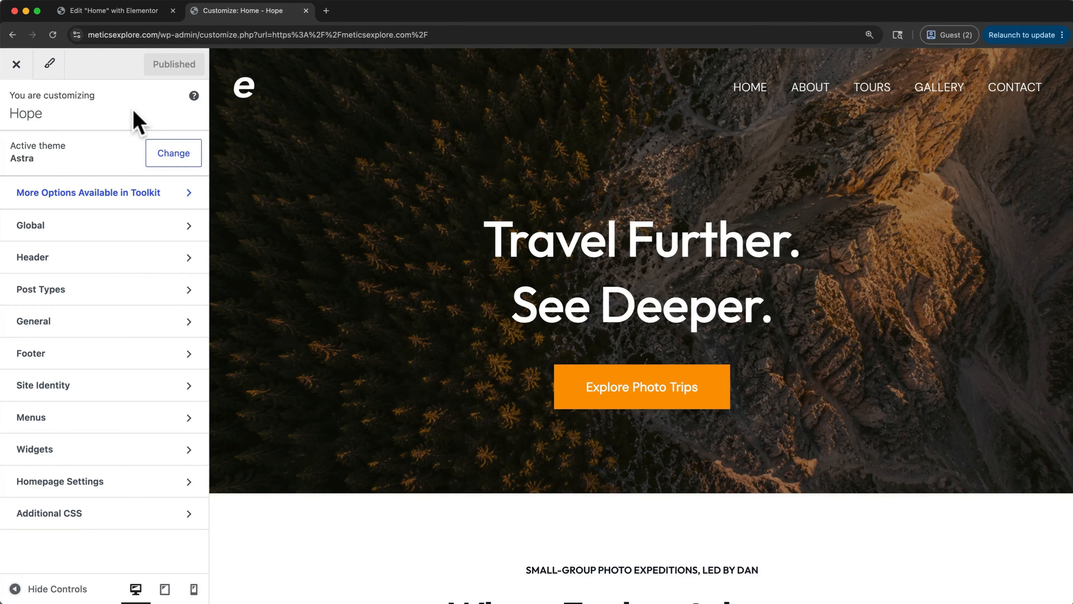
Choose e_logo.png from the media library as the site icon in the Site Identity settings.
click(118, 396)
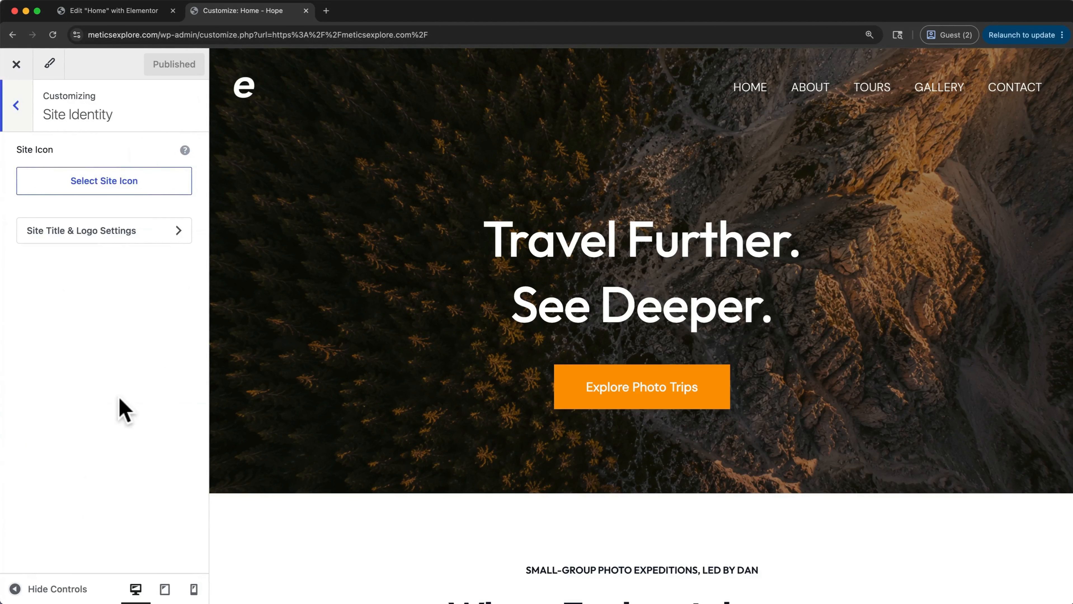
click(149, 189)
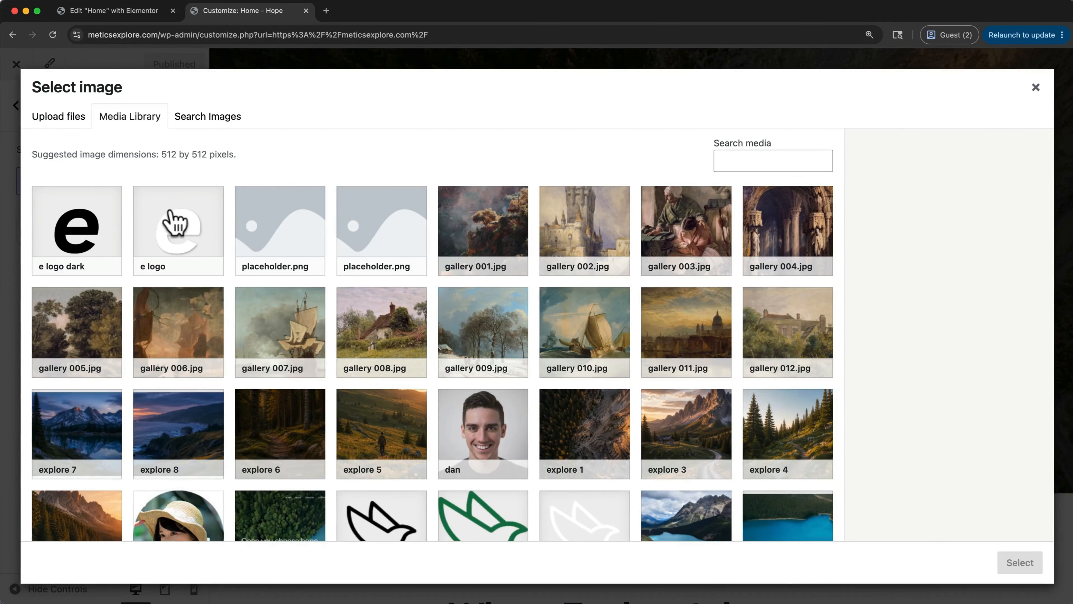
click(176, 223)
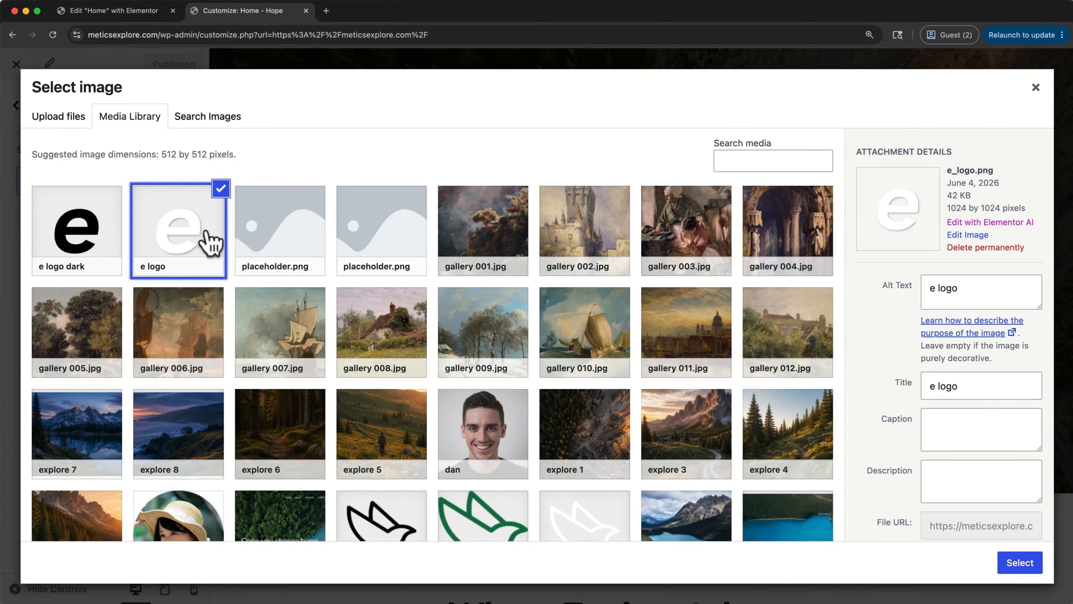
click(1000, 569)
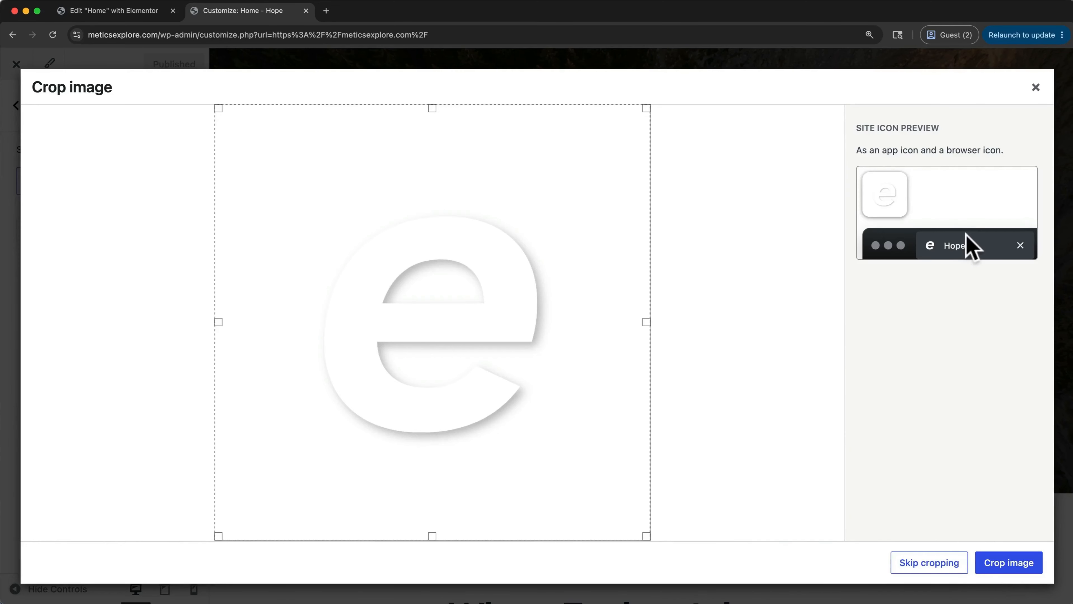
Crop the site icon to a smaller square centred on the e and publish the change.
drag(646, 322, 542, 328)
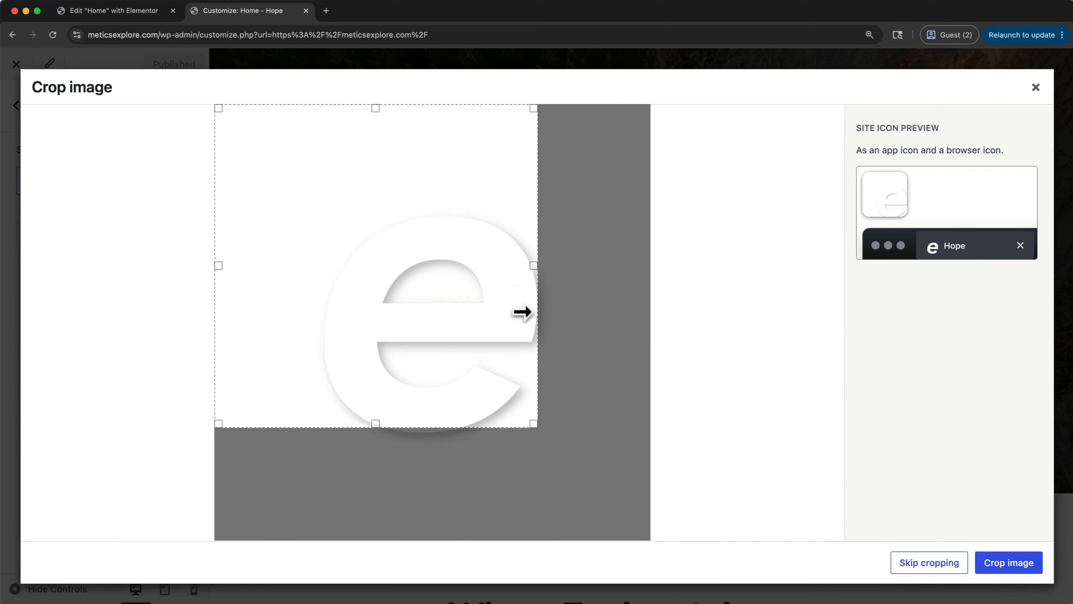
drag(503, 297, 555, 357)
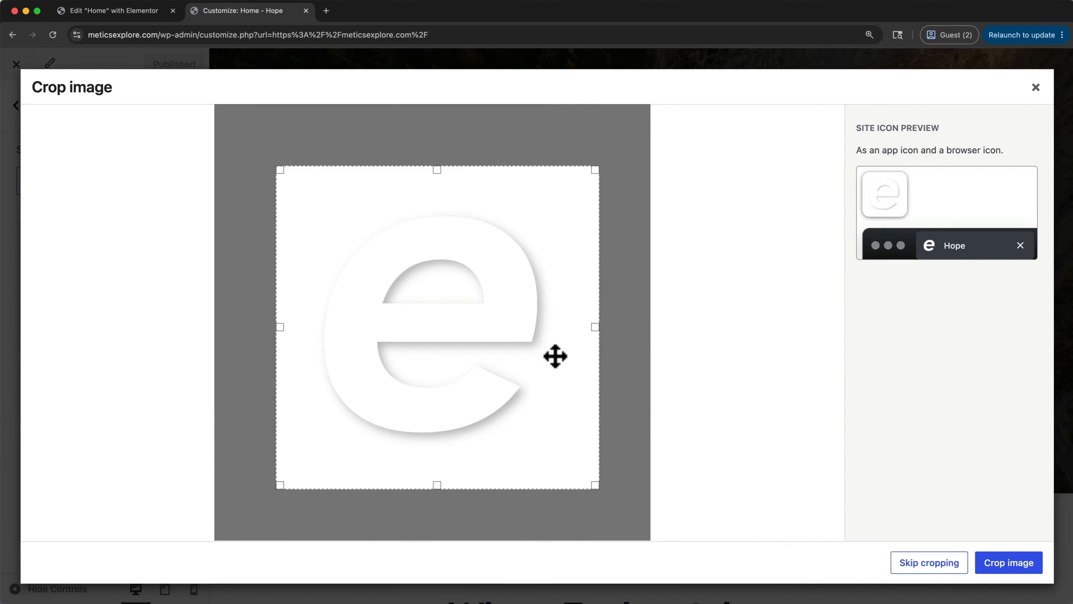
click(1000, 567)
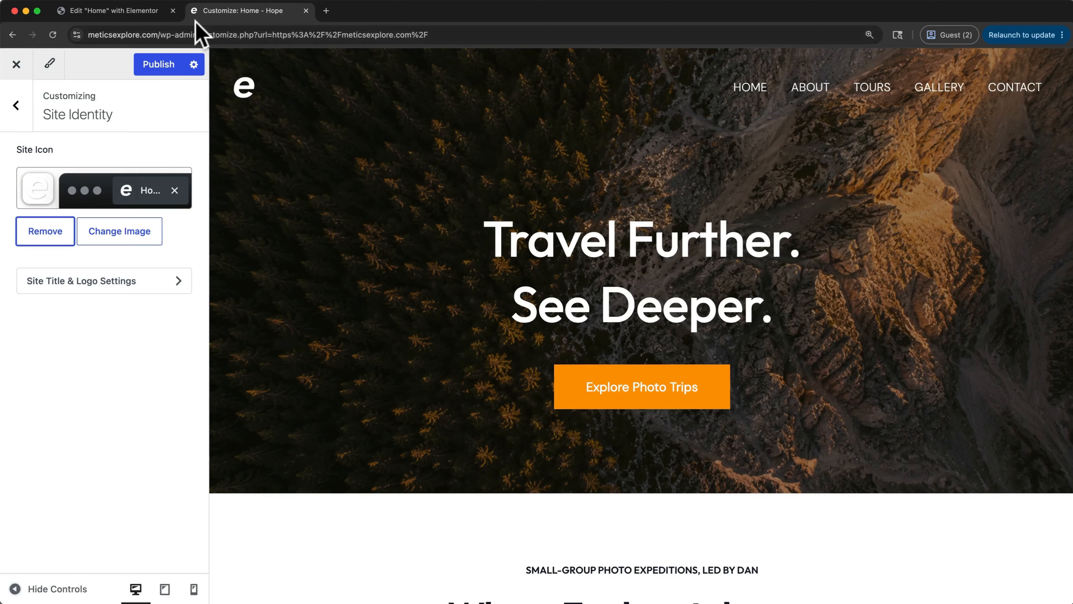
click(158, 67)
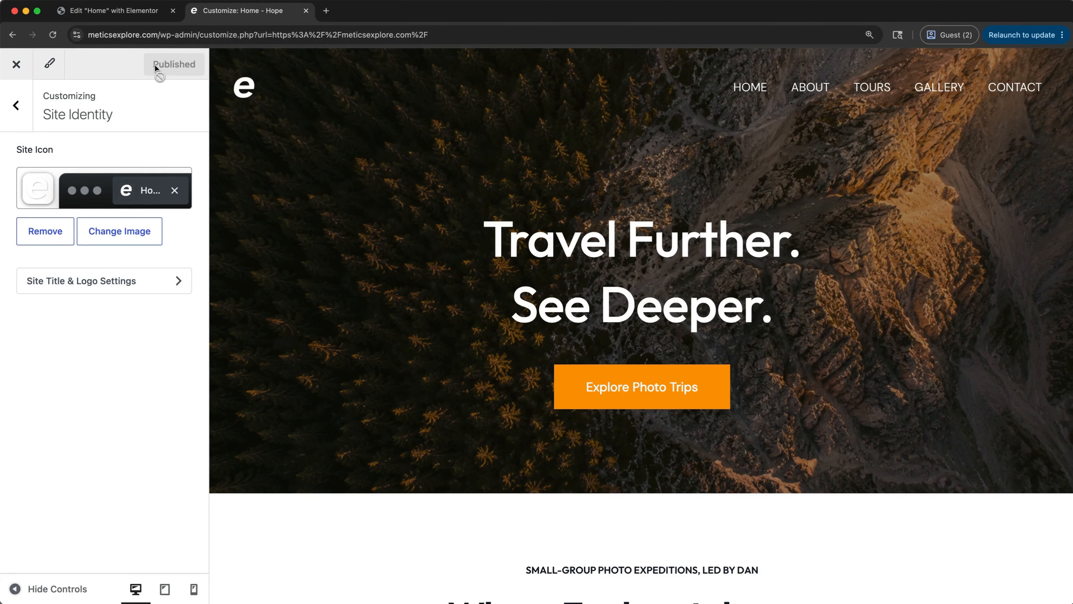
Close the Customizer and view the live Home page from the Elementor editor.
click(306, 11)
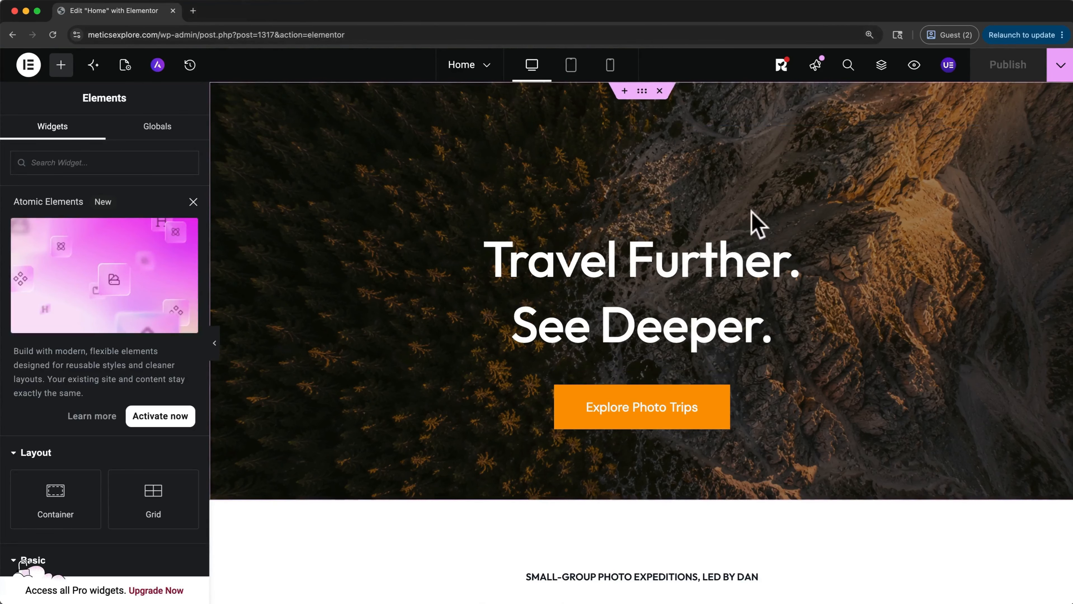
click(1060, 68)
click(1027, 176)
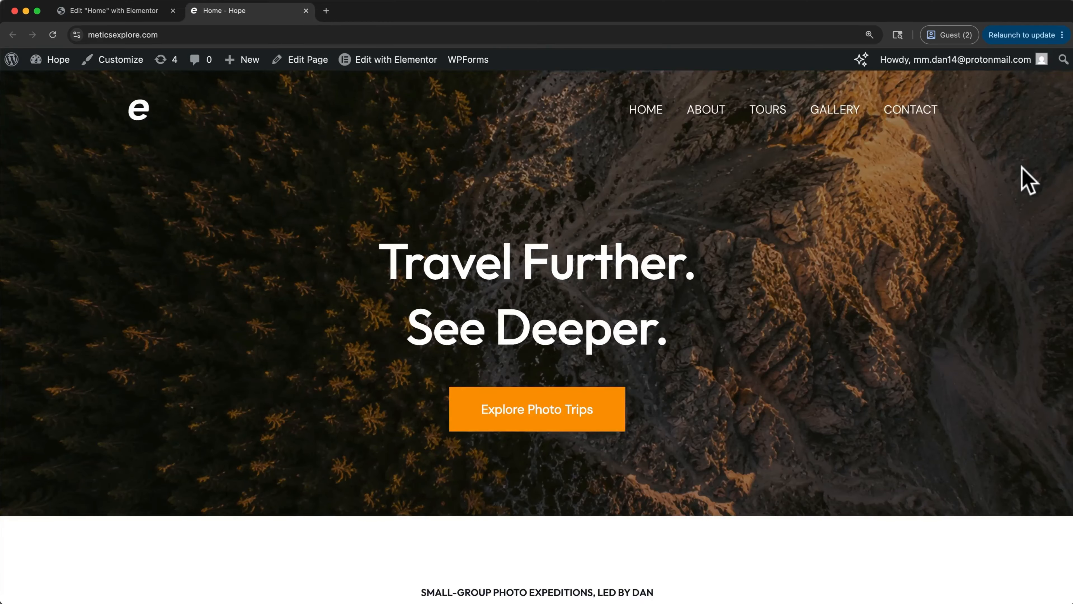
Log out of WordPress and reload meticsexplore.com without the login path to view the site as a visitor.
mouse_move(886, 62)
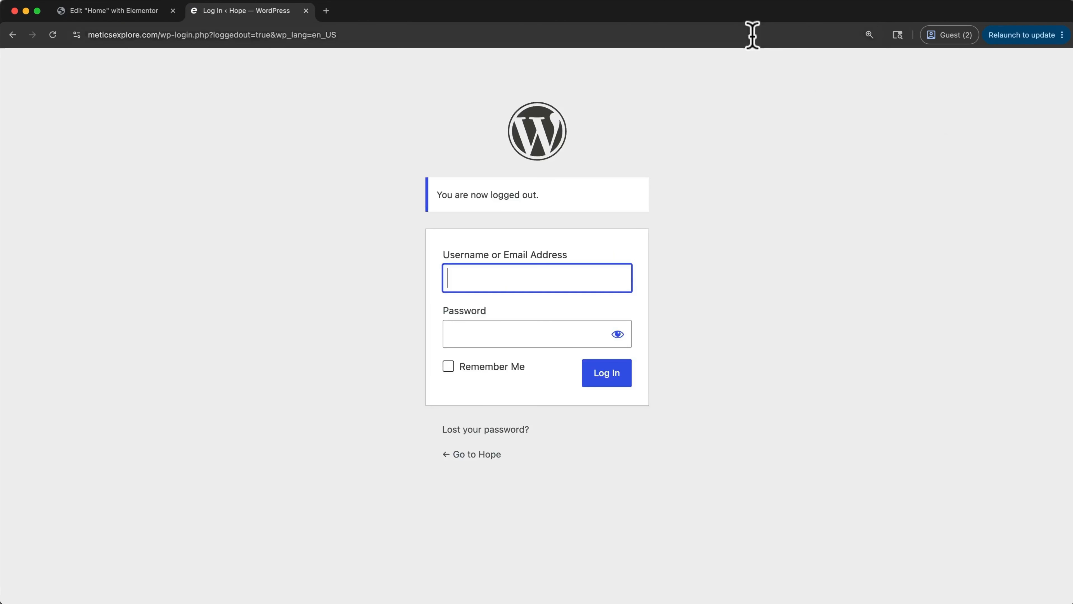
click(754, 35)
click(398, 36)
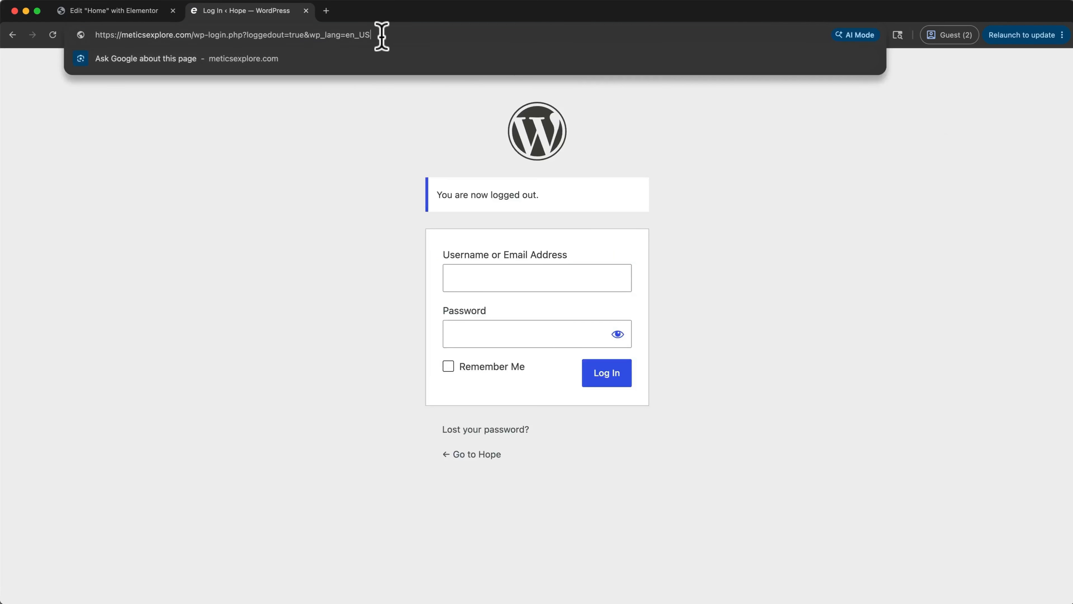
drag(376, 35, 195, 39)
key(BackSpace)
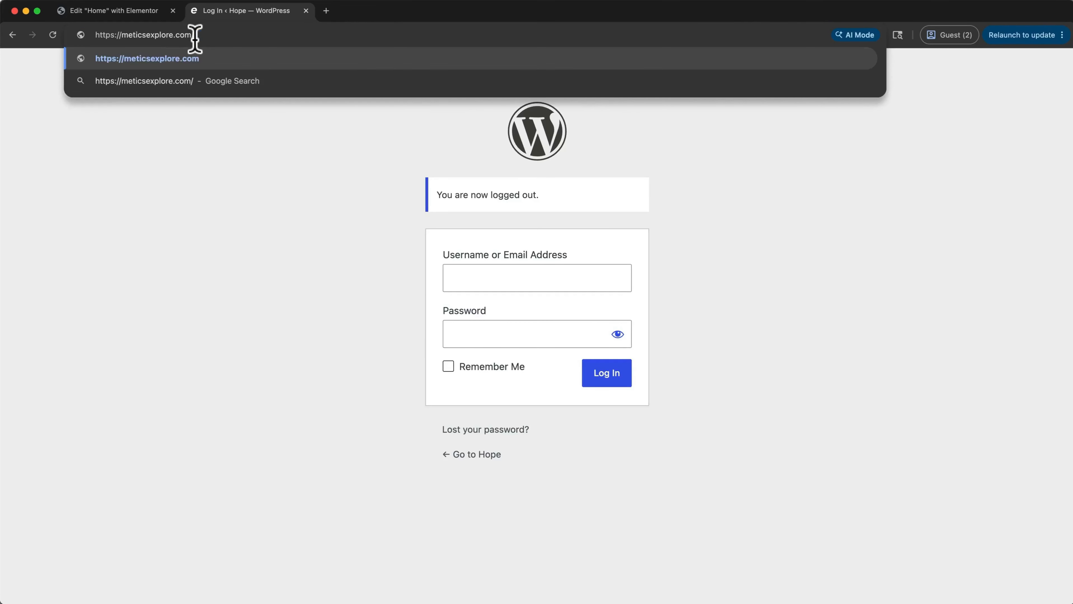
key(Return)
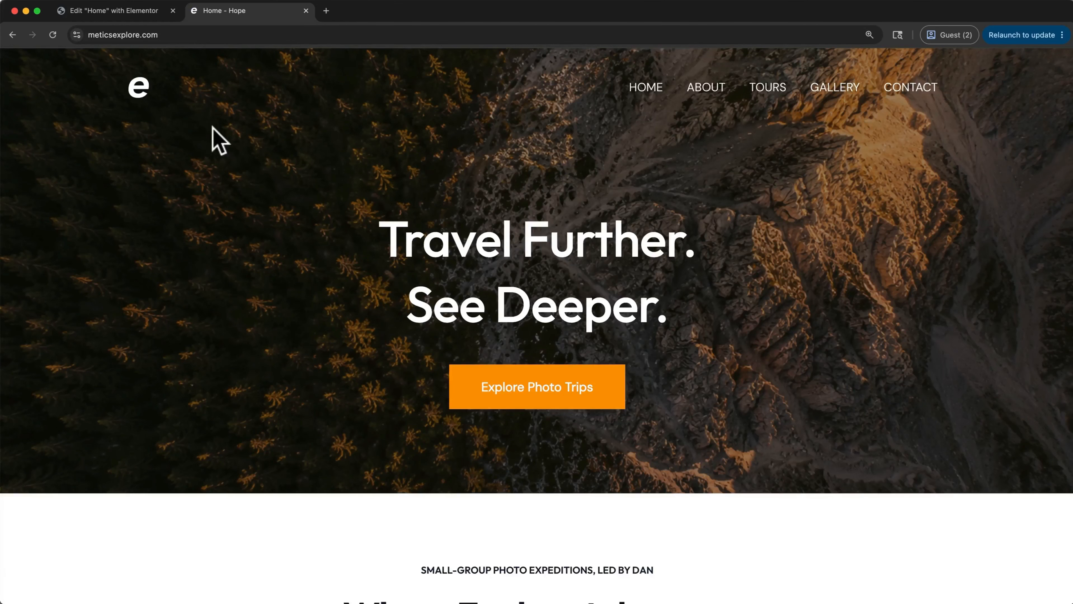
Follow Explore Photo Trips to examine the tour listings, and return to Home to look over its sections.
click(496, 384)
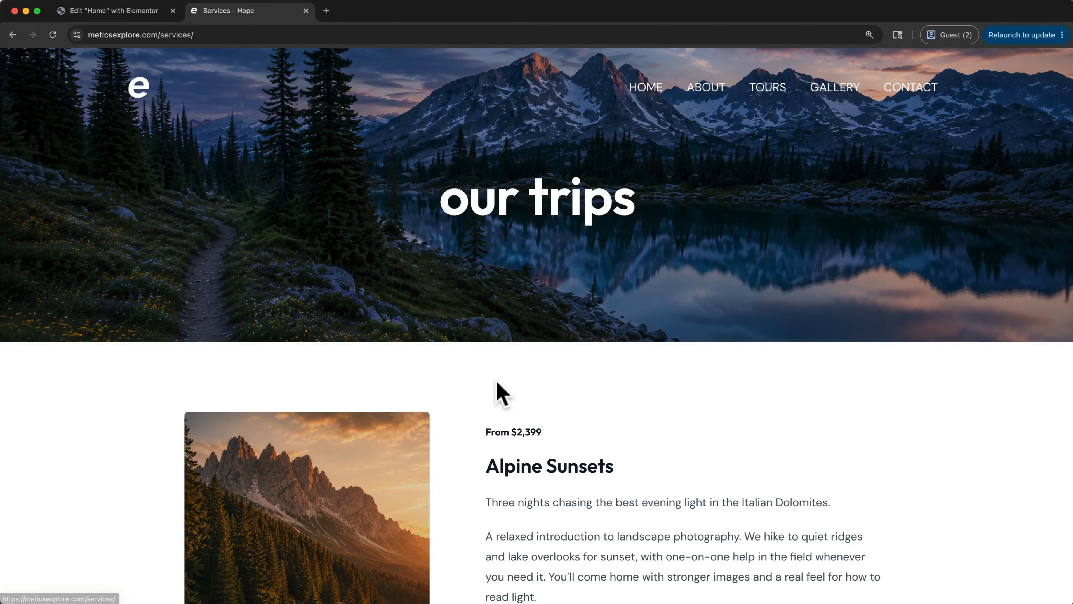
scroll(497, 383, down, 1)
scroll(502, 394, down, 2)
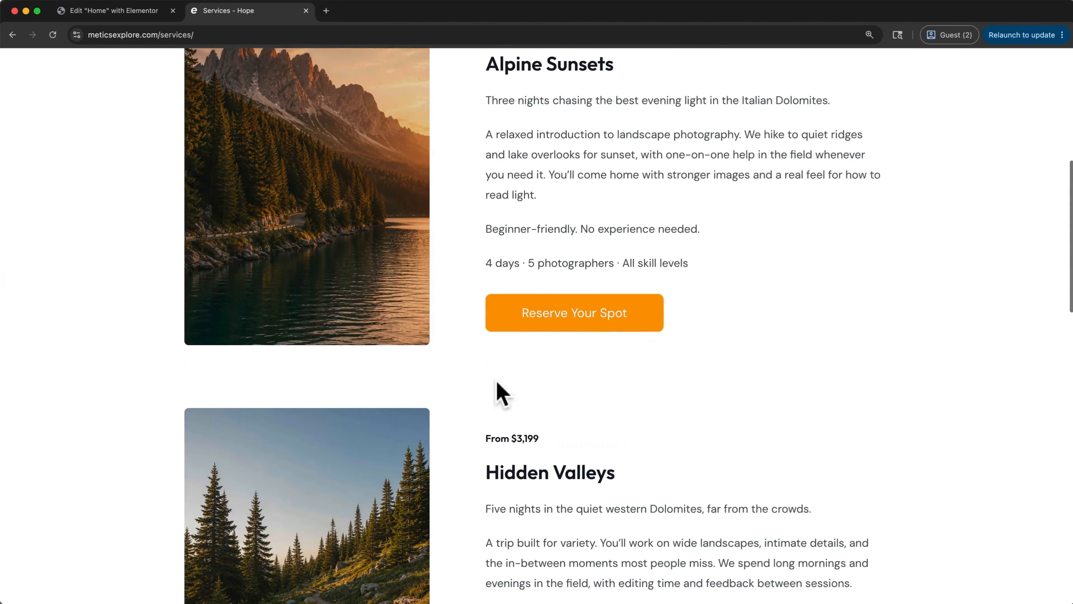
scroll(502, 393, down, 20)
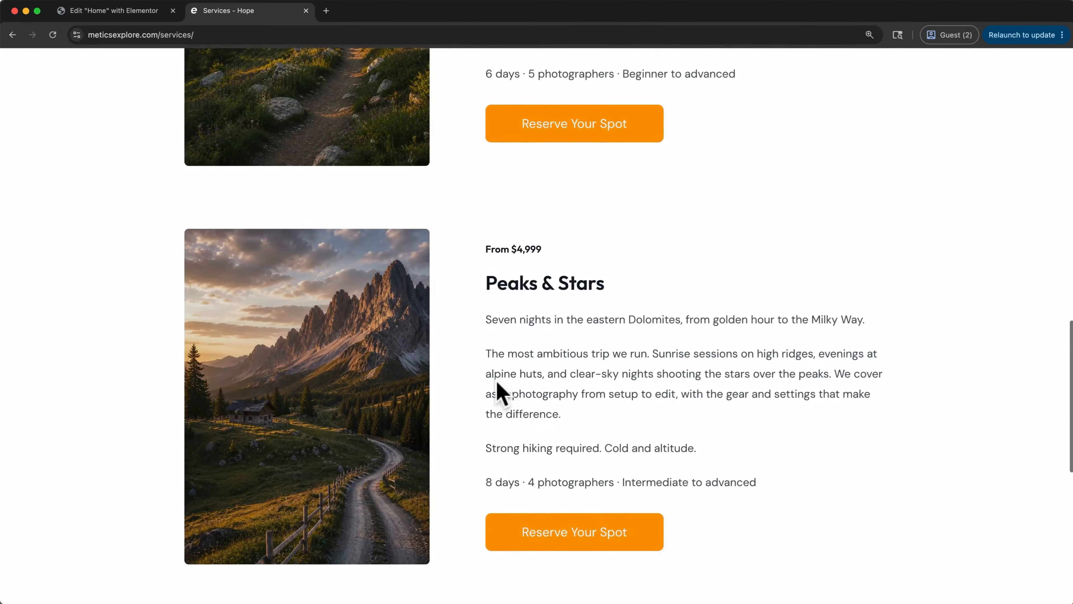
scroll(496, 389, down, 4)
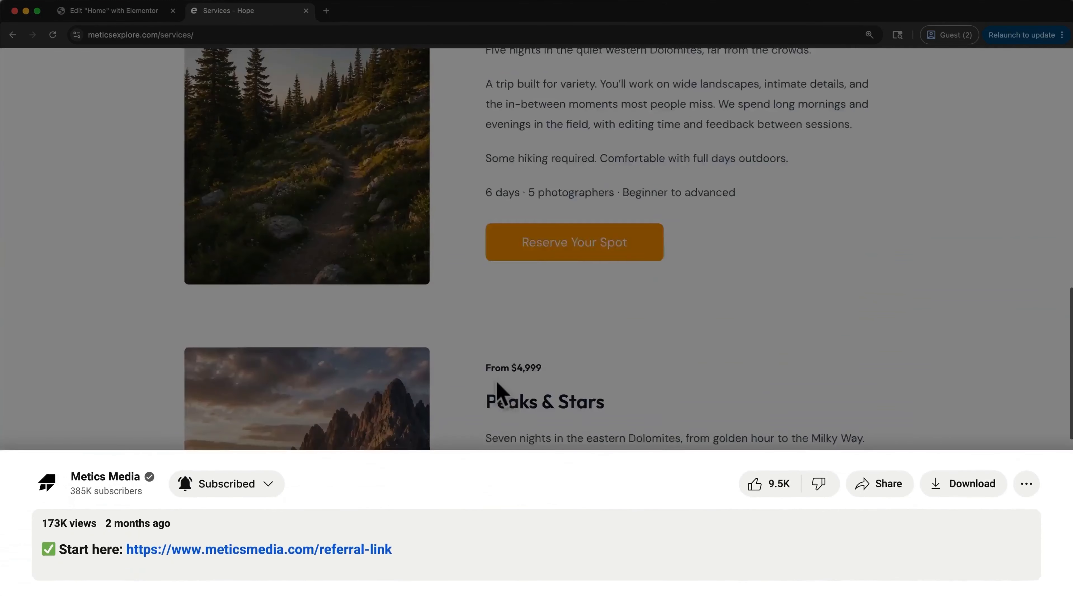
scroll(497, 382, up, 8)
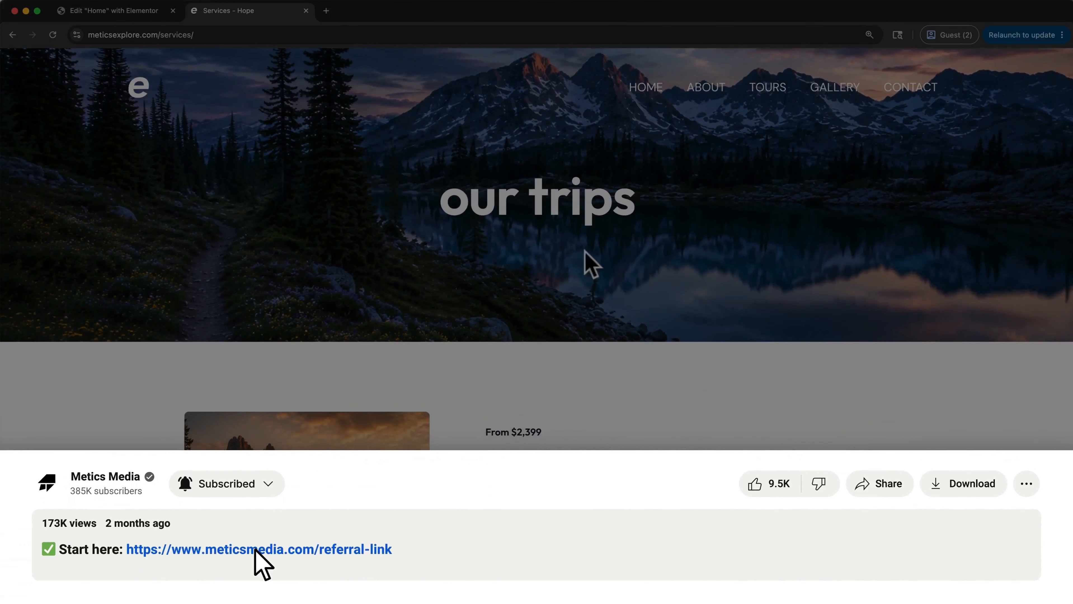
click(643, 89)
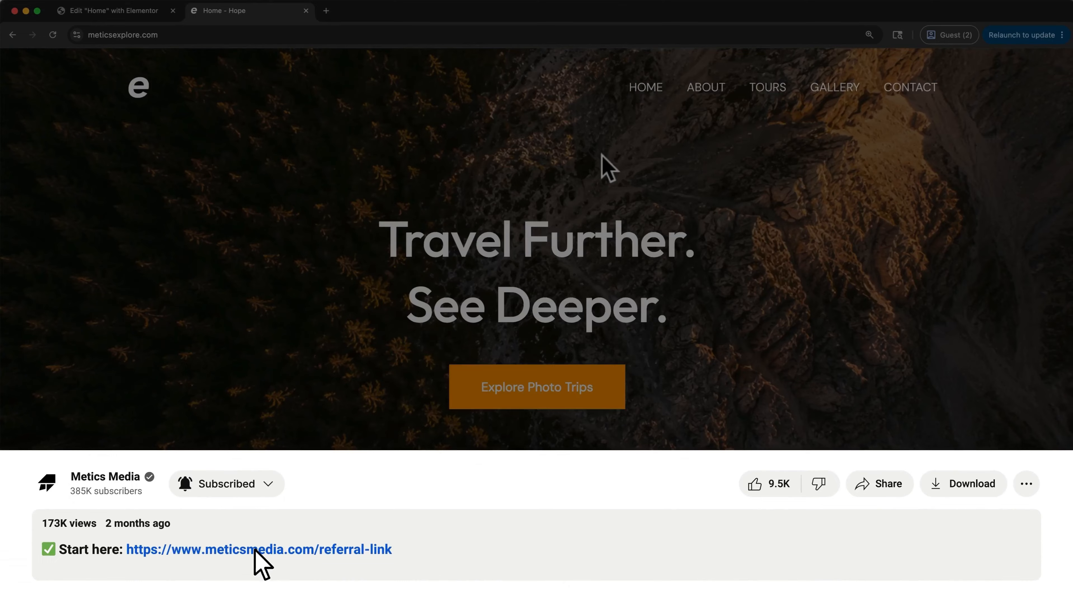
scroll(608, 169, down, 10)
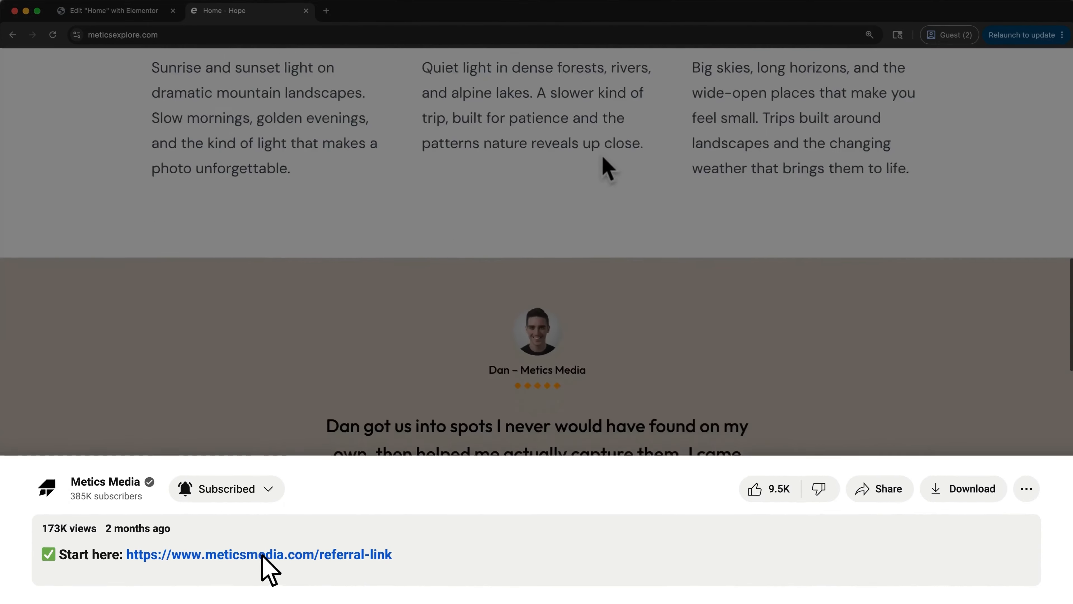